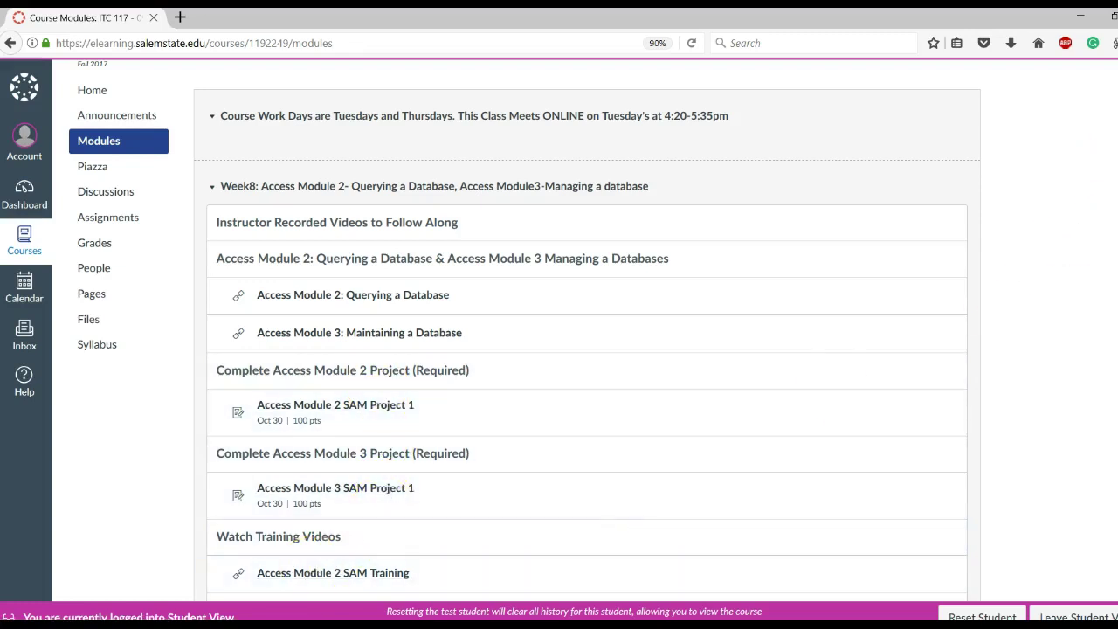
Step: Open the Access Module 2 SAM Project 1 assignment from the Week8 module, dismiss the performance notice and start the assignment
{"action": "scroll", "coordinate": [581, 349], "scroll_direction": "down", "scroll_amount": 4}
{"action": "scroll", "coordinate": [581, 350], "scroll_direction": "up", "scroll_amount": 1}
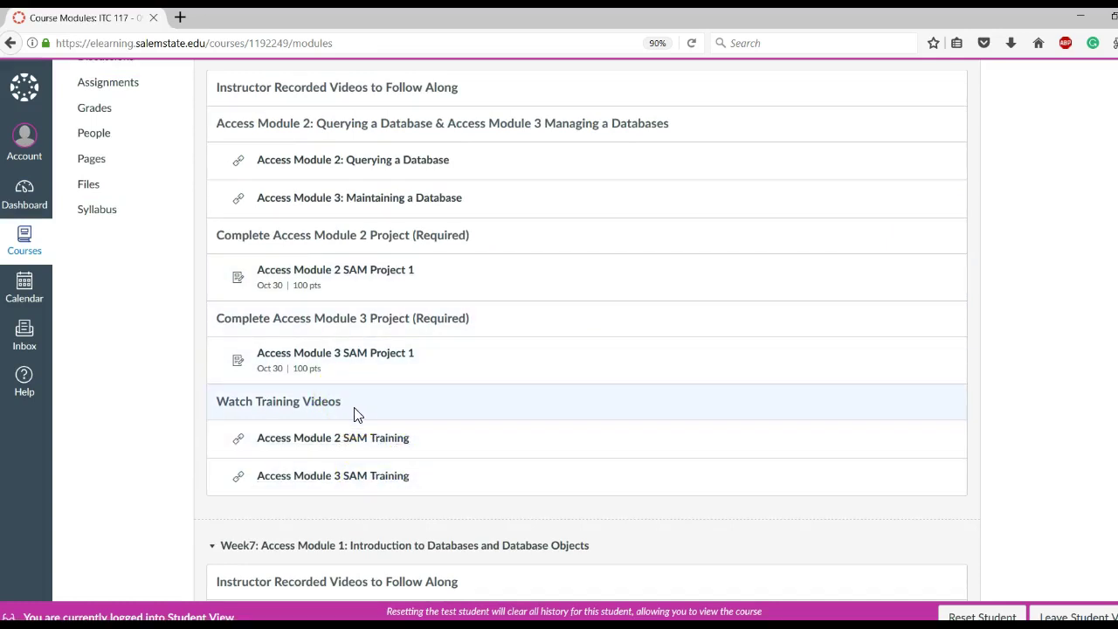
{"action": "left_click", "coordinate": [364, 284]}
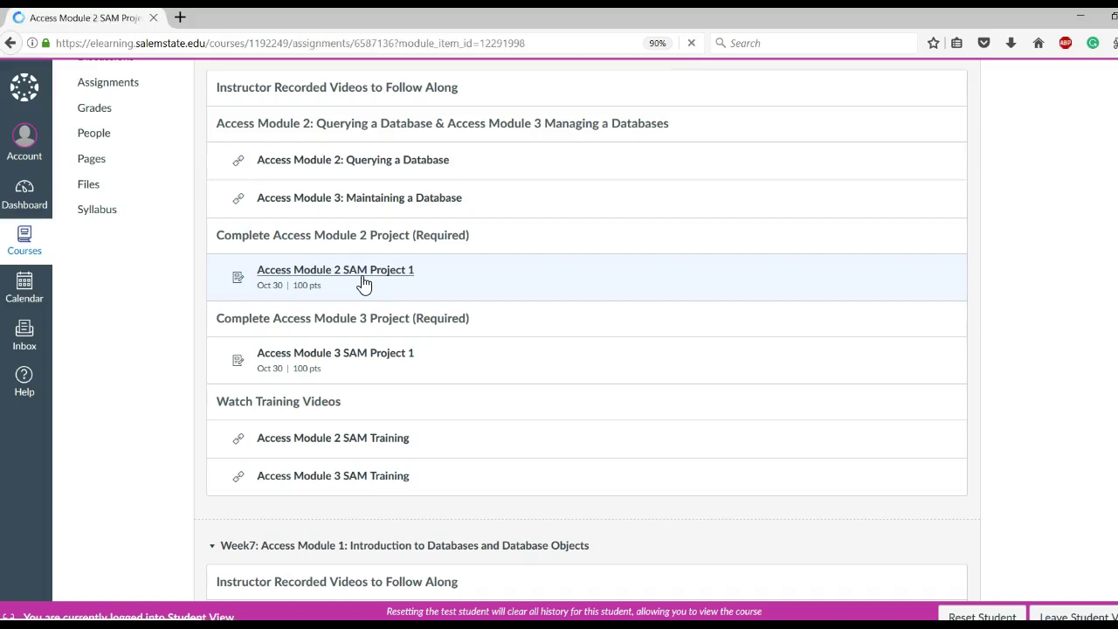
{"action": "left_click", "coordinate": [374, 186]}
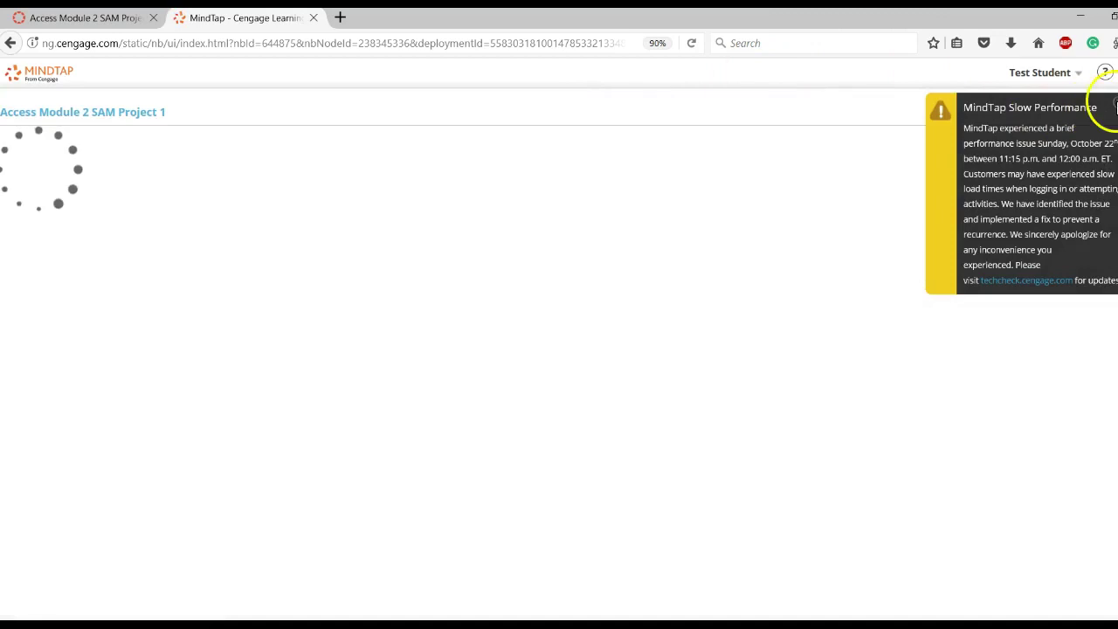
{"action": "left_click", "coordinate": [1114, 106]}
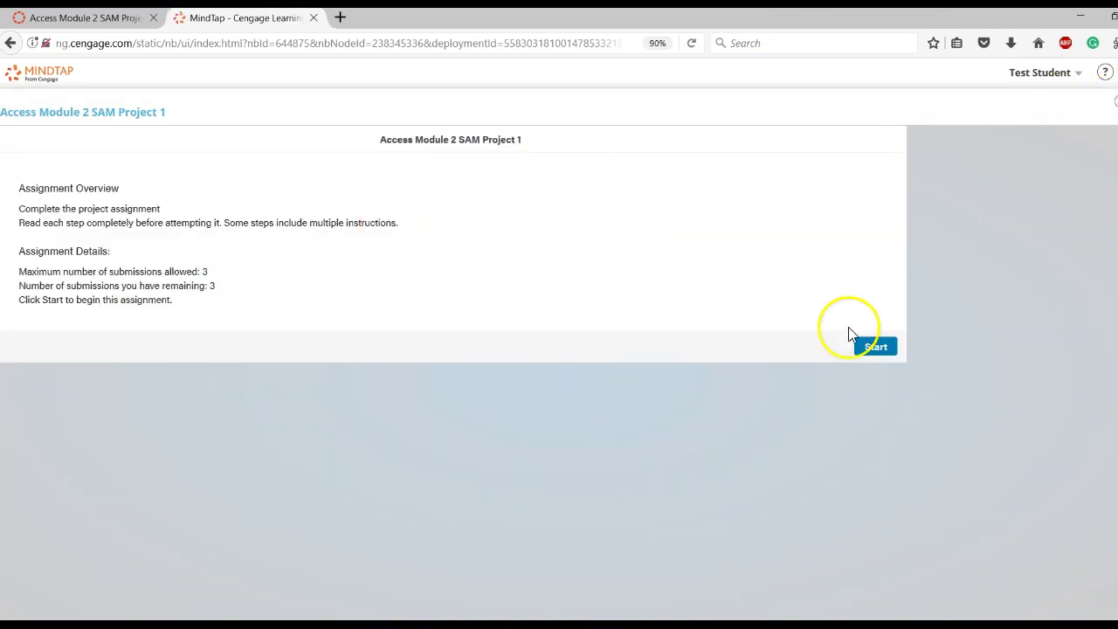
{"action": "left_click", "coordinate": [871, 347]}
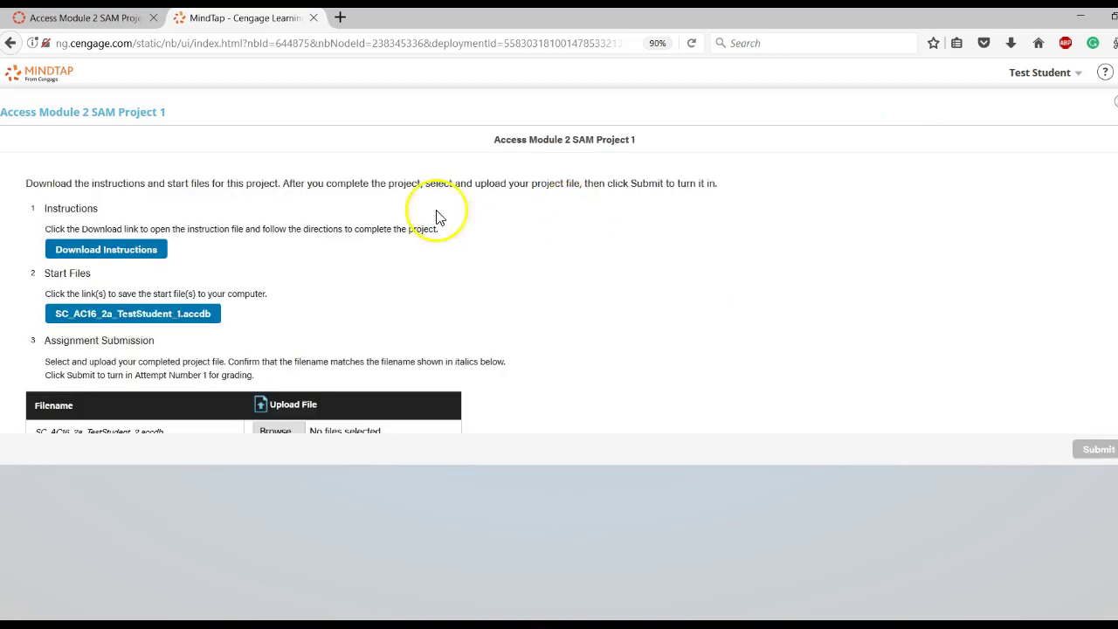
Step: Download the project instructions, Instructions_SC_AC16_2a.docx, into a new folder named access-module2-project inside ITC117-online
{"action": "left_click", "coordinate": [112, 249]}
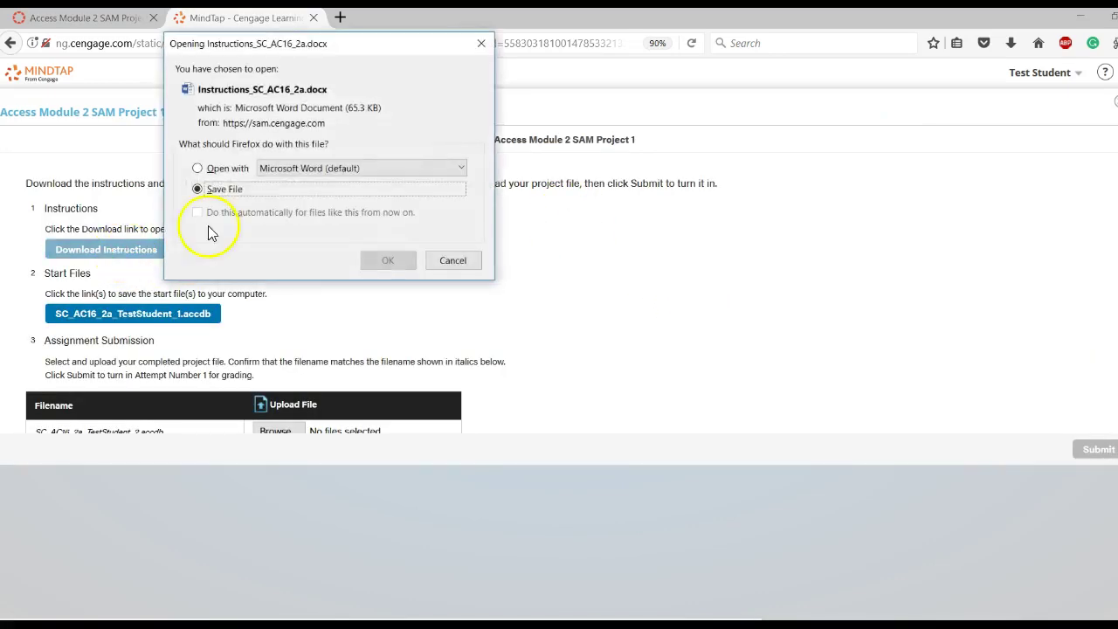
{"action": "left_click", "coordinate": [388, 261]}
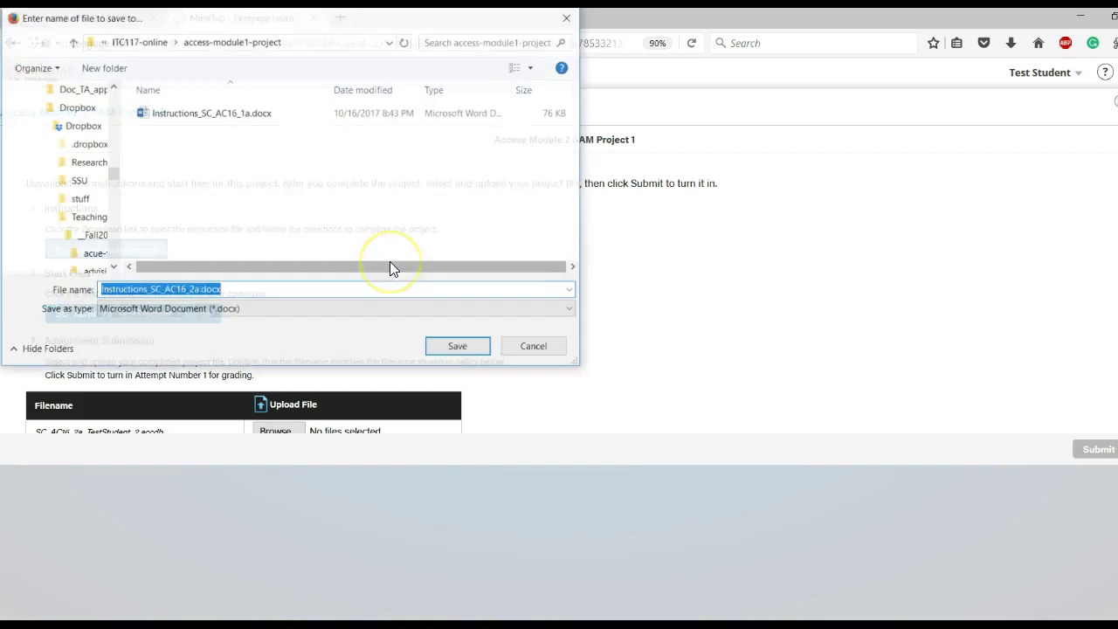
{"action": "left_click", "coordinate": [140, 43]}
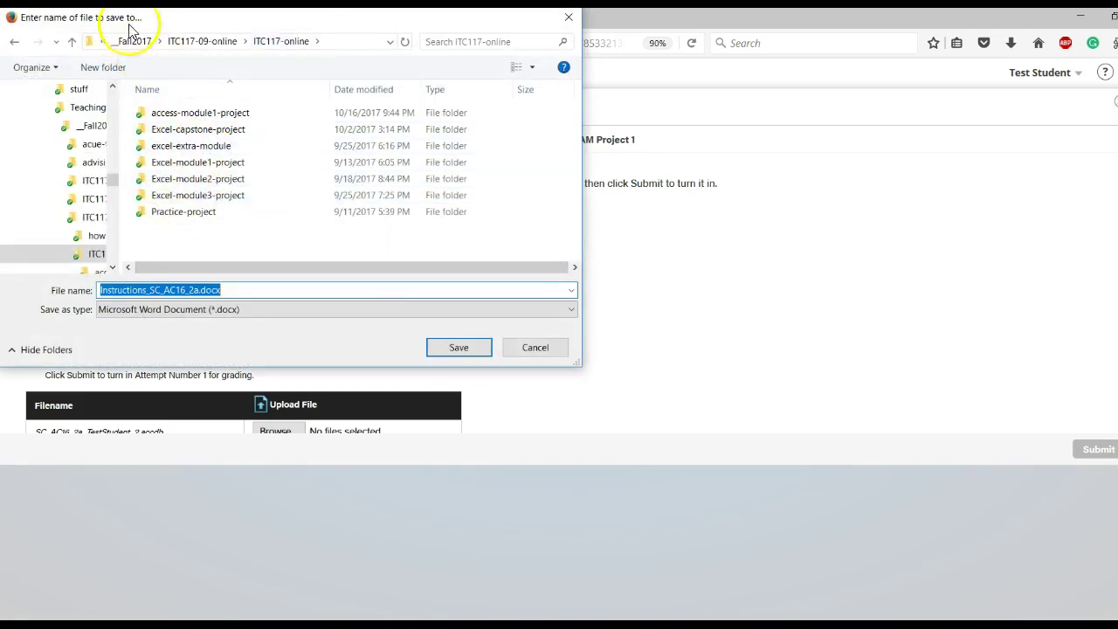
{"action": "left_click", "coordinate": [104, 69]}
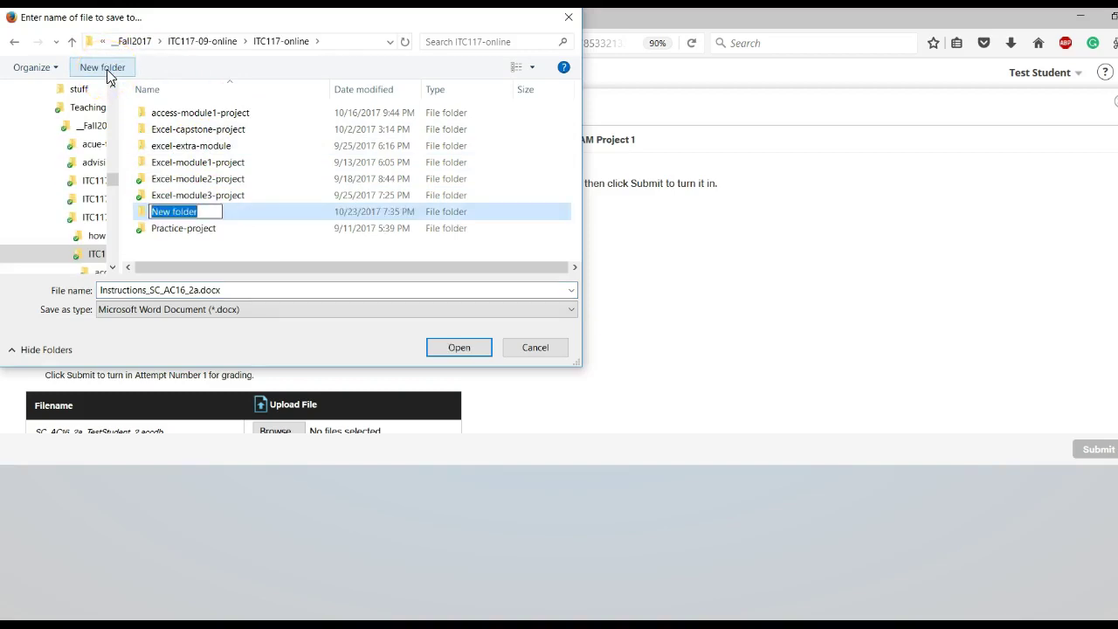
{"action": "type", "text": "ac"}
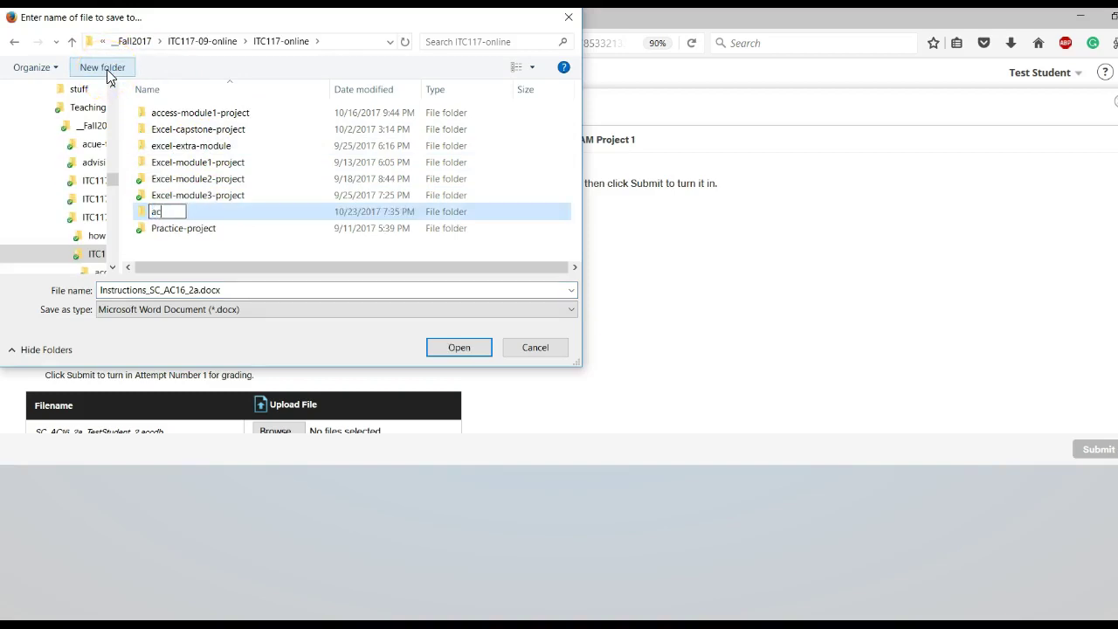
{"action": "type", "text": "cess-module"}
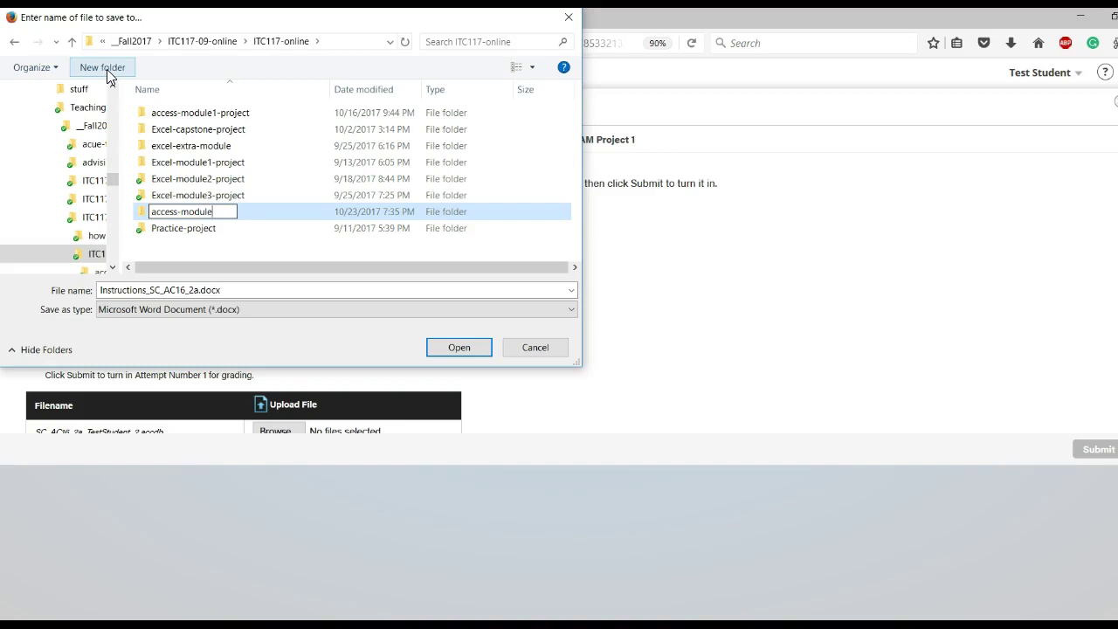
{"action": "type", "text": "2-project"}
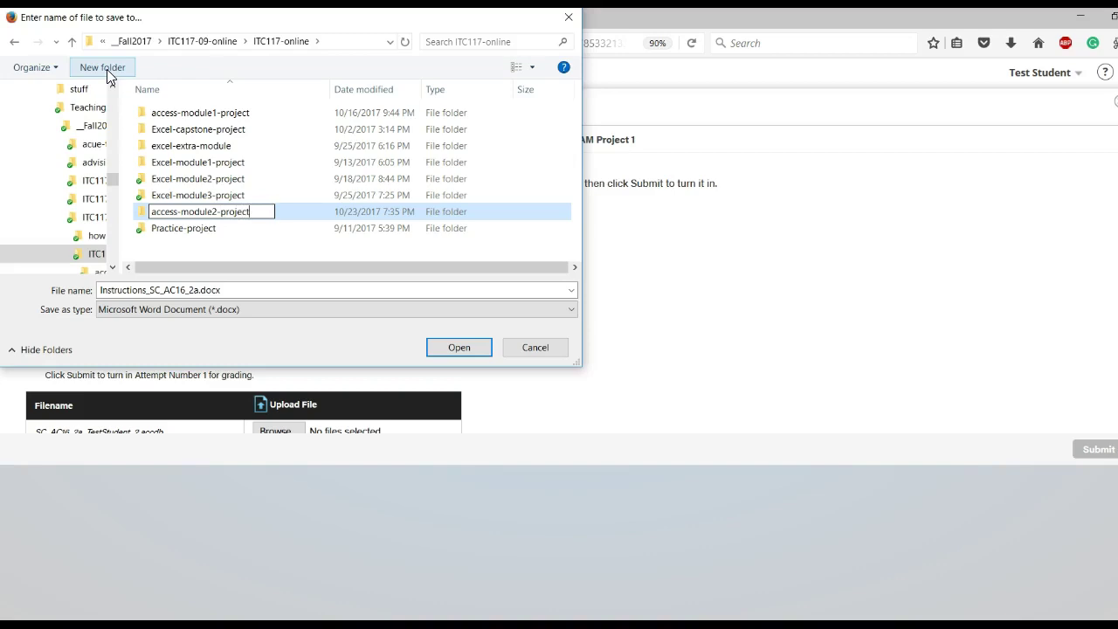
{"action": "key", "text": "Return"}
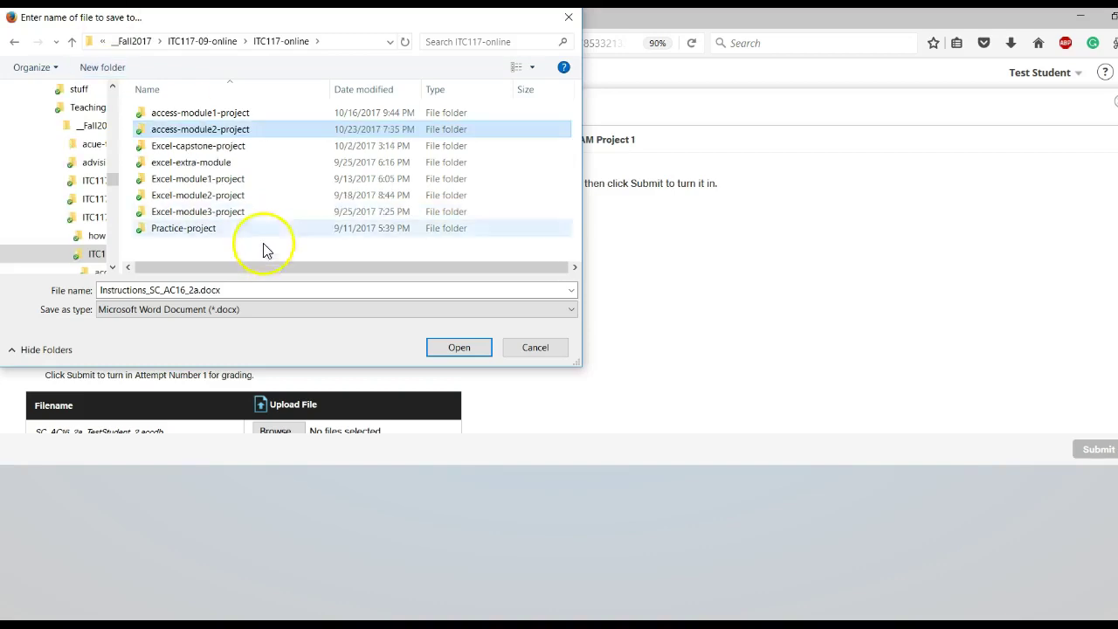
{"action": "double_click", "coordinate": [240, 138]}
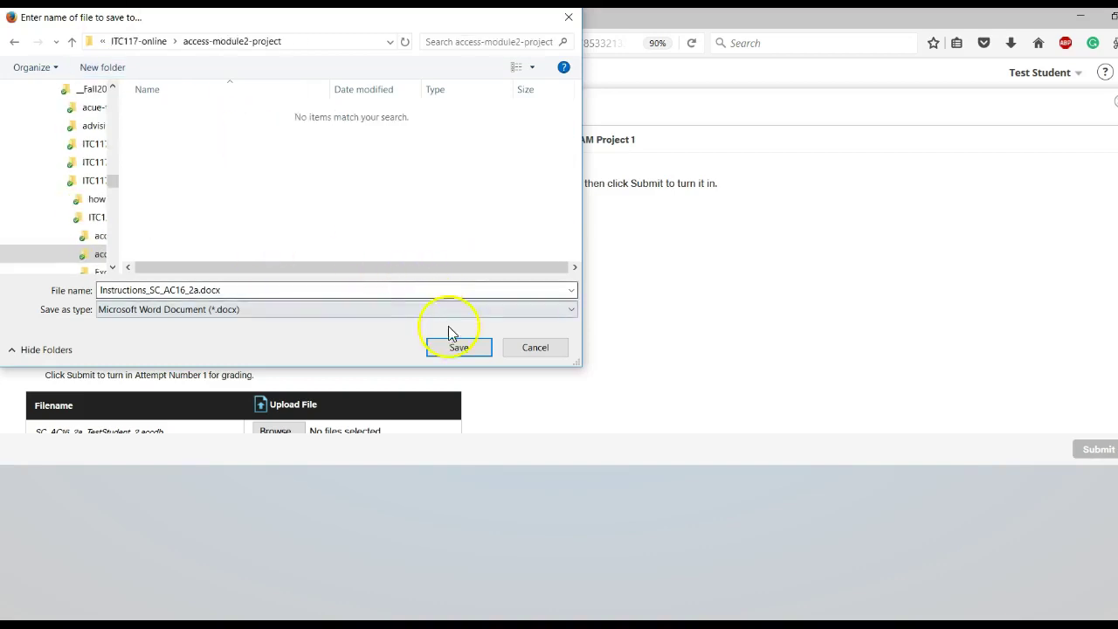
{"action": "left_click", "coordinate": [457, 349]}
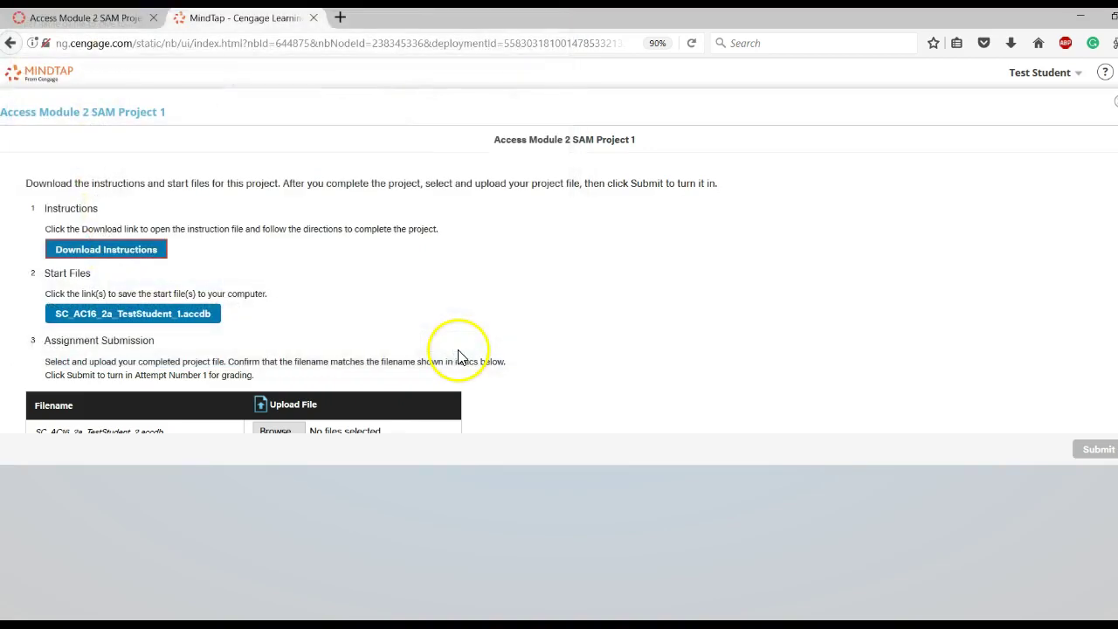
Step: Open the assignment's start file SC_AC16_2a_TestStudent_1.accdb in Access
{"action": "left_click", "coordinate": [201, 314]}
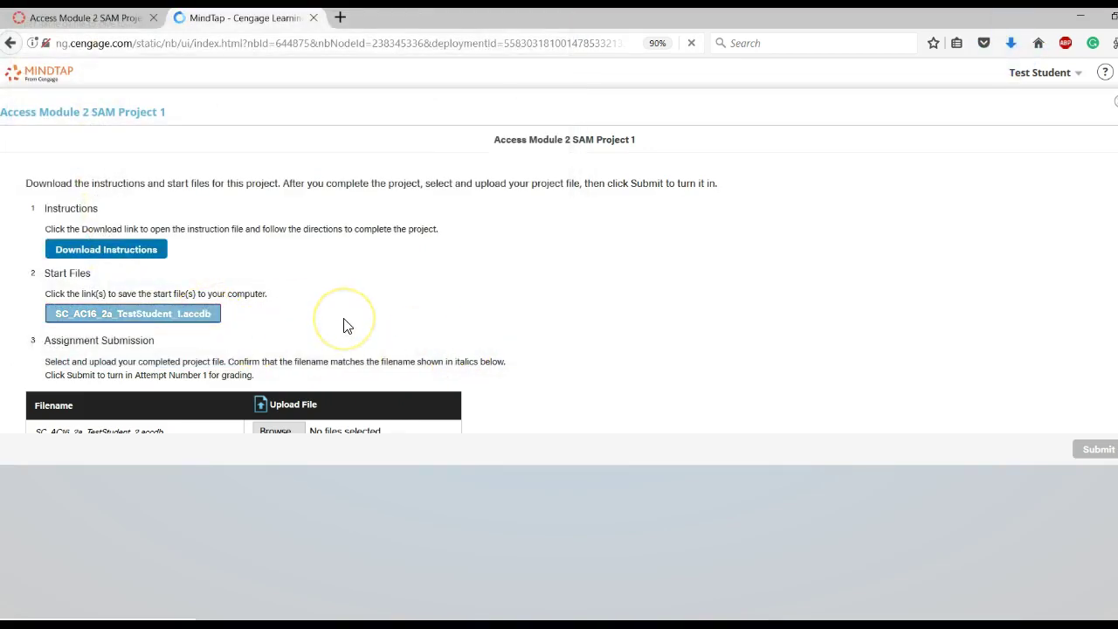
{"action": "left_click", "coordinate": [389, 260]}
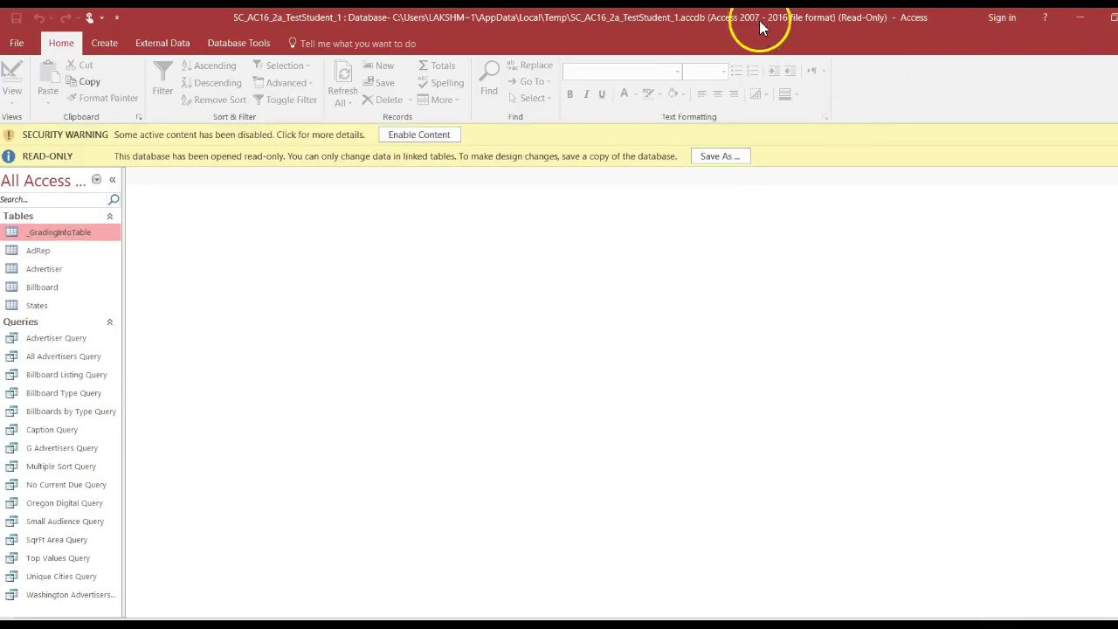
Step: Save the database as SC_AC16_2a_TestStudent_2 in the ITC117-online folder access-module2-project and enable its active content
{"action": "left_click", "coordinate": [22, 50]}
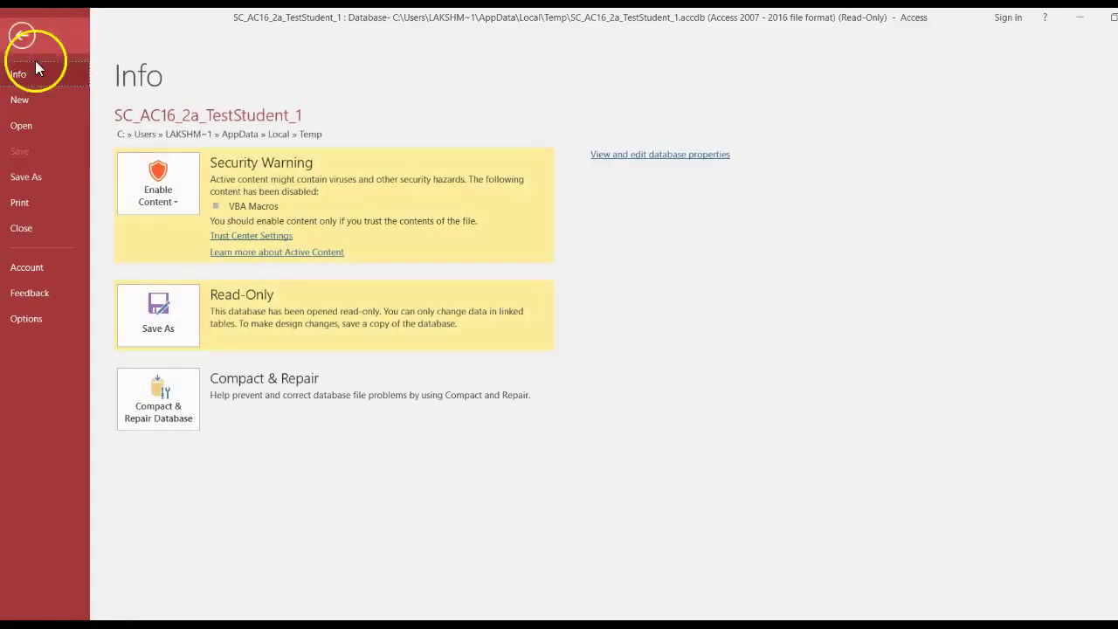
{"action": "left_click", "coordinate": [34, 179]}
{"action": "left_click", "coordinate": [395, 366]}
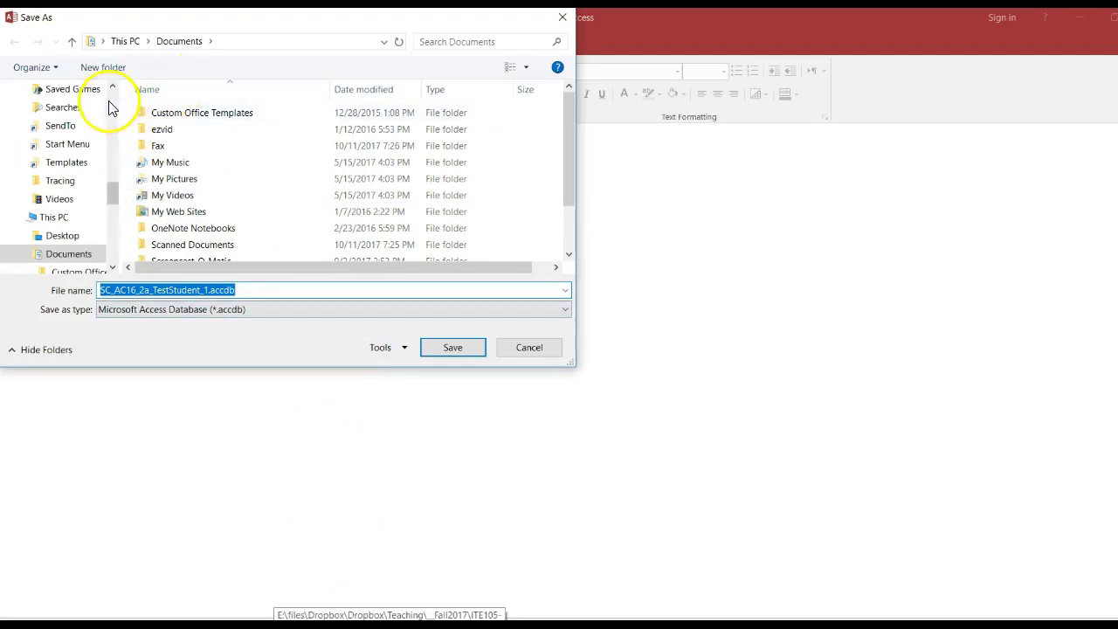
{"action": "scroll", "coordinate": [111, 100], "scroll_direction": "up", "scroll_amount": 5}
{"action": "scroll", "coordinate": [111, 101], "scroll_direction": "up", "scroll_amount": 5}
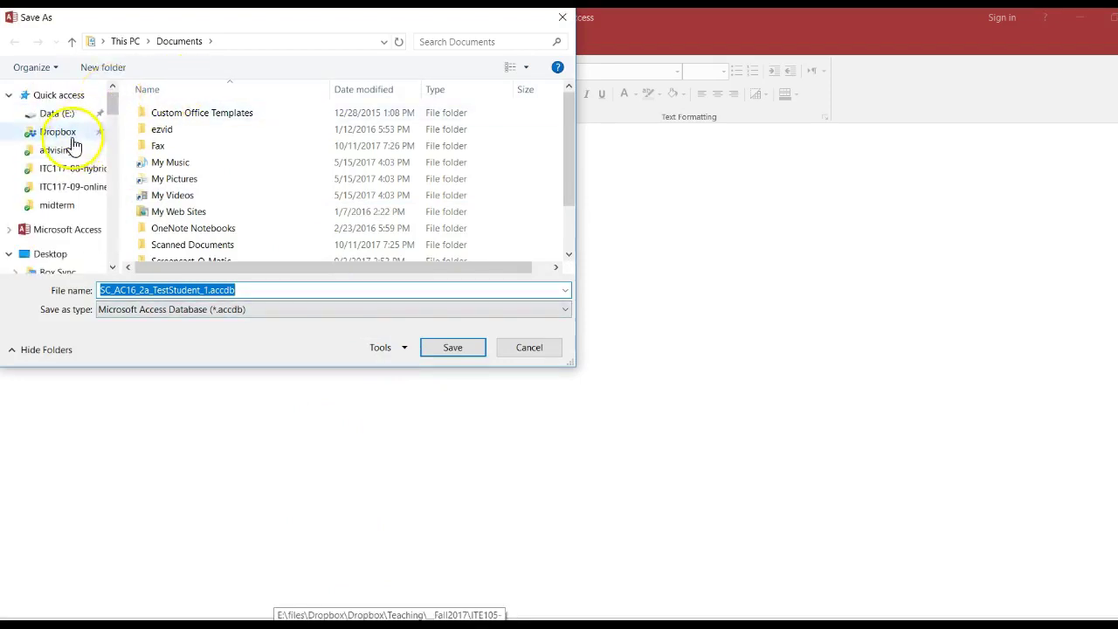
{"action": "left_click", "coordinate": [71, 187]}
{"action": "double_click", "coordinate": [196, 129]}
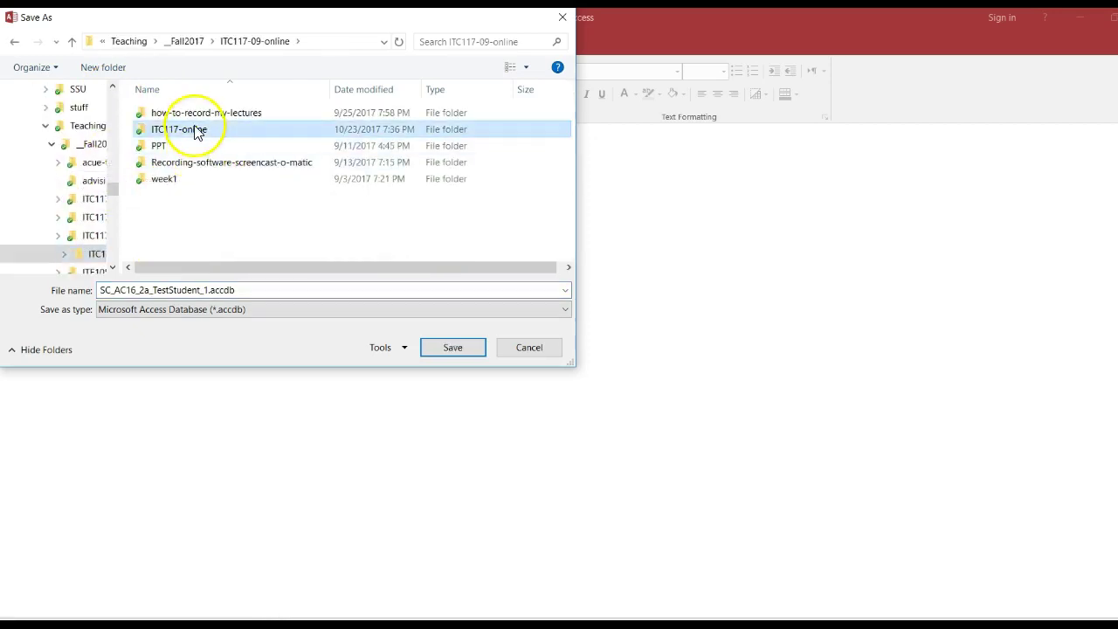
{"action": "double_click", "coordinate": [225, 131]}
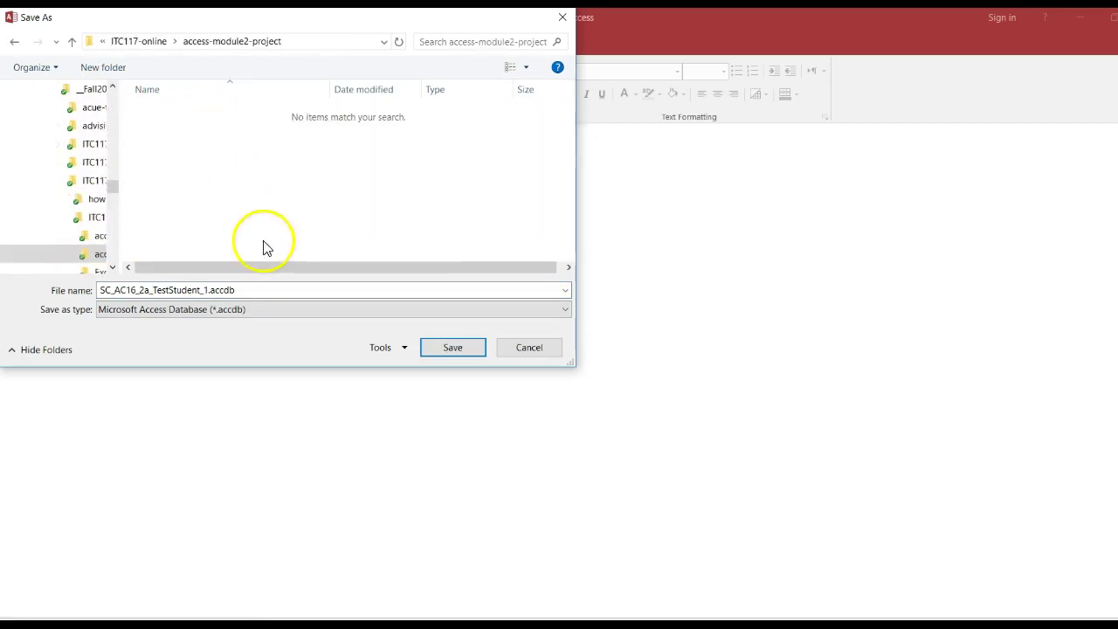
{"action": "double_click", "coordinate": [208, 290]}
{"action": "left_click", "coordinate": [207, 290]}
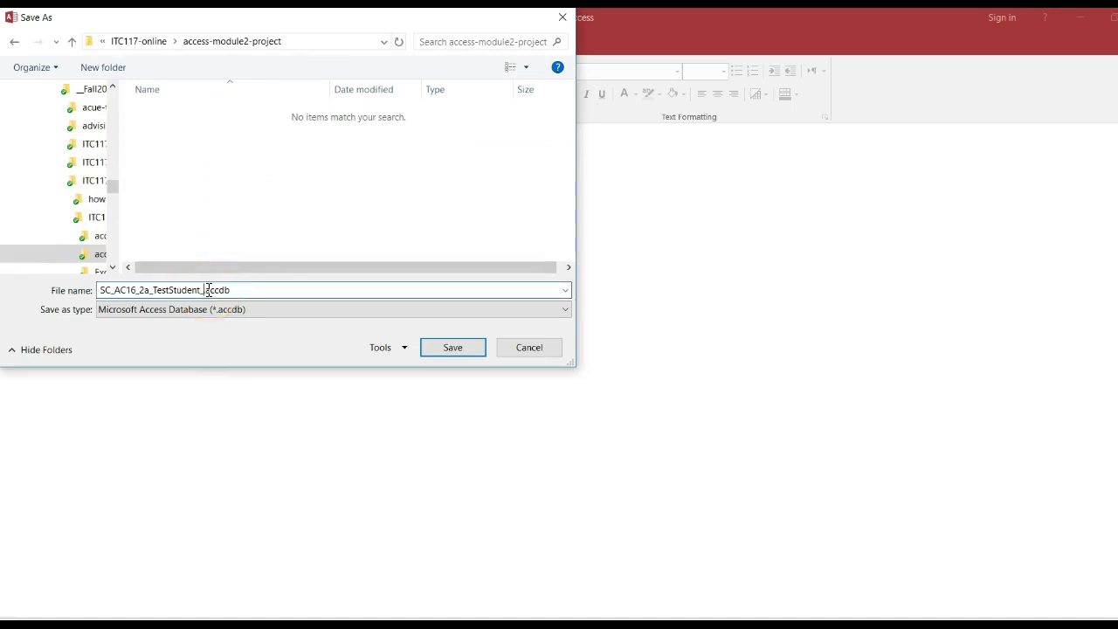
{"action": "left_click", "coordinate": [452, 347]}
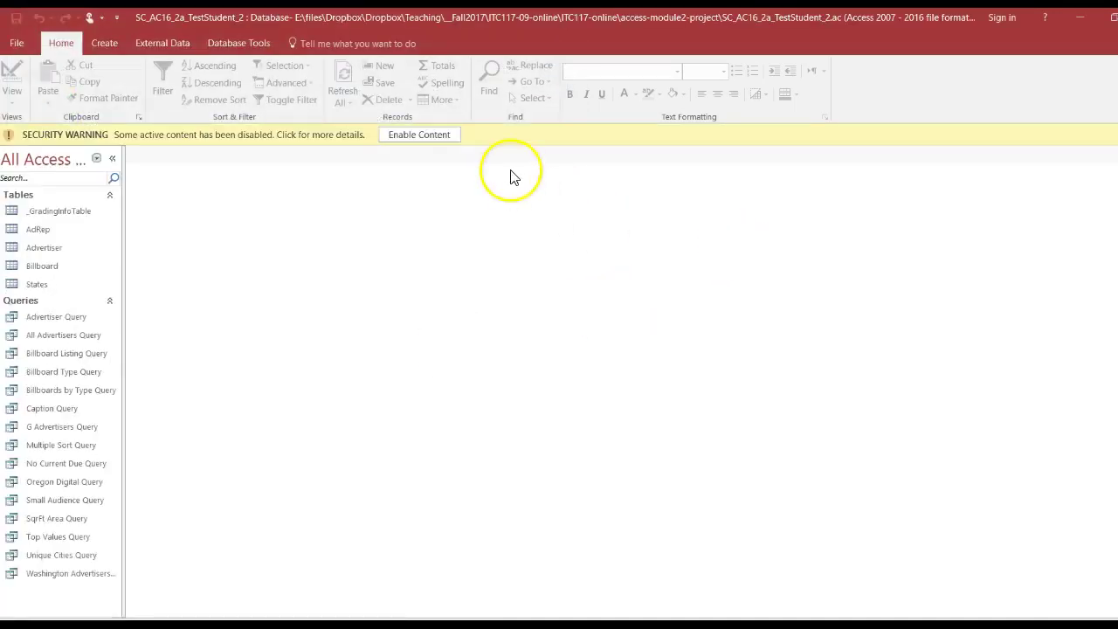
{"action": "left_click", "coordinate": [437, 139]}
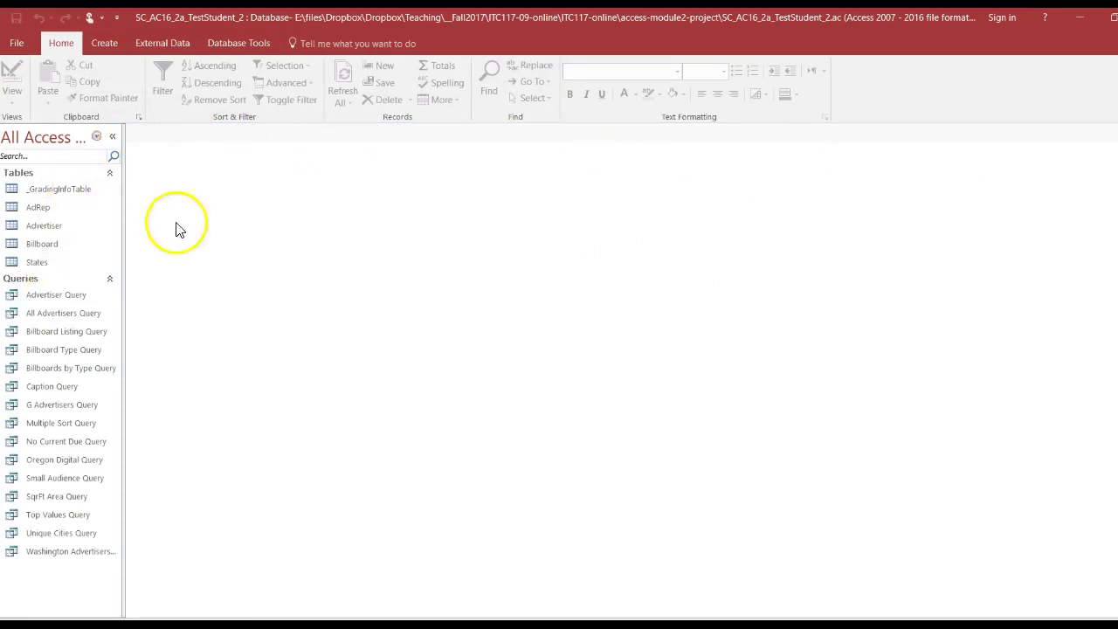
Step: Open the _GradingInfoTable table to check the student name recorded in it, and close it
{"action": "double_click", "coordinate": [81, 190]}
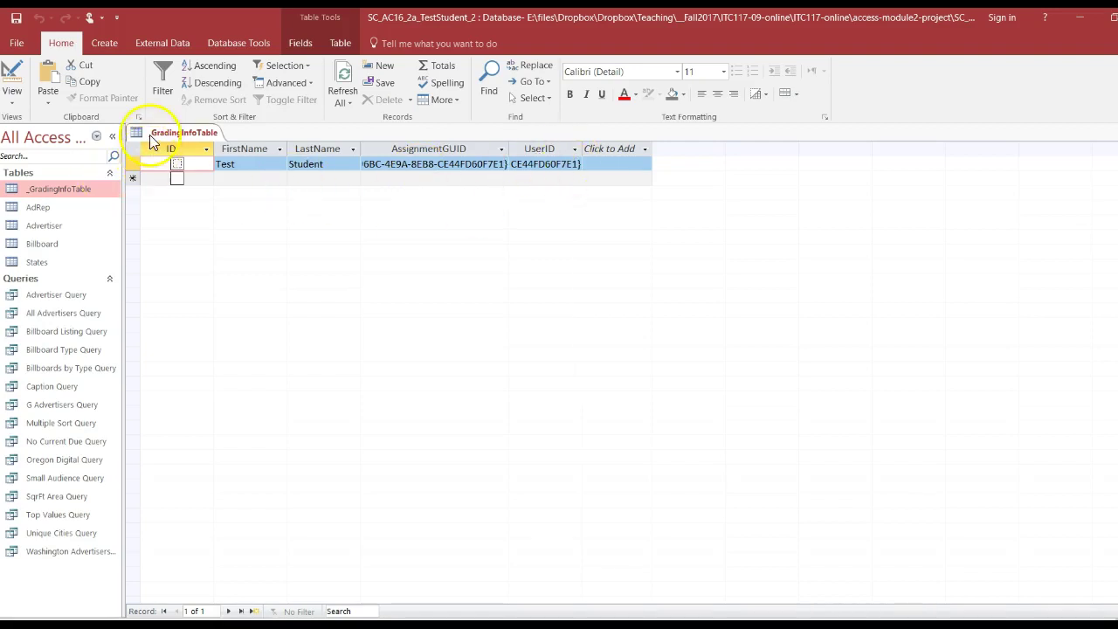
{"action": "right_click", "coordinate": [152, 140]}
{"action": "left_click", "coordinate": [174, 162]}
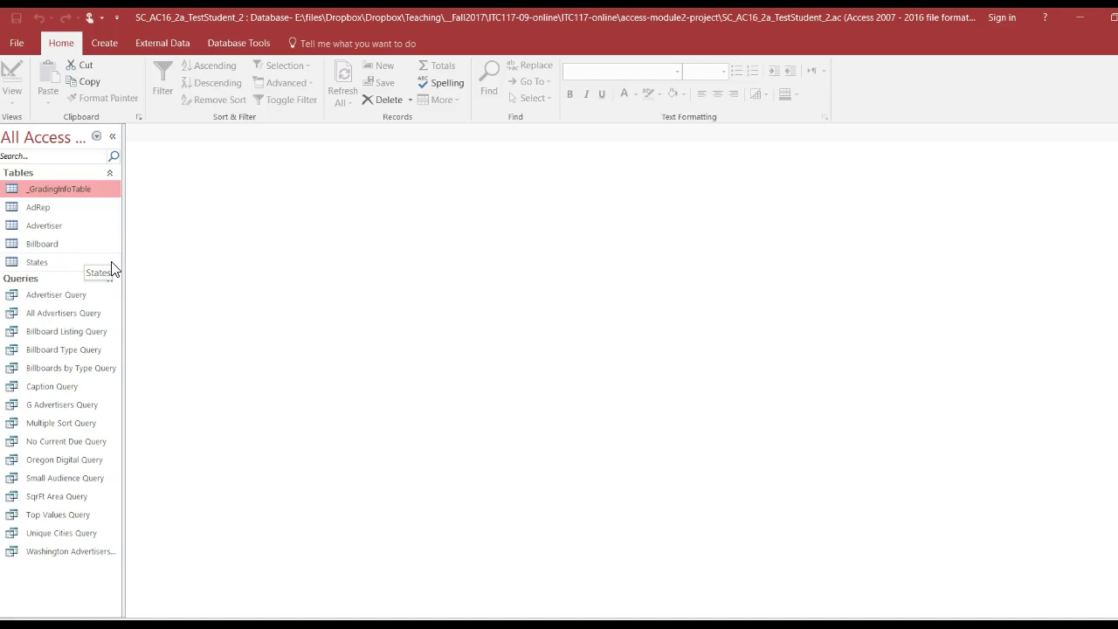
Step: Review the records of the AdRep and Advertiser tables one after the other, closing each table
{"action": "double_click", "coordinate": [47, 208]}
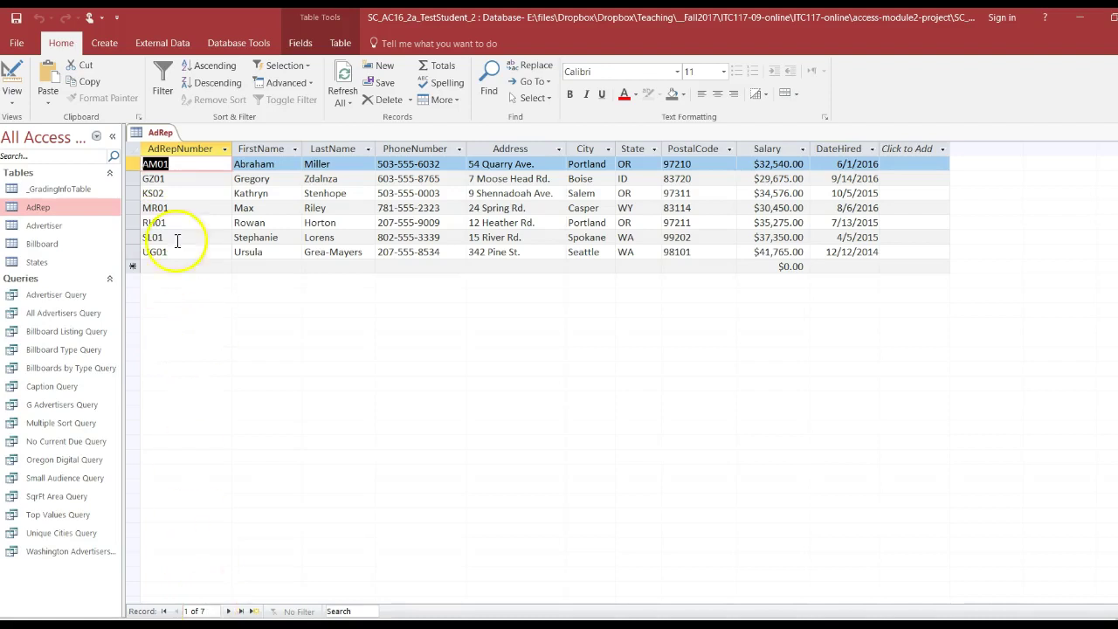
{"action": "right_click", "coordinate": [160, 132]}
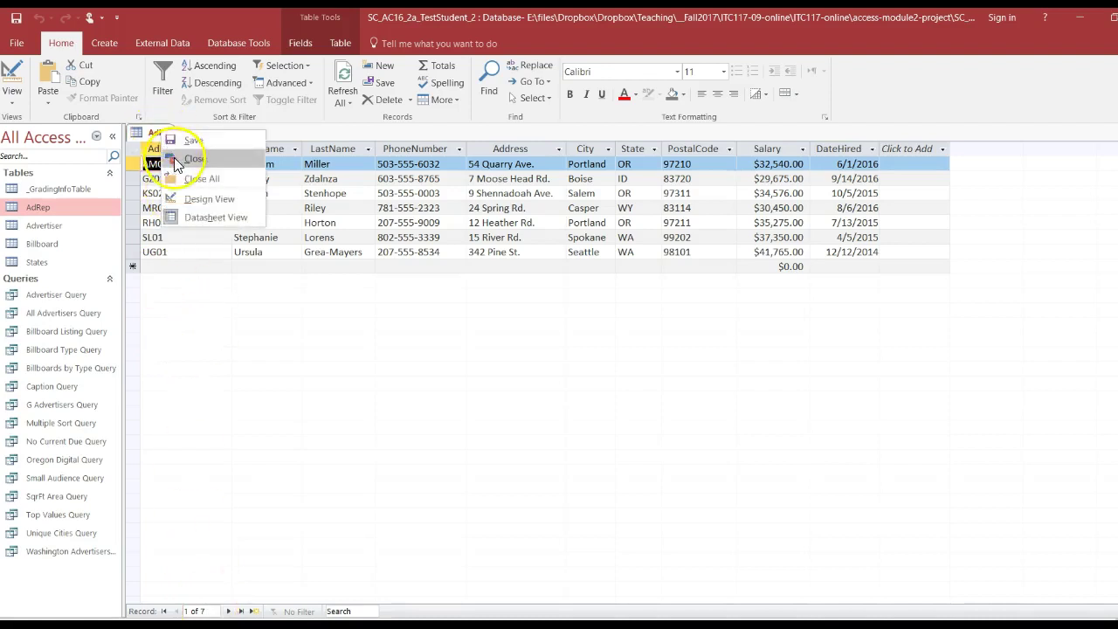
{"action": "left_click", "coordinate": [173, 158]}
{"action": "double_click", "coordinate": [71, 226]}
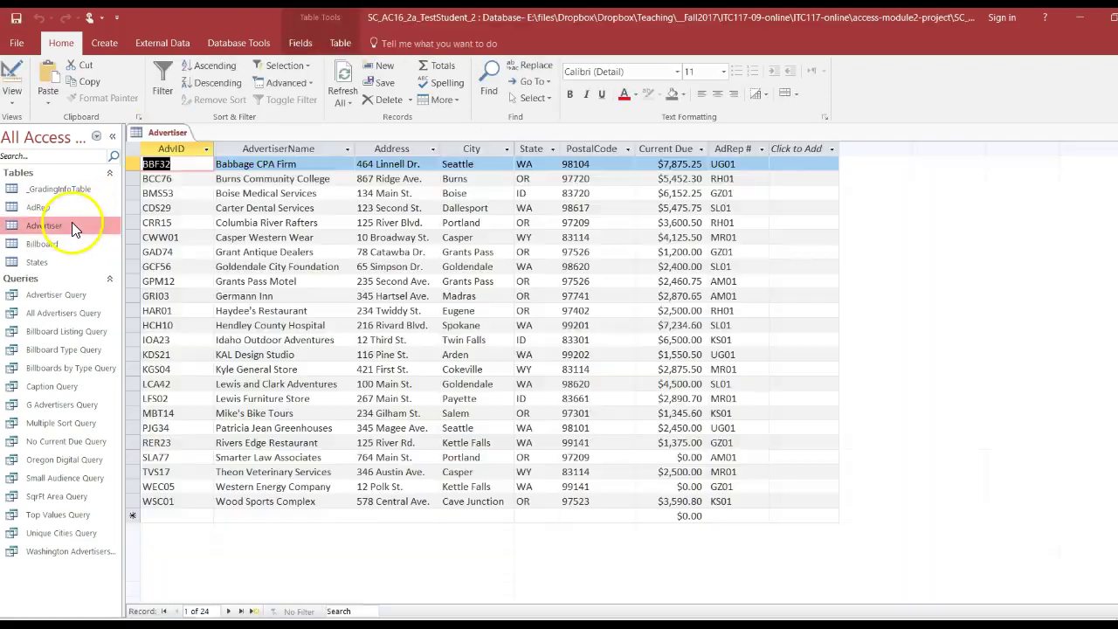
{"action": "right_click", "coordinate": [172, 142]}
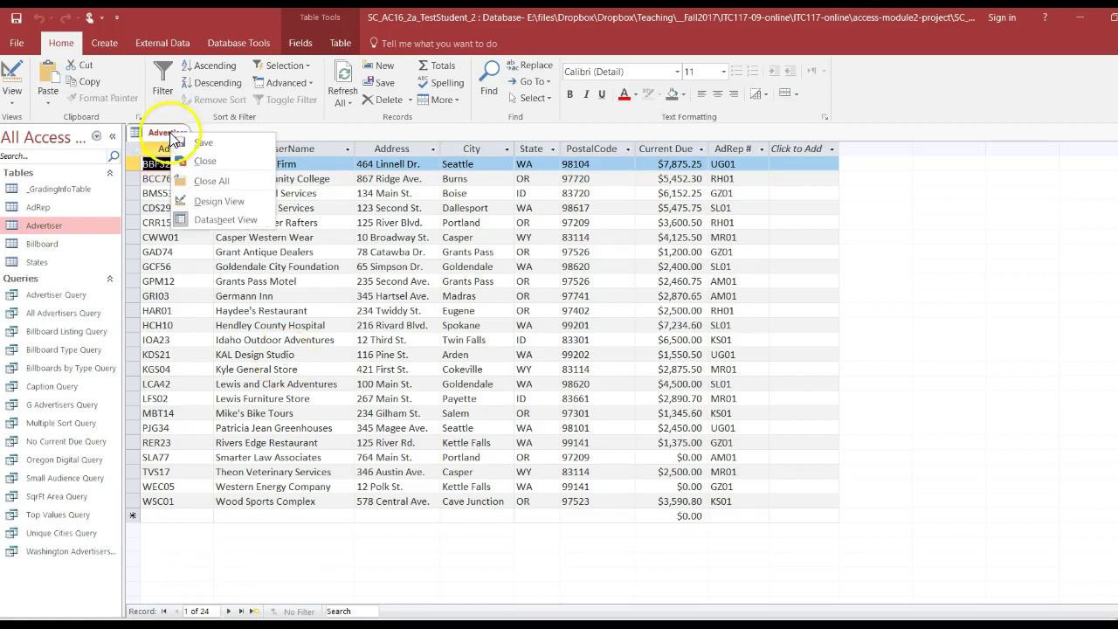
{"action": "left_click", "coordinate": [192, 172]}
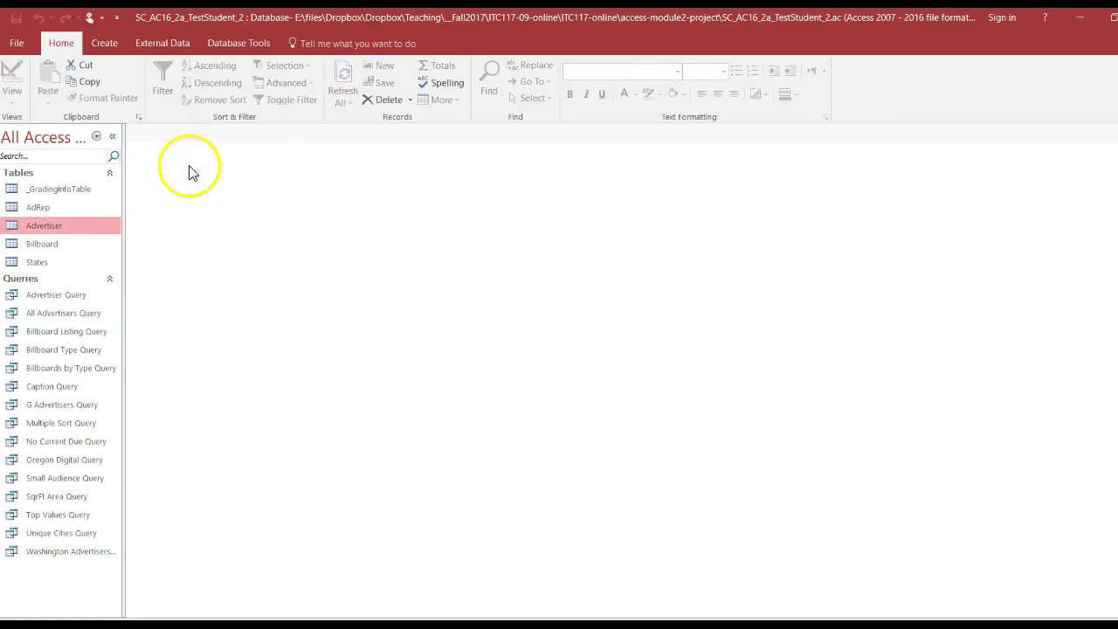
Step: Review the records of the Billboard table, close it, and open the States table to view its records
{"action": "double_click", "coordinate": [64, 246]}
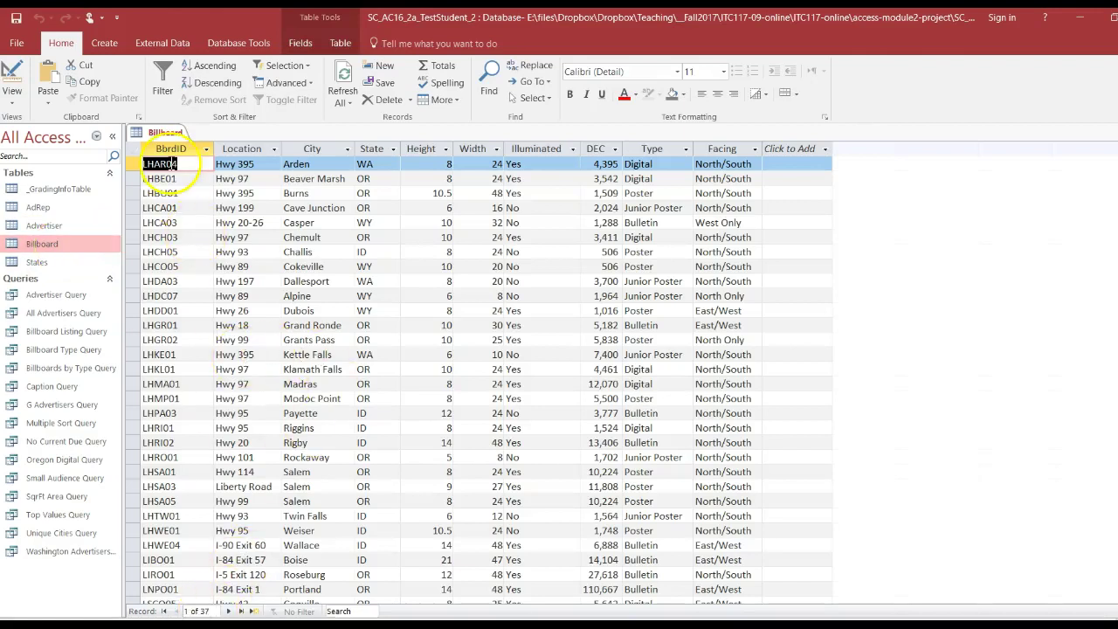
{"action": "right_click", "coordinate": [171, 137]}
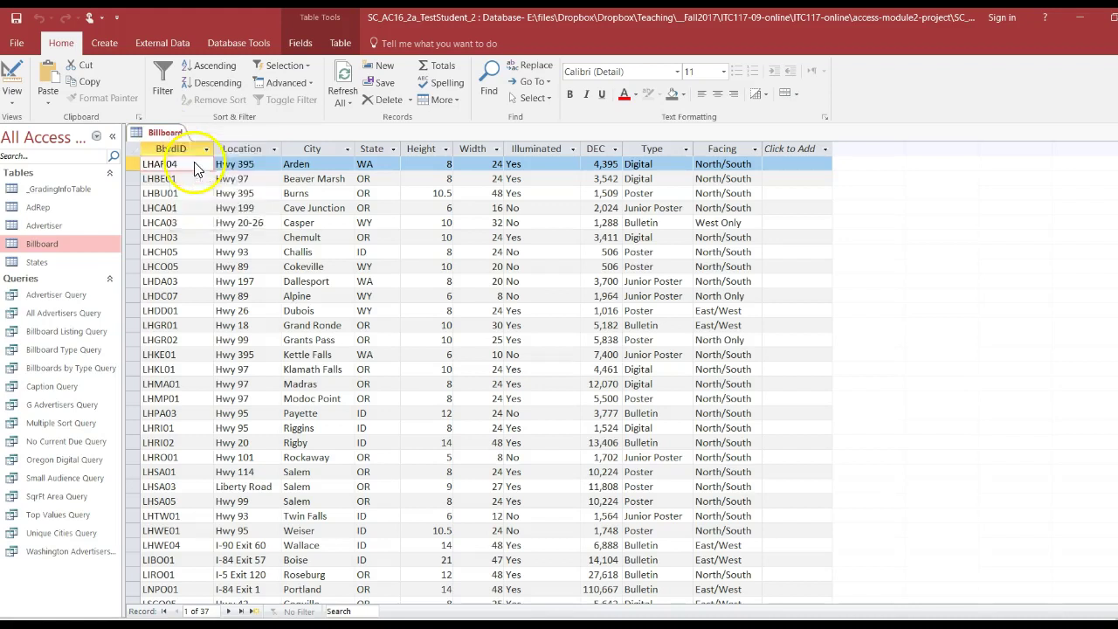
{"action": "left_click", "coordinate": [201, 164]}
{"action": "double_click", "coordinate": [28, 265]}
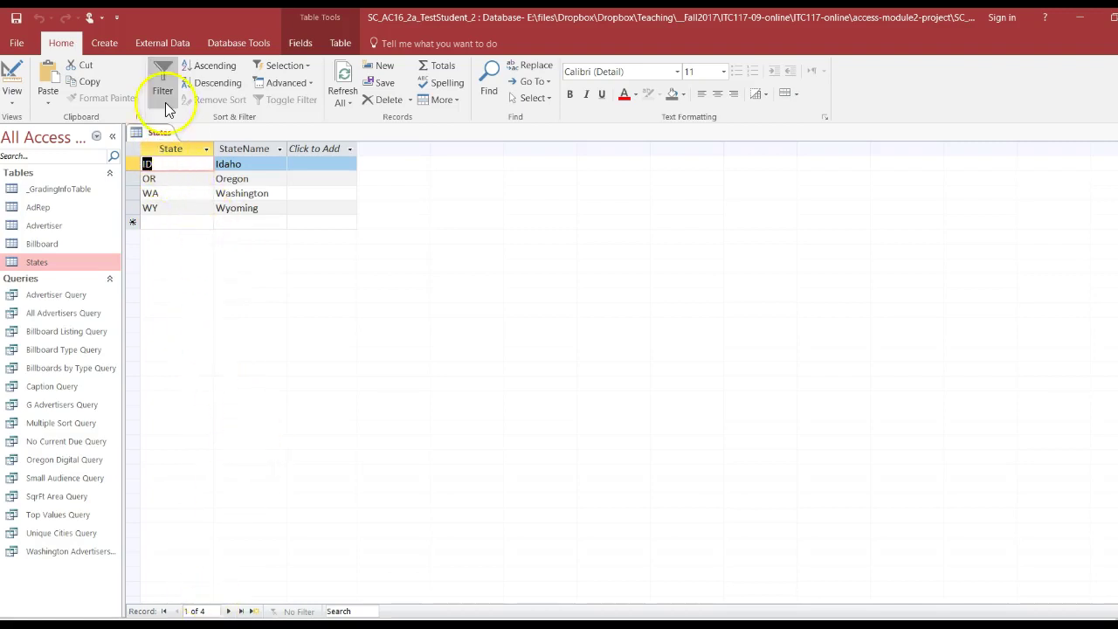
Step: Close the States table and reduce the database window so the project's browser page shows beside it
{"action": "right_click", "coordinate": [157, 140]}
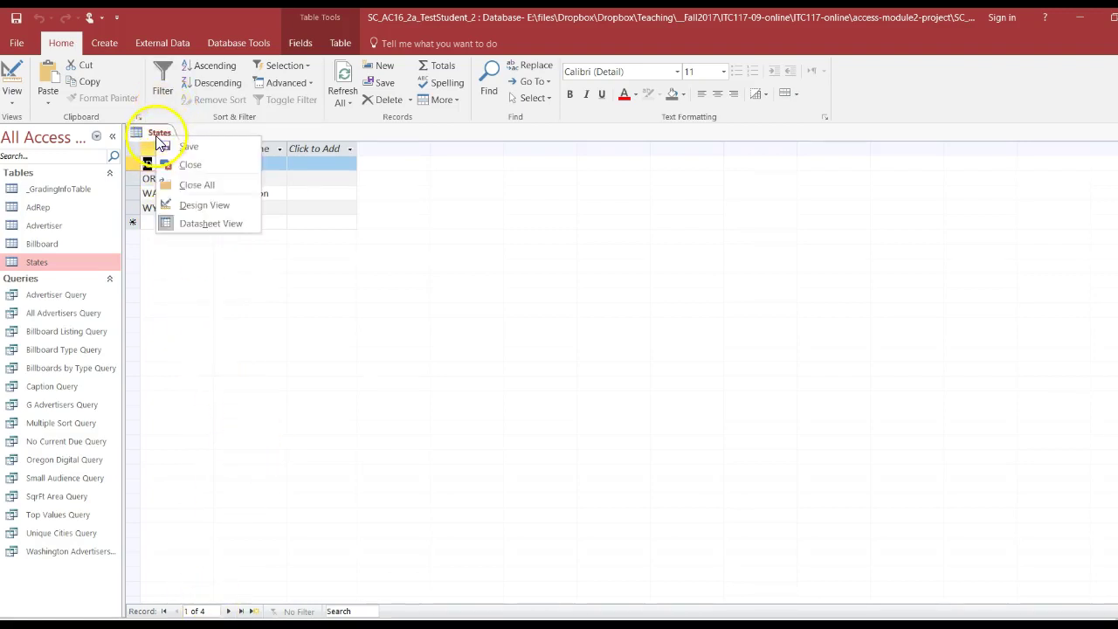
{"action": "left_click", "coordinate": [172, 166]}
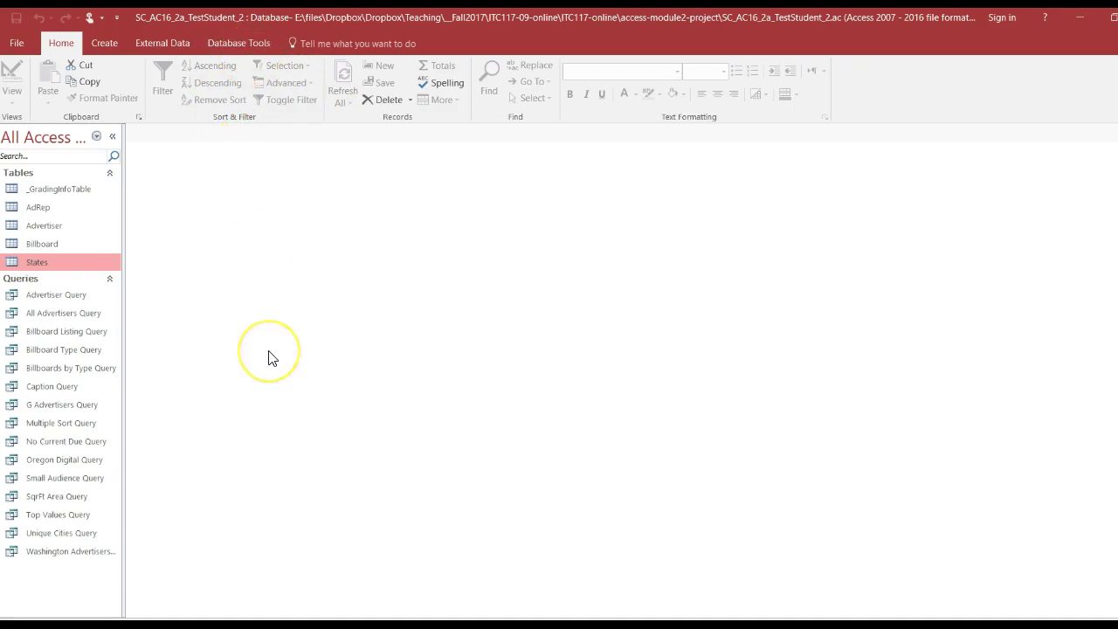
{"action": "left_click", "coordinate": [1111, 27]}
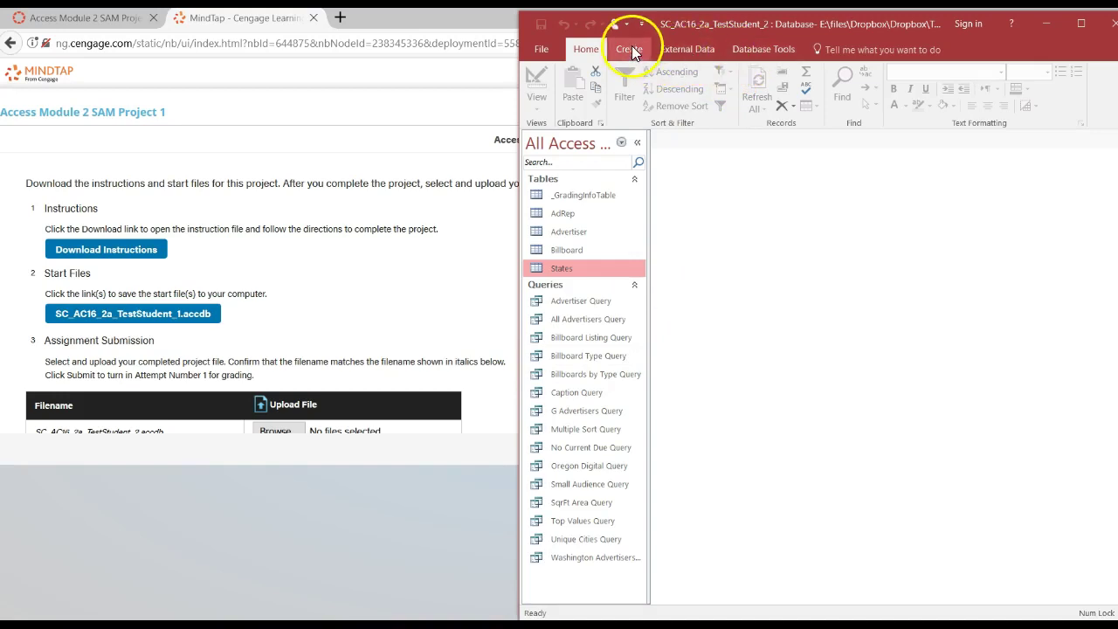
Step: Open the Advertiser Query to view its records, maximize the window, and switch the query to Design View
{"action": "double_click", "coordinate": [596, 301]}
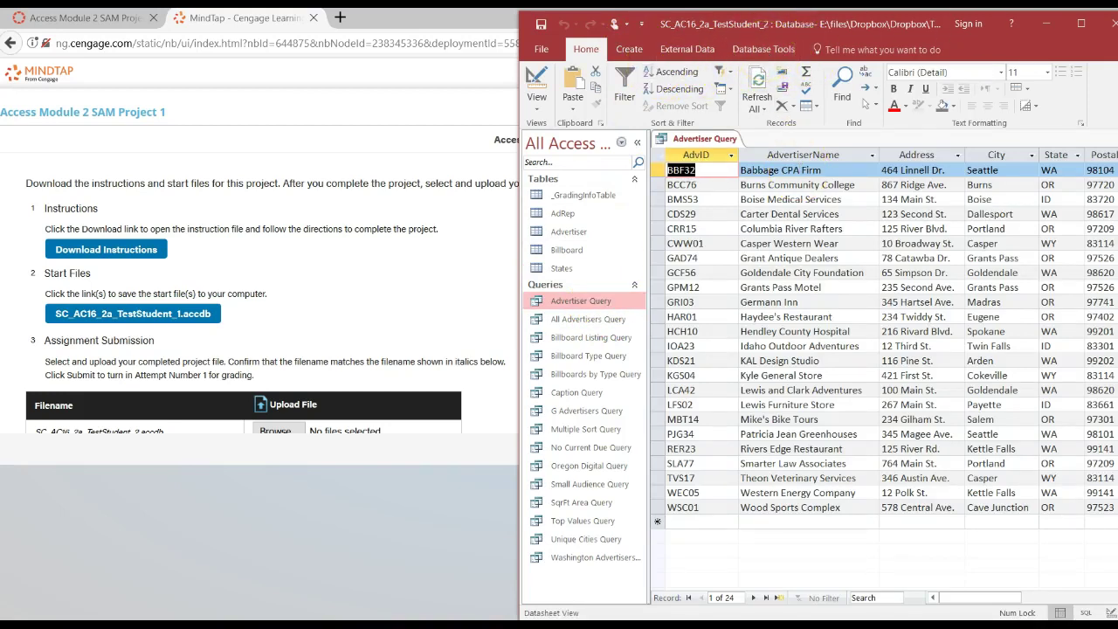
{"action": "left_click", "coordinate": [1081, 24]}
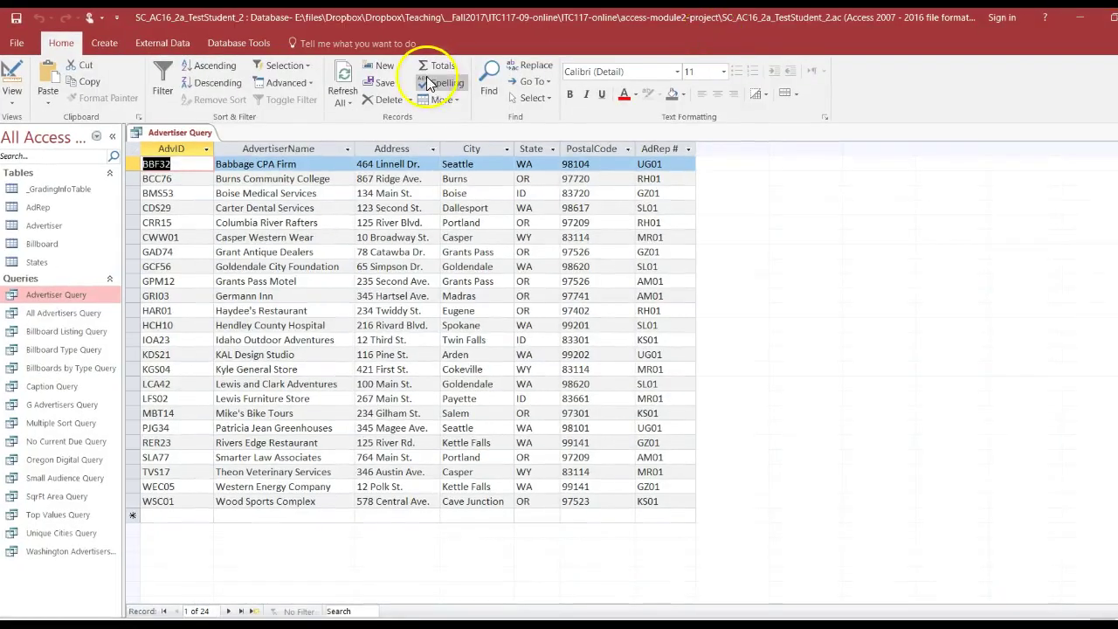
{"action": "left_click", "coordinate": [12, 101]}
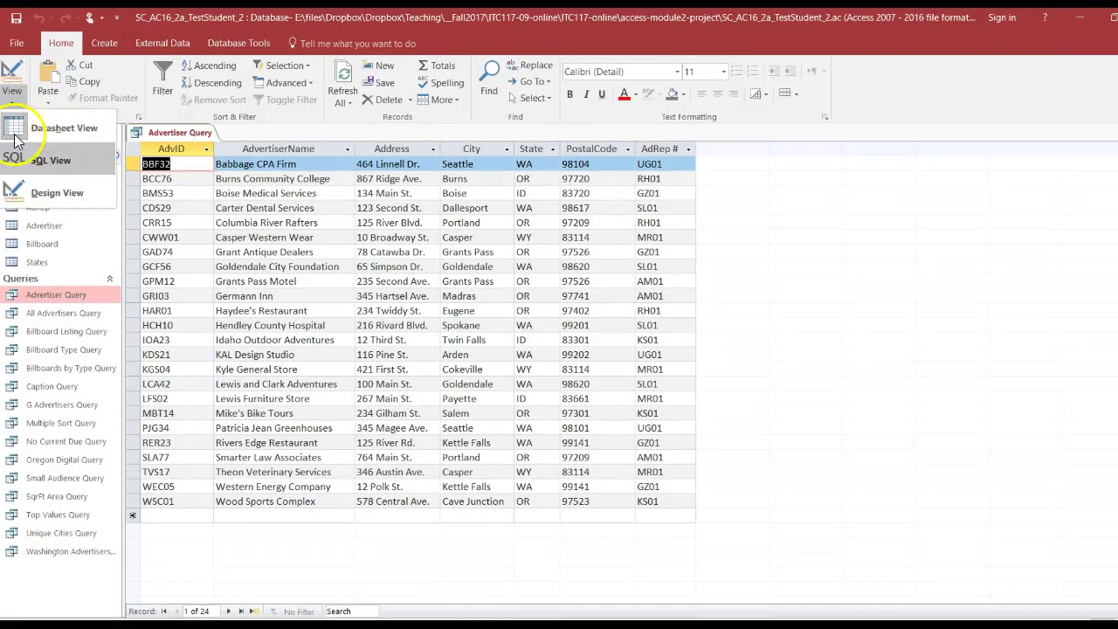
{"action": "left_click", "coordinate": [48, 190]}
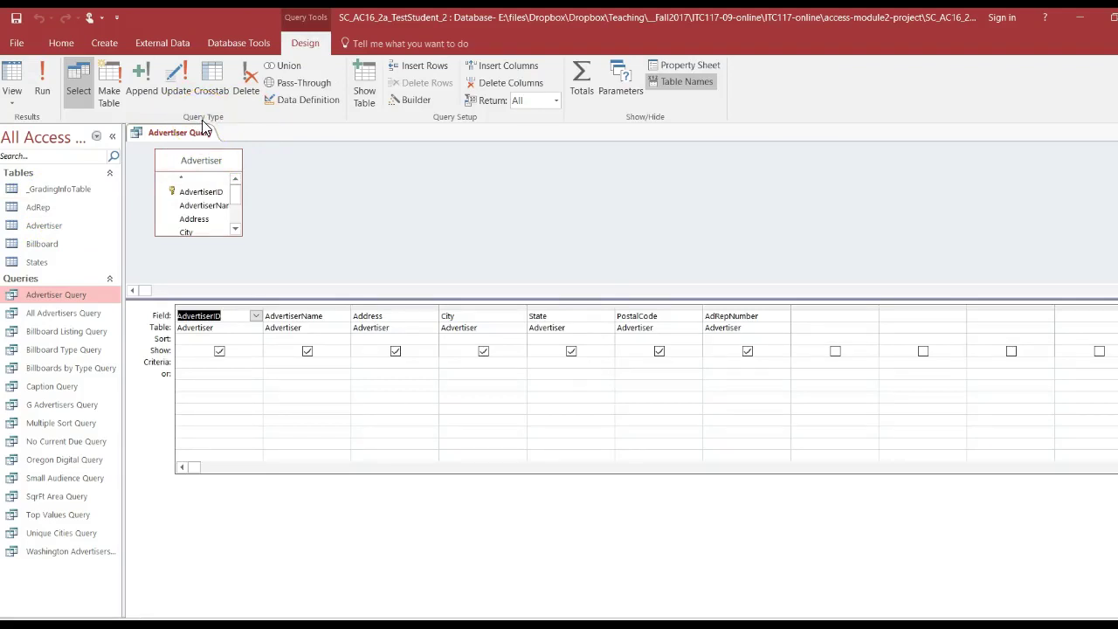
Step: Examine the City and State criteria rows in the Advertiser Query design, close the query, and reduce the database window
{"action": "left_click", "coordinate": [82, 98]}
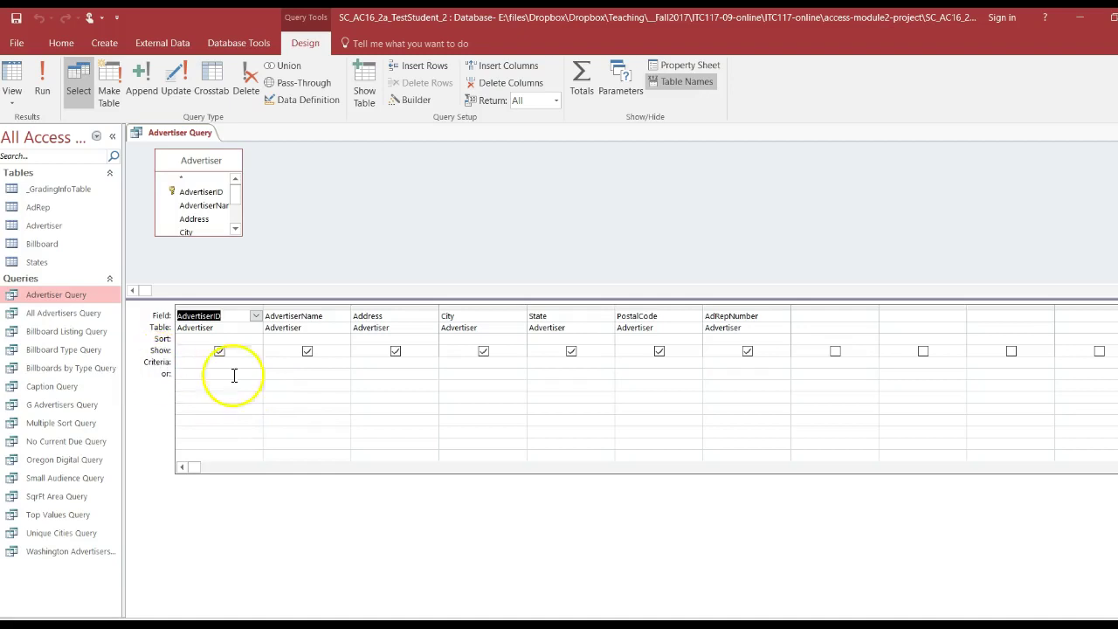
{"action": "left_click", "coordinate": [456, 373]}
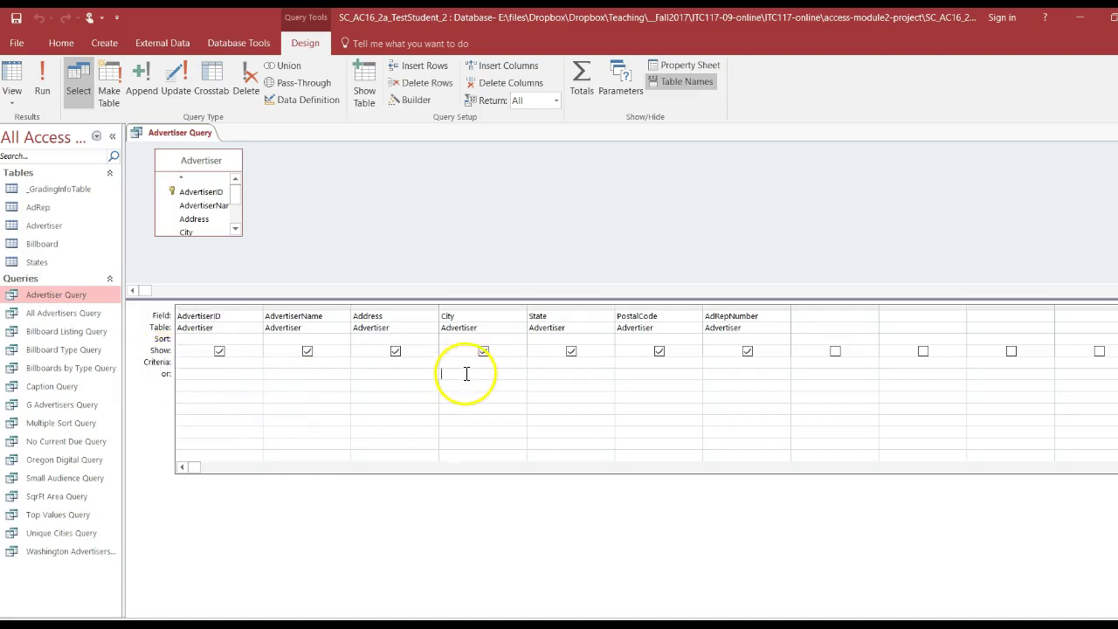
{"action": "left_click", "coordinate": [550, 373]}
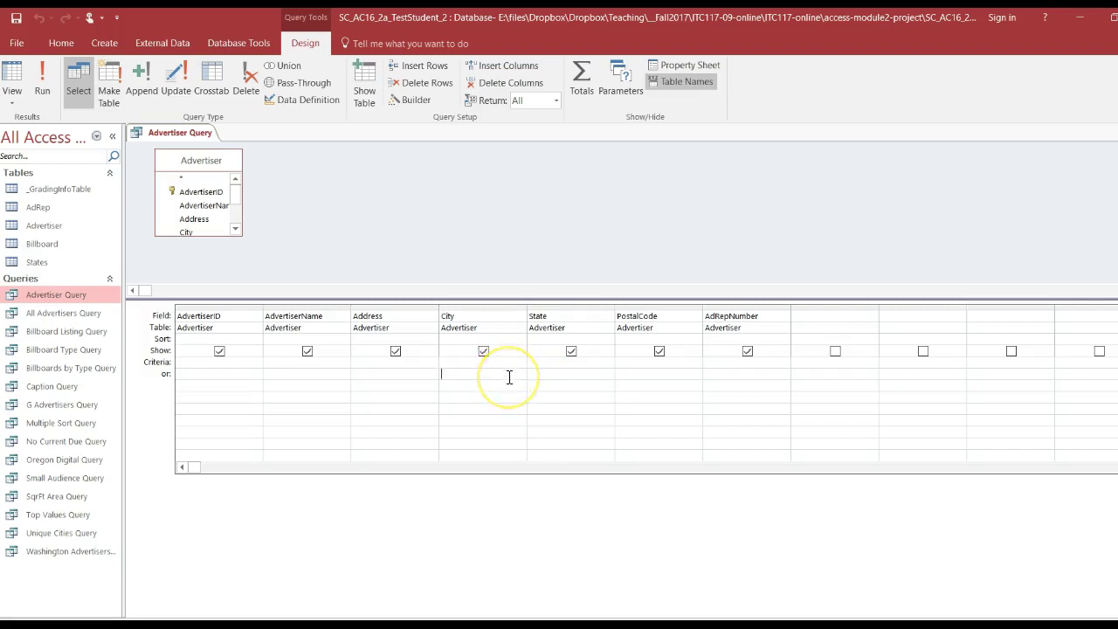
{"action": "left_click", "coordinate": [442, 376]}
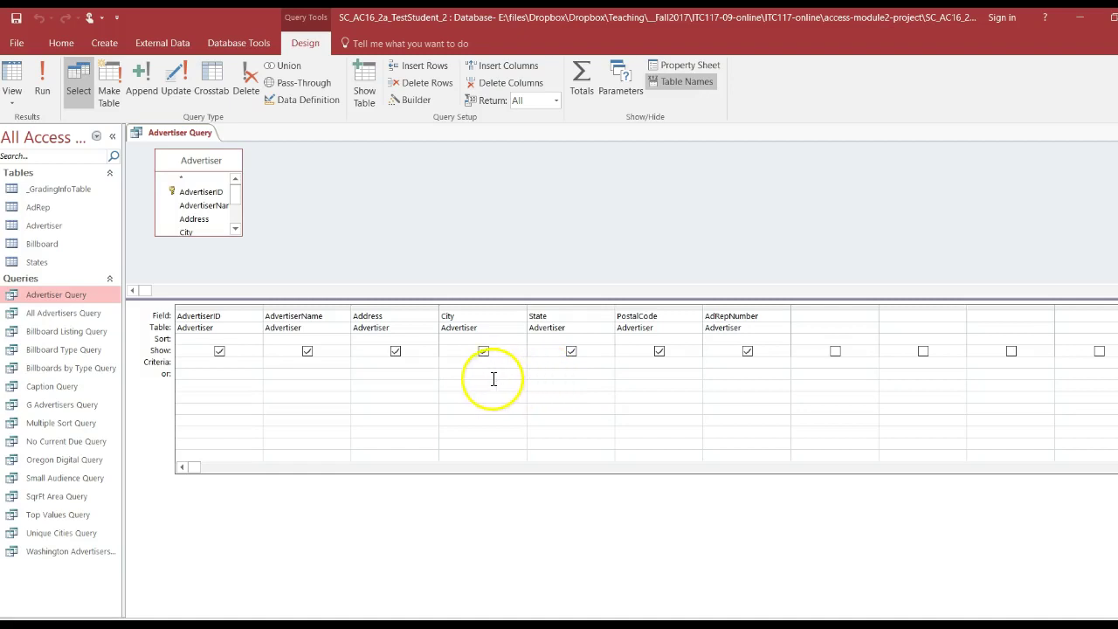
{"action": "left_click", "coordinate": [554, 380]}
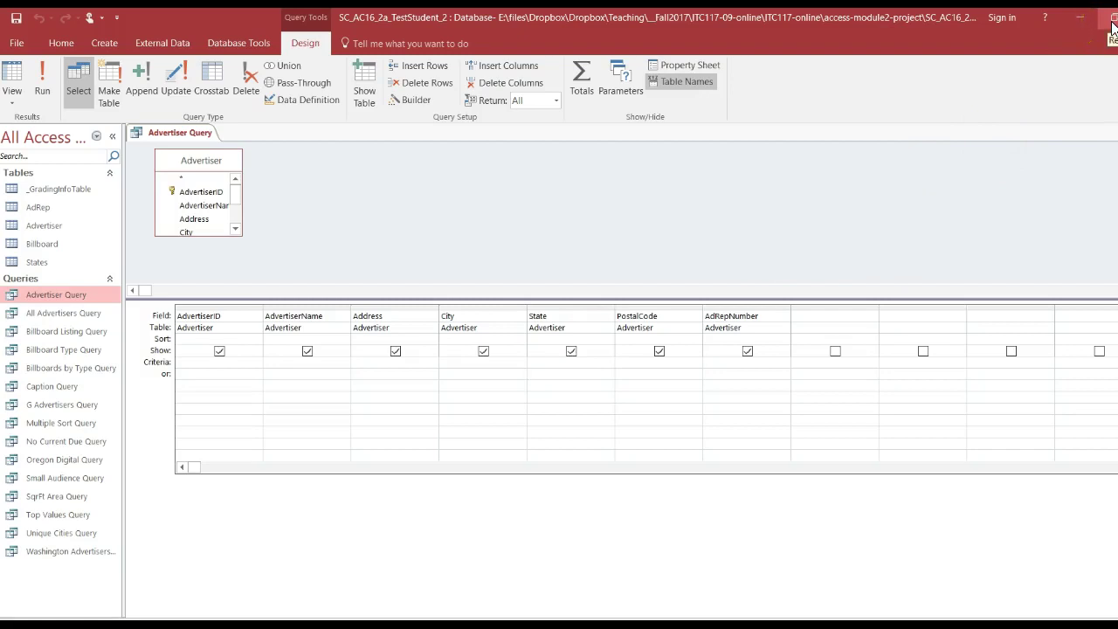
{"action": "right_click", "coordinate": [190, 142]}
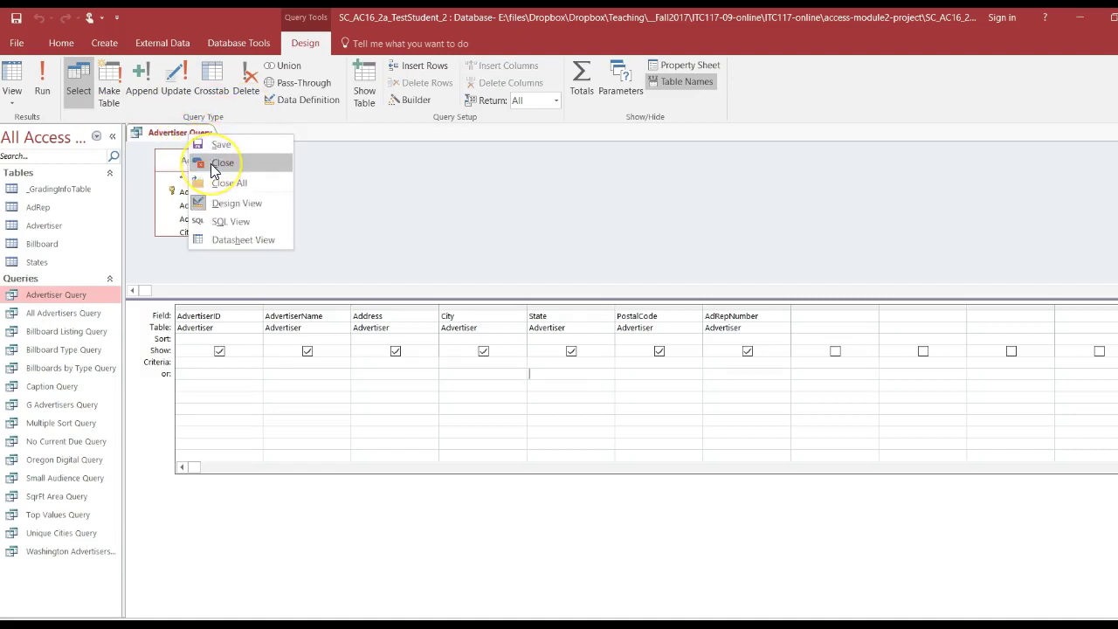
{"action": "left_click", "coordinate": [212, 165]}
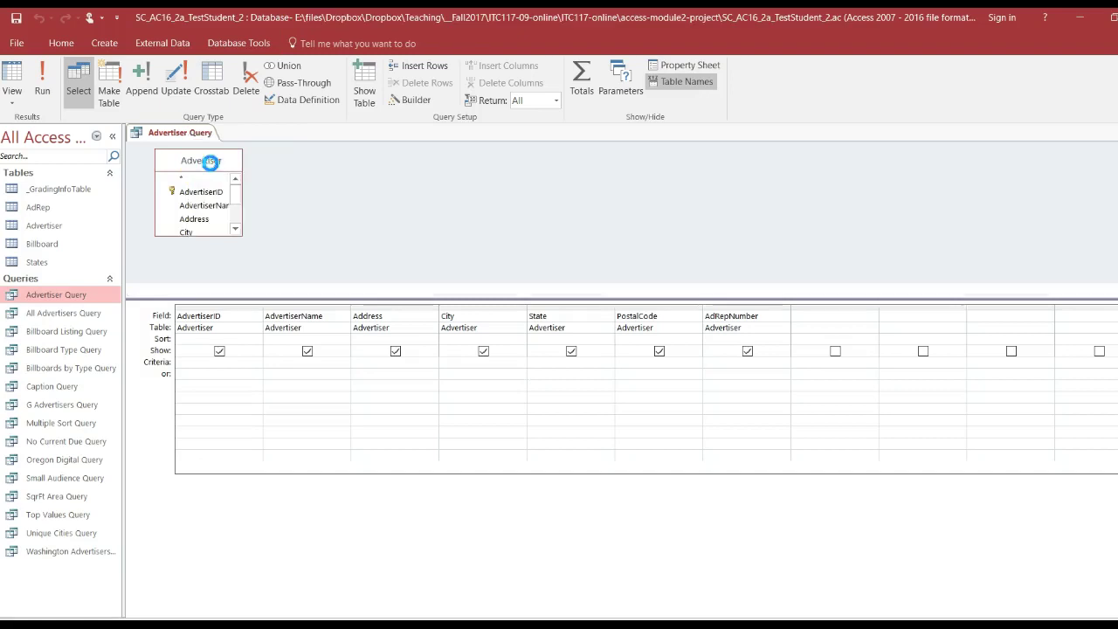
{"action": "left_click", "coordinate": [1114, 20]}
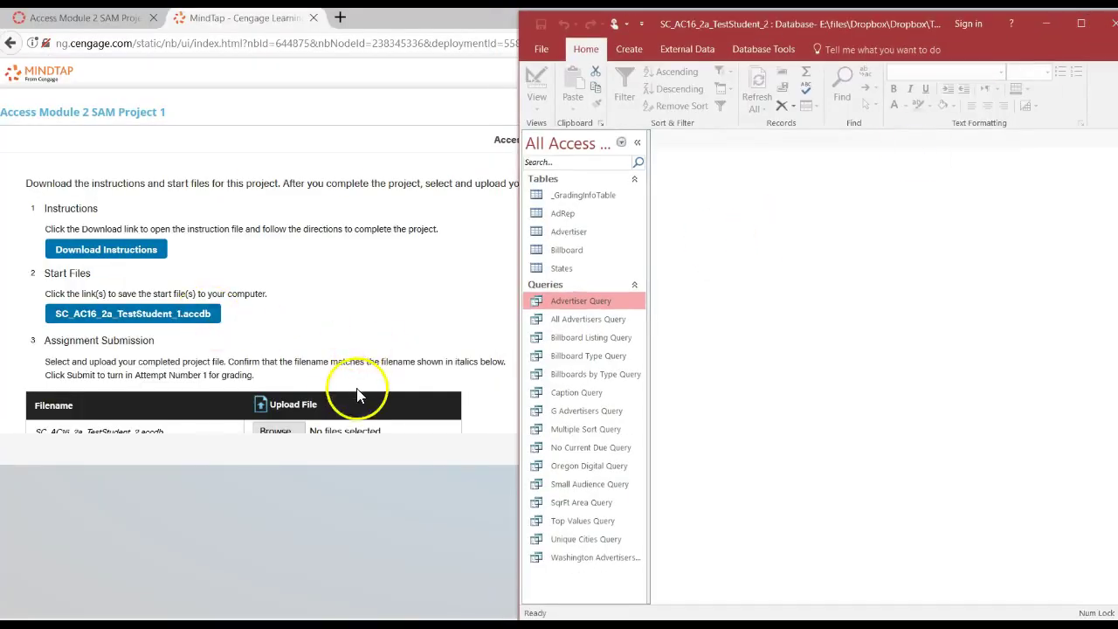
Step: Switch to the browser, open the downloaded Instructions_SC_AC16_2a.docx in Word, and enable editing in a reduced window
{"action": "left_click", "coordinate": [363, 98]}
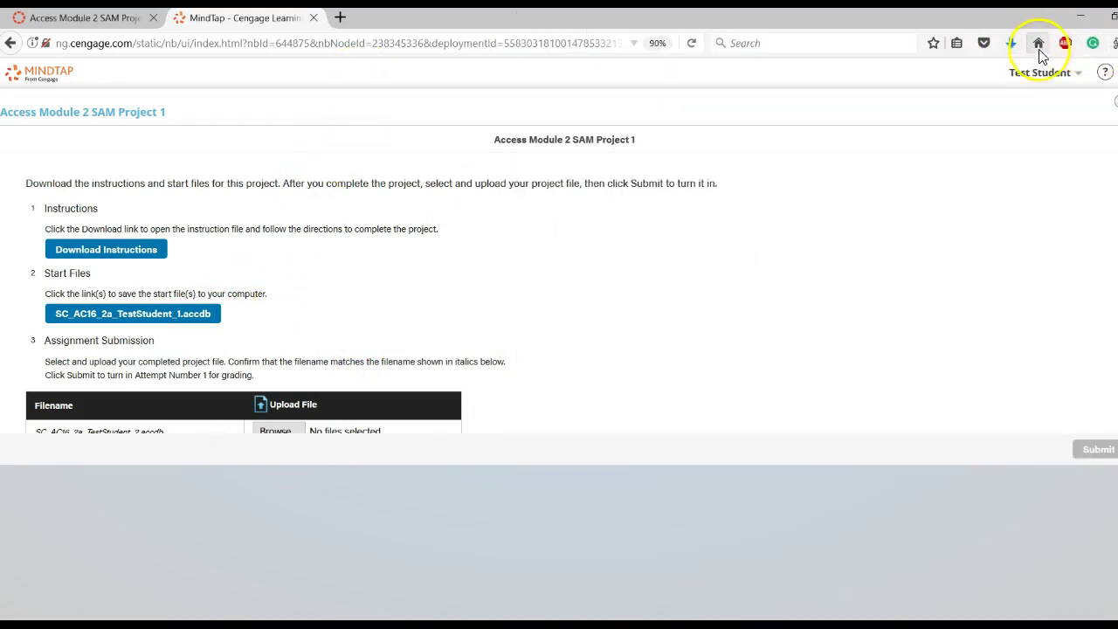
{"action": "left_click", "coordinate": [1011, 47]}
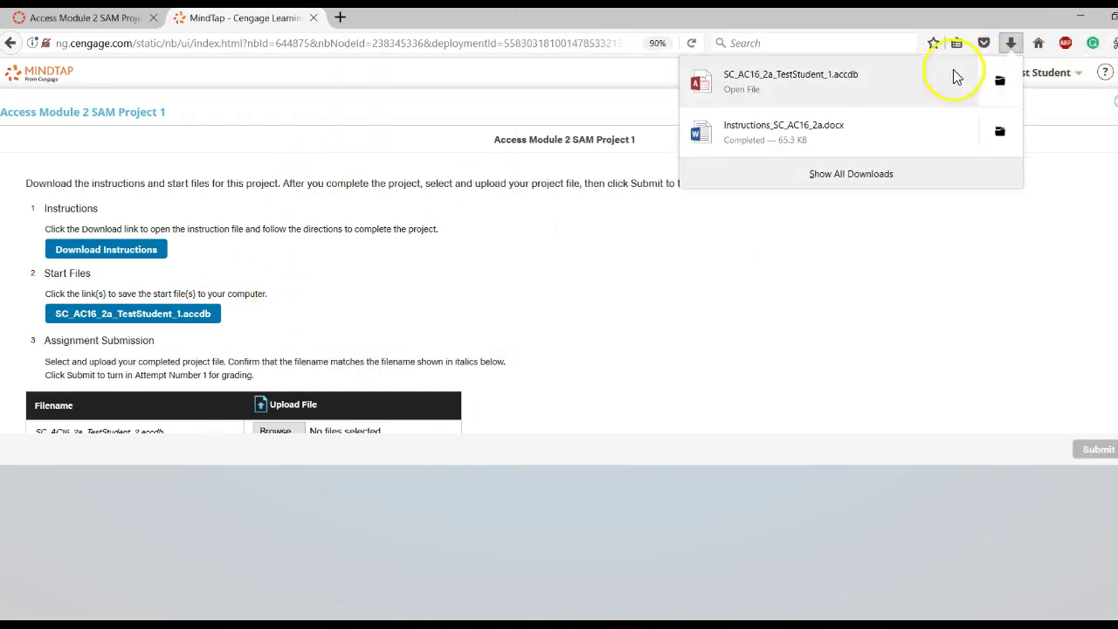
{"action": "left_click", "coordinate": [836, 125]}
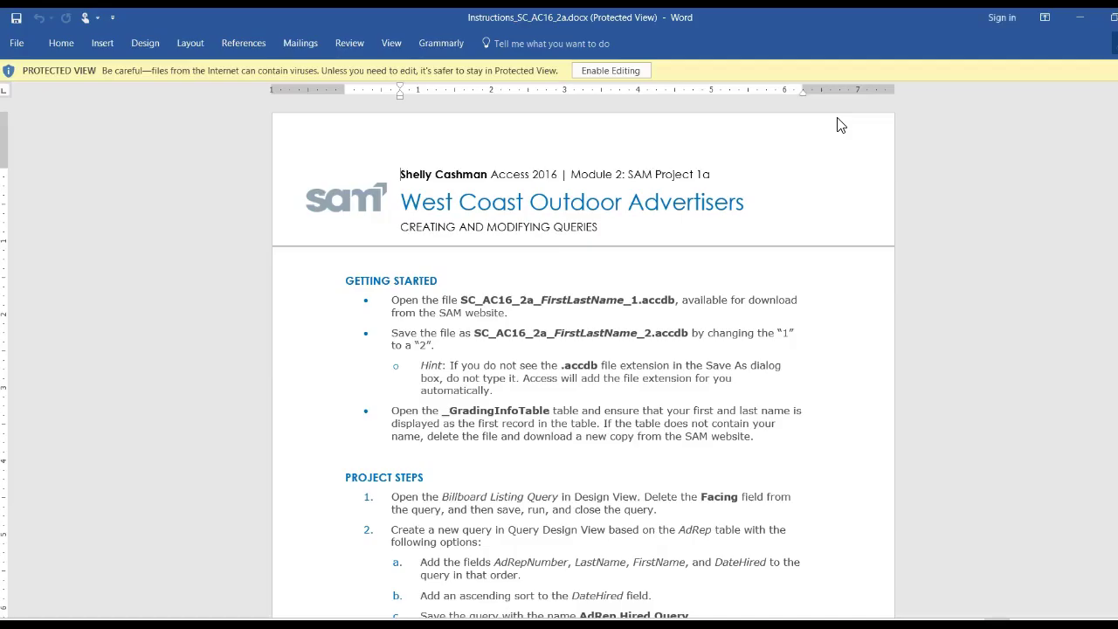
{"action": "left_click", "coordinate": [615, 70]}
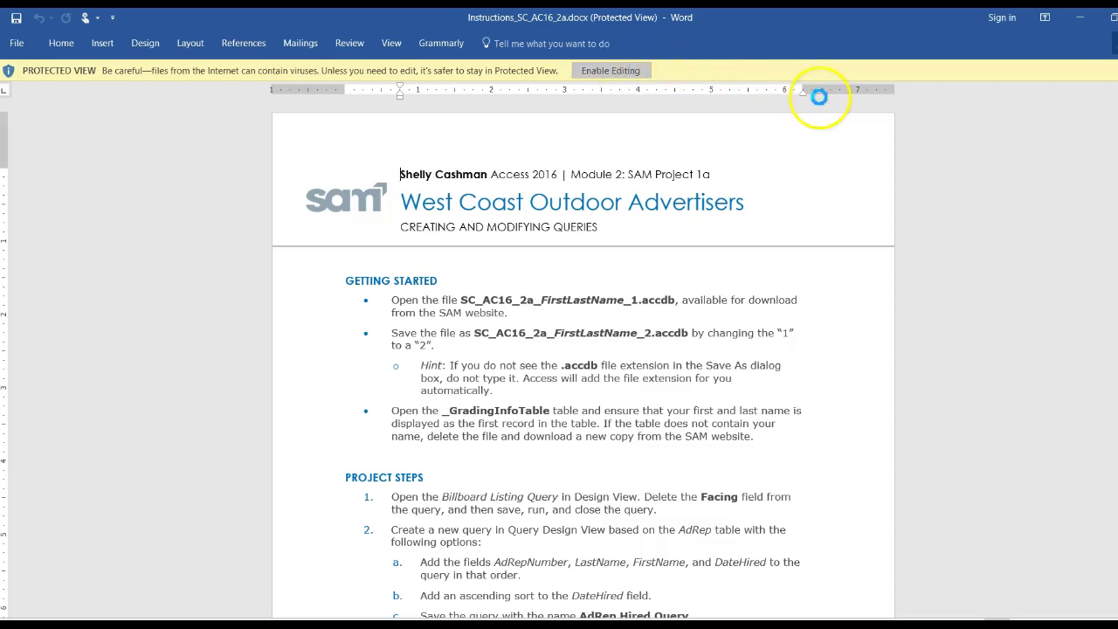
{"action": "left_click", "coordinate": [1110, 16]}
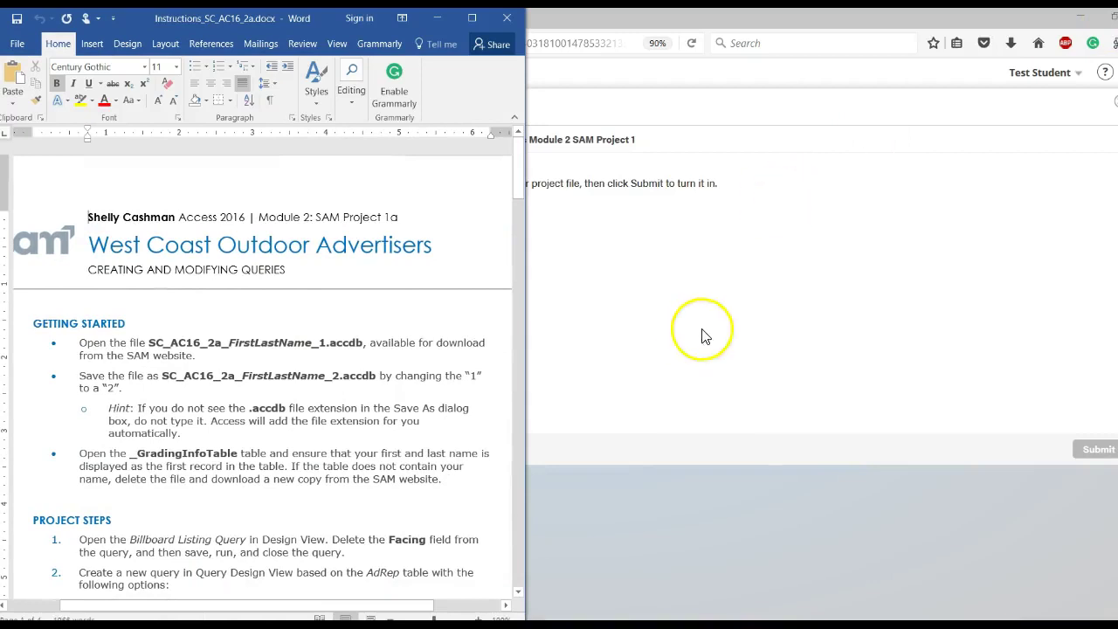
Step: Show the Access database beside the Word instructions and read the document through the Project Steps section
{"action": "key", "text": "alt+Tab"}
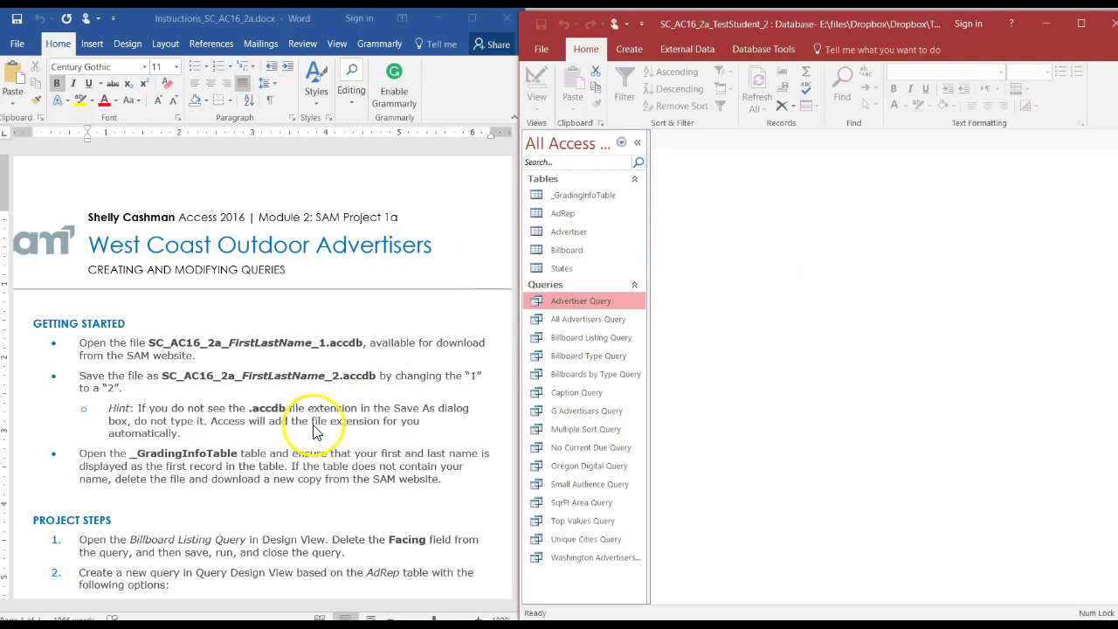
{"action": "left_click", "coordinate": [305, 481]}
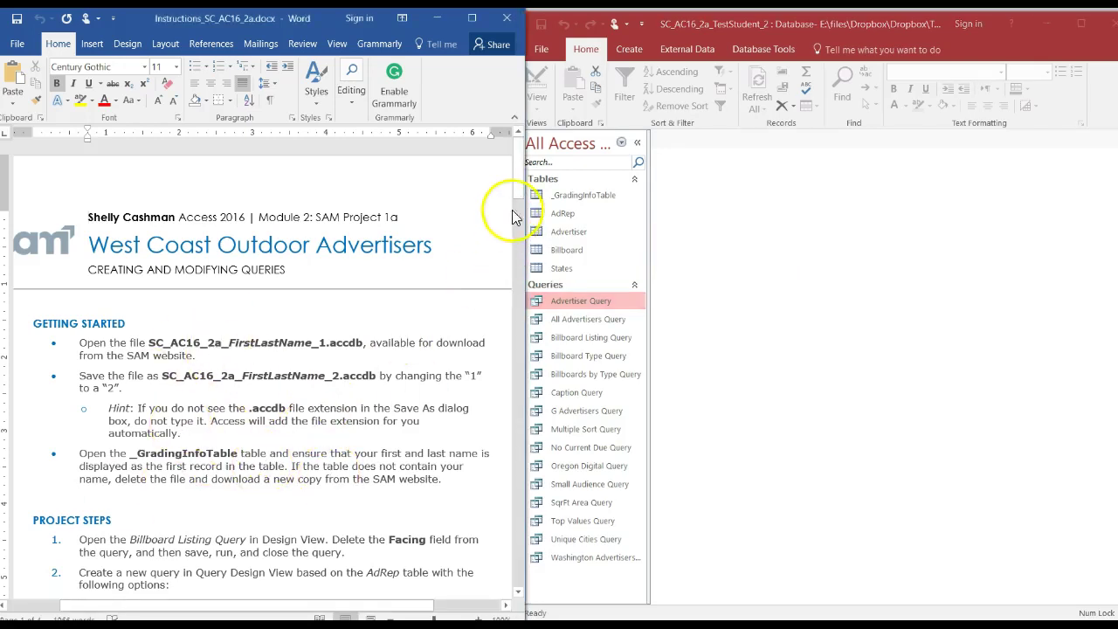
{"action": "left_click_drag", "start_coordinate": [517, 194], "coordinate": [526, 193]}
{"action": "left_click_drag", "start_coordinate": [527, 207], "coordinate": [514, 215]}
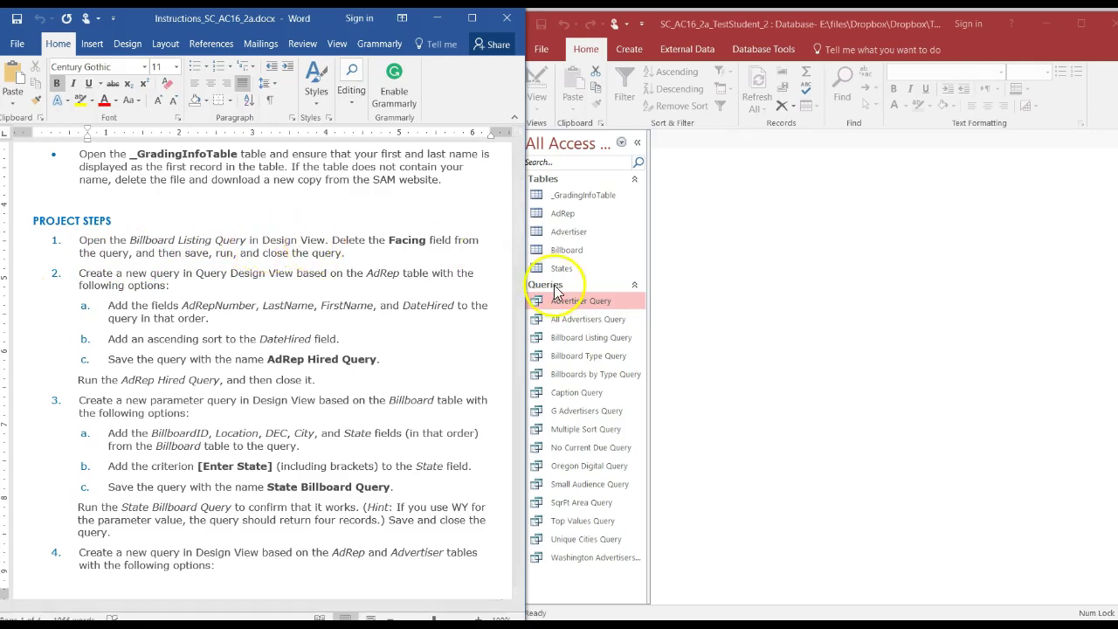
Step: Open the Billboard Listing Query in Design View and reread project step 1 in the instructions
{"action": "right_click", "coordinate": [581, 339]}
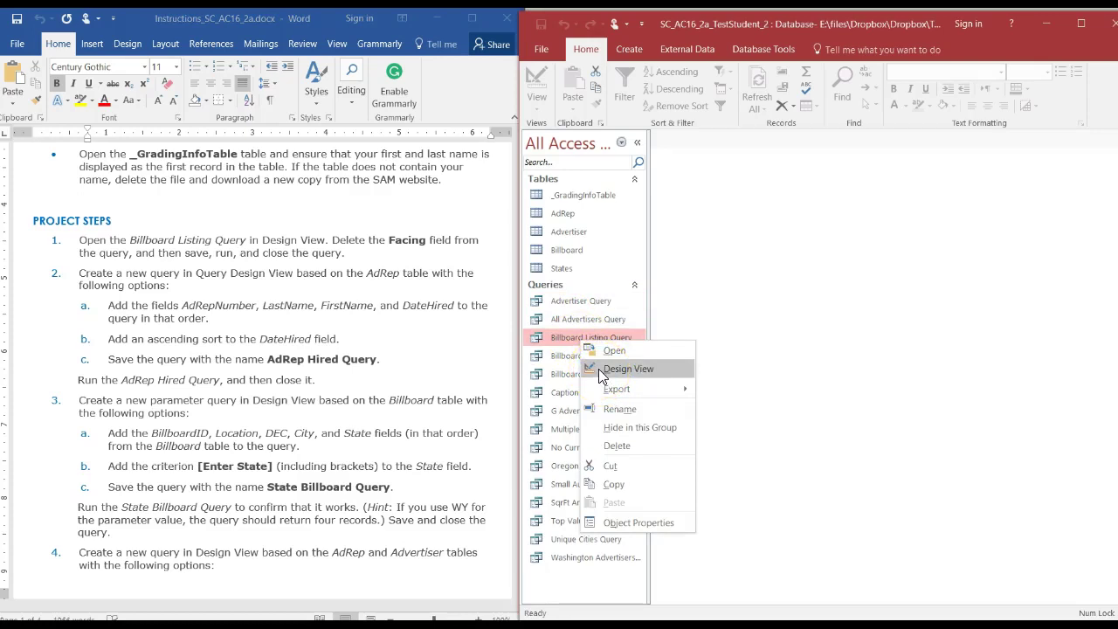
{"action": "left_click", "coordinate": [626, 369]}
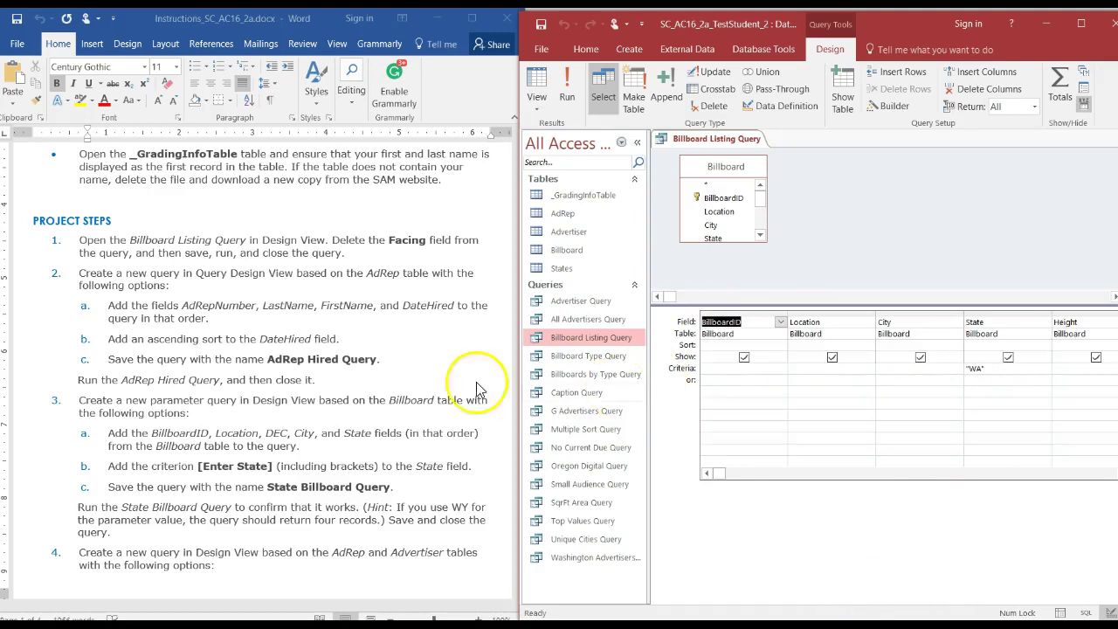
{"action": "left_click", "coordinate": [396, 342]}
{"action": "scroll", "coordinate": [395, 341], "scroll_direction": "down", "scroll_amount": 1}
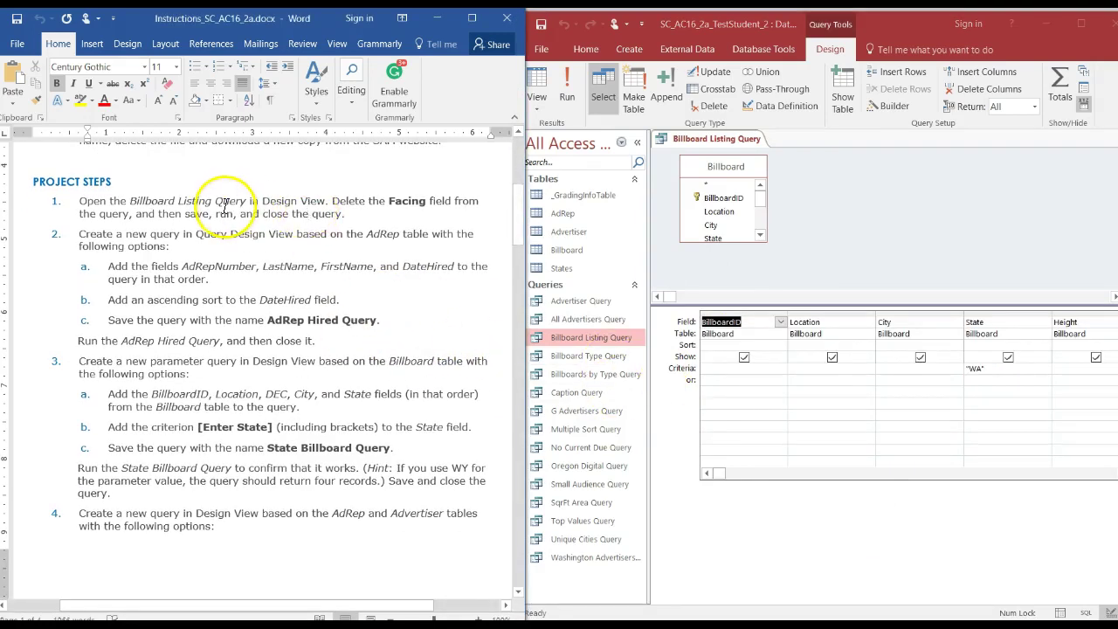
{"action": "left_click", "coordinate": [763, 321]}
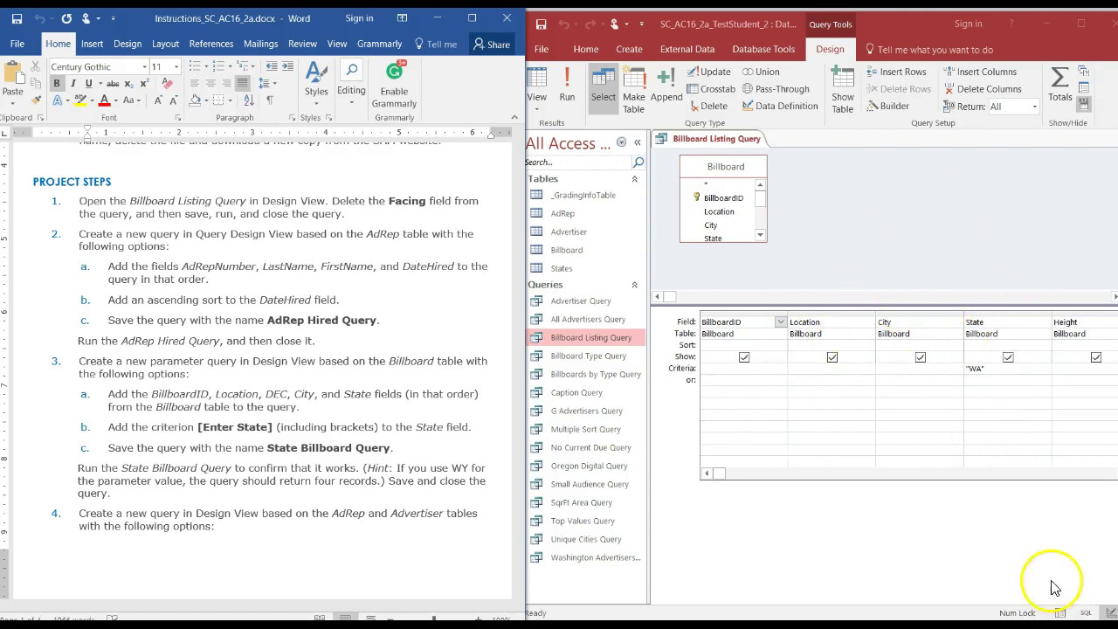
Step: Enlarge the database window to locate the Facing field in the query design, checking project step 1 in the instructions
{"action": "left_click_drag", "start_coordinate": [894, 23], "coordinate": [765, 36]}
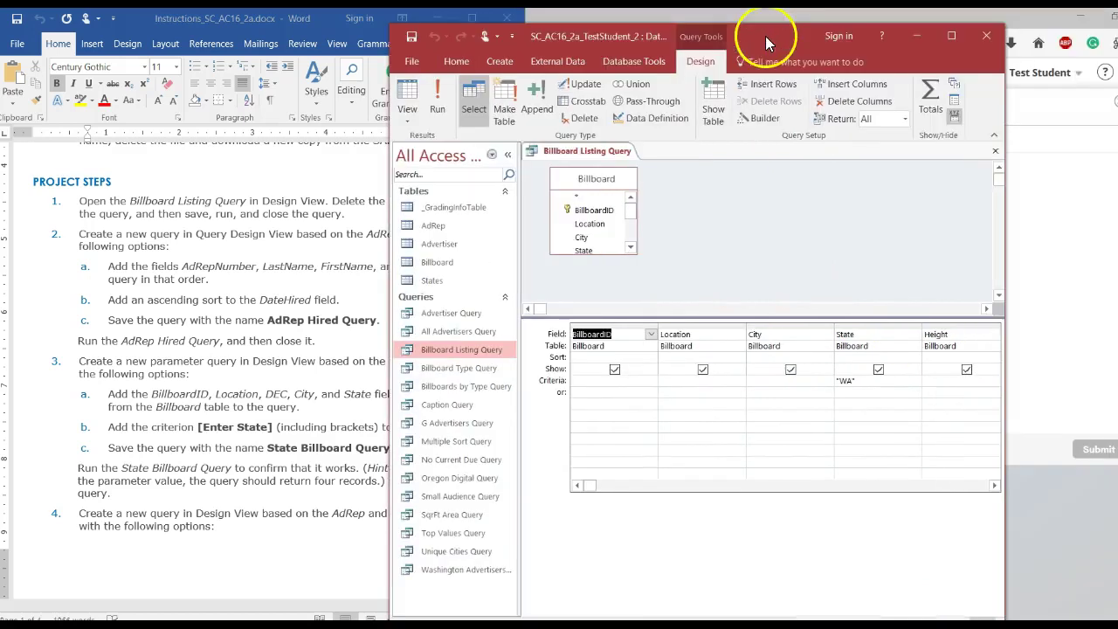
{"action": "left_click", "coordinate": [956, 37]}
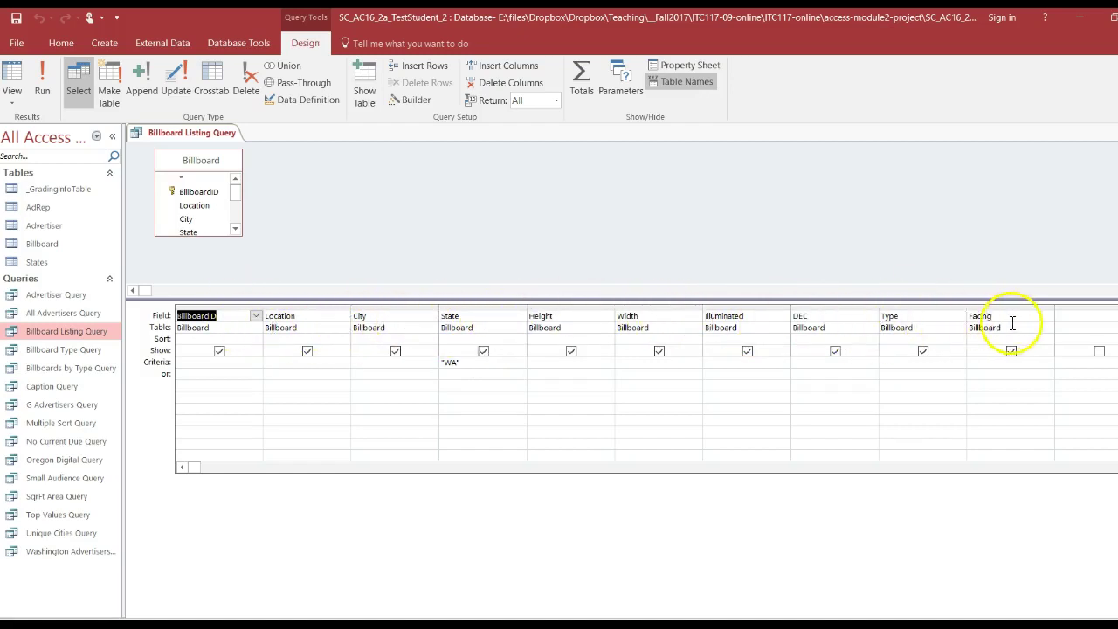
{"action": "left_click", "coordinate": [1112, 24]}
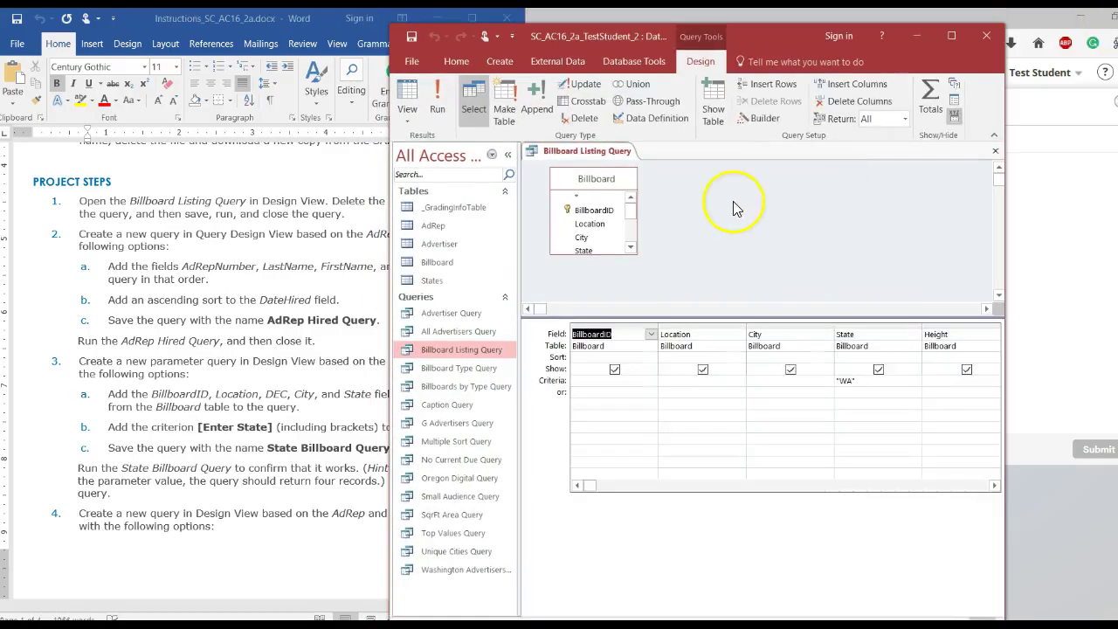
{"action": "left_click", "coordinate": [327, 214]}
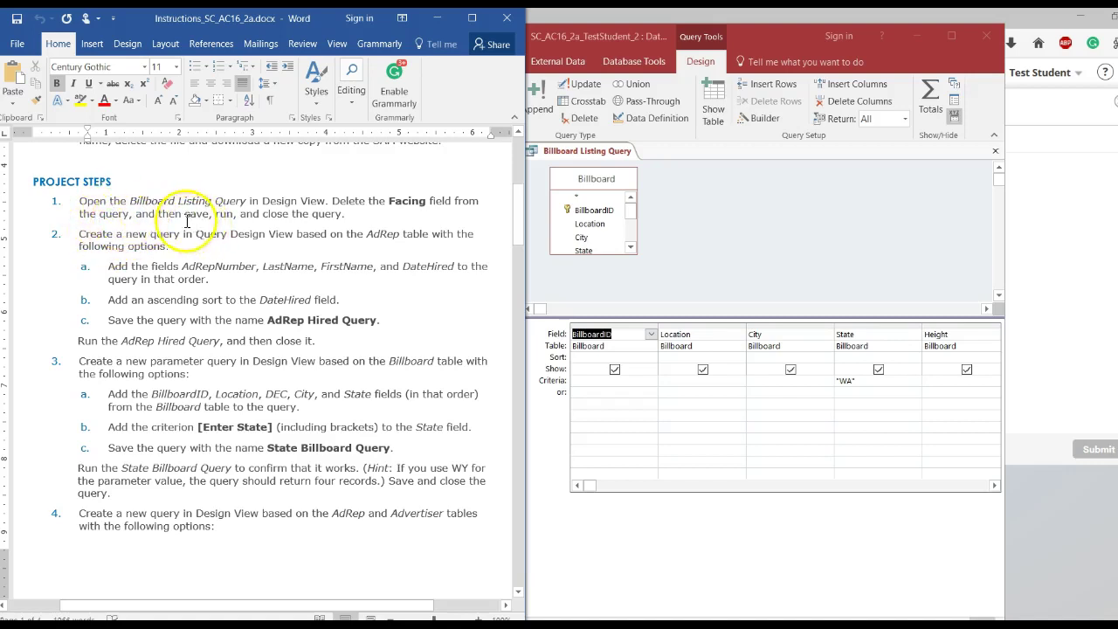
{"action": "left_click", "coordinate": [768, 218]}
{"action": "left_click", "coordinate": [951, 37]}
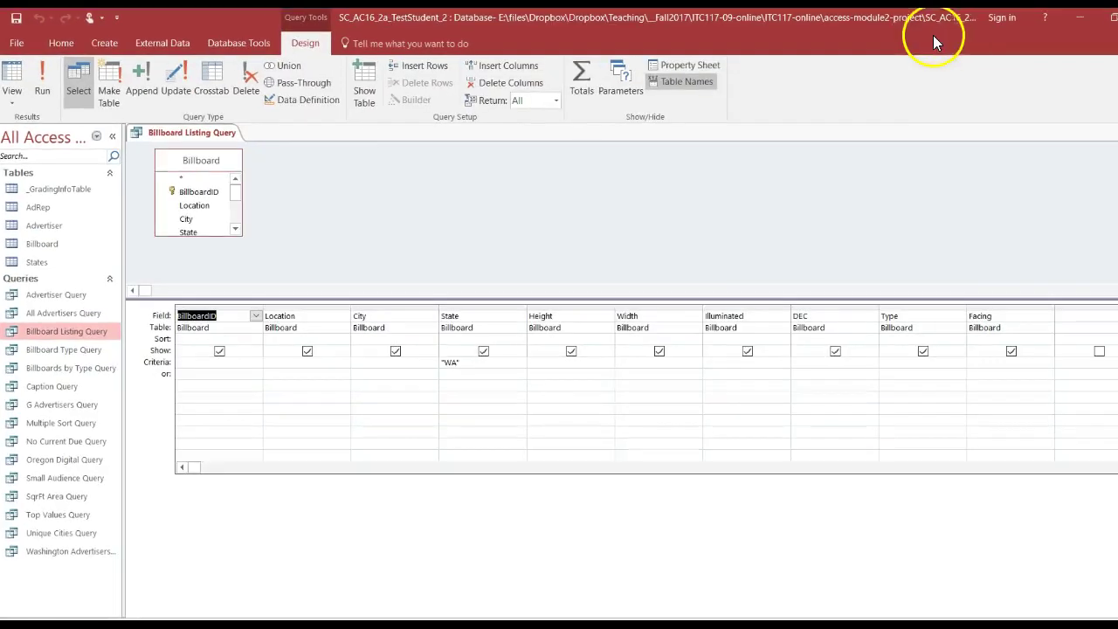
Step: Run the Billboard Listing Query to review its records and return it to Design View
{"action": "left_click", "coordinate": [42, 88]}
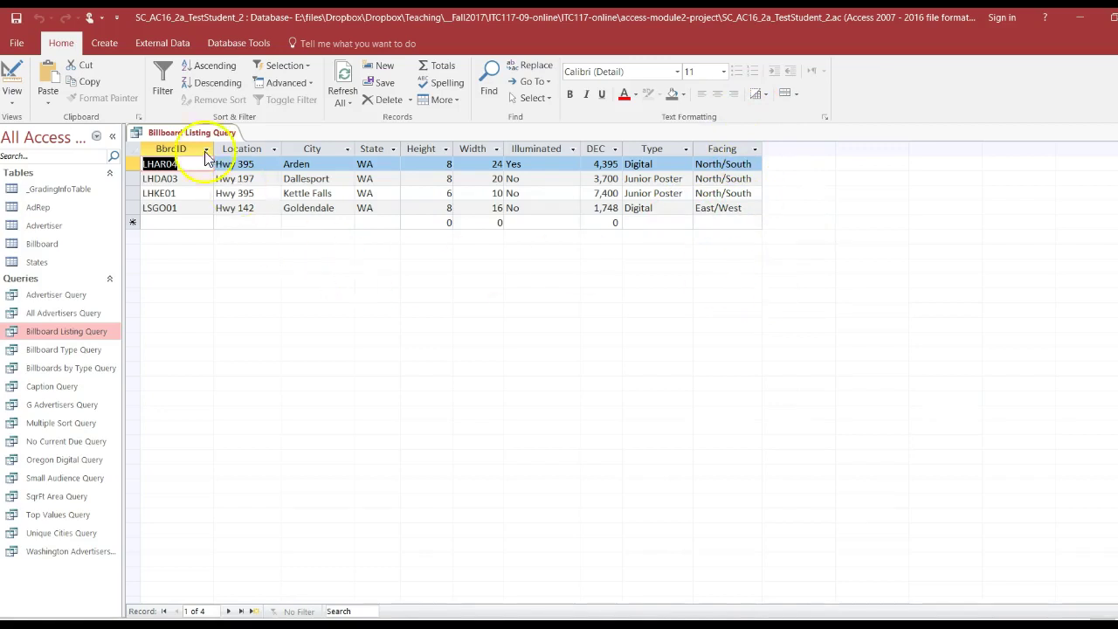
{"action": "left_click", "coordinate": [12, 98]}
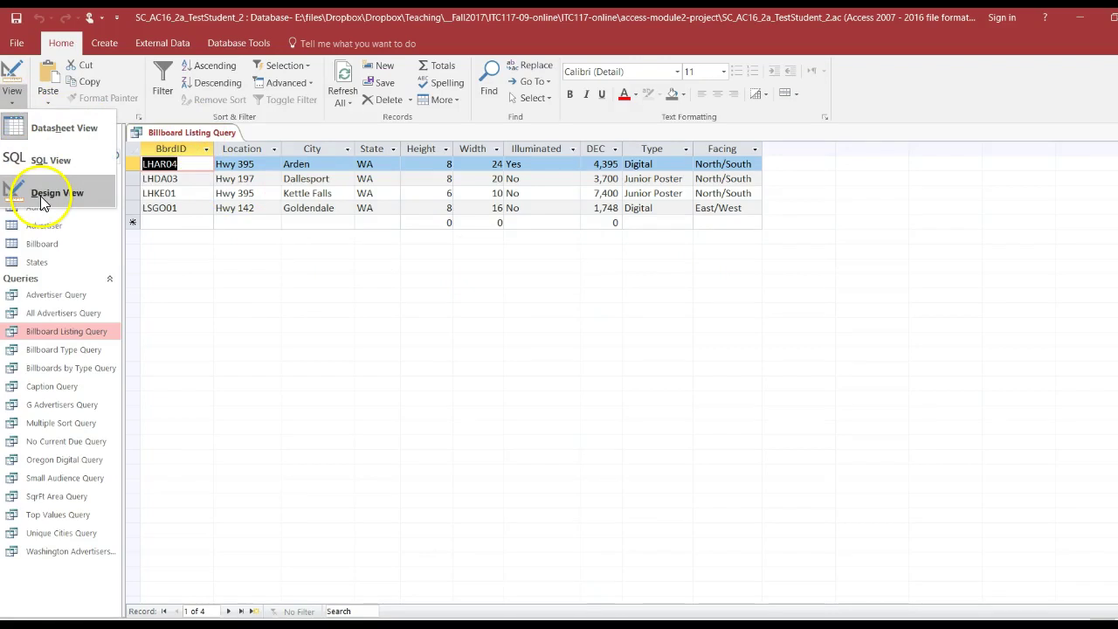
{"action": "left_click", "coordinate": [40, 195]}
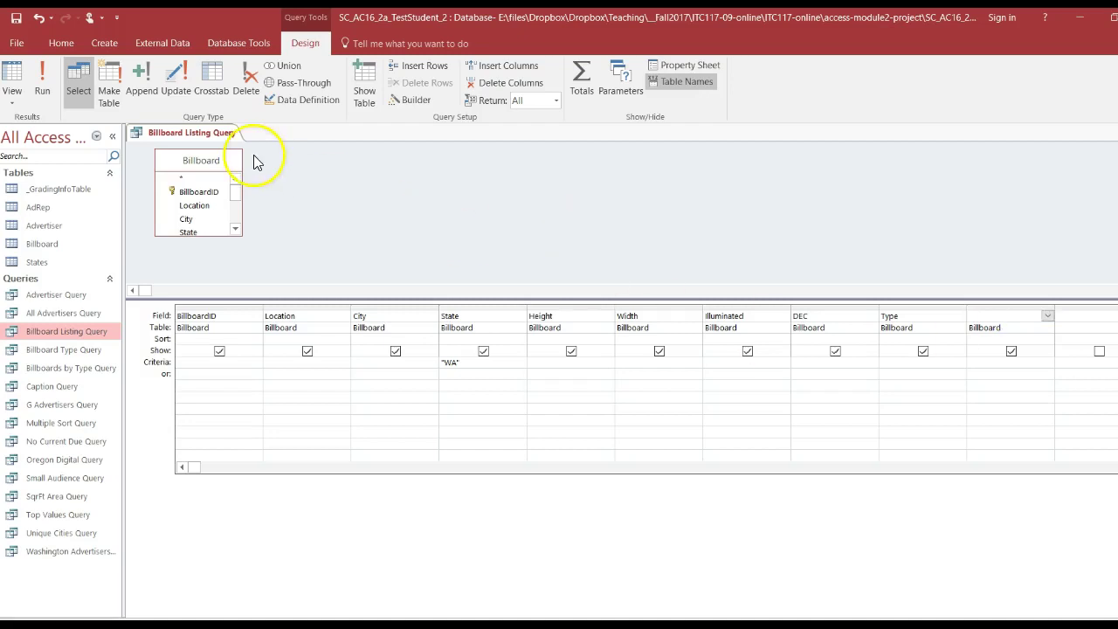
Step: Save and run the Billboard Listing Query with the Facing field removed, and return it to Design View
{"action": "right_click", "coordinate": [218, 135]}
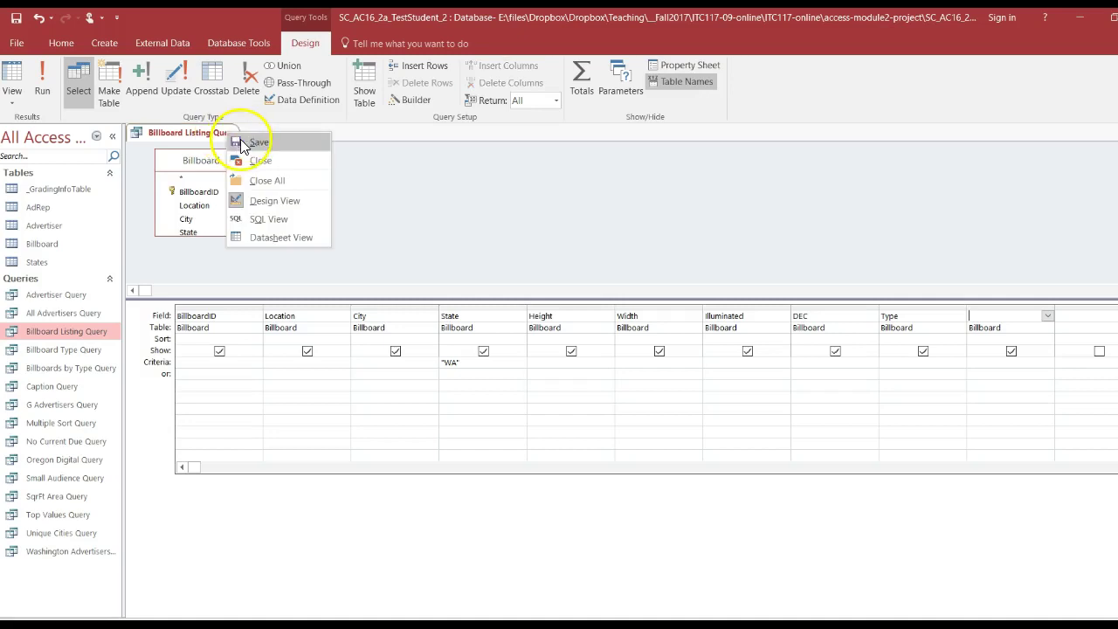
{"action": "left_click", "coordinate": [243, 144]}
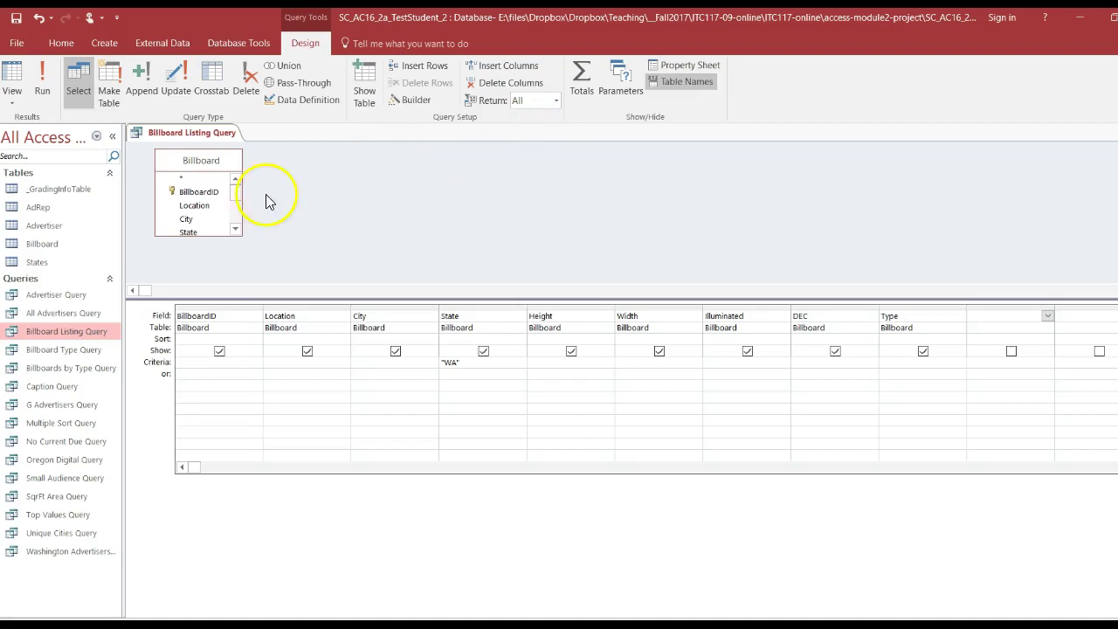
{"action": "left_click", "coordinate": [38, 100]}
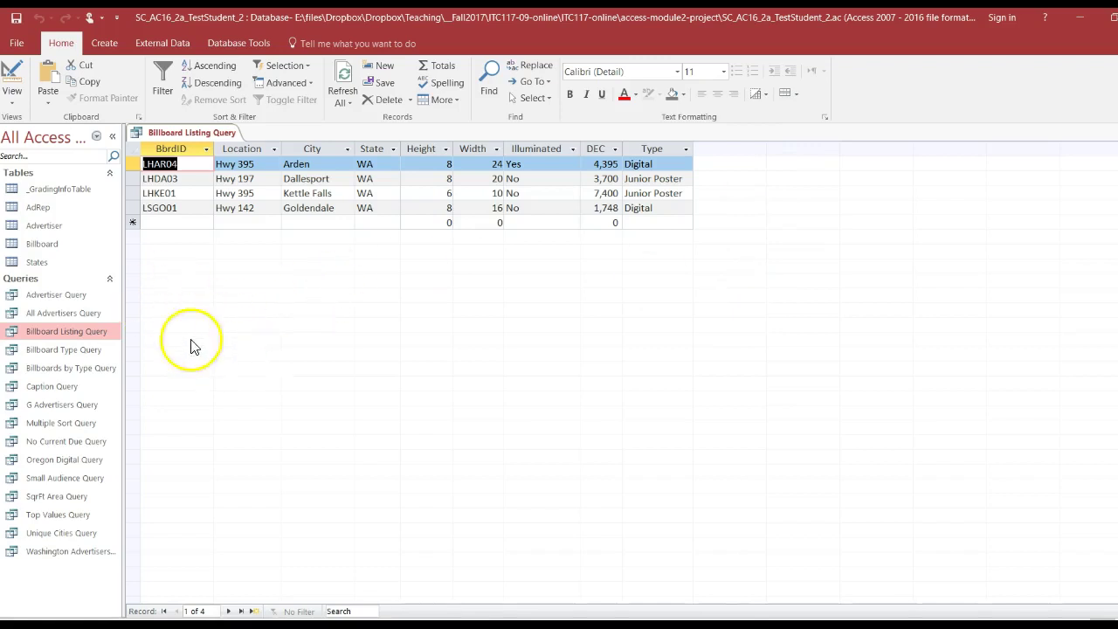
{"action": "left_click", "coordinate": [12, 101]}
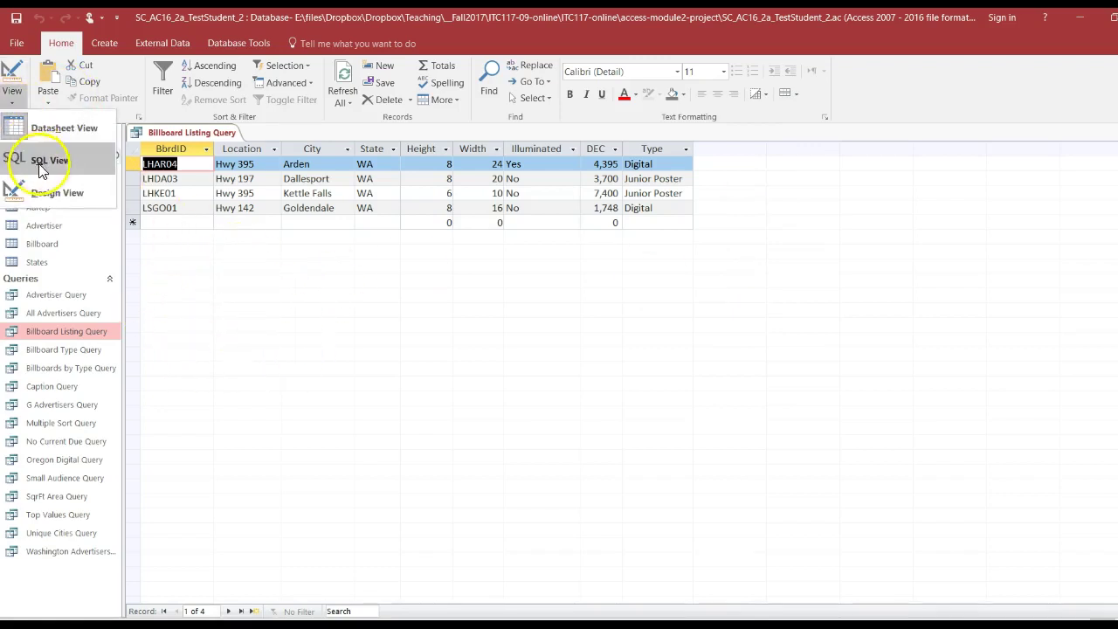
{"action": "left_click", "coordinate": [54, 193]}
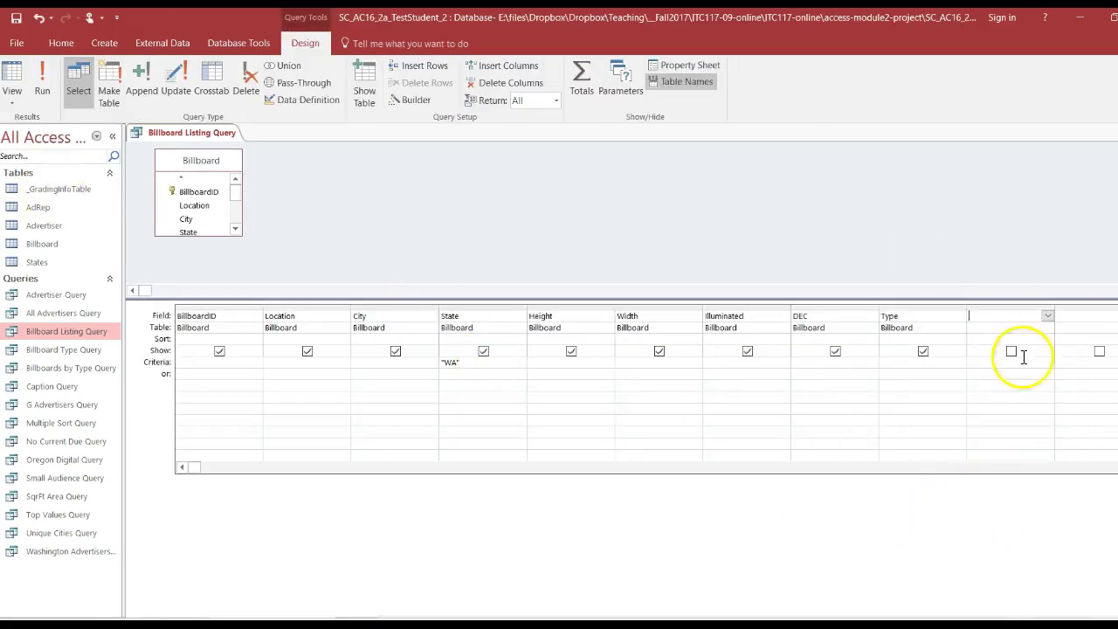
Step: Restore the smaller database window to recheck project step 1 in the instructions, and close the Billboard Listing Query
{"action": "left_click", "coordinate": [1114, 17]}
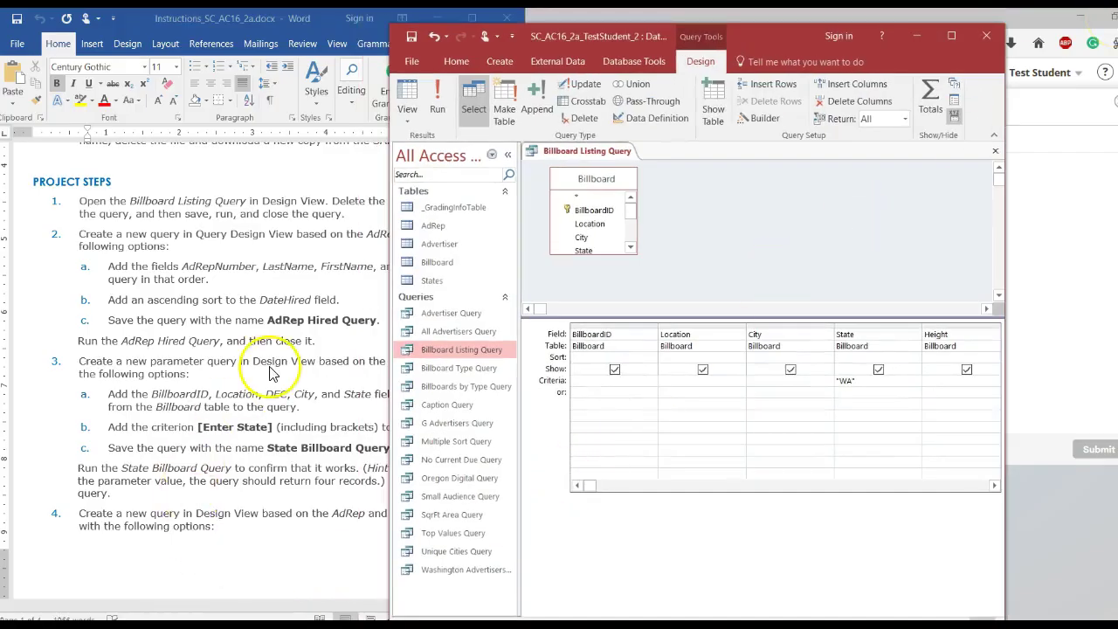
{"action": "left_click", "coordinate": [202, 255]}
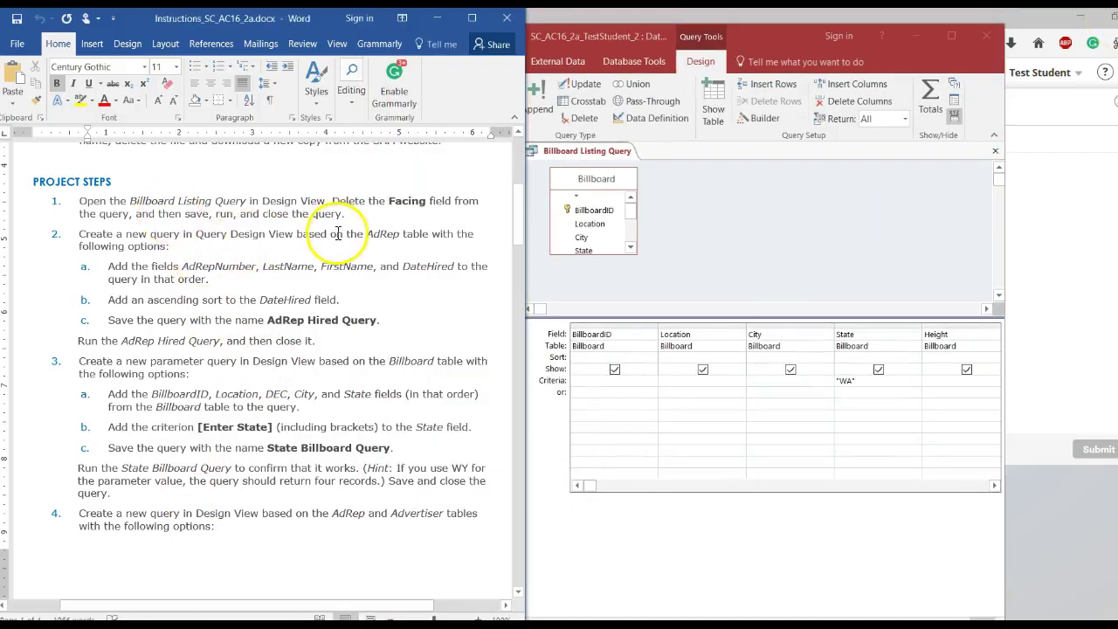
{"action": "left_click", "coordinate": [673, 218]}
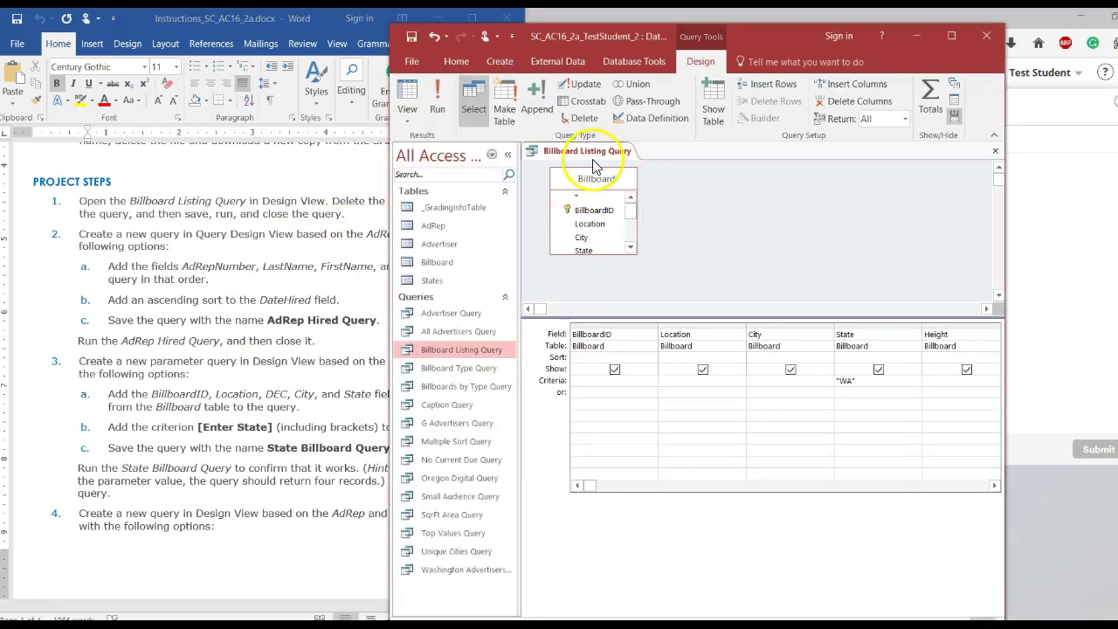
{"action": "right_click", "coordinate": [590, 153]}
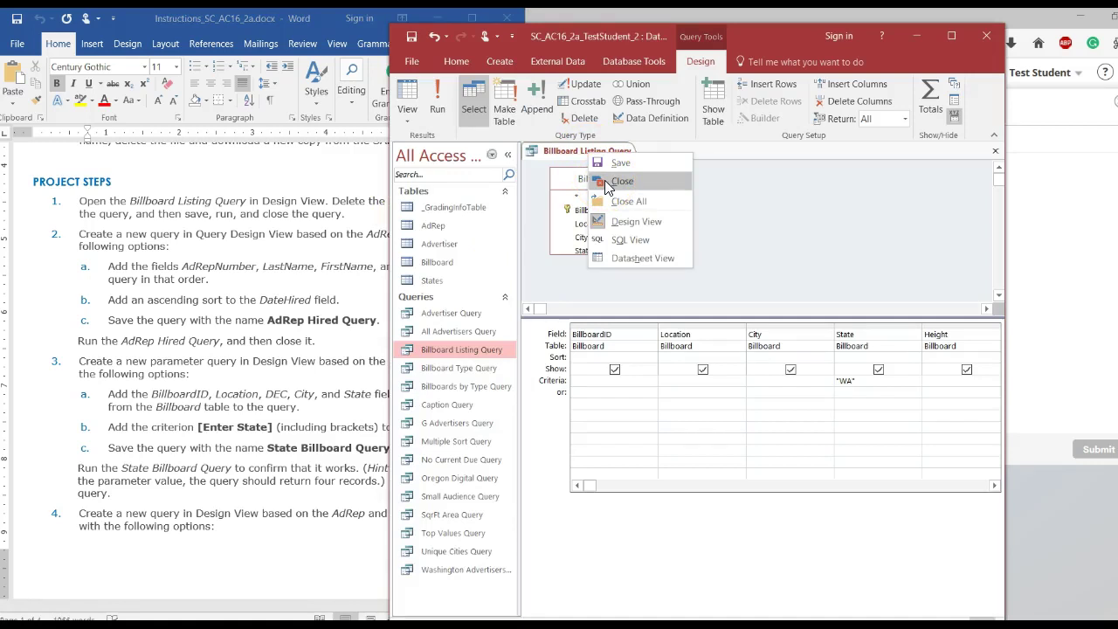
{"action": "left_click", "coordinate": [608, 183]}
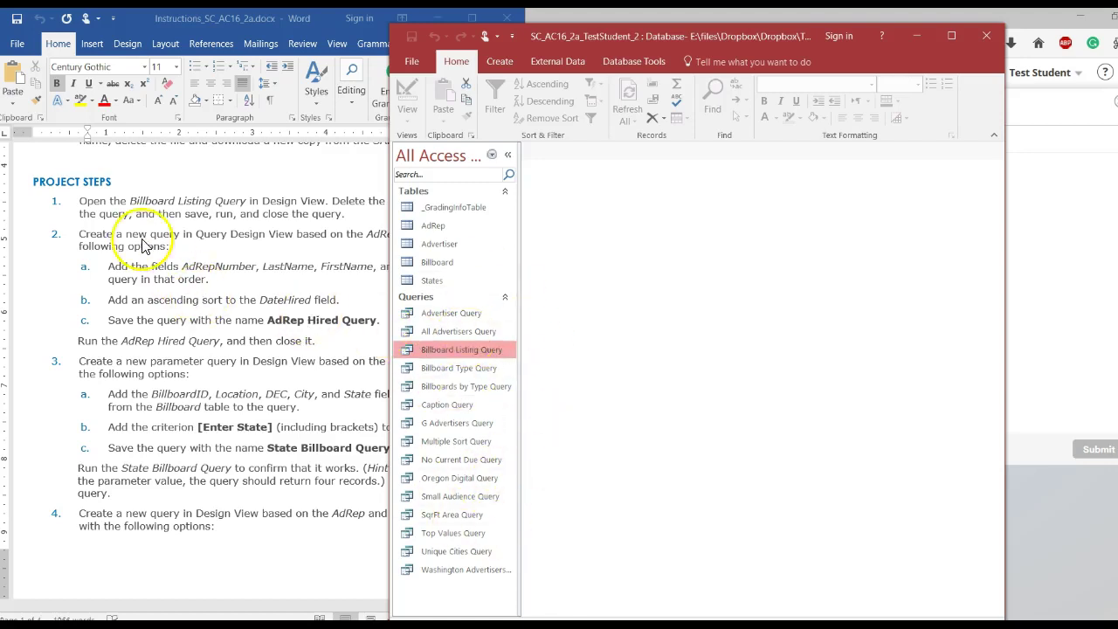
Step: Following project step 2, create a new query in Design View based on the AdRep table and enlarge its field list to show every field
{"action": "left_click", "coordinate": [109, 239]}
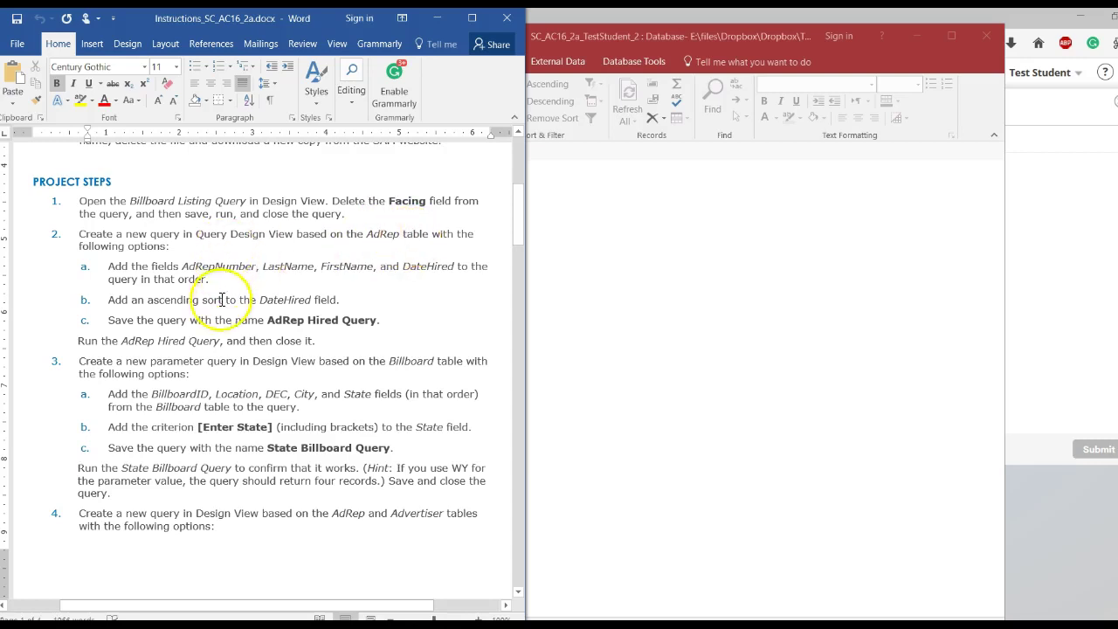
{"action": "left_click", "coordinate": [679, 250]}
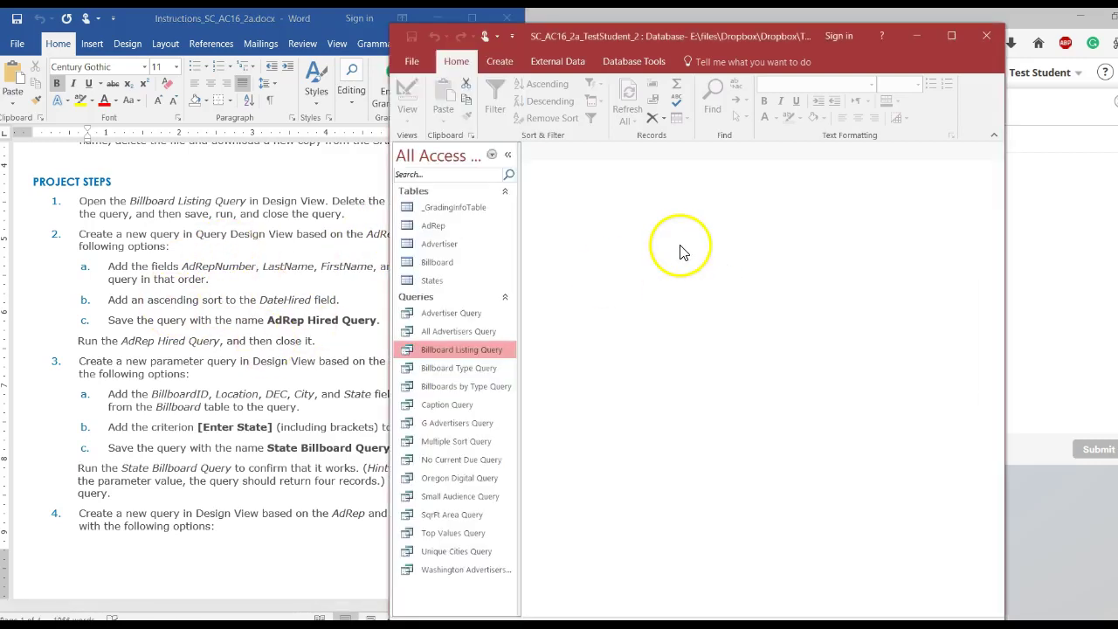
{"action": "left_click", "coordinate": [504, 58]}
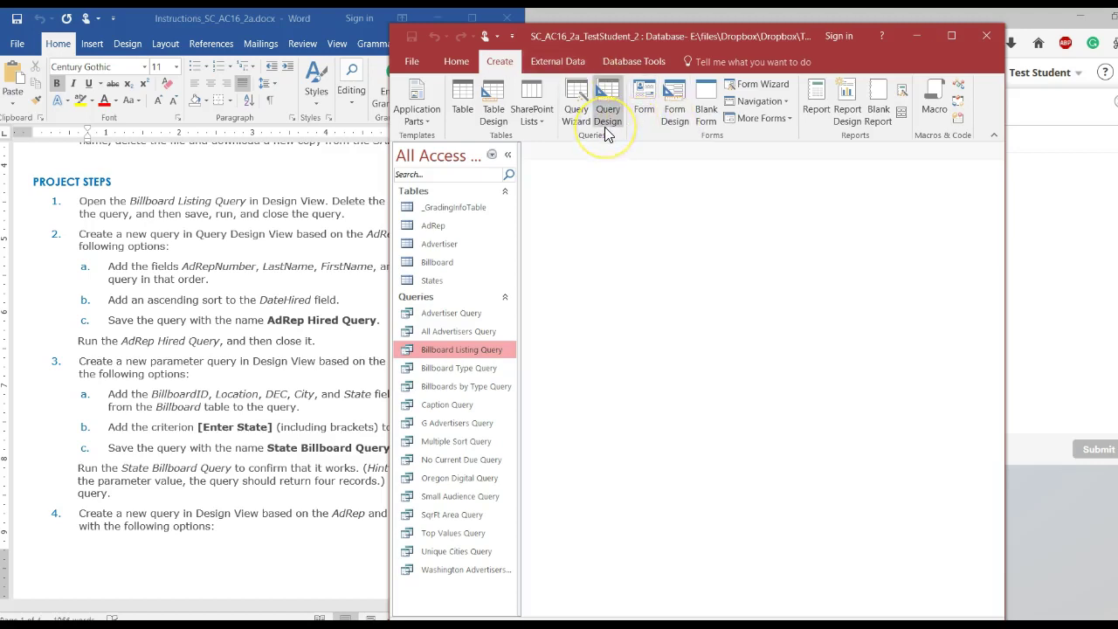
{"action": "left_click", "coordinate": [573, 129]}
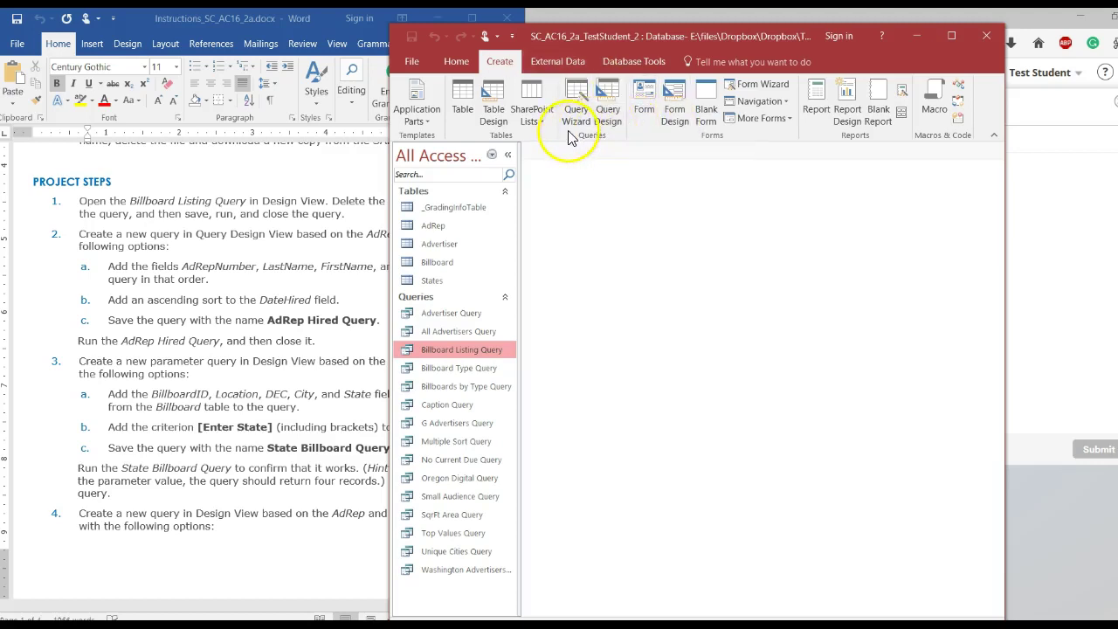
{"action": "left_click", "coordinate": [609, 114]}
{"action": "left_click_drag", "start_coordinate": [680, 267], "coordinate": [690, 179]}
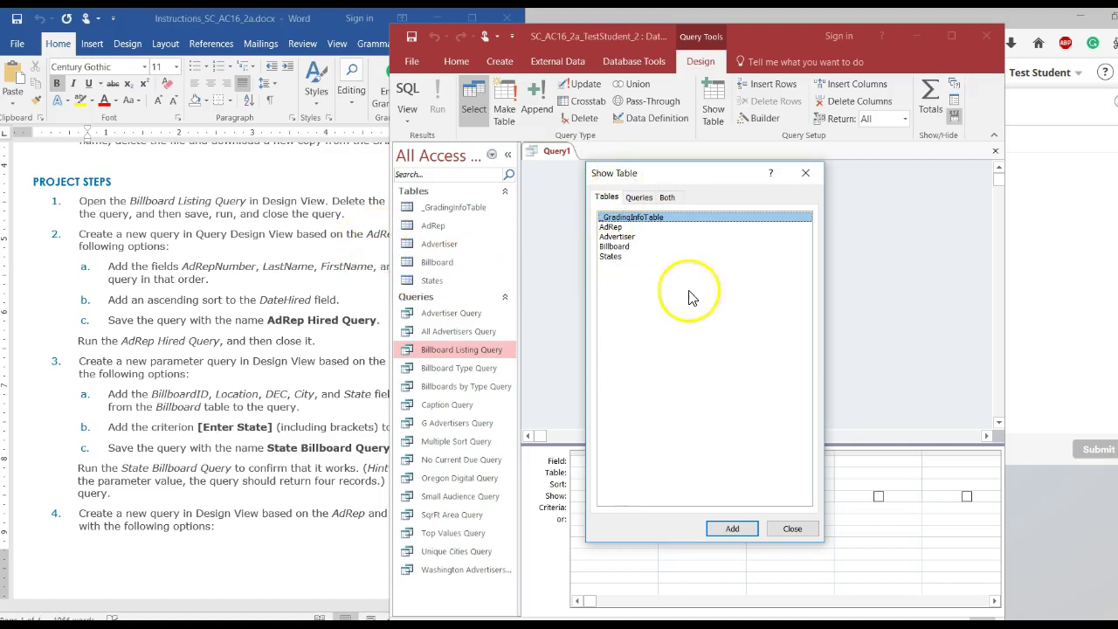
{"action": "left_click", "coordinate": [613, 228]}
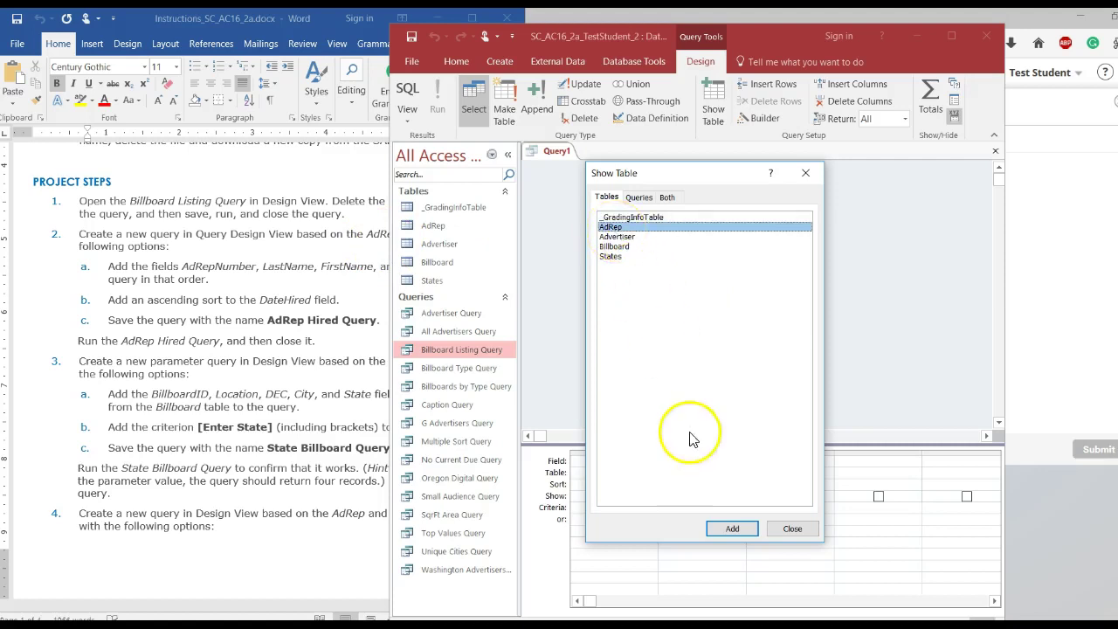
{"action": "left_click", "coordinate": [725, 529]}
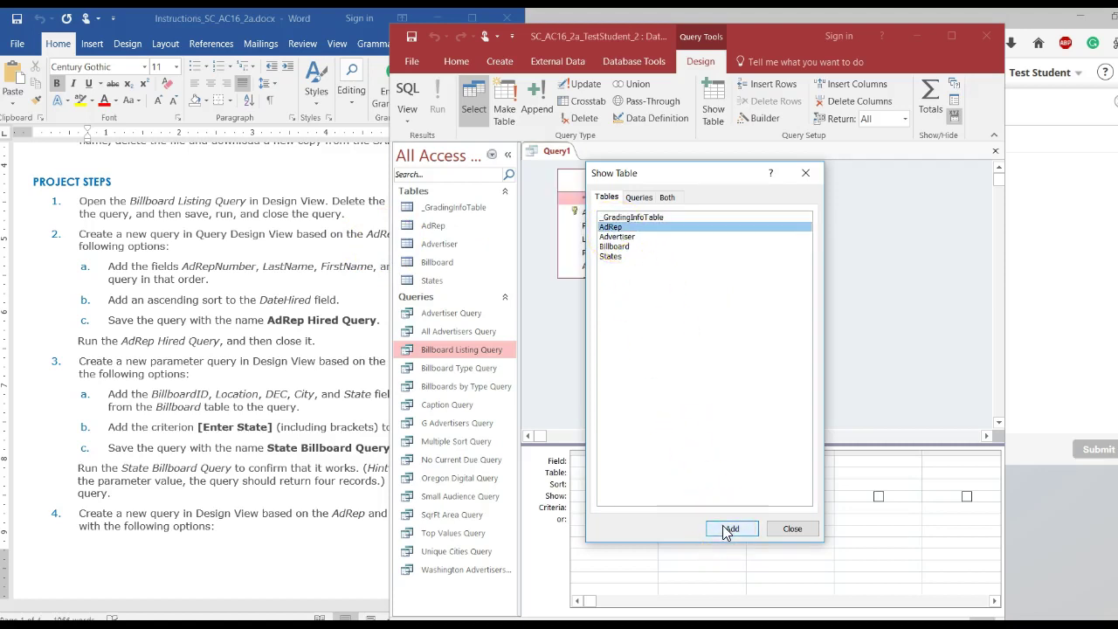
{"action": "left_click", "coordinate": [792, 528]}
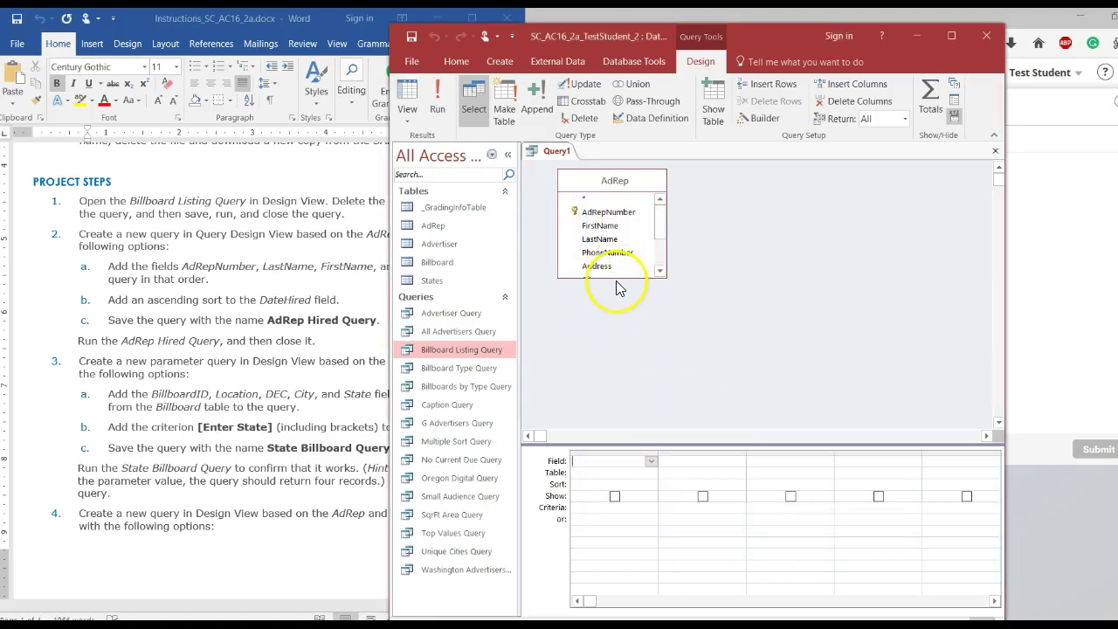
{"action": "left_click_drag", "start_coordinate": [611, 276], "coordinate": [629, 381]}
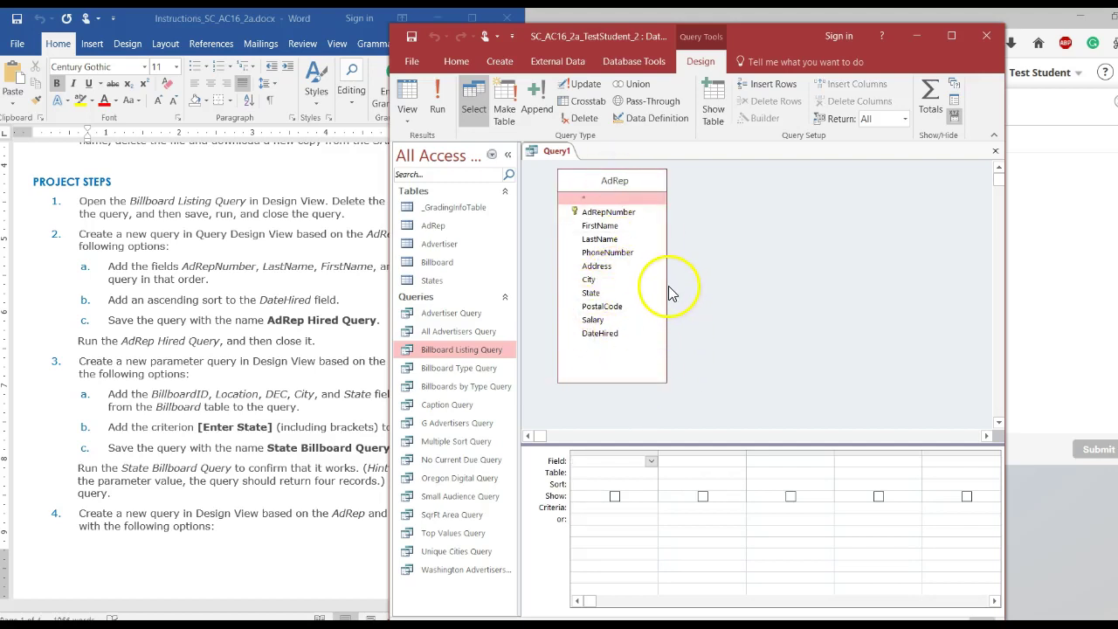
{"action": "left_click_drag", "start_coordinate": [664, 285], "coordinate": [694, 289]}
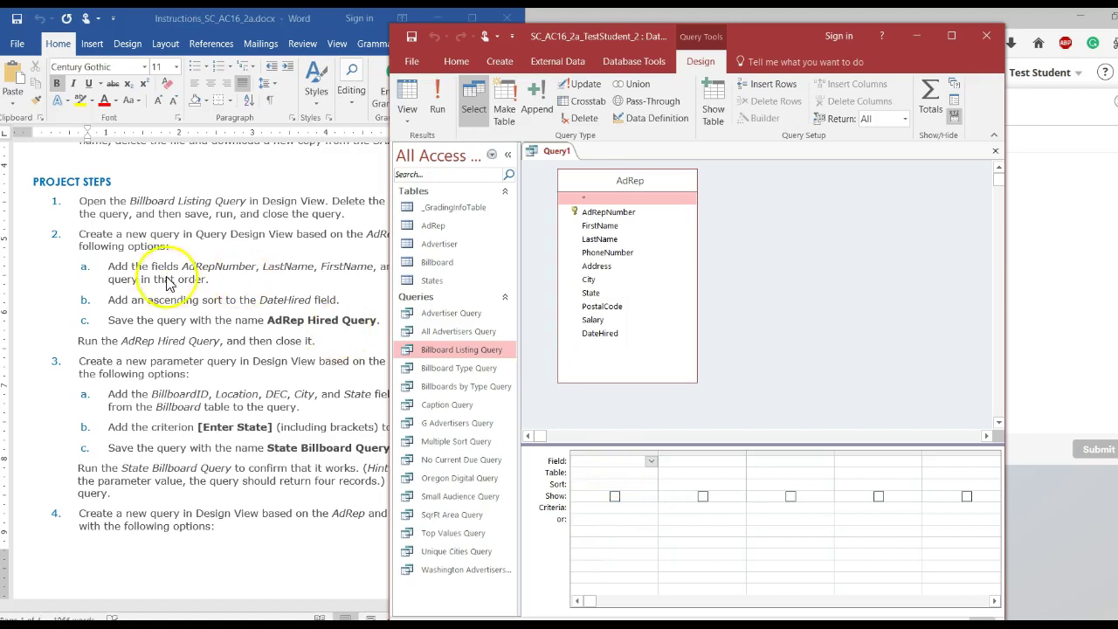
Step: Check the required field order in project step 2a and add AdRepNumber and LastName as the query's first two fields
{"action": "left_click", "coordinate": [197, 278]}
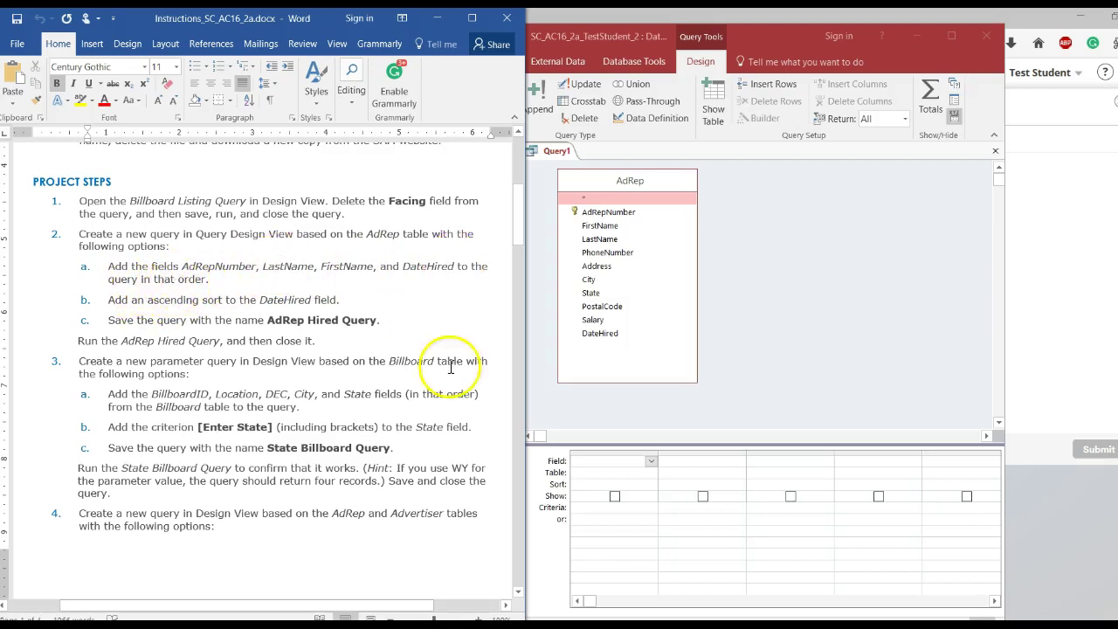
{"action": "left_click", "coordinate": [651, 460]}
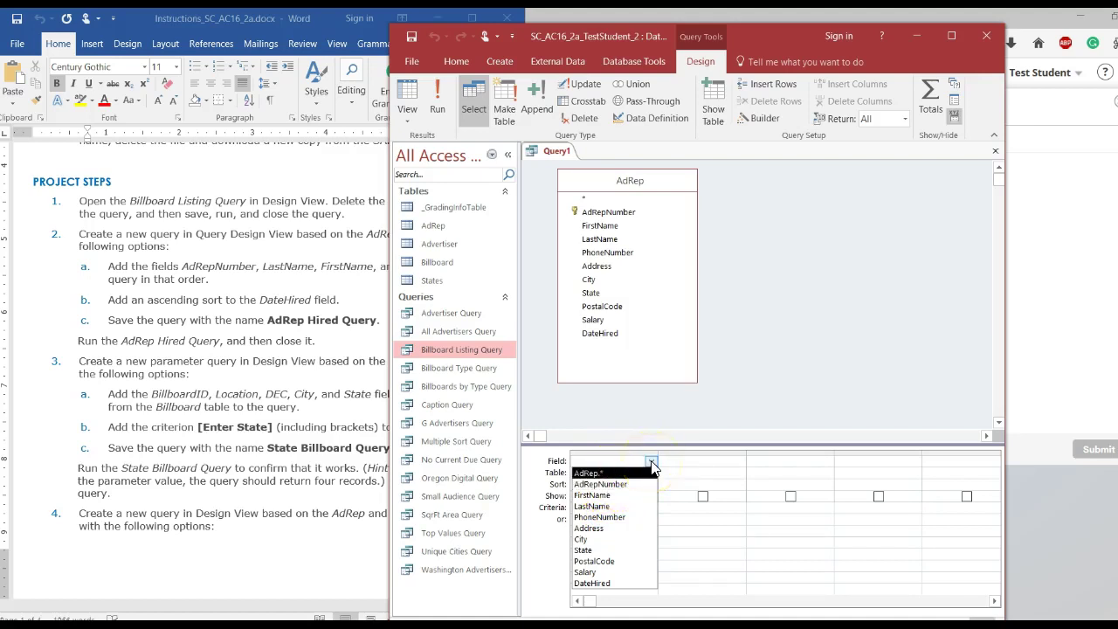
{"action": "left_click", "coordinate": [613, 485]}
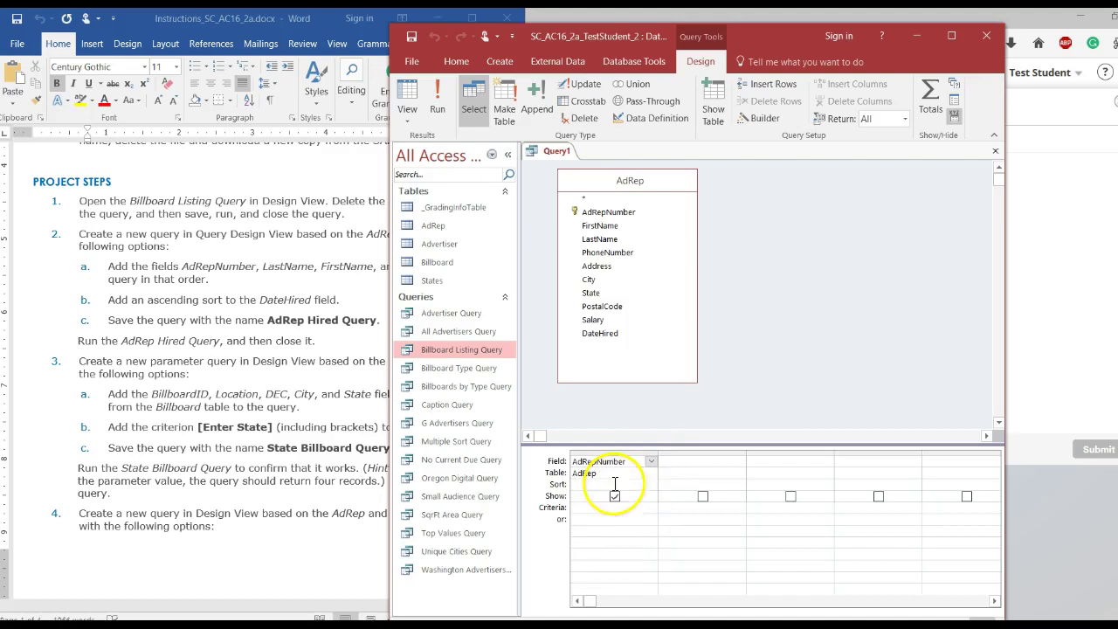
{"action": "left_click", "coordinate": [747, 461]}
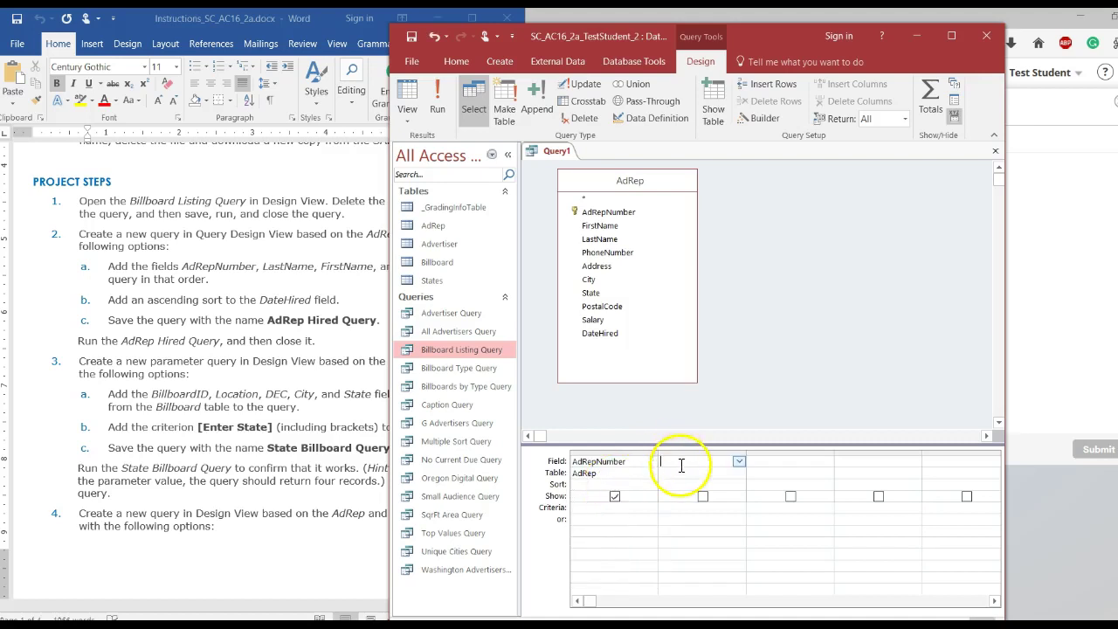
{"action": "left_click", "coordinate": [739, 461]}
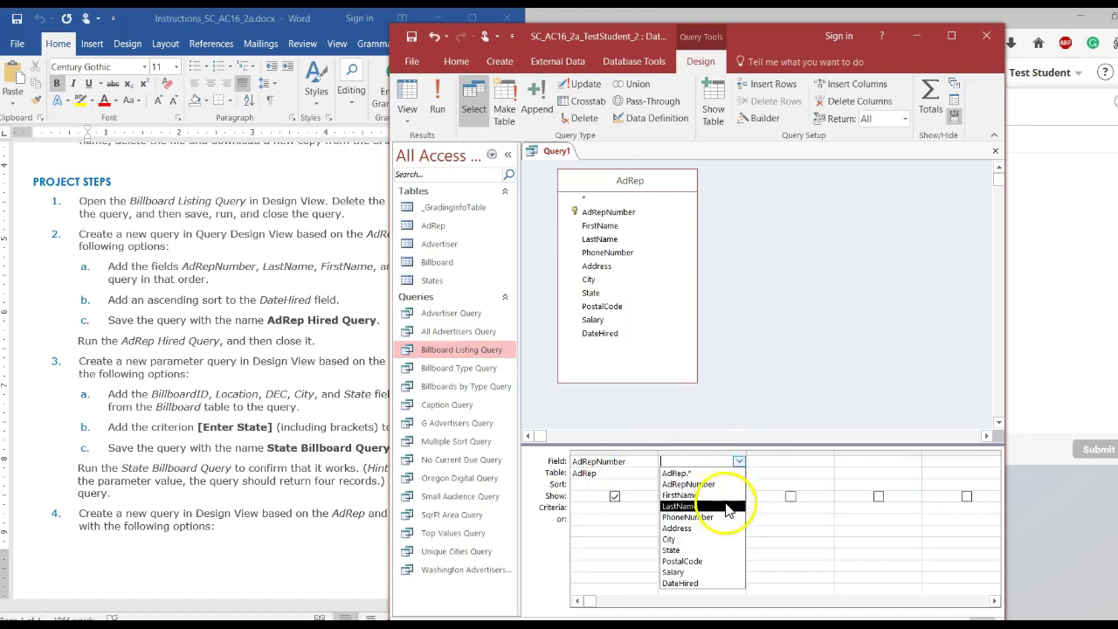
{"action": "left_click", "coordinate": [728, 506]}
Step: Add FirstName and DateHired as the third and fourth query fields, rechecking the order in the instructions
{"action": "left_click", "coordinate": [821, 461]}
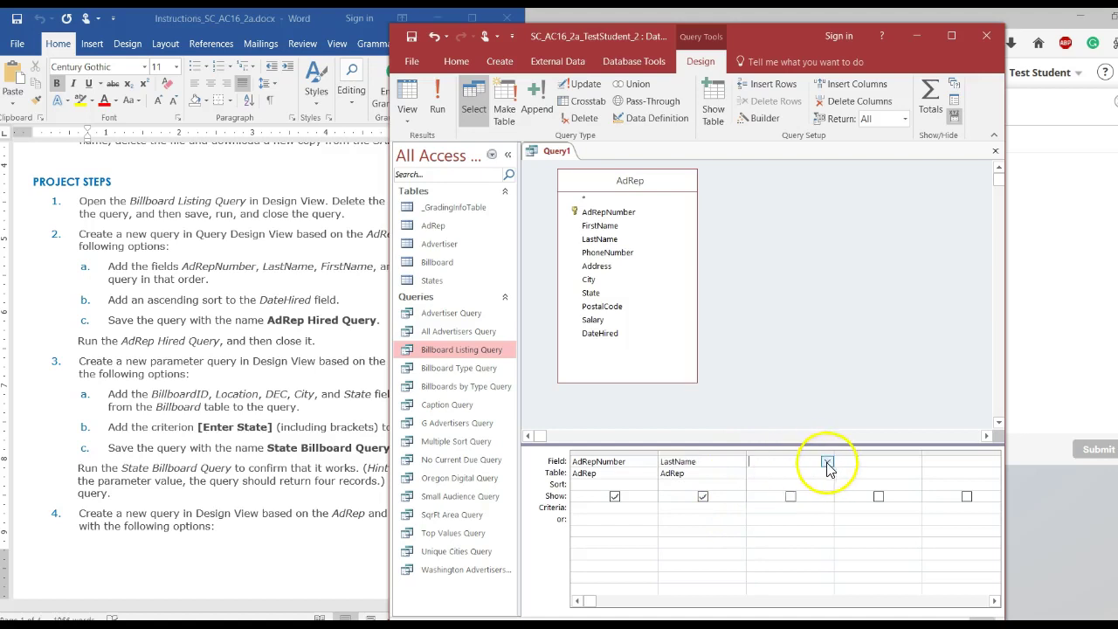
{"action": "left_click", "coordinate": [826, 461]}
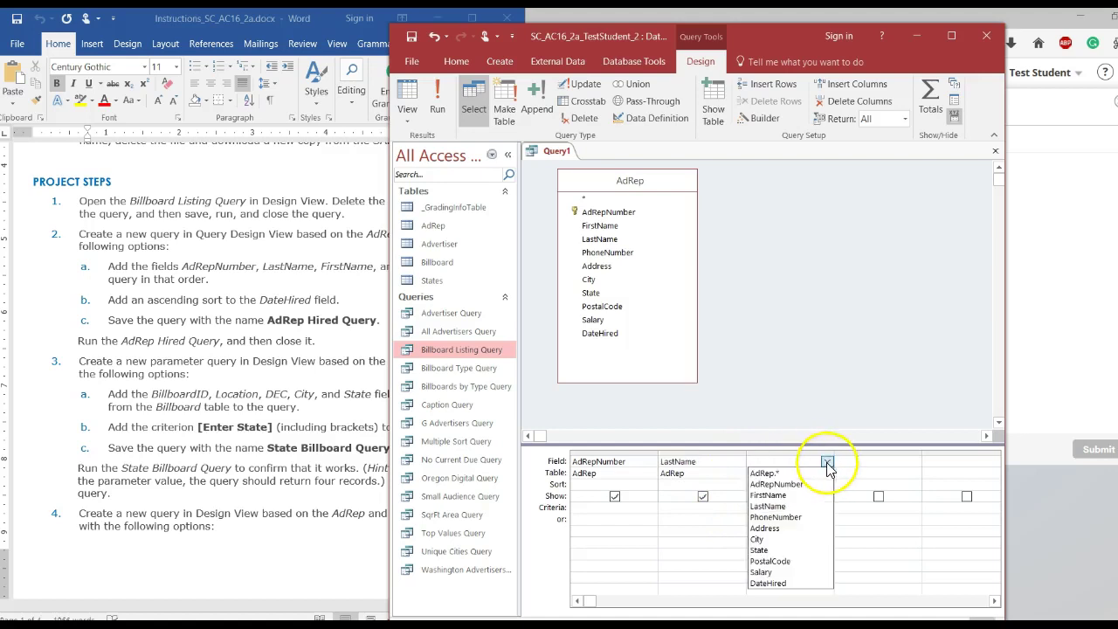
{"action": "left_click", "coordinate": [786, 495]}
{"action": "left_click", "coordinate": [889, 460]}
{"action": "left_click", "coordinate": [914, 462]}
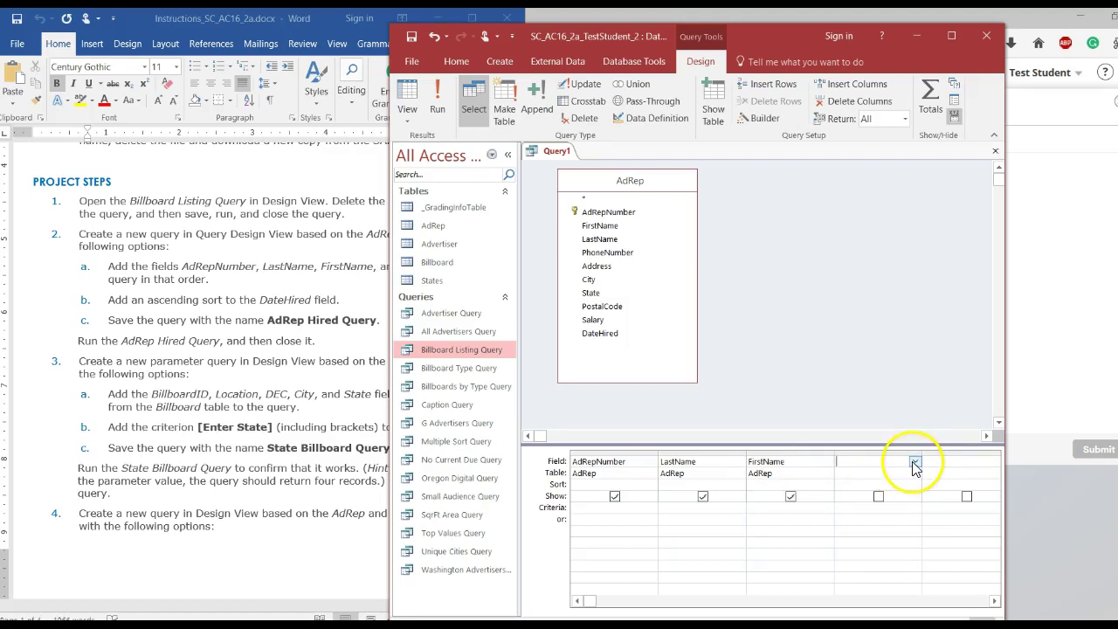
{"action": "left_click", "coordinate": [363, 291]}
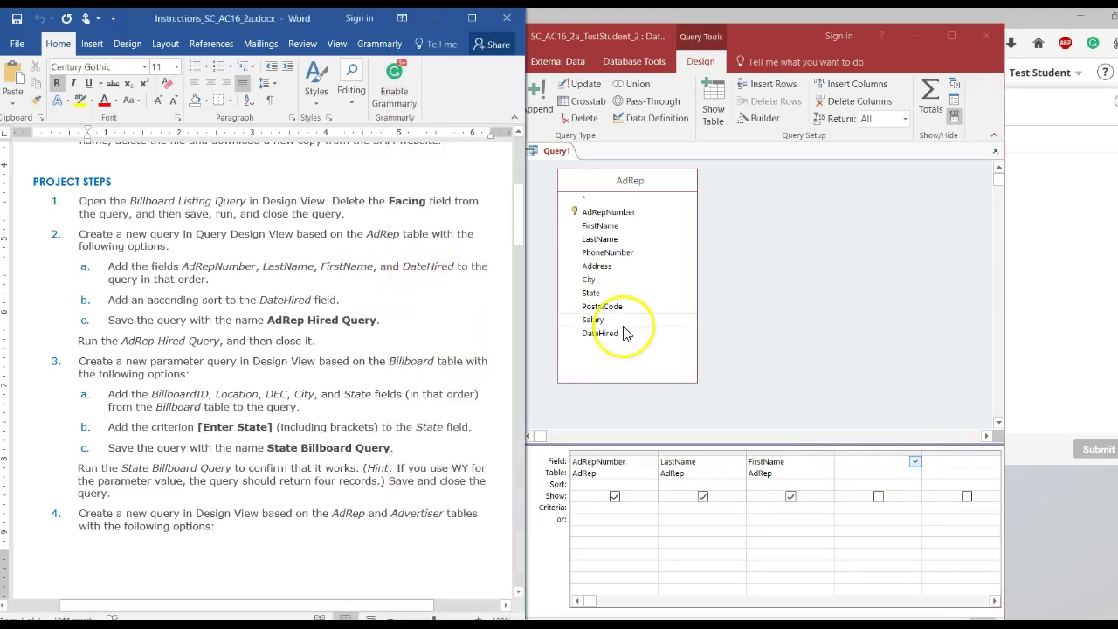
{"action": "left_click", "coordinate": [915, 462]}
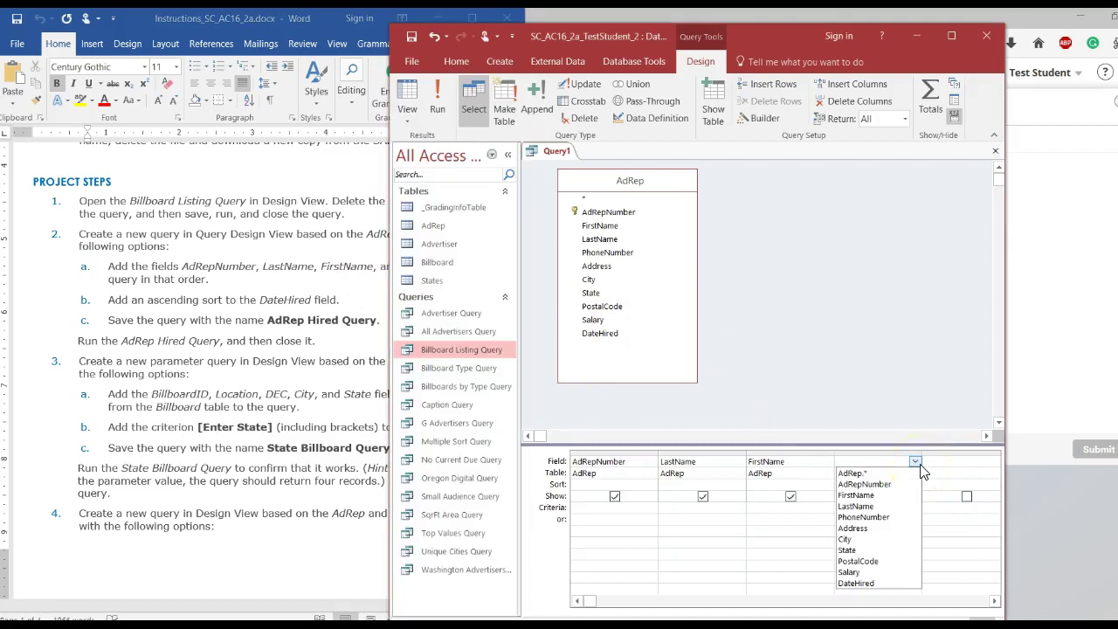
{"action": "left_click", "coordinate": [886, 583]}
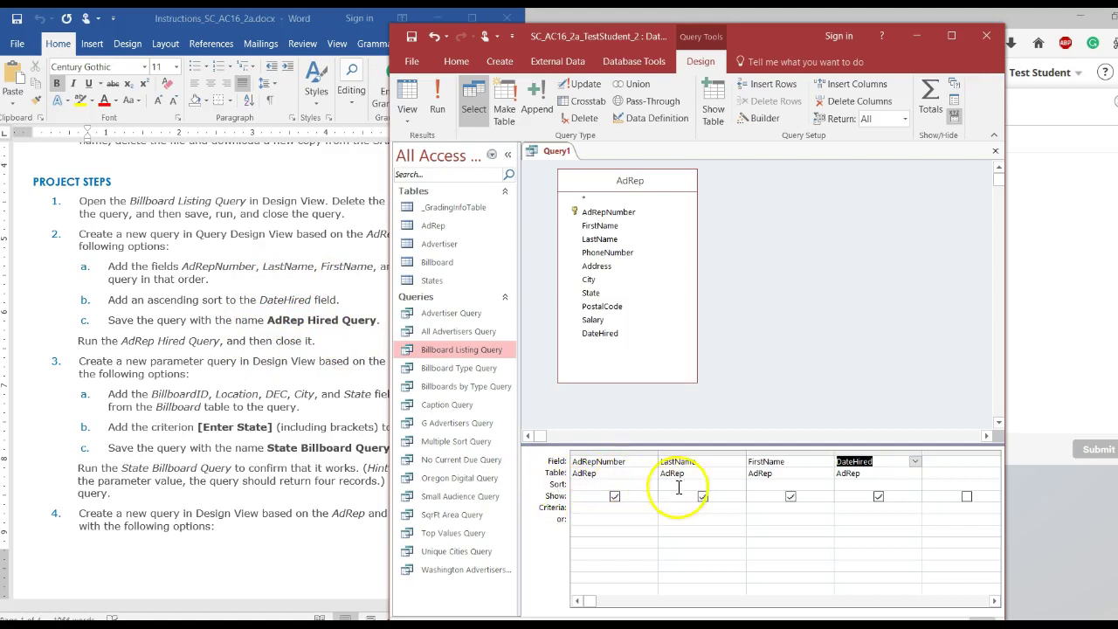
Step: Apply an ascending sort to the DateHired field in the query design
{"action": "left_click", "coordinate": [864, 484]}
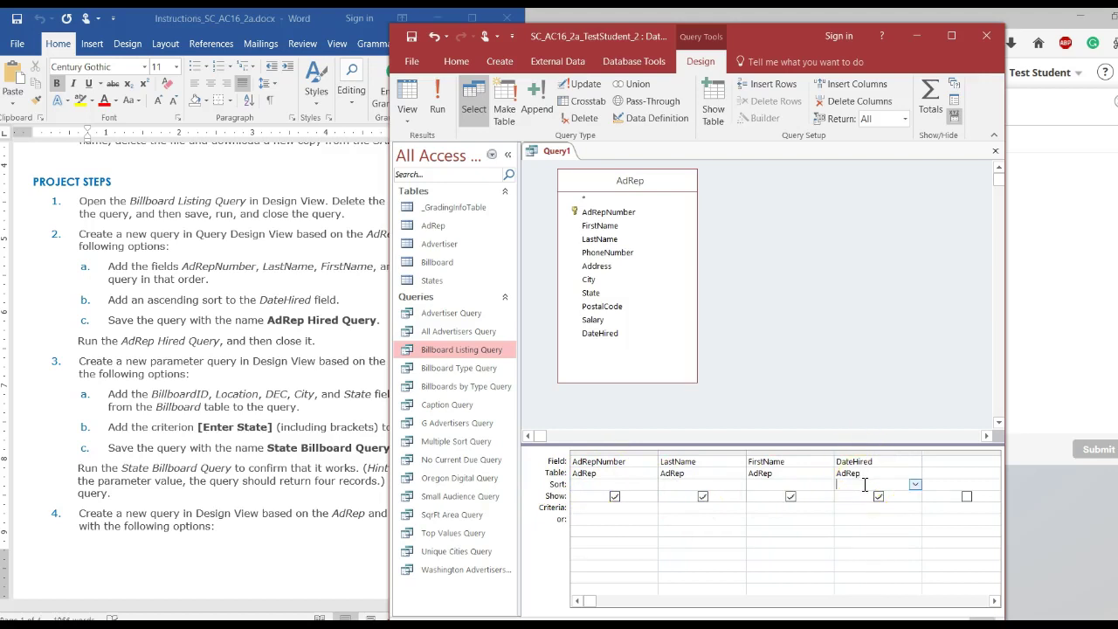
{"action": "left_click", "coordinate": [914, 485]}
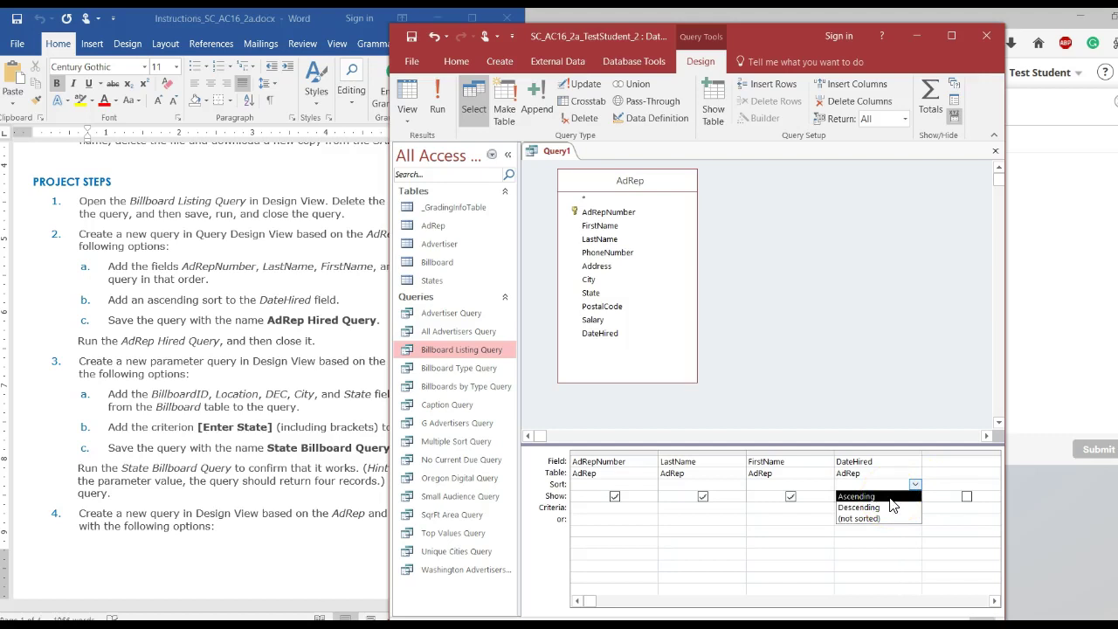
{"action": "left_click", "coordinate": [889, 496]}
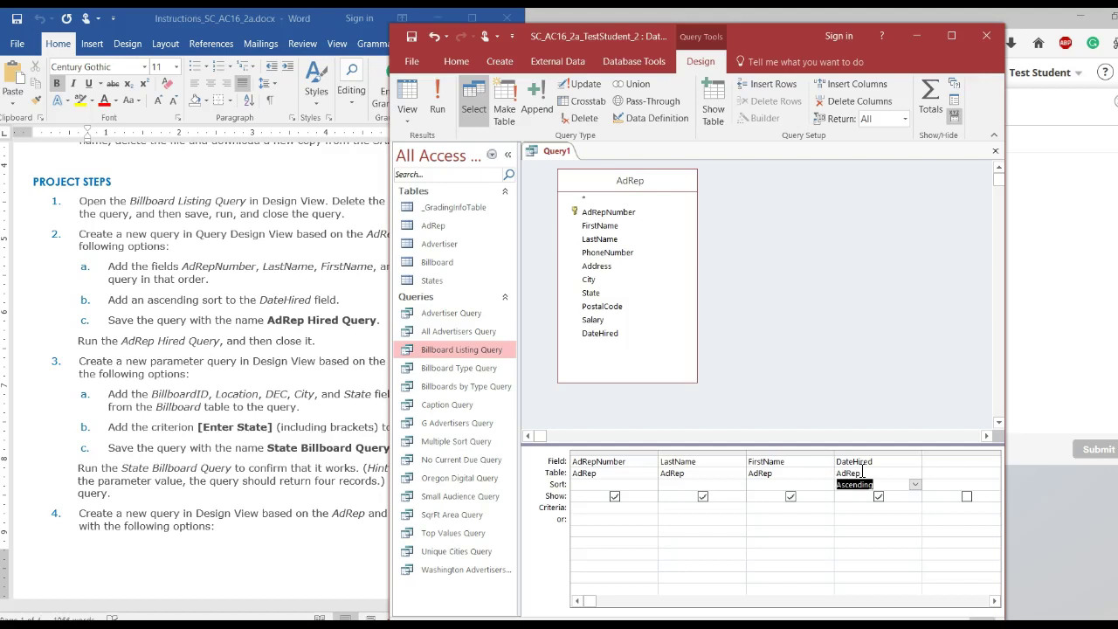
Step: Save the new query with the name AdRep Hired Query
{"action": "right_click", "coordinate": [556, 155]}
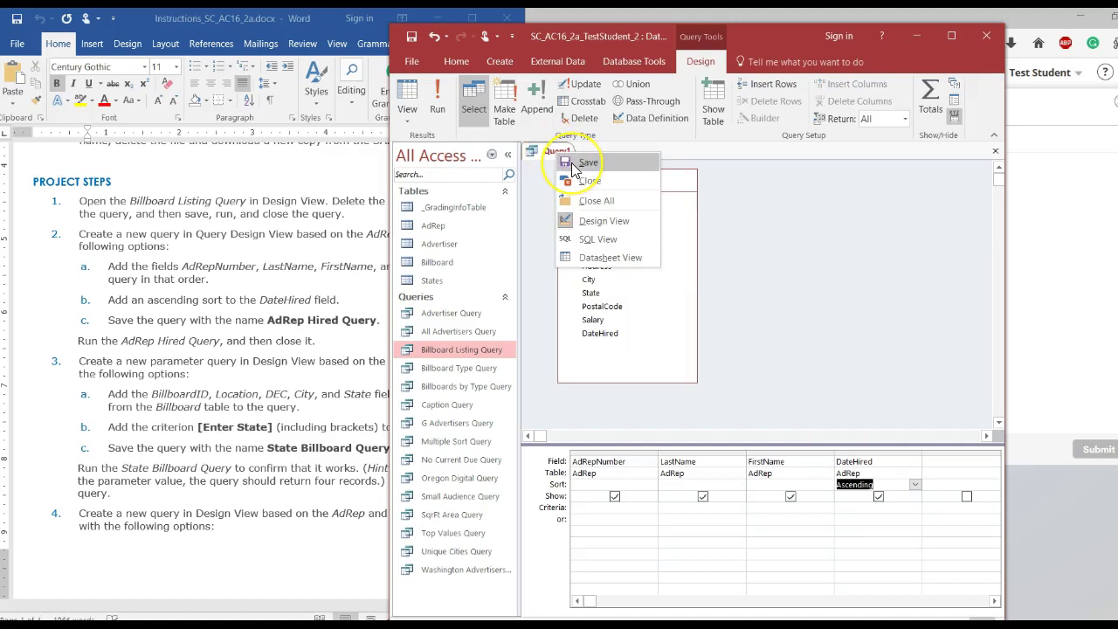
{"action": "left_click", "coordinate": [573, 164]}
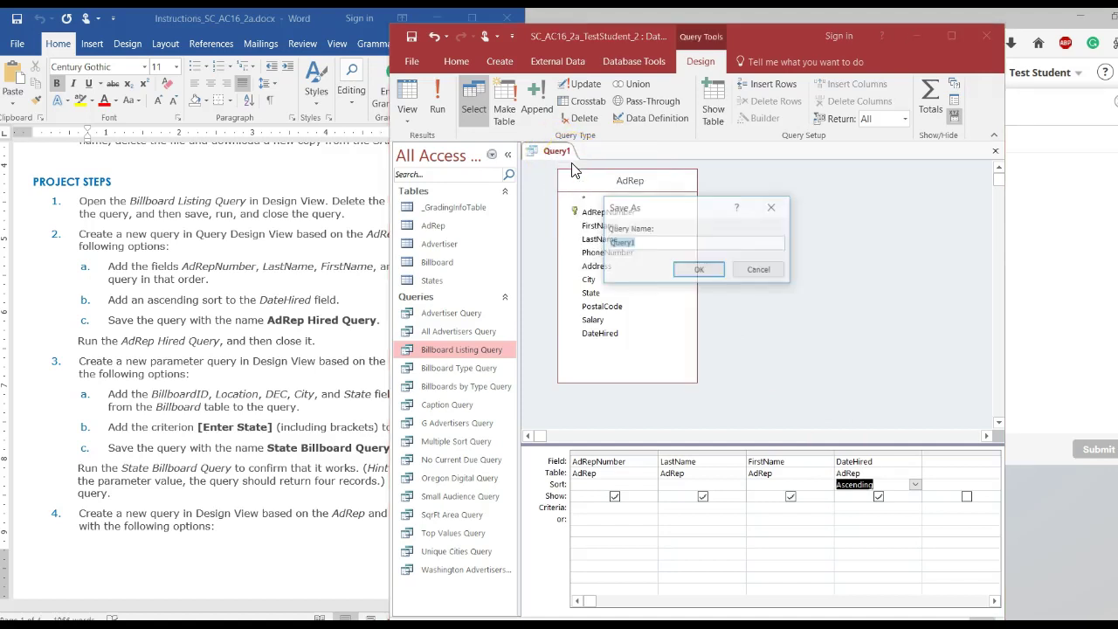
{"action": "left_click", "coordinate": [645, 248]}
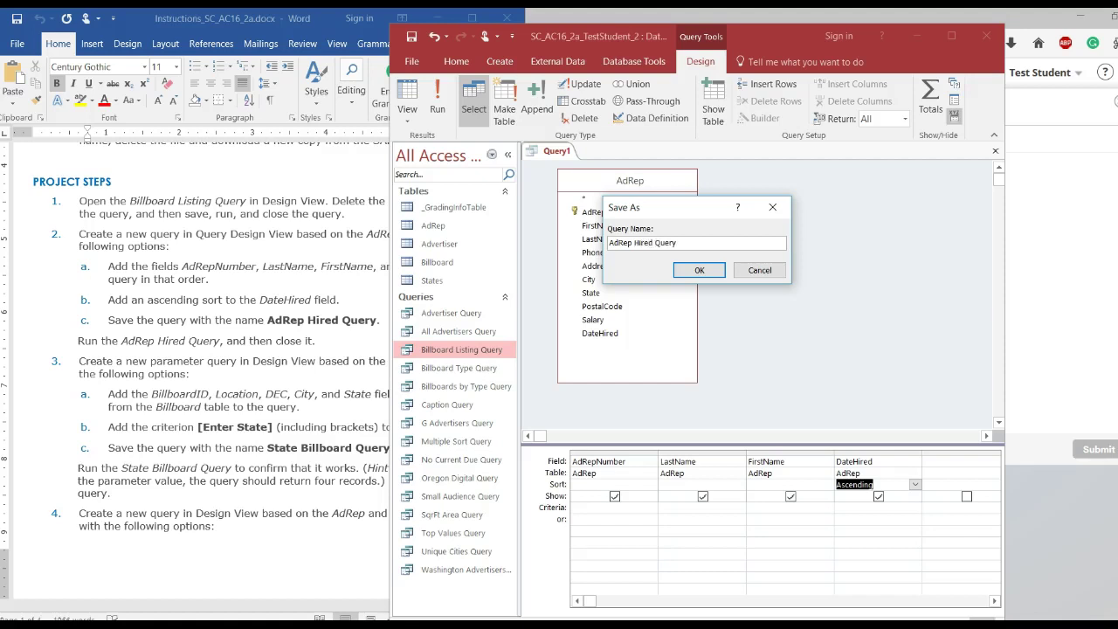
{"action": "left_click", "coordinate": [683, 272]}
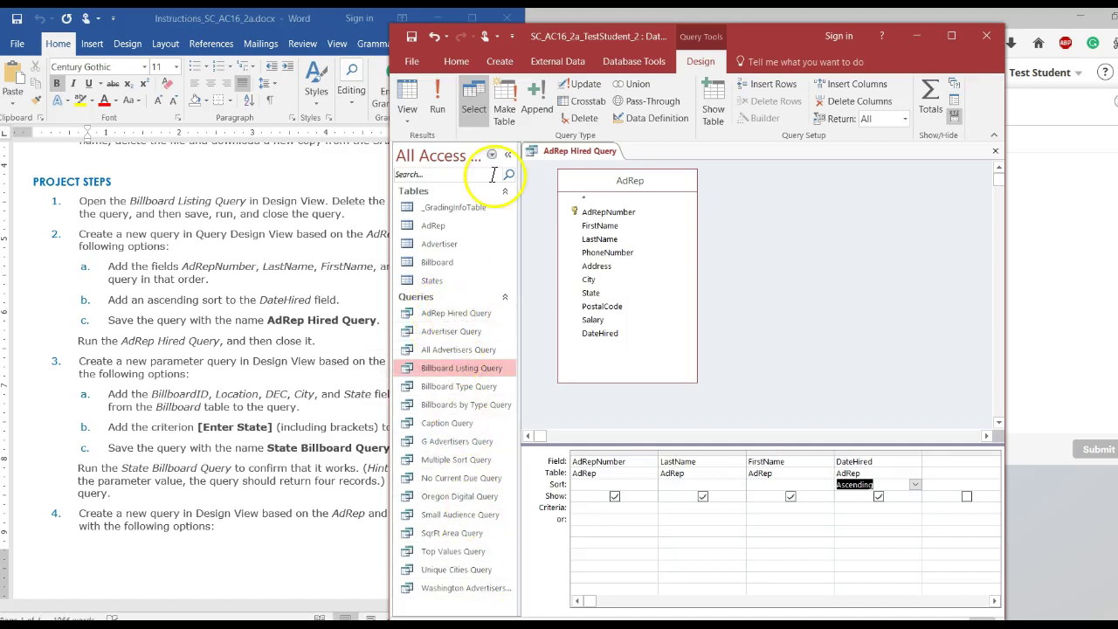
Step: Run the AdRep Hired Query, save it again and close it
{"action": "left_click", "coordinate": [443, 114]}
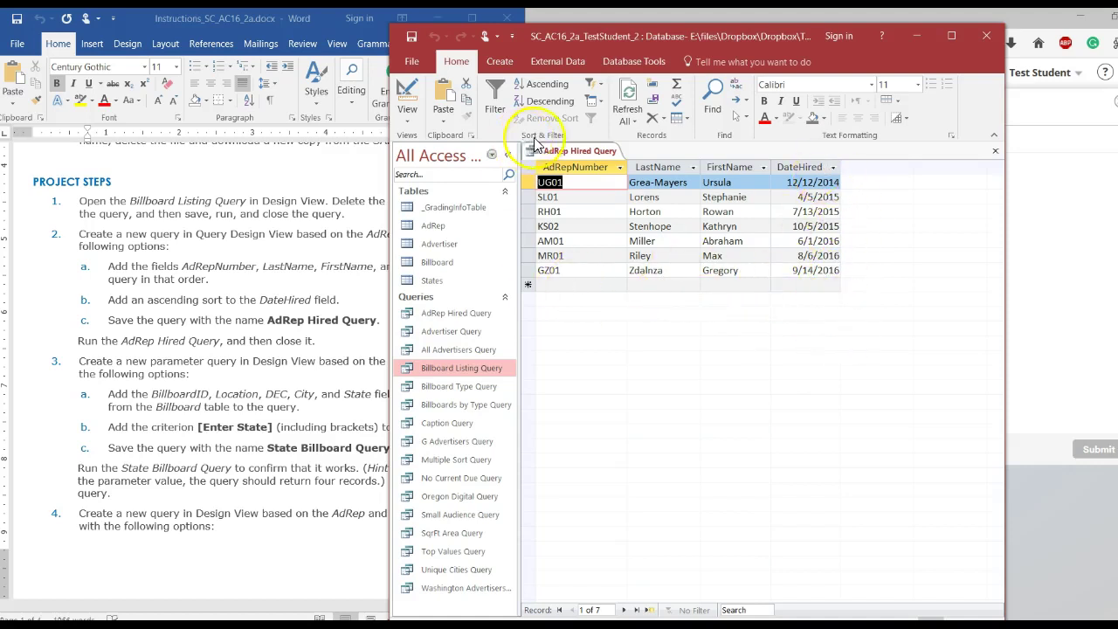
{"action": "right_click", "coordinate": [559, 152]}
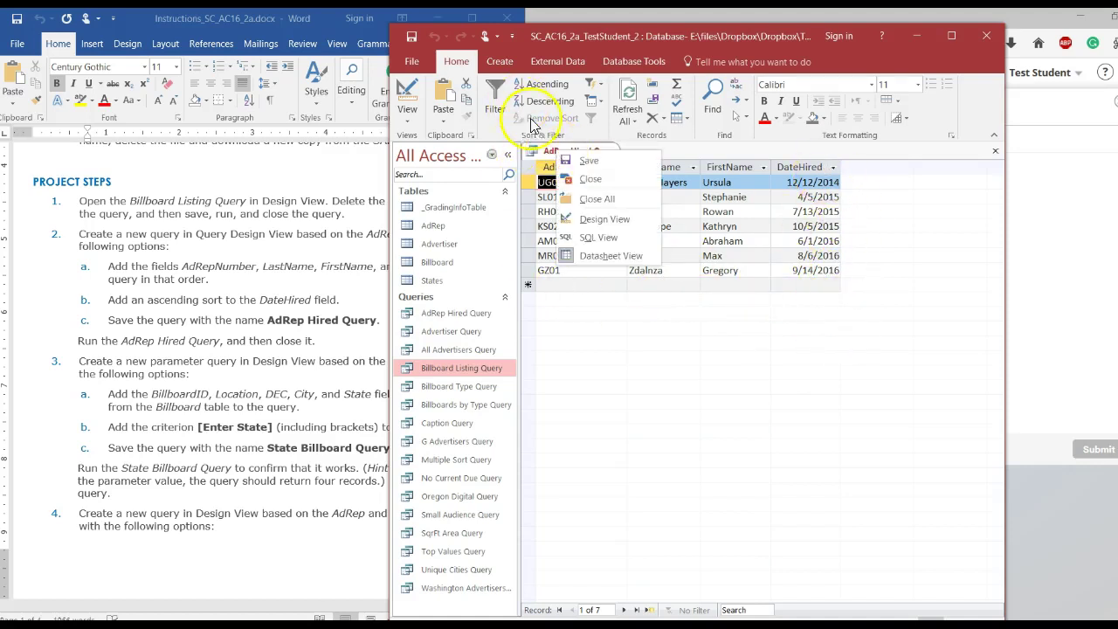
{"action": "left_click", "coordinate": [577, 160]}
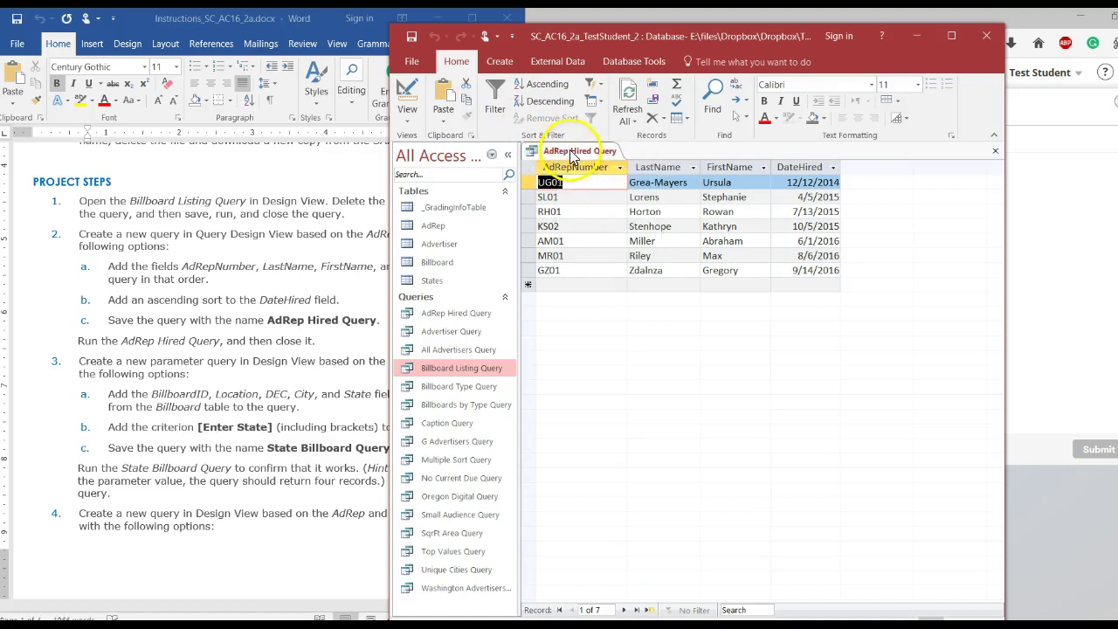
{"action": "right_click", "coordinate": [572, 156]}
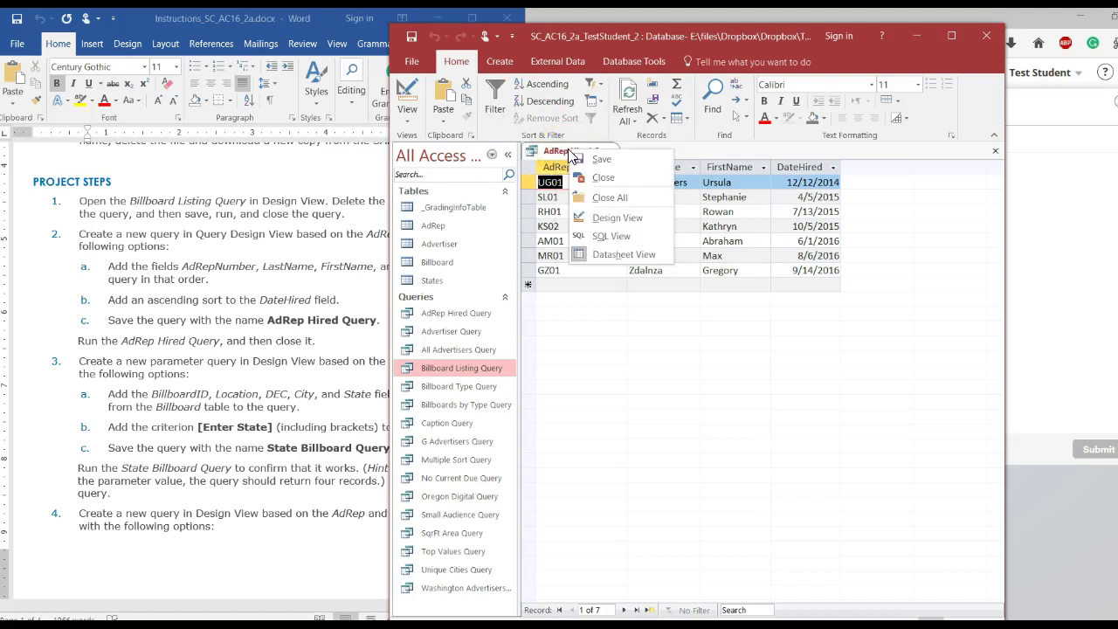
{"action": "left_click", "coordinate": [592, 177]}
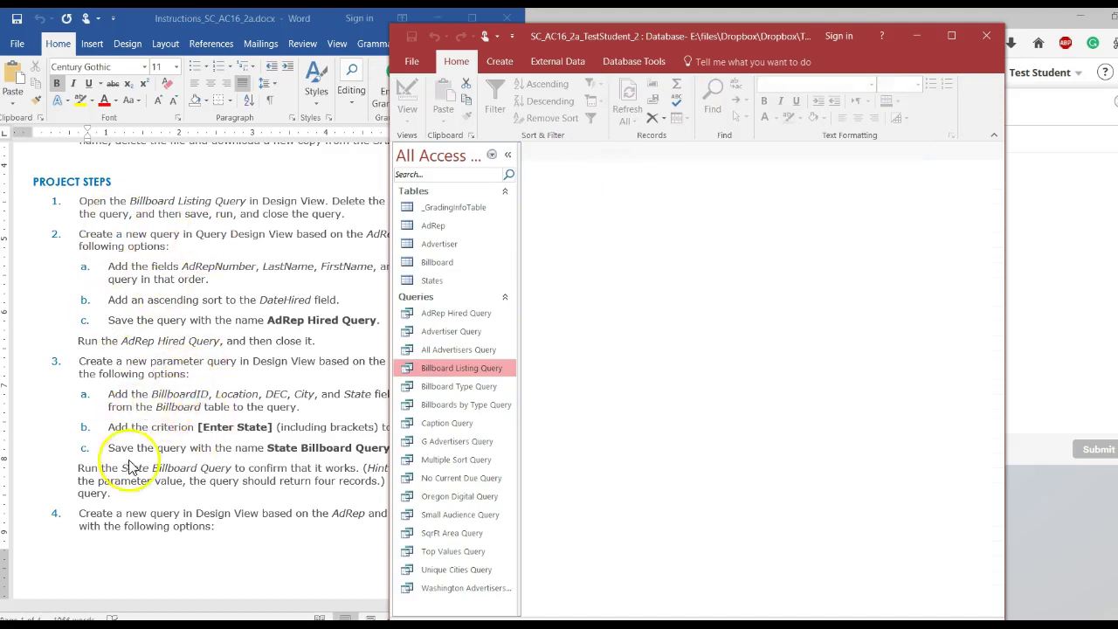
Step: Following project step 3, create a new query in Design View based on the Billboard table
{"action": "left_click", "coordinate": [238, 430]}
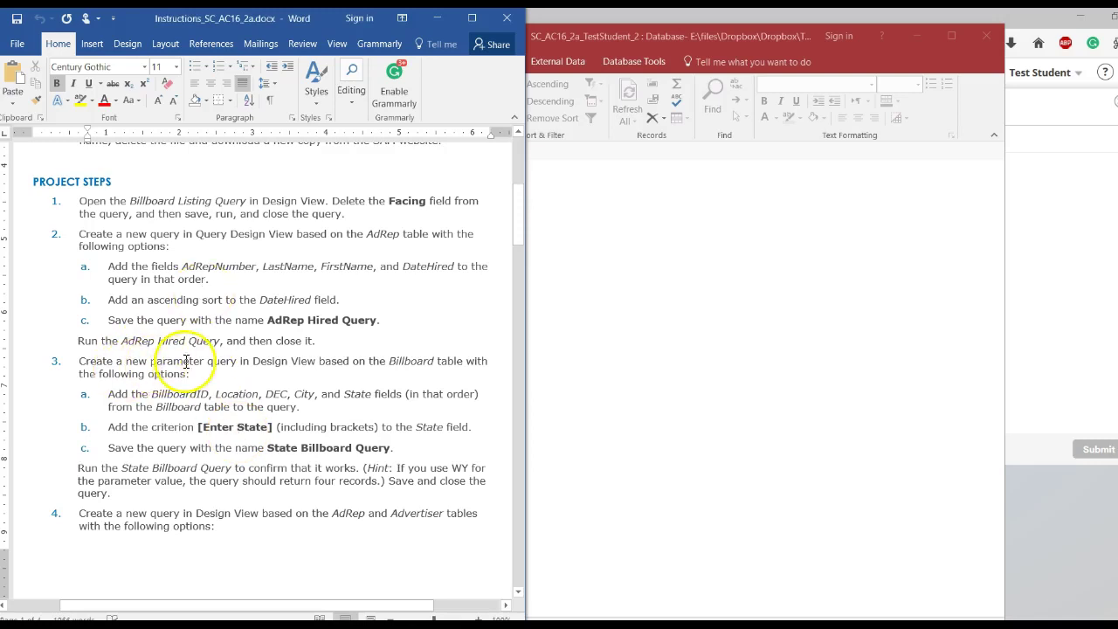
{"action": "left_click", "coordinate": [241, 361]}
{"action": "left_click", "coordinate": [555, 371]}
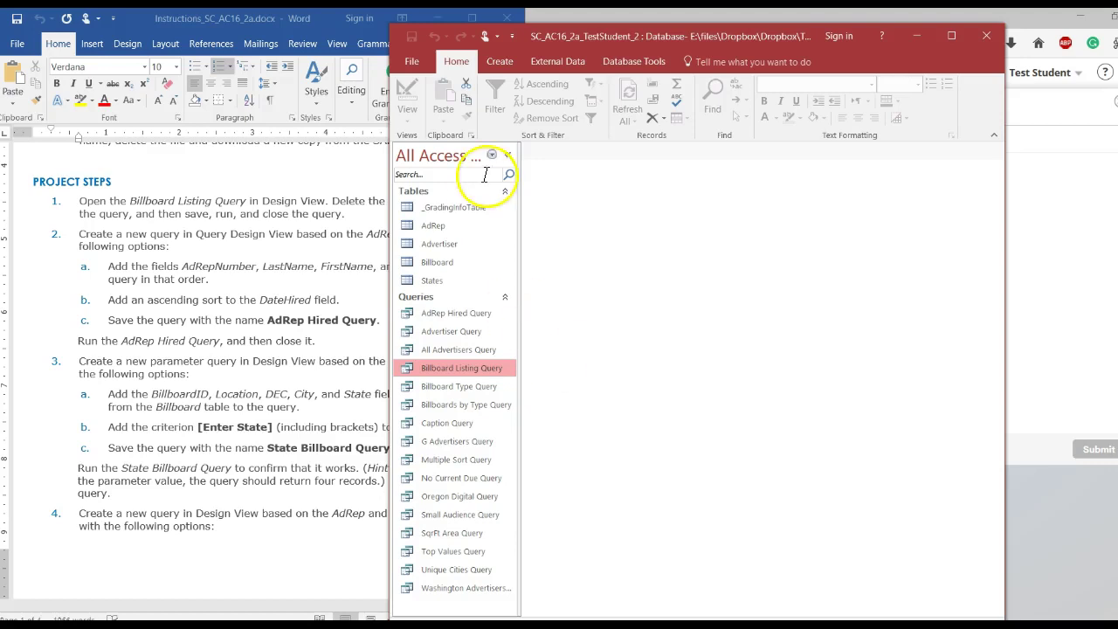
{"action": "left_click", "coordinate": [501, 63]}
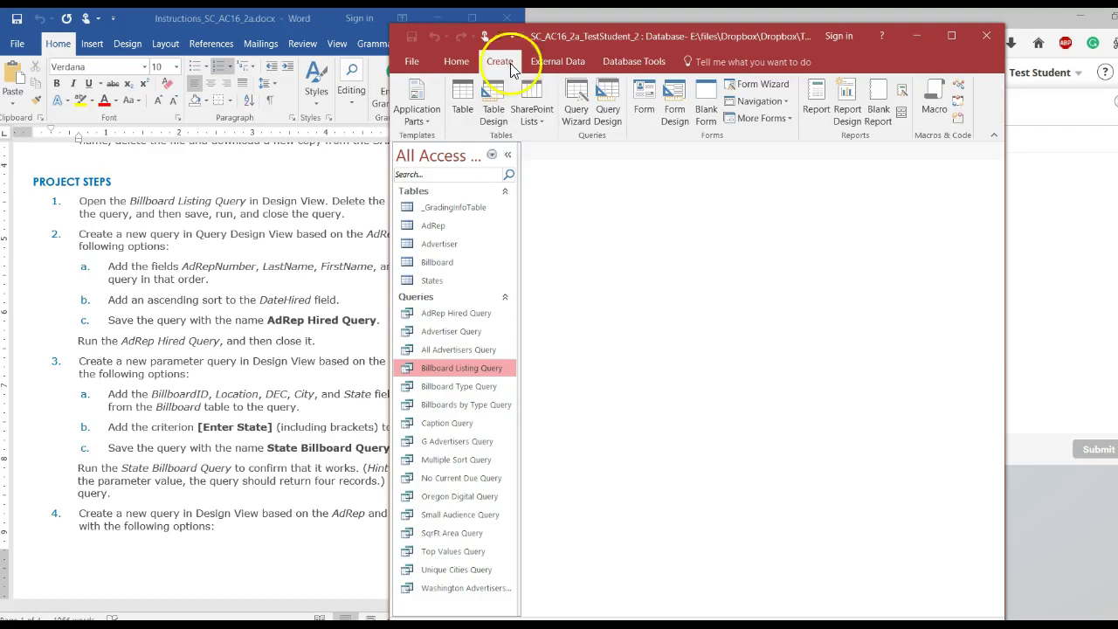
{"action": "left_click", "coordinate": [610, 127]}
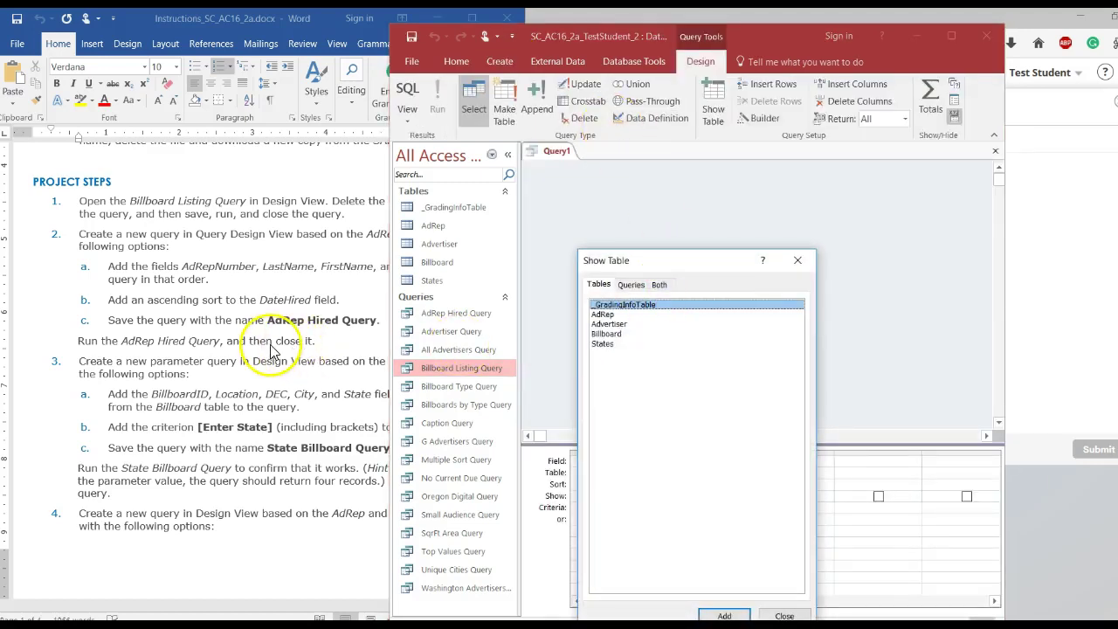
{"action": "left_click", "coordinate": [297, 354]}
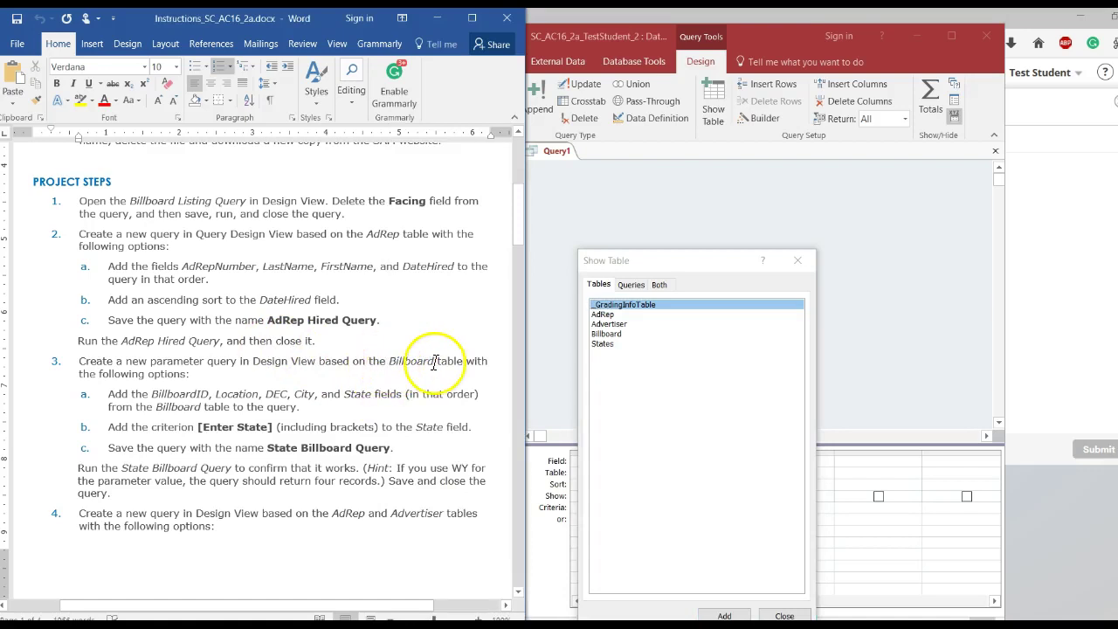
{"action": "left_click", "coordinate": [604, 336]}
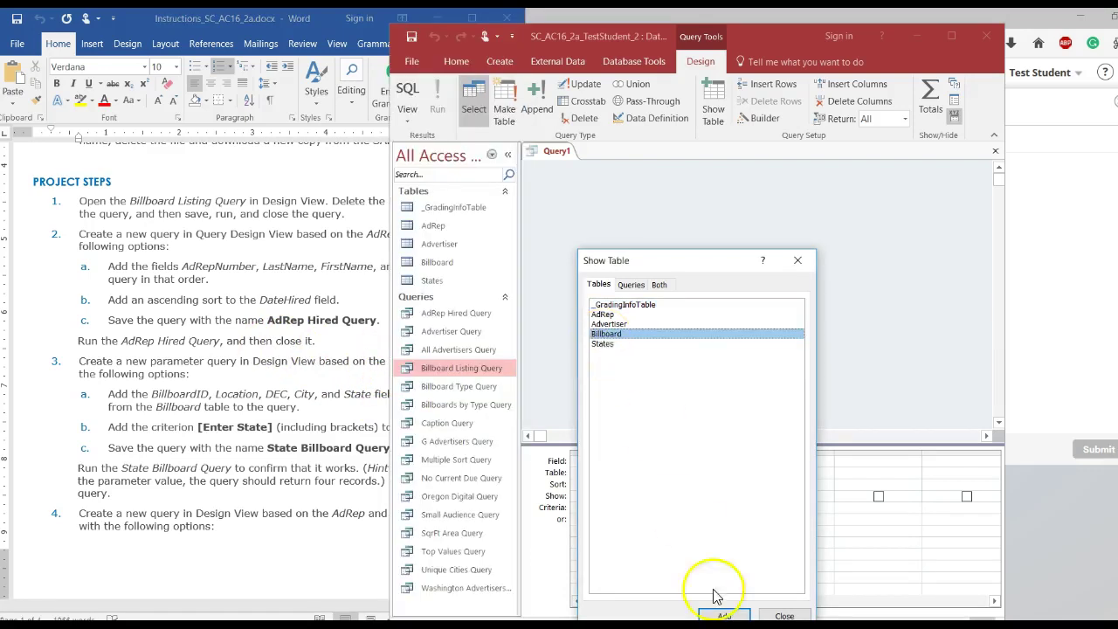
{"action": "left_click", "coordinate": [724, 614]}
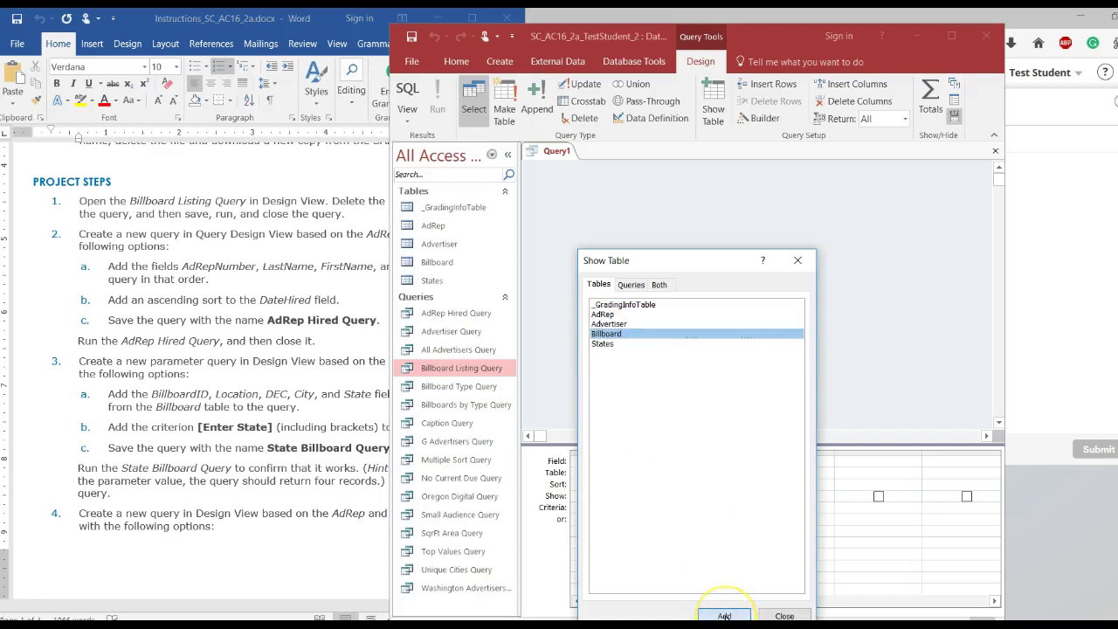
{"action": "left_click", "coordinate": [784, 614]}
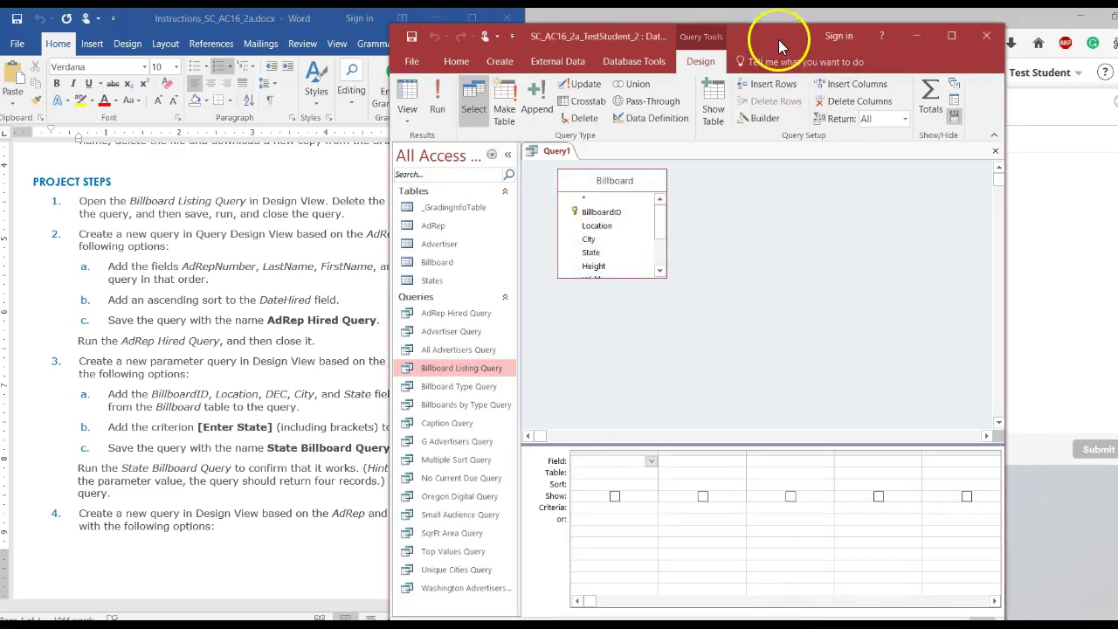
Step: Enlarge the Billboard field list to show every field and move the database window clear of the instructions to check step 3a
{"action": "left_click_drag", "start_coordinate": [778, 39], "coordinate": [863, 24]}
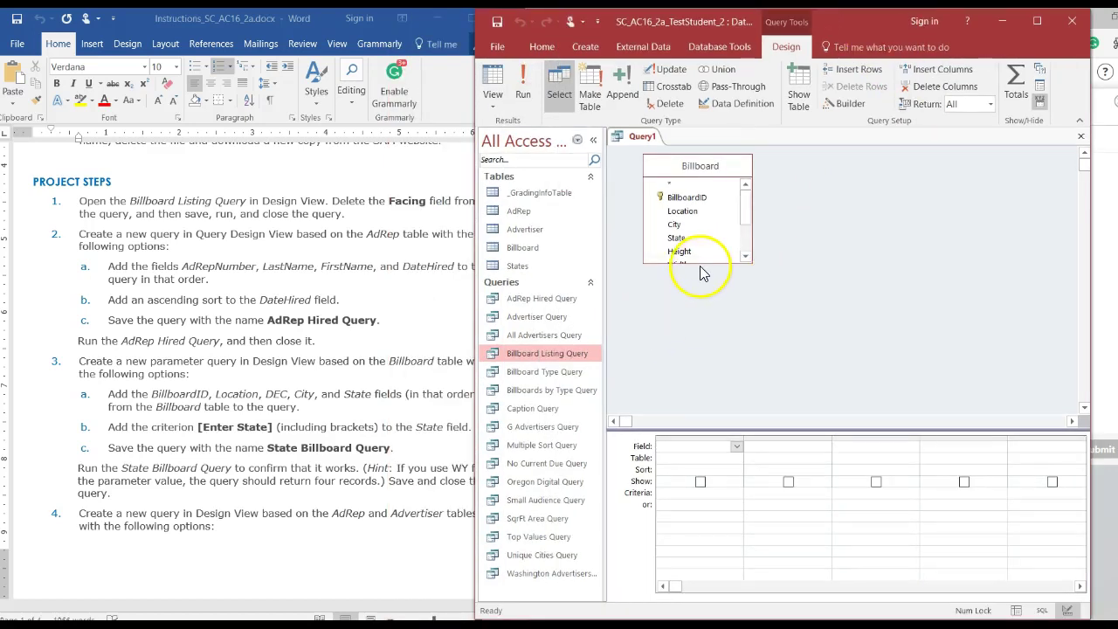
{"action": "left_click_drag", "start_coordinate": [700, 262], "coordinate": [714, 378]}
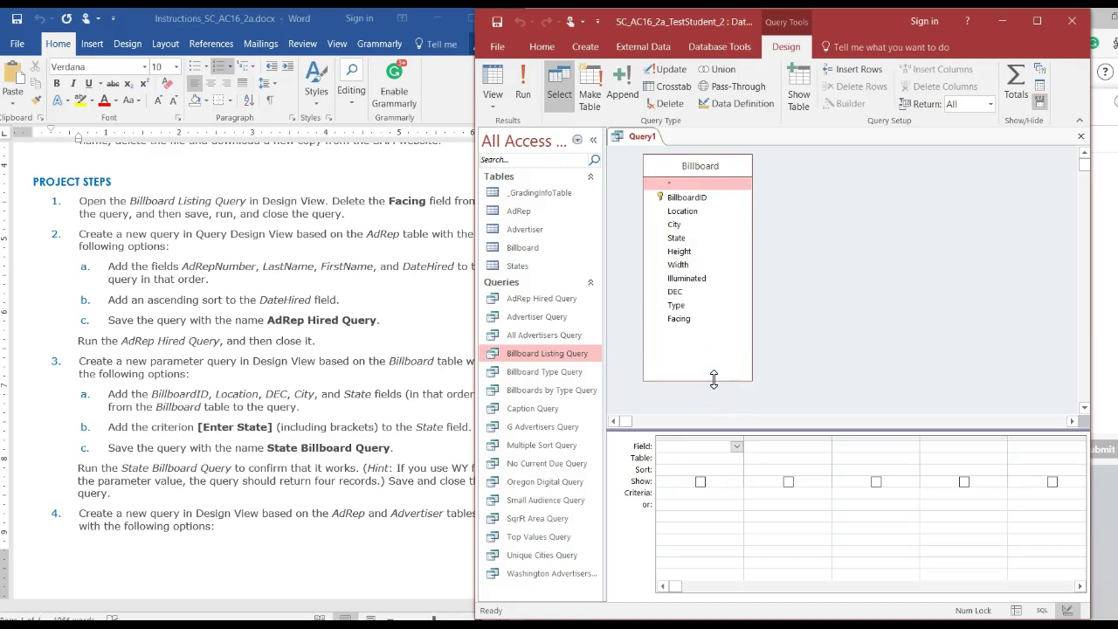
{"action": "left_click", "coordinate": [424, 425]}
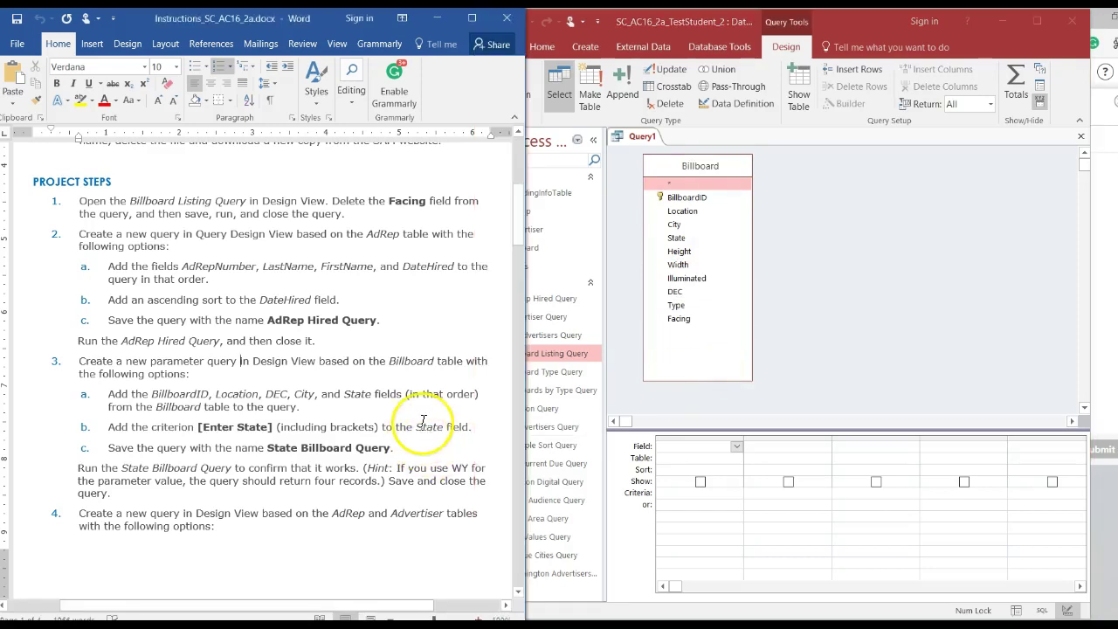
{"action": "left_click", "coordinate": [876, 17]}
{"action": "left_click_drag", "start_coordinate": [895, 17], "coordinate": [895, 16]}
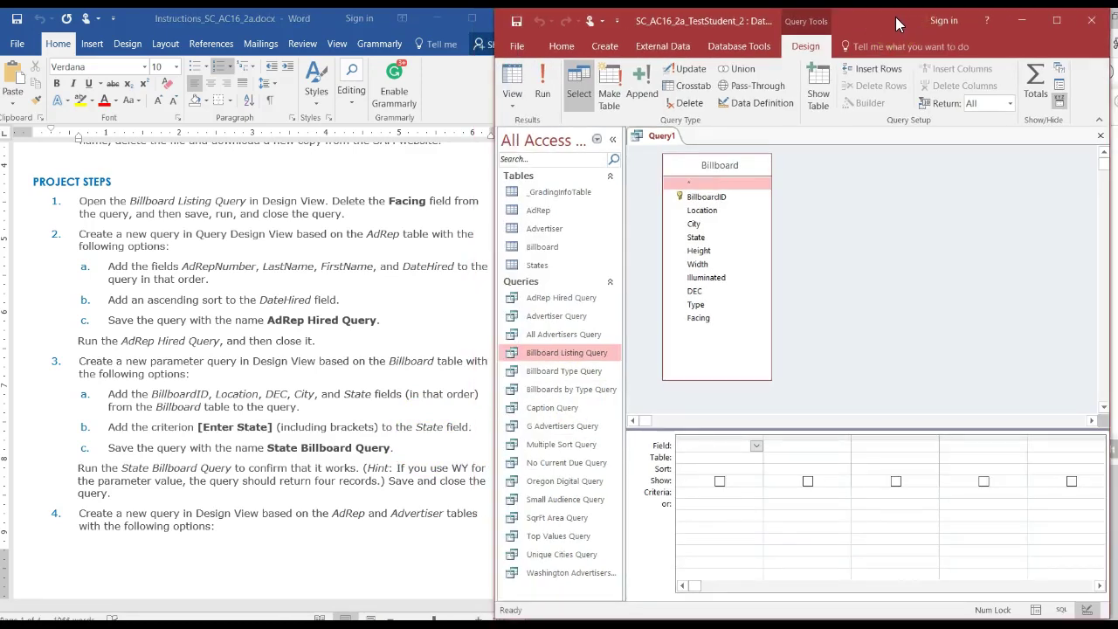
{"action": "left_click", "coordinate": [435, 297]}
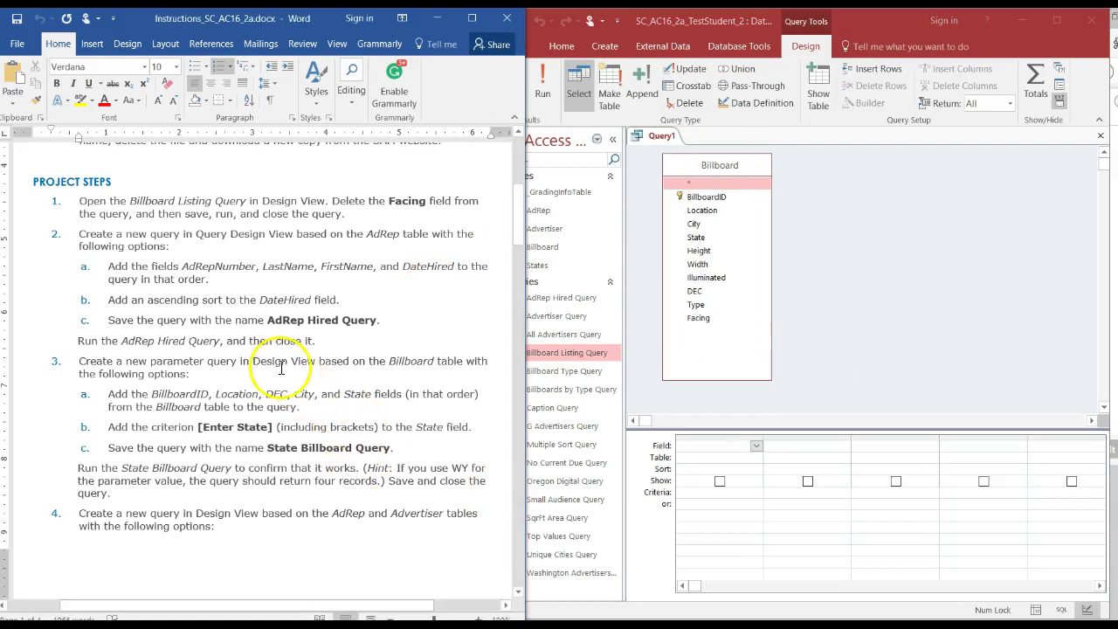
{"action": "left_click", "coordinate": [240, 360]}
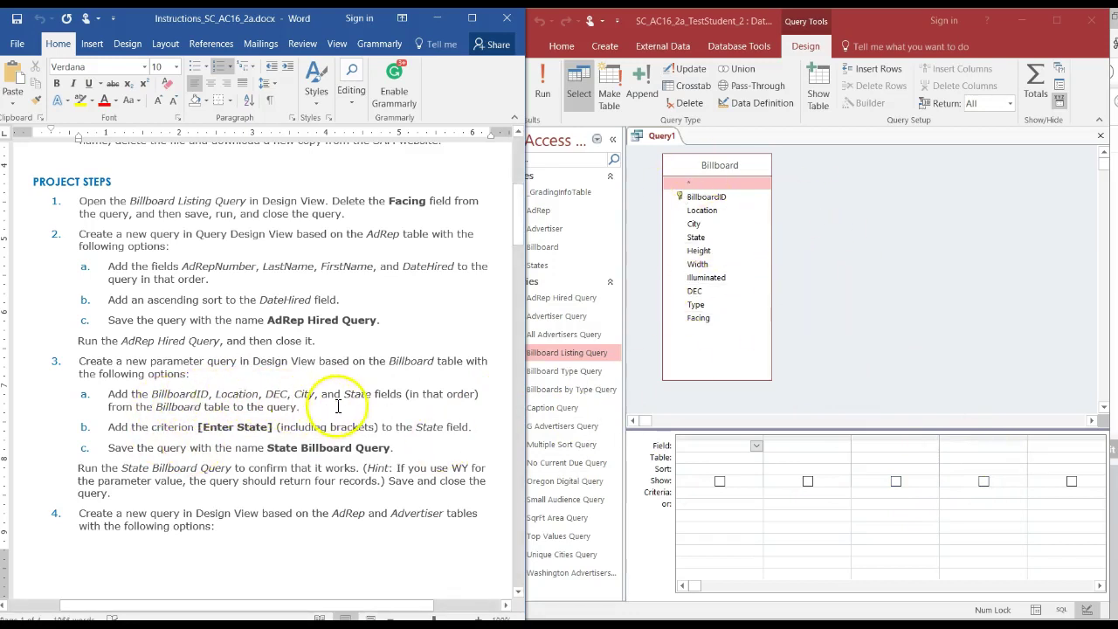
Step: Add BillboardID and Location as the first two fields of the query
{"action": "left_click", "coordinate": [717, 450]}
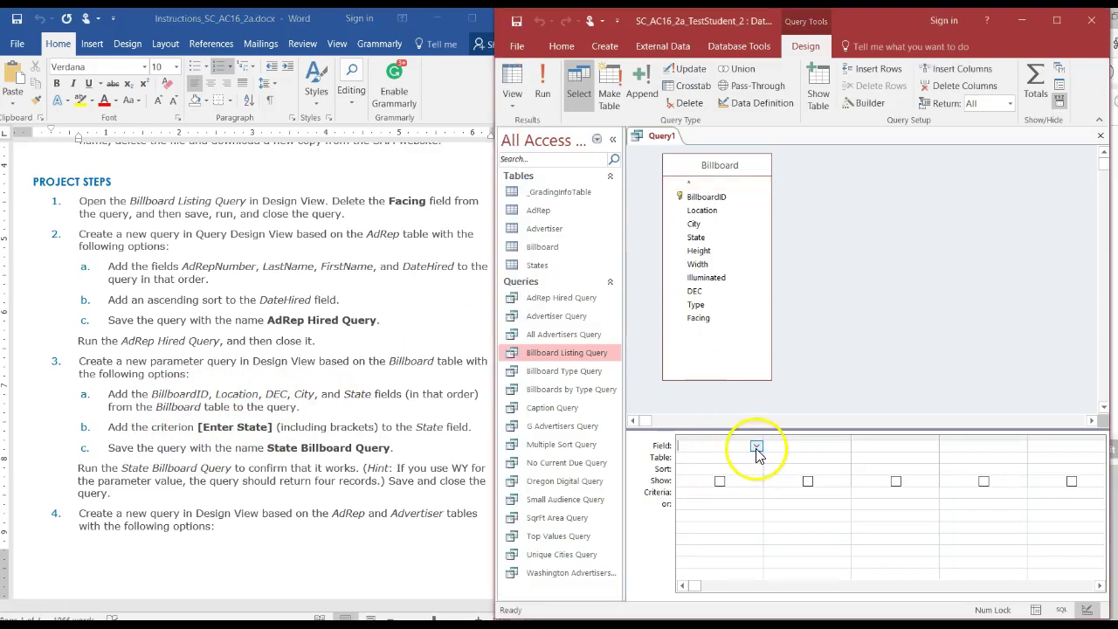
{"action": "left_click", "coordinate": [755, 447]}
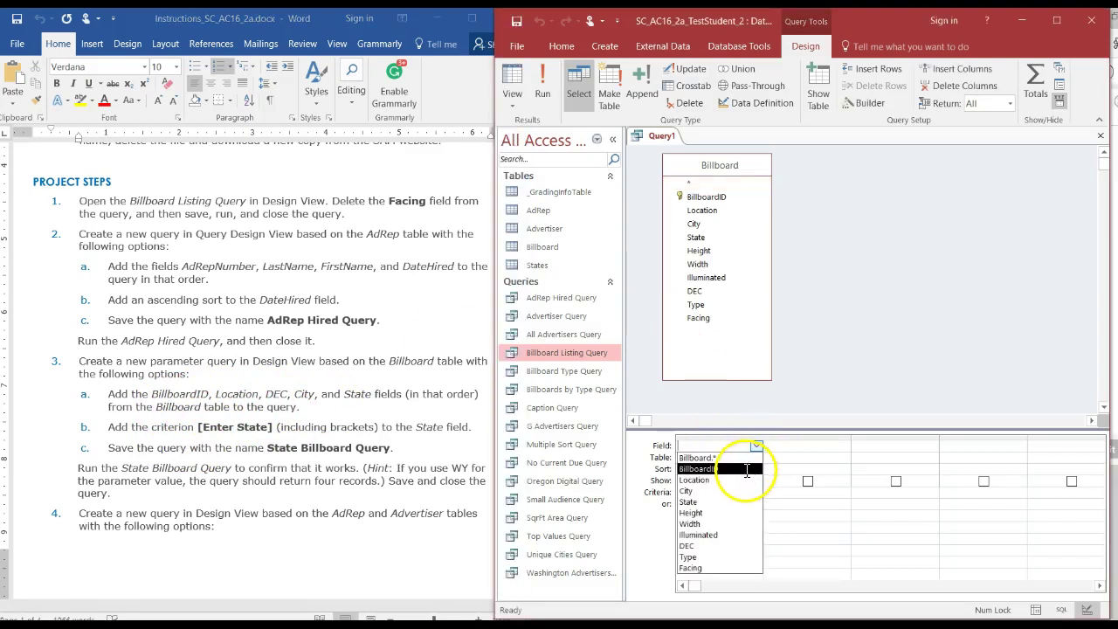
{"action": "left_click", "coordinate": [734, 469]}
{"action": "left_click", "coordinate": [791, 445]}
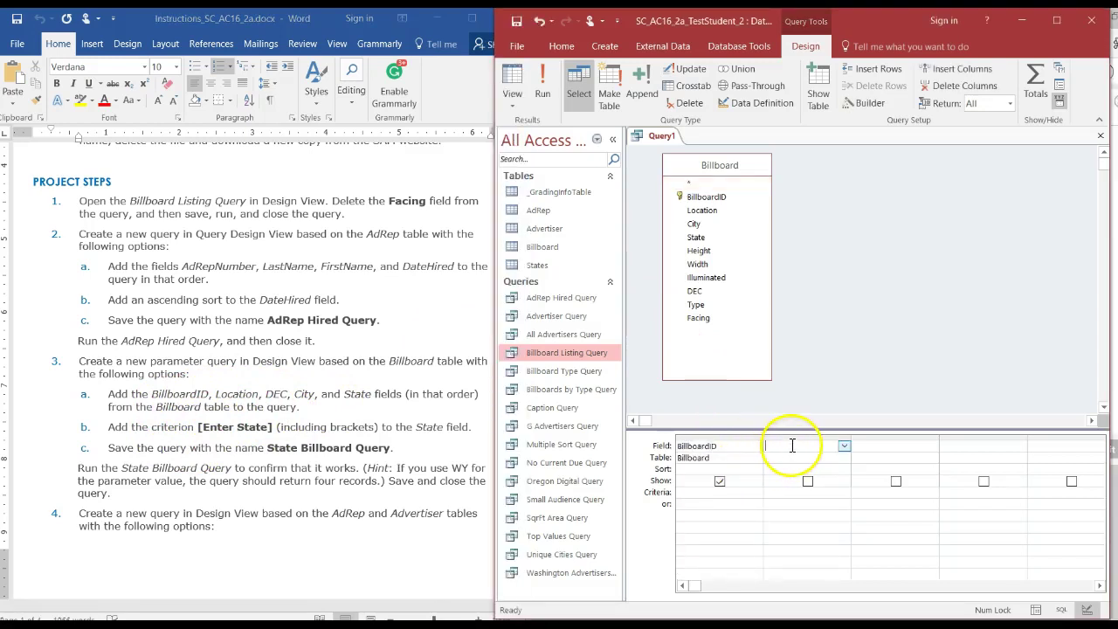
{"action": "left_click", "coordinate": [845, 446]}
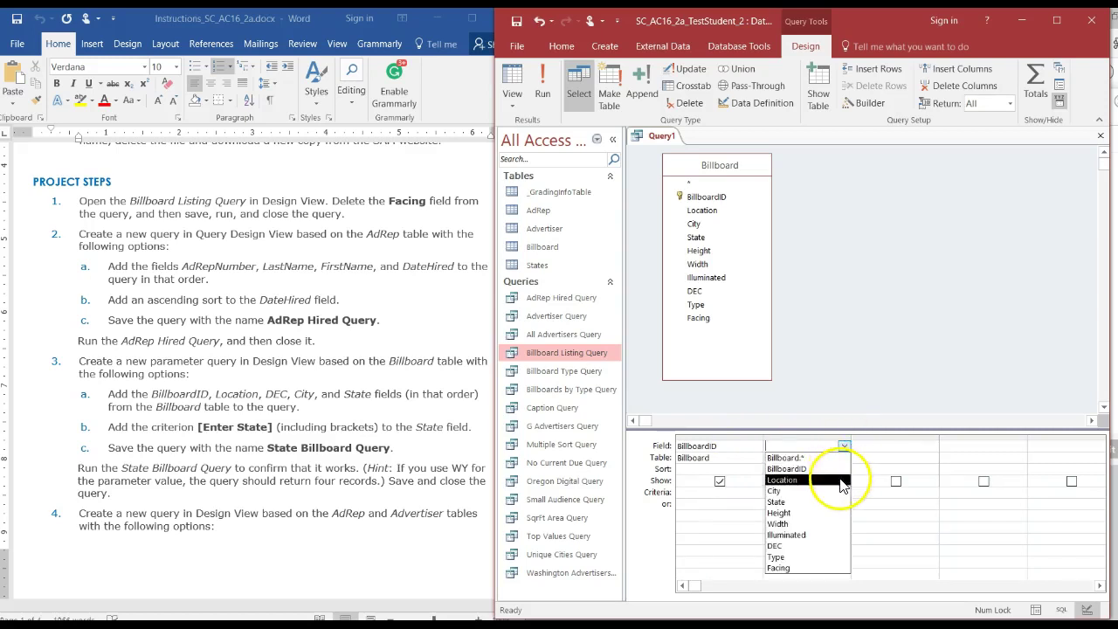
{"action": "left_click", "coordinate": [840, 479]}
Step: Add DEC, City and State, in that order, as the third to fifth fields of the query
{"action": "left_click", "coordinate": [903, 443]}
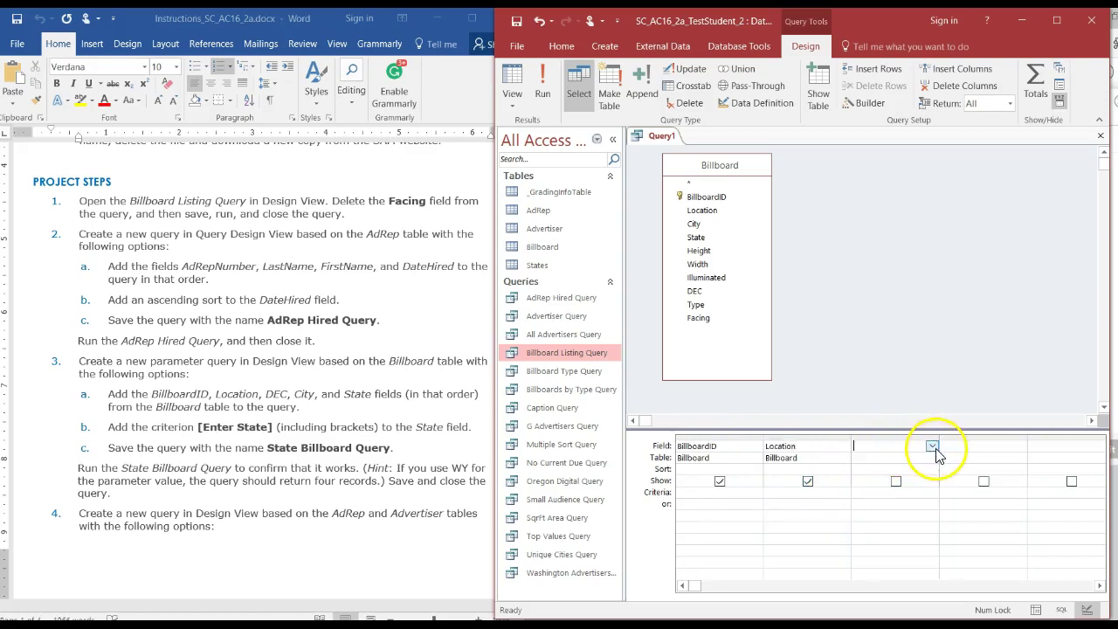
{"action": "left_click", "coordinate": [933, 447]}
{"action": "left_click", "coordinate": [919, 546]}
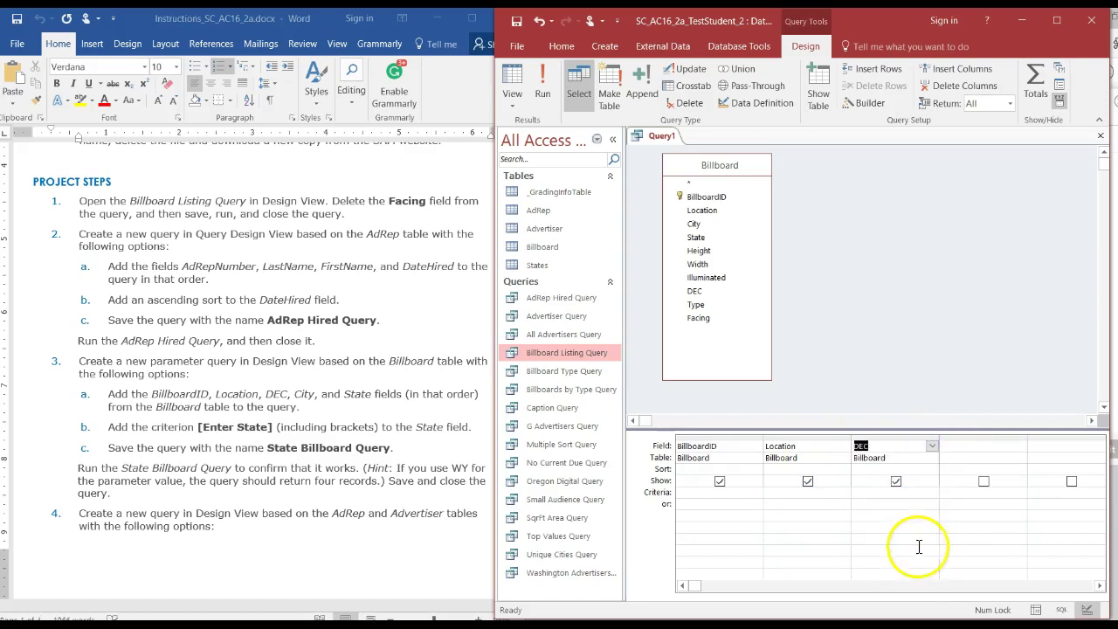
{"action": "left_click", "coordinate": [990, 445]}
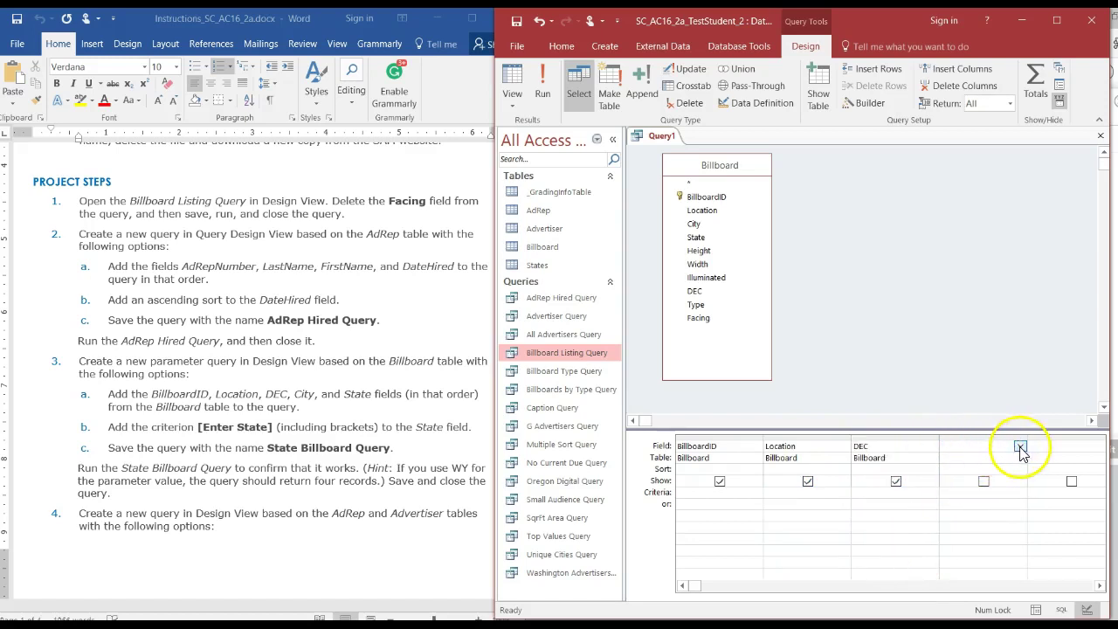
{"action": "left_click", "coordinate": [1020, 446]}
{"action": "left_click", "coordinate": [987, 494]}
{"action": "left_click", "coordinate": [1058, 447]}
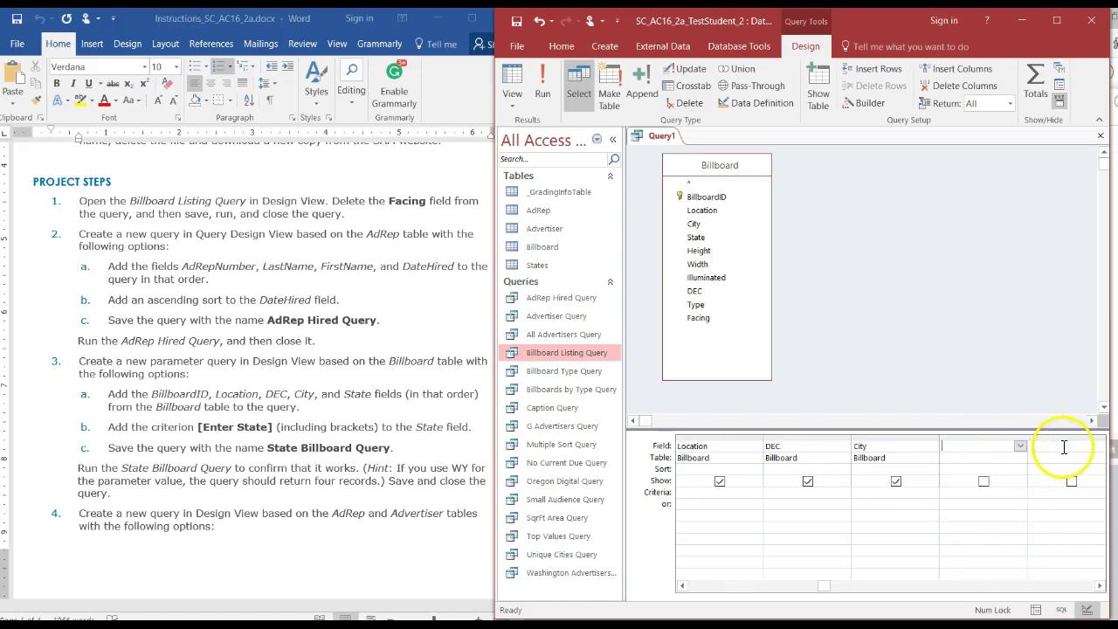
{"action": "left_click", "coordinate": [1019, 446]}
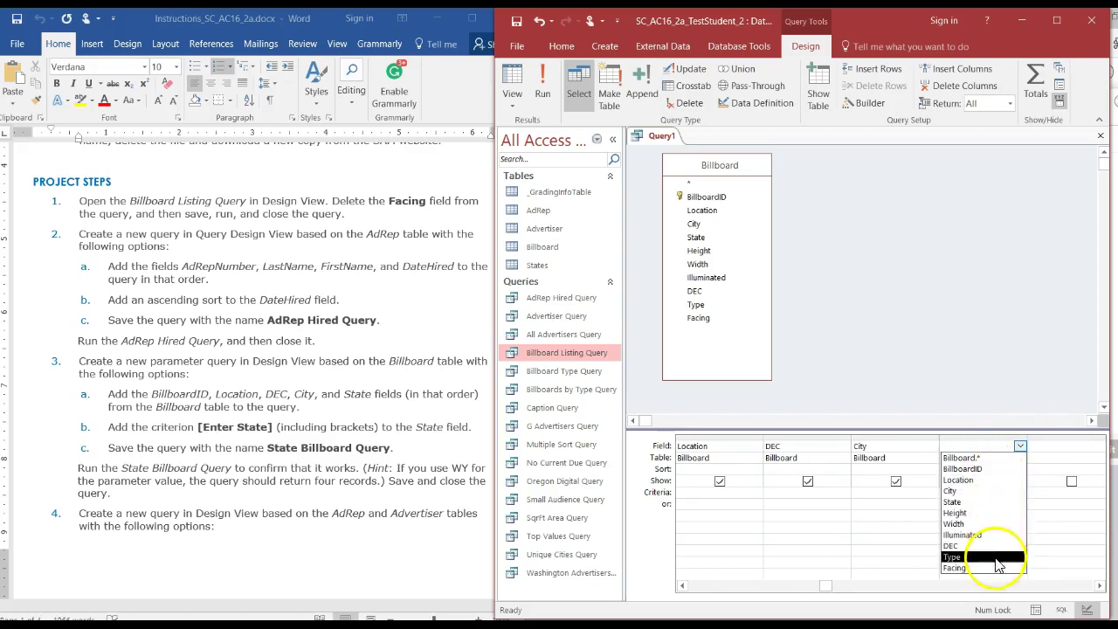
{"action": "left_click", "coordinate": [988, 501]}
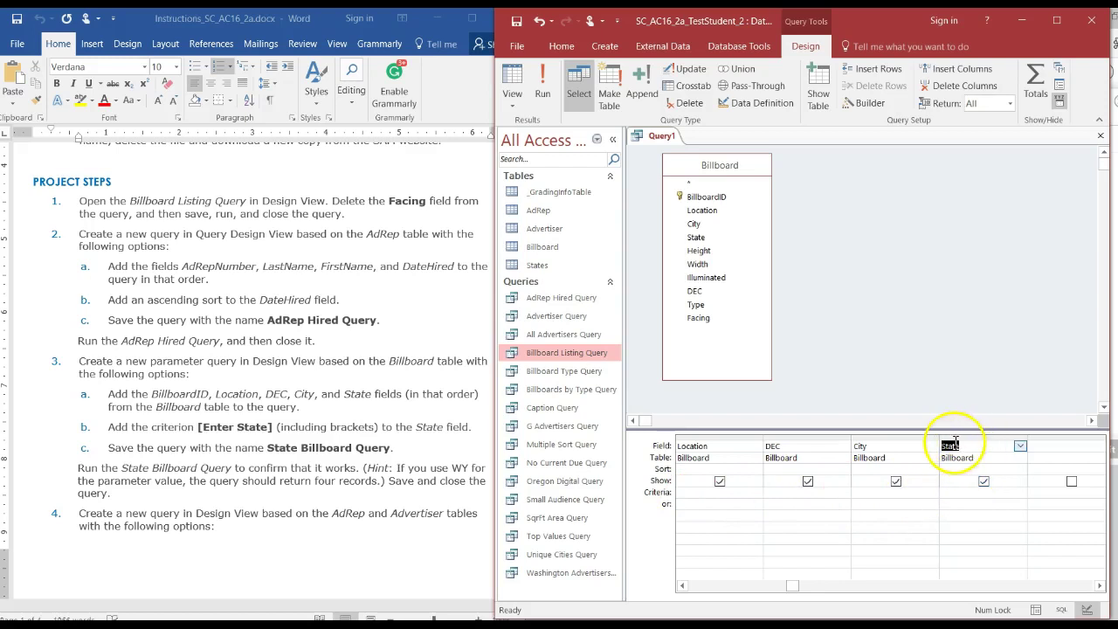
Step: Enter the parameter criterion [Enter State] for the State field
{"action": "left_click", "coordinate": [962, 500]}
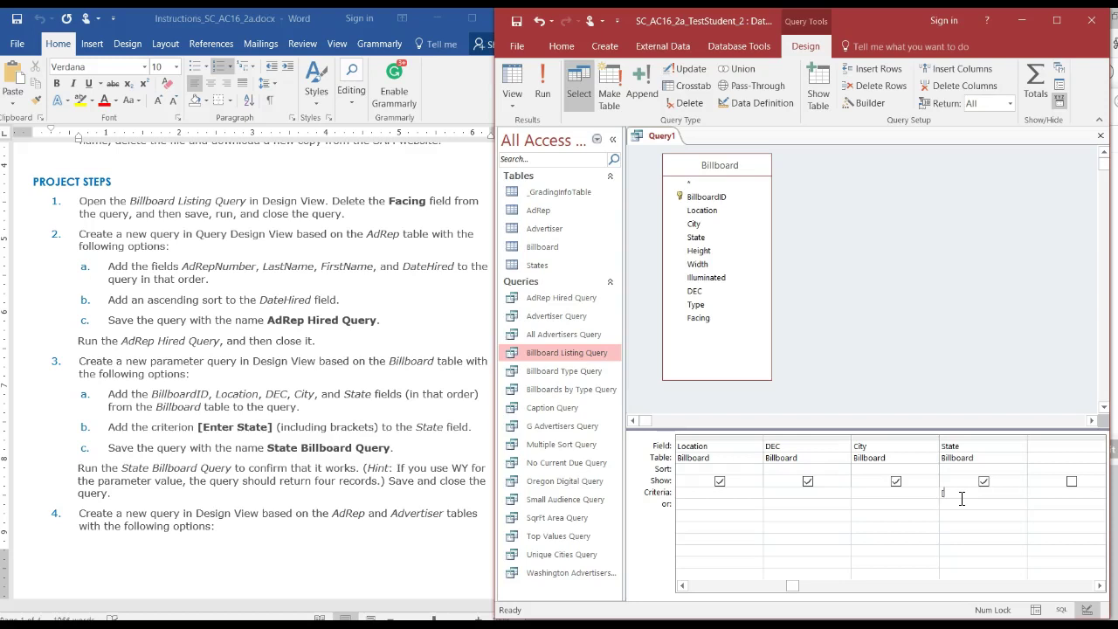
{"action": "type", "text": "Enter"}
{"action": "type", "text": "State]"}
Step: Save the parameter query with the name State Billboard Query
{"action": "right_click", "coordinate": [658, 141]}
{"action": "left_click", "coordinate": [661, 145]}
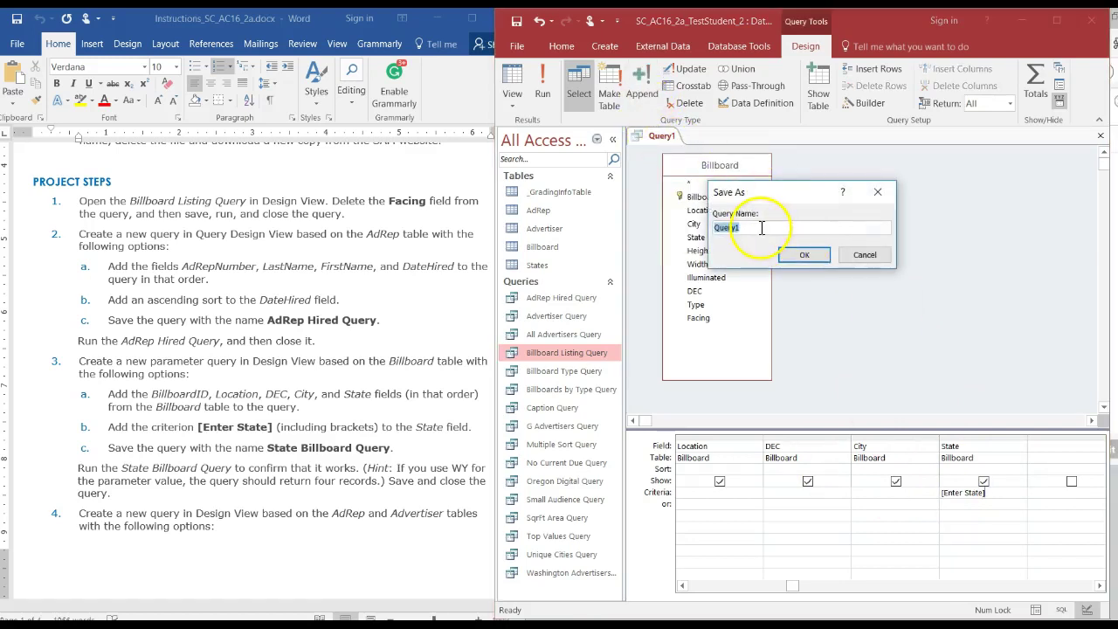
{"action": "left_click", "coordinate": [761, 228]}
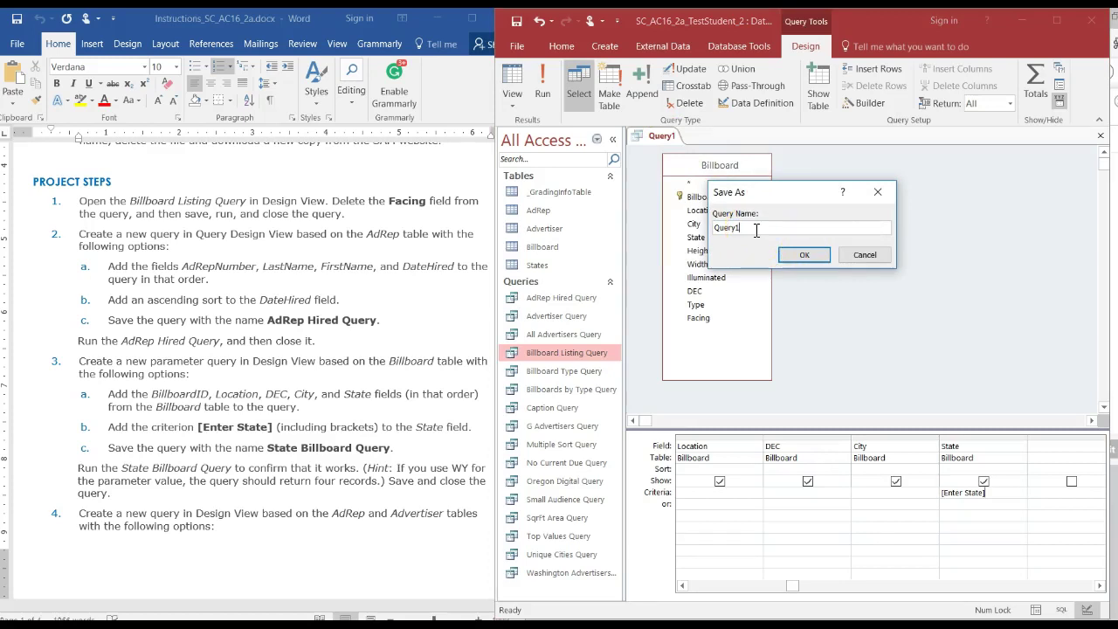
{"action": "key", "text": "BackSpace"}
{"action": "left_click", "coordinate": [715, 228]}
{"action": "type", "text": "State Billboard"}
{"action": "left_click", "coordinate": [797, 253]}
Step: Run the State Billboard Query with WA as the state parameter value, and close its results
{"action": "left_click", "coordinate": [547, 93]}
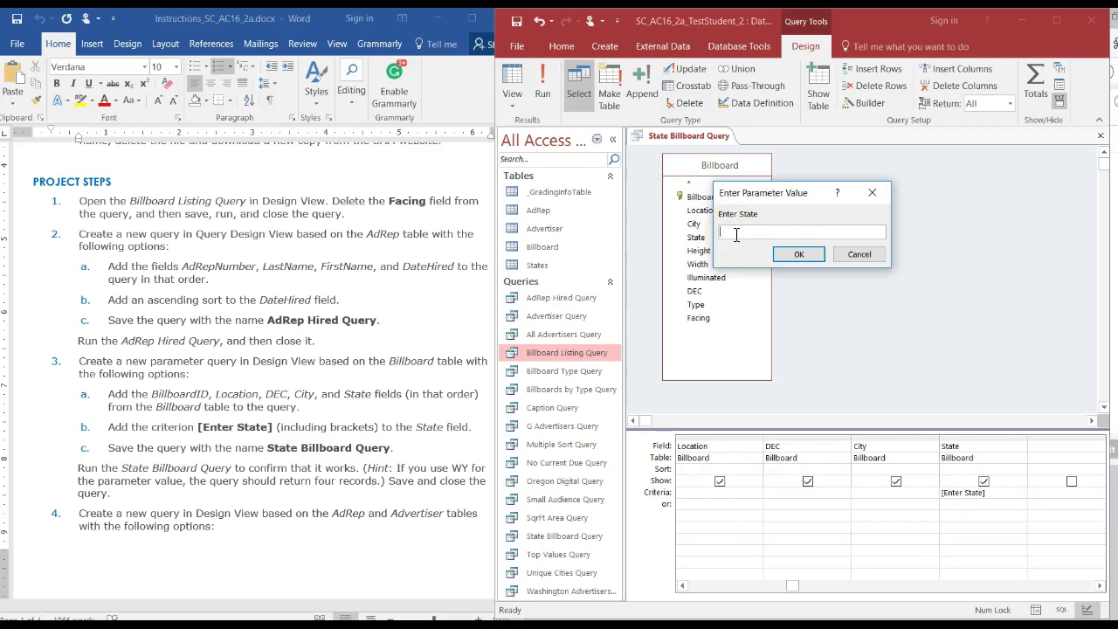
{"action": "type", "text": "WA"}
{"action": "left_click", "coordinate": [791, 260]}
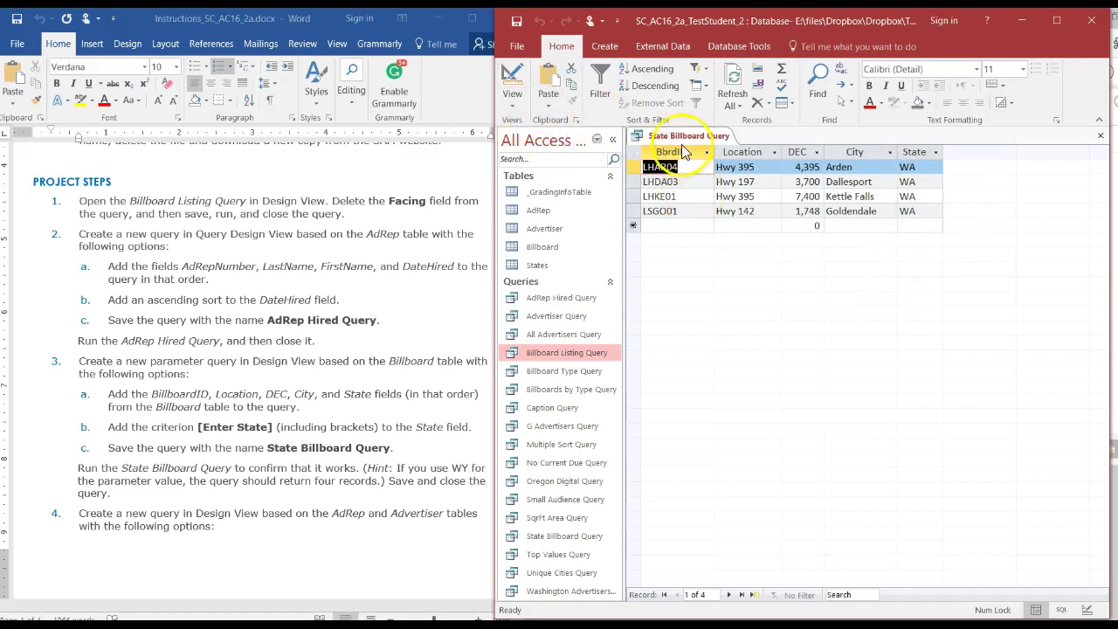
{"action": "right_click", "coordinate": [678, 141]}
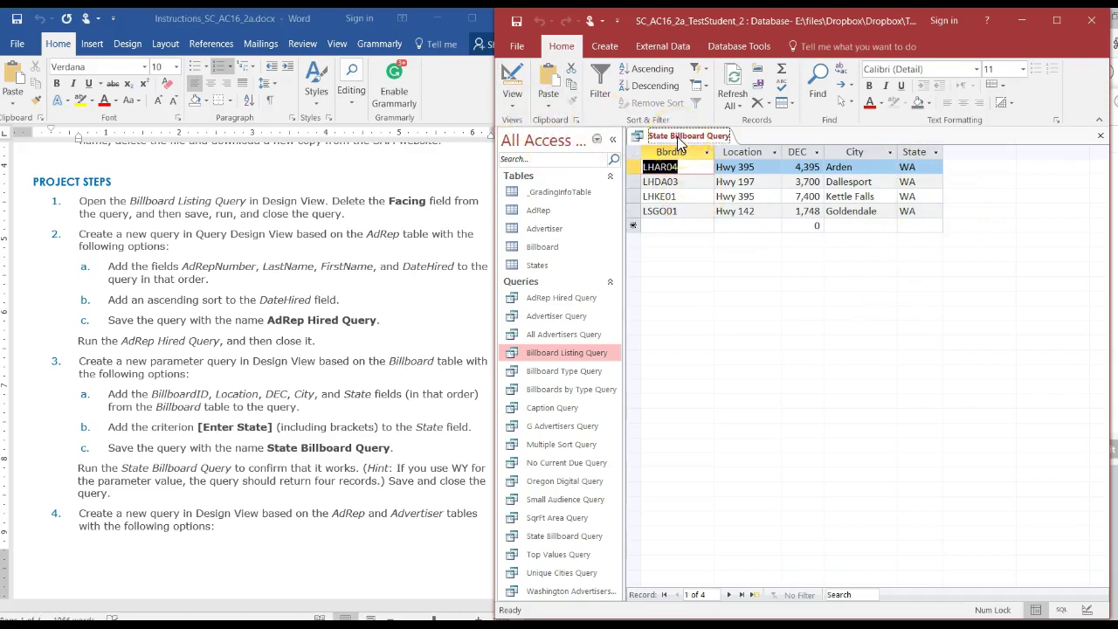
{"action": "left_click", "coordinate": [690, 163]}
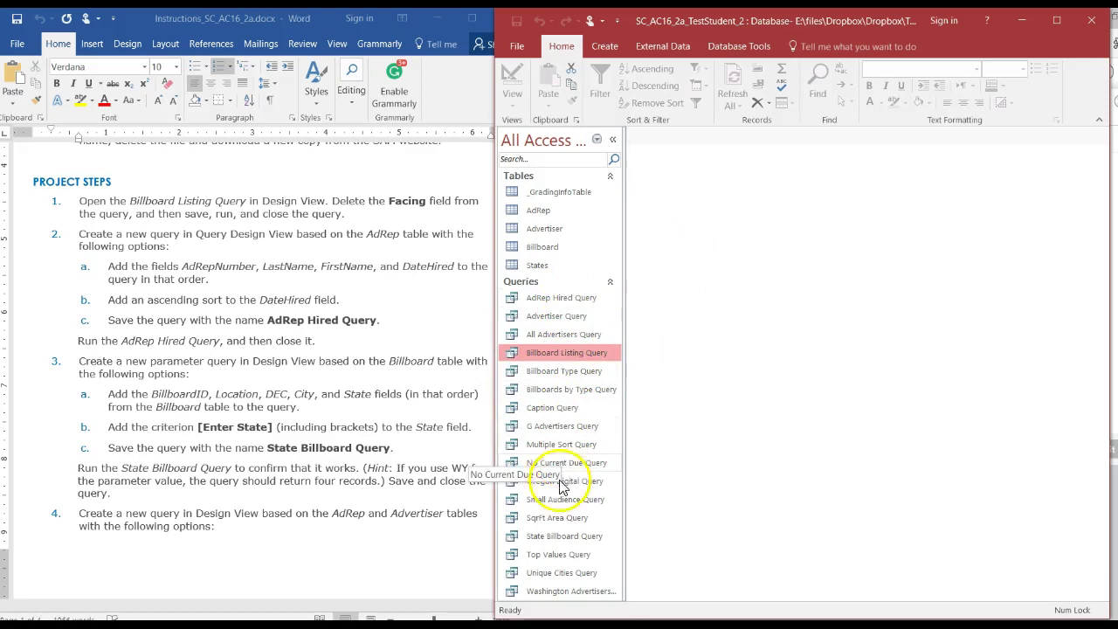
Step: Reopen the State Billboard Query with WY as the state parameter value, then save and close it
{"action": "double_click", "coordinate": [565, 538]}
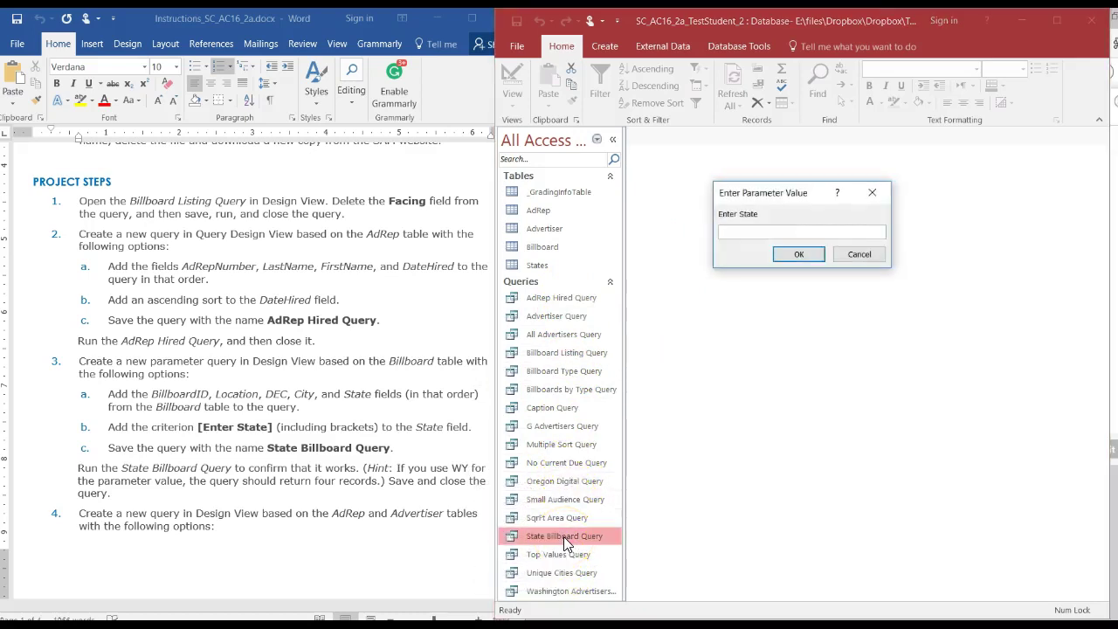
{"action": "left_click", "coordinate": [758, 233]}
{"action": "type", "text": "WY"}
{"action": "left_click", "coordinate": [807, 255]}
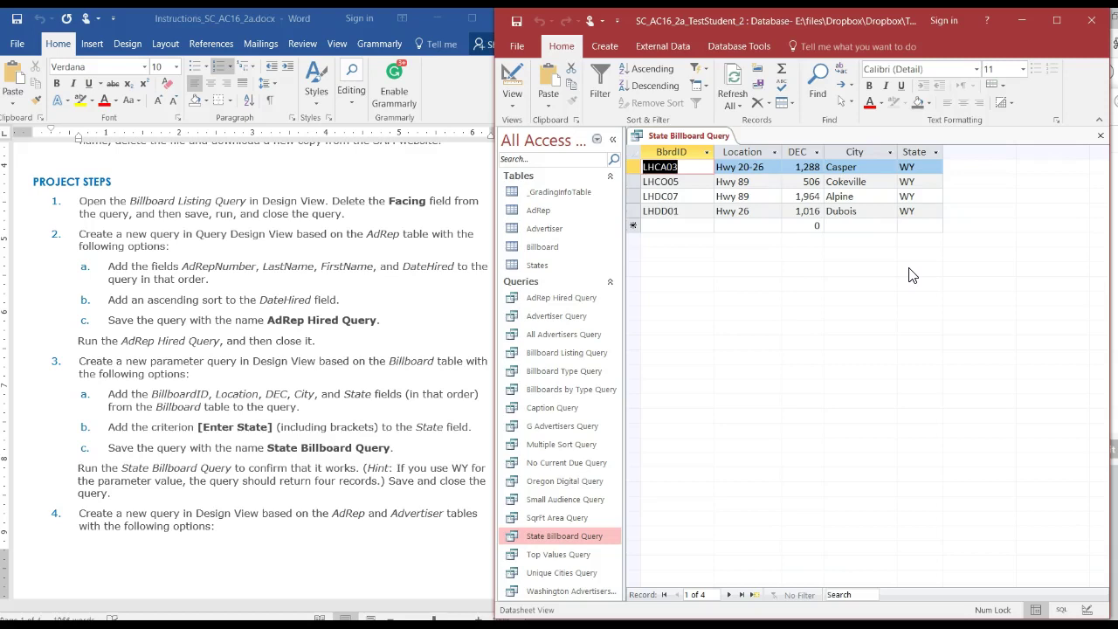
{"action": "left_click", "coordinate": [716, 138]}
{"action": "right_click", "coordinate": [716, 140]}
{"action": "left_click", "coordinate": [721, 146]}
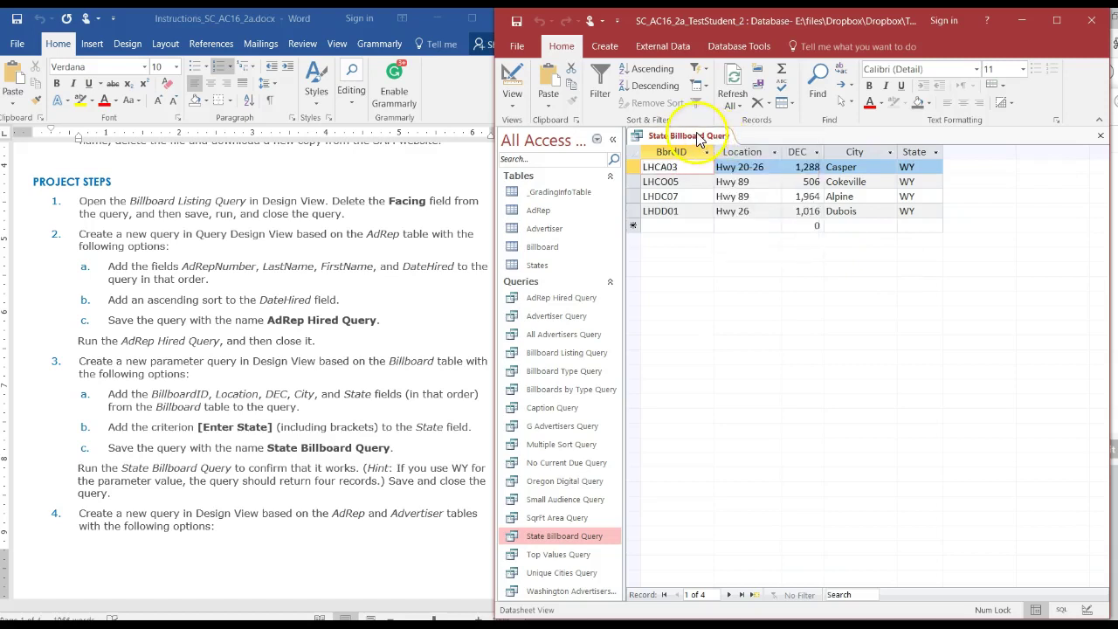
{"action": "right_click", "coordinate": [698, 140]}
{"action": "left_click", "coordinate": [726, 157]}
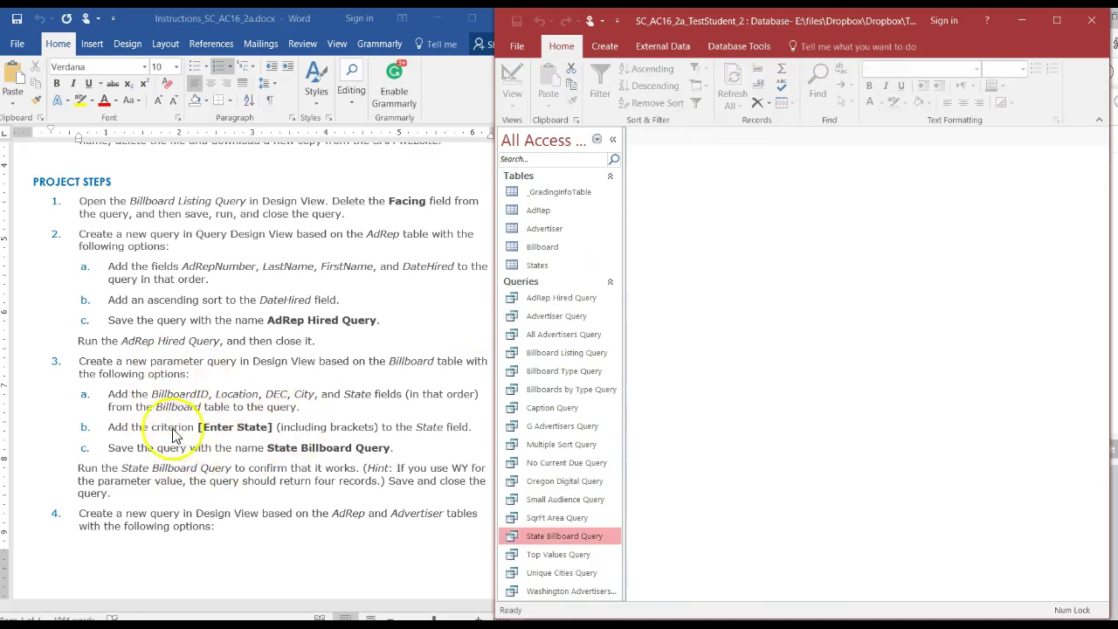
Step: Bring step 4 into view in the Word instructions, and create a new Design View query in Access with the AdRep and Advertiser tables
{"action": "left_click", "coordinate": [319, 534]}
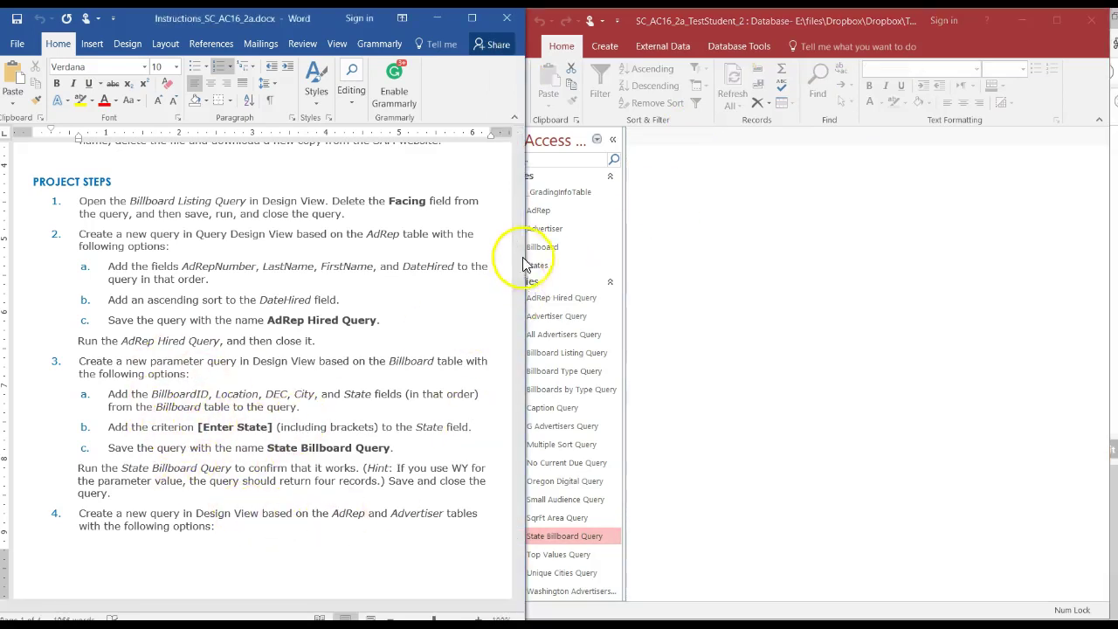
{"action": "left_click_drag", "start_coordinate": [511, 229], "coordinate": [517, 264]}
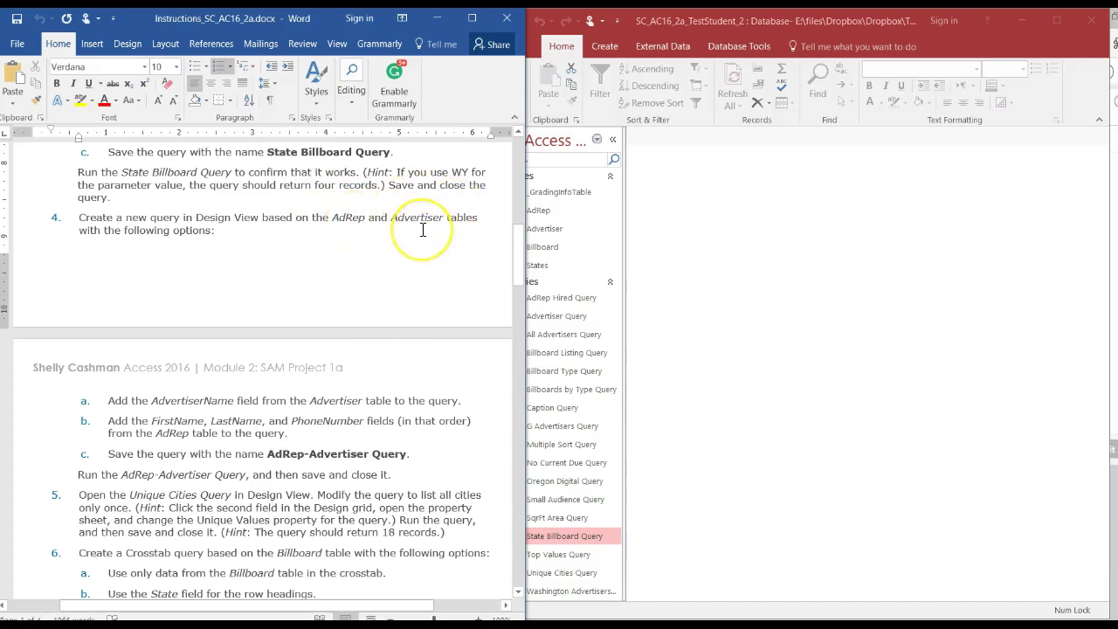
{"action": "left_click", "coordinate": [606, 52]}
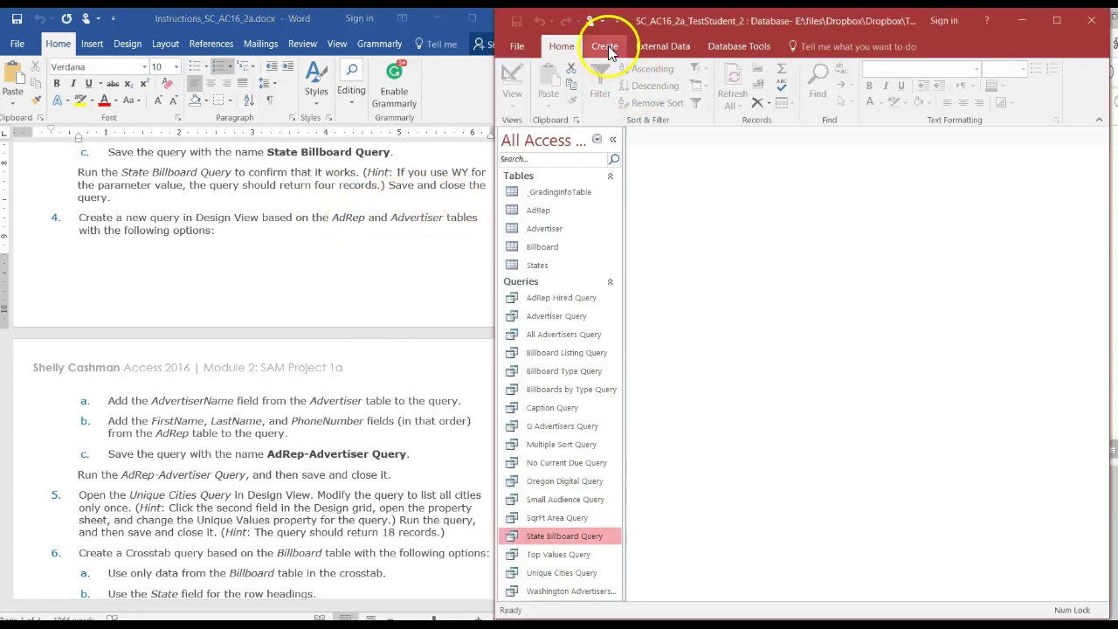
{"action": "left_click", "coordinate": [609, 51]}
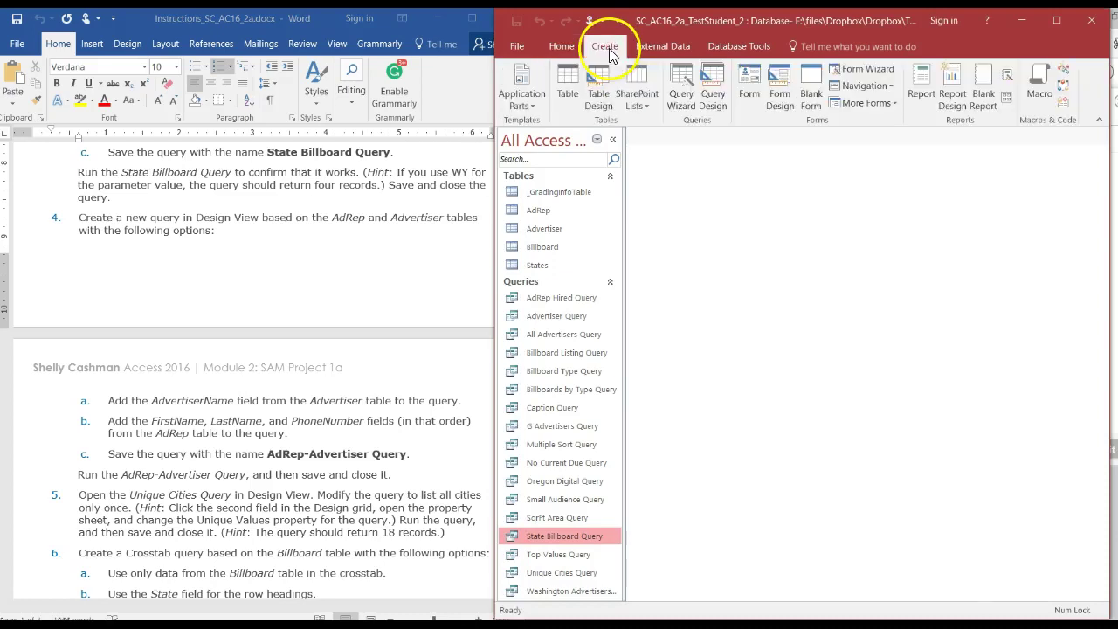
{"action": "left_click", "coordinate": [725, 111]}
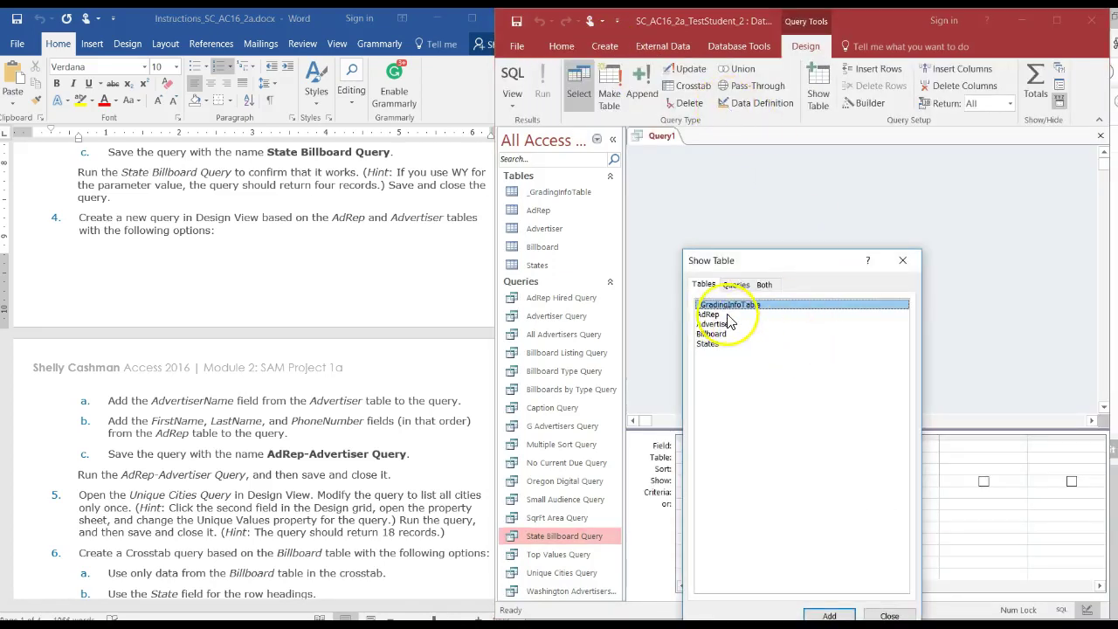
{"action": "left_click", "coordinate": [710, 315]}
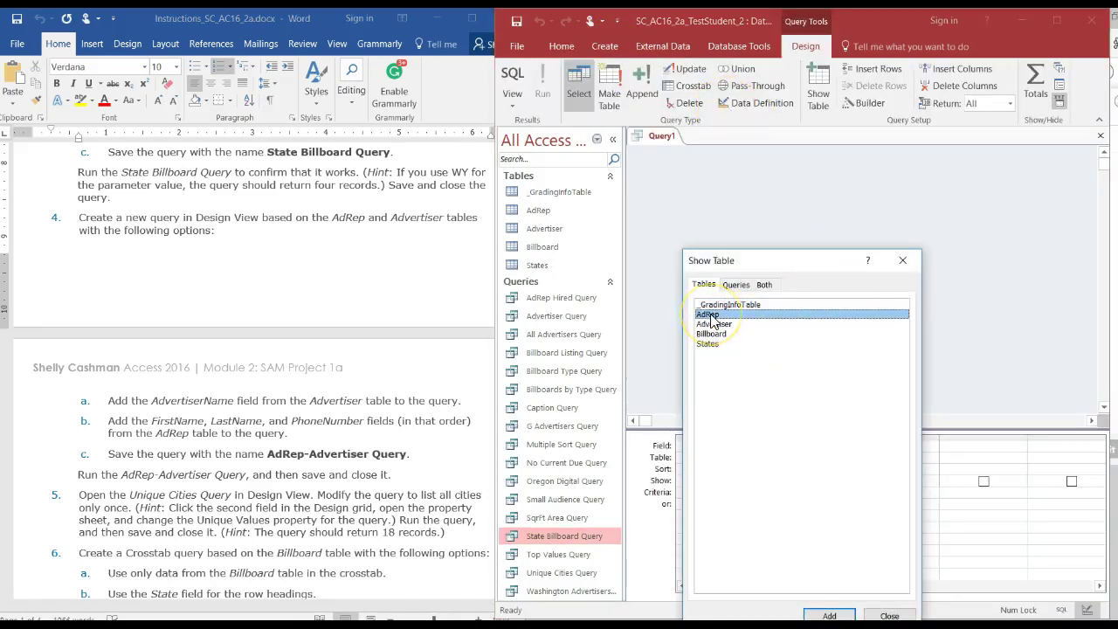
{"action": "left_click", "coordinate": [829, 615]}
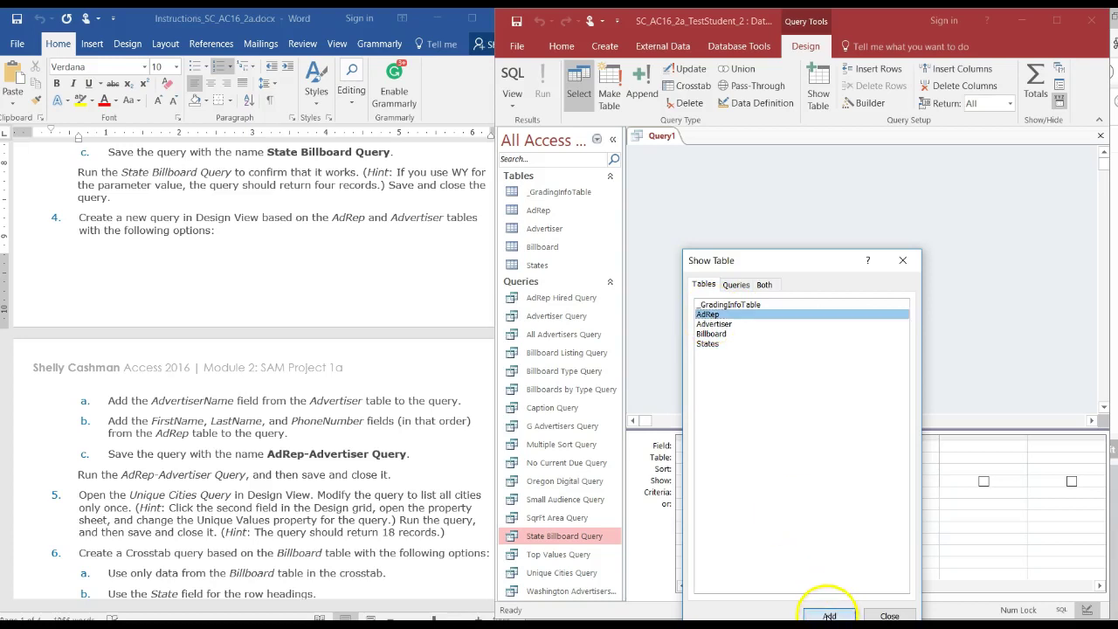
{"action": "left_click", "coordinate": [725, 326]}
{"action": "left_click", "coordinate": [828, 615]}
{"action": "left_click", "coordinate": [889, 614]}
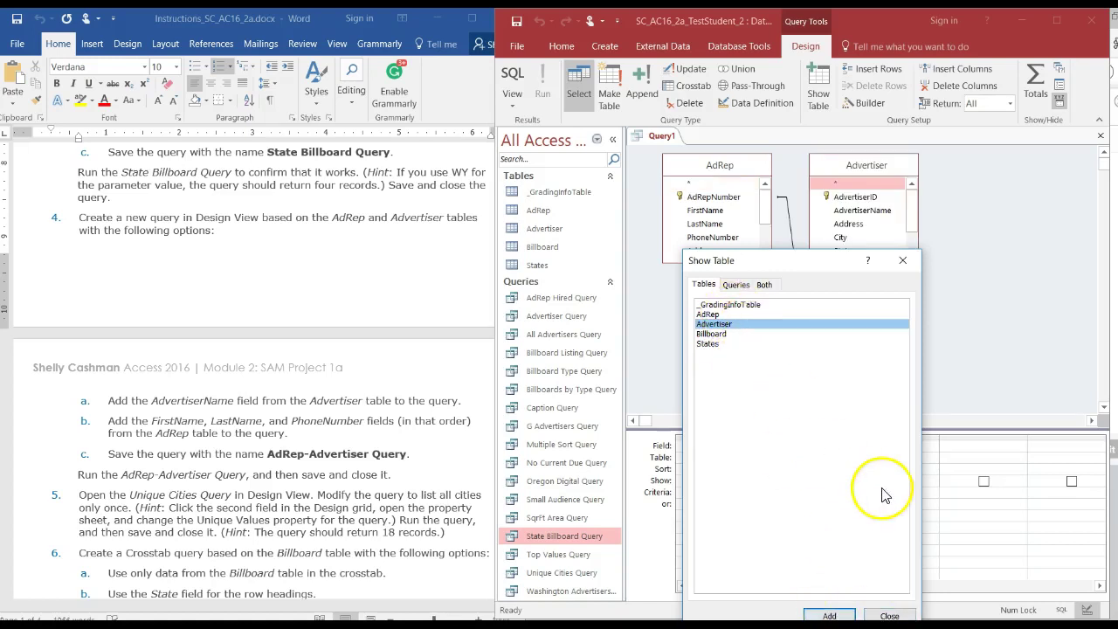
{"action": "left_click", "coordinate": [889, 614]}
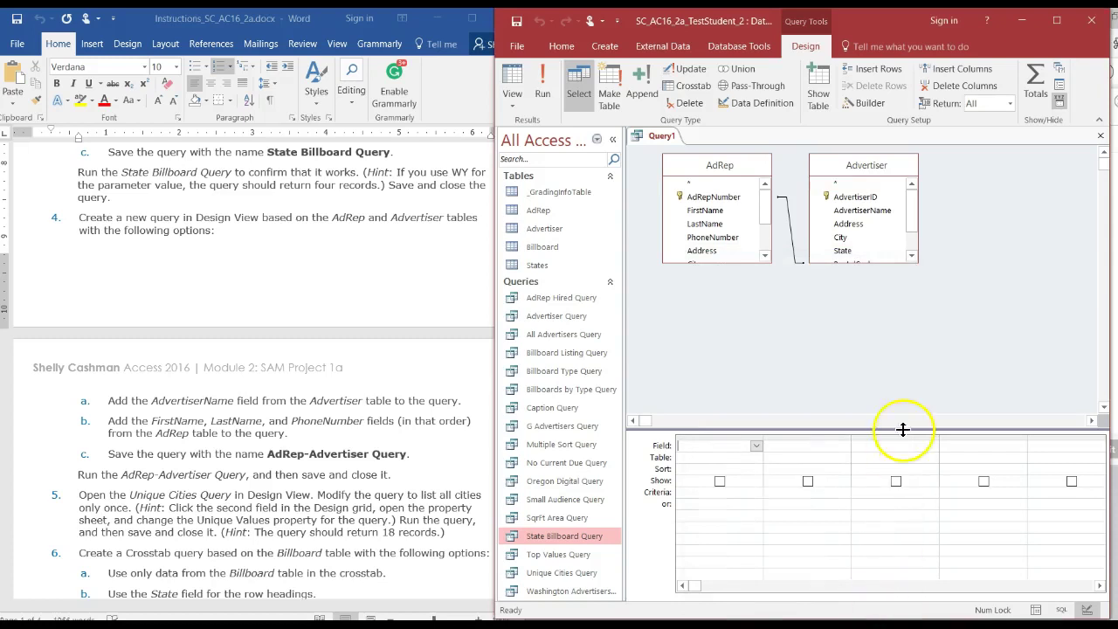
Step: Enlarge the AdRep and Advertiser field lists to show every field
{"action": "left_click", "coordinate": [741, 260]}
{"action": "left_click_drag", "start_coordinate": [740, 260], "coordinate": [743, 365]}
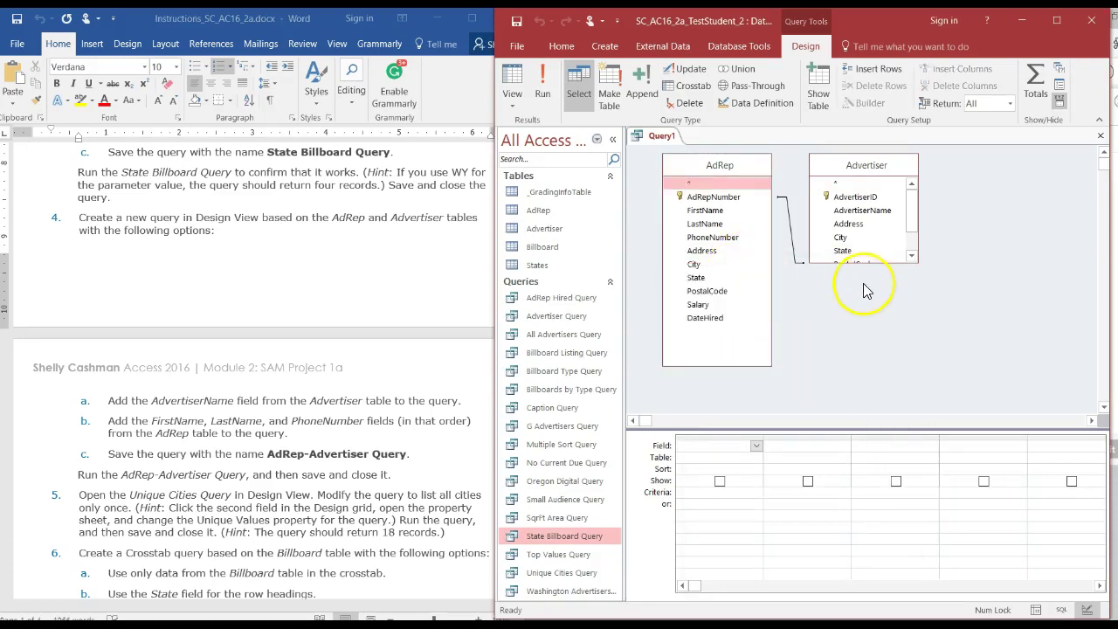
{"action": "left_click_drag", "start_coordinate": [856, 260], "coordinate": [874, 366]}
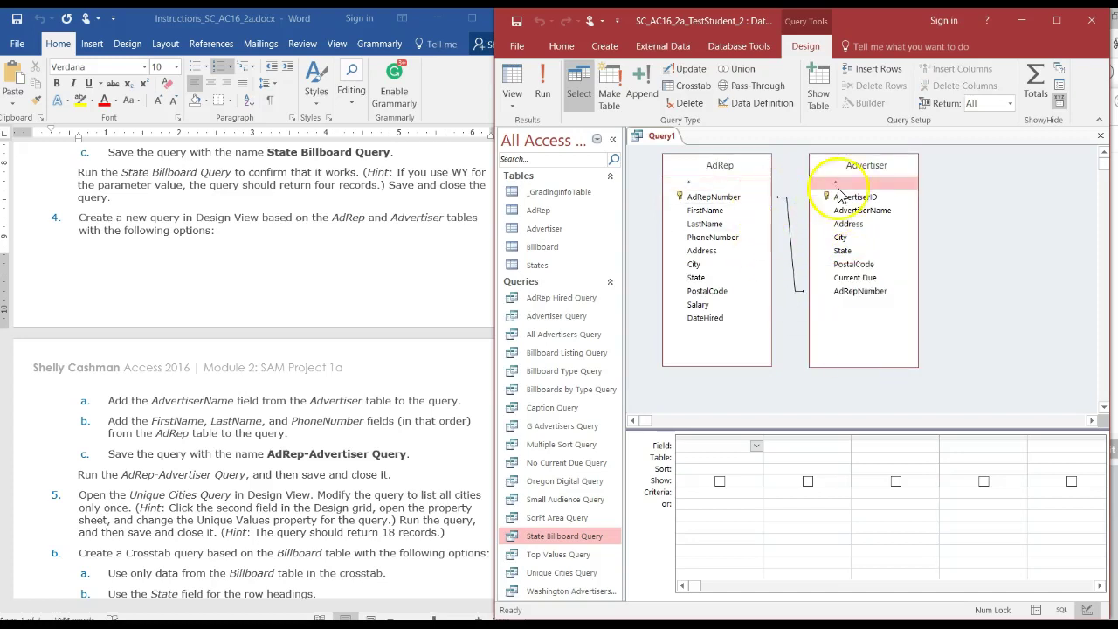
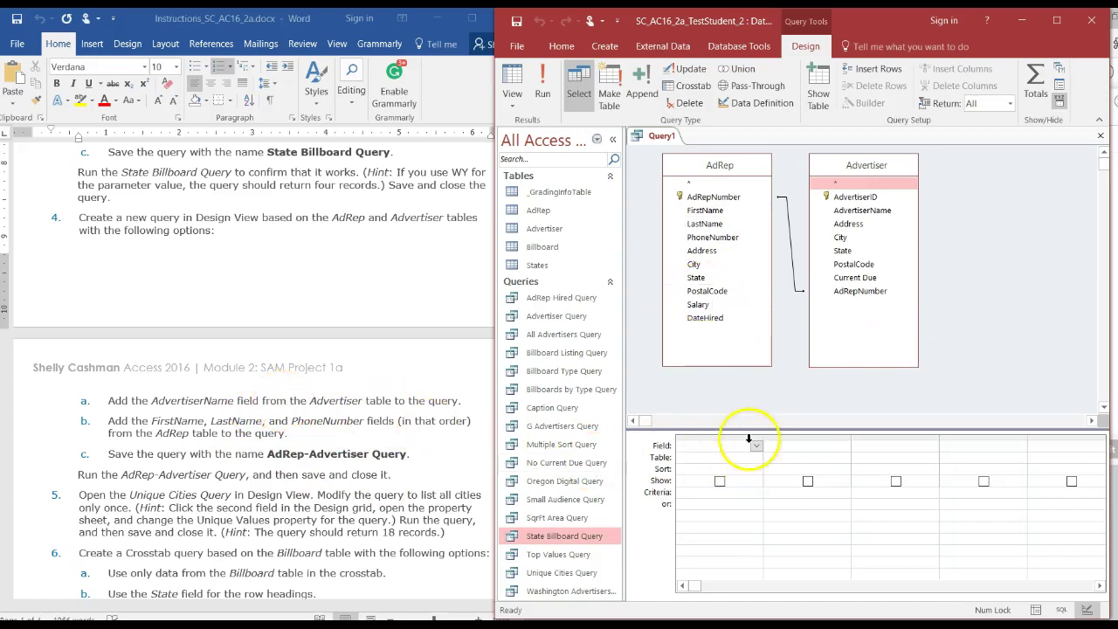
{"action": "left_click", "coordinate": [692, 444]}
{"action": "left_click", "coordinate": [756, 446]}
{"action": "left_click", "coordinate": [704, 448]}
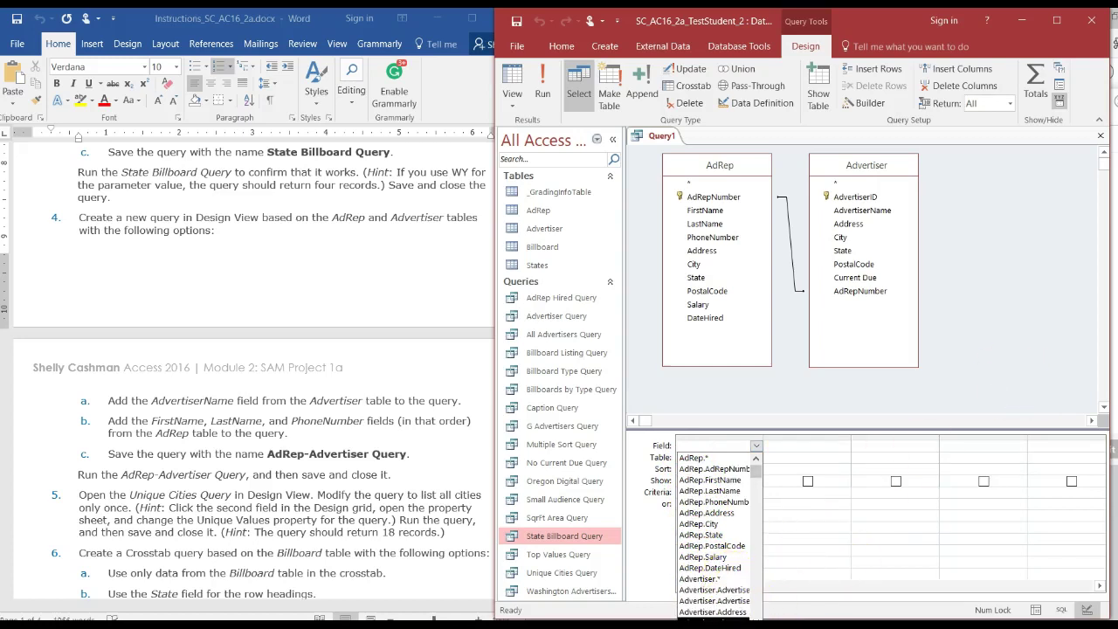
{"action": "left_click", "coordinate": [814, 416]}
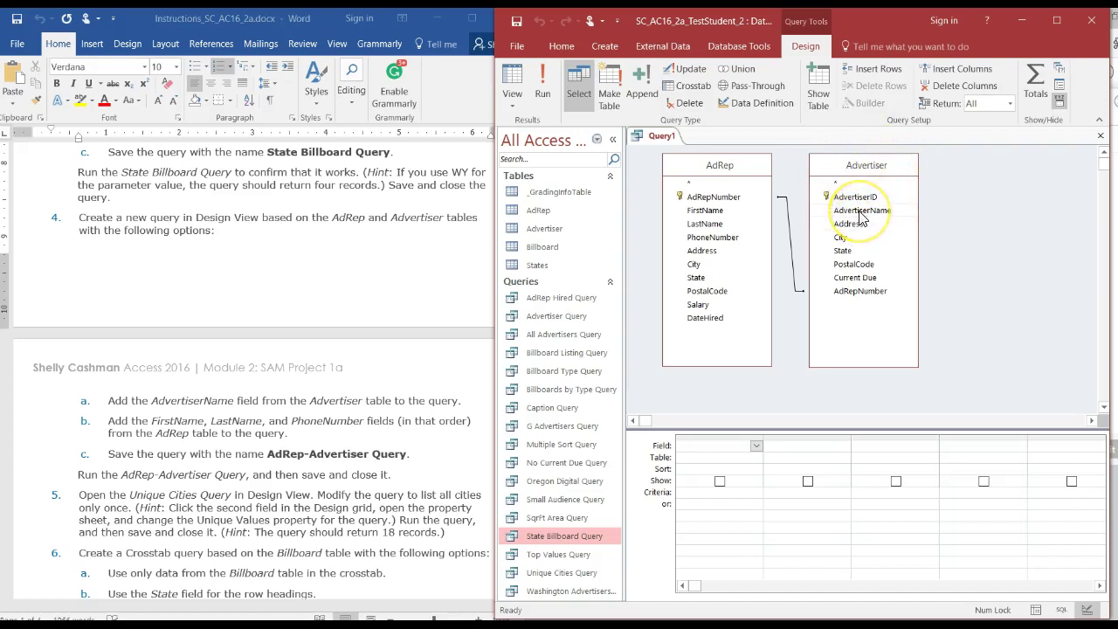
Step: Add AdvertiserName from the Advertiser table, followed by FirstName, LastName and PhoneNumber from the AdRep table, to the query
{"action": "left_click_drag", "start_coordinate": [860, 214], "coordinate": [717, 453]}
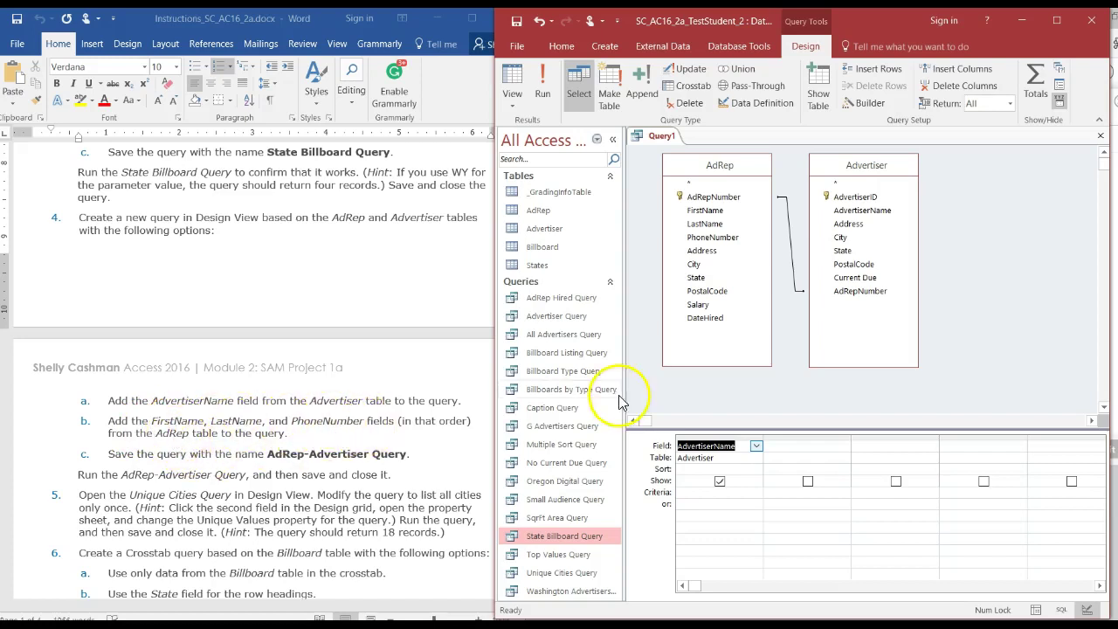
{"action": "left_click_drag", "start_coordinate": [706, 216], "coordinate": [817, 449]}
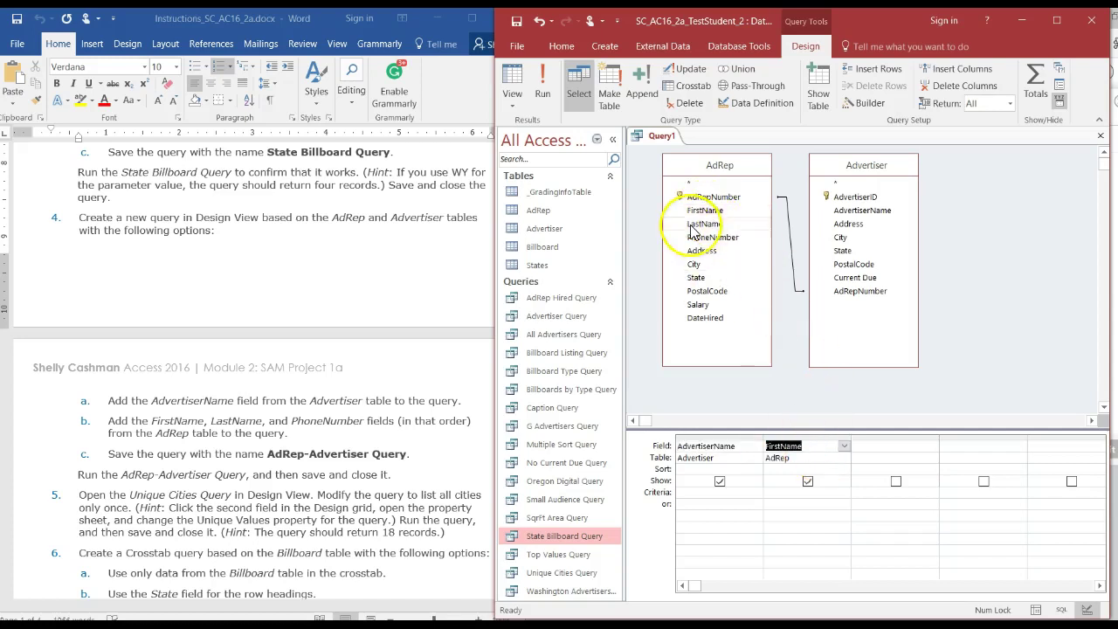
{"action": "left_click_drag", "start_coordinate": [691, 227], "coordinate": [873, 447]}
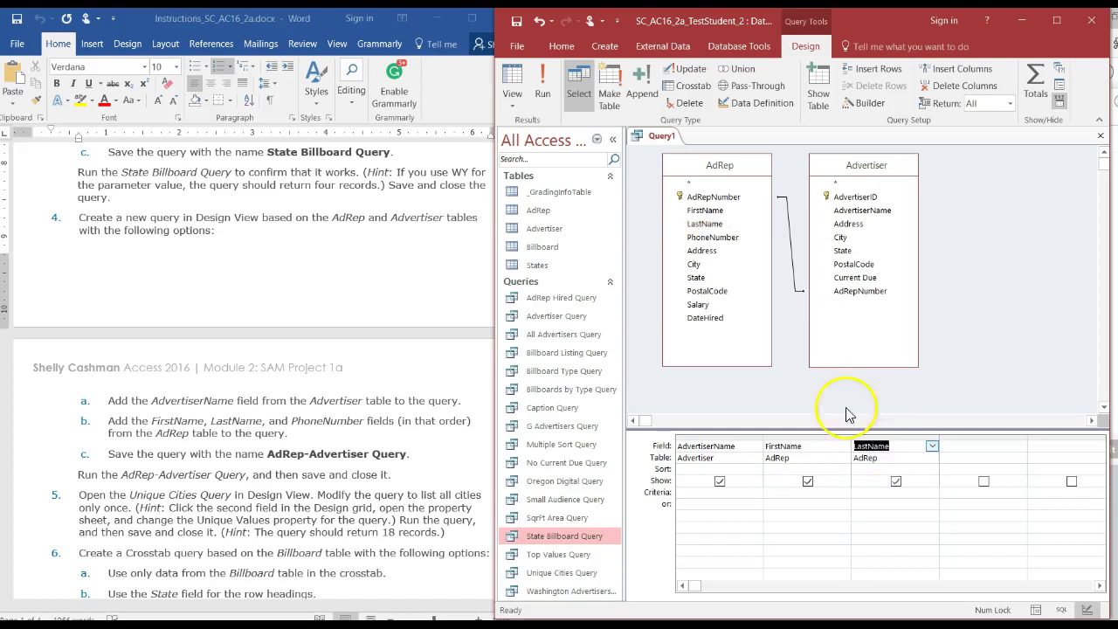
{"action": "left_click_drag", "start_coordinate": [709, 241], "coordinate": [956, 450]}
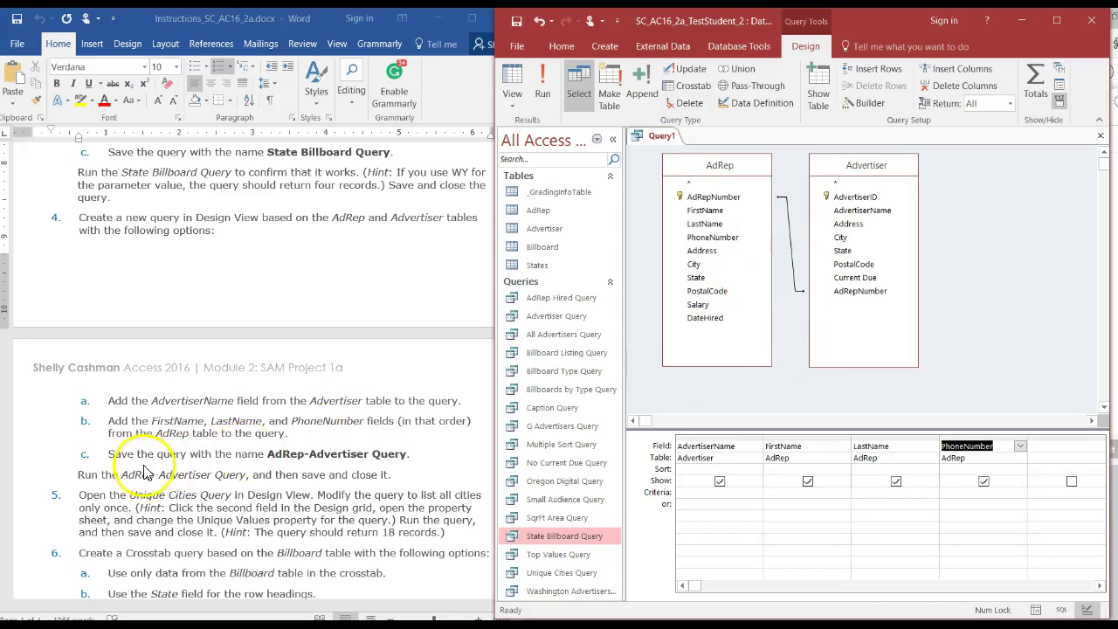
Step: Save the two-table query with the name AdRep-Advertiser Query
{"action": "right_click", "coordinate": [648, 142]}
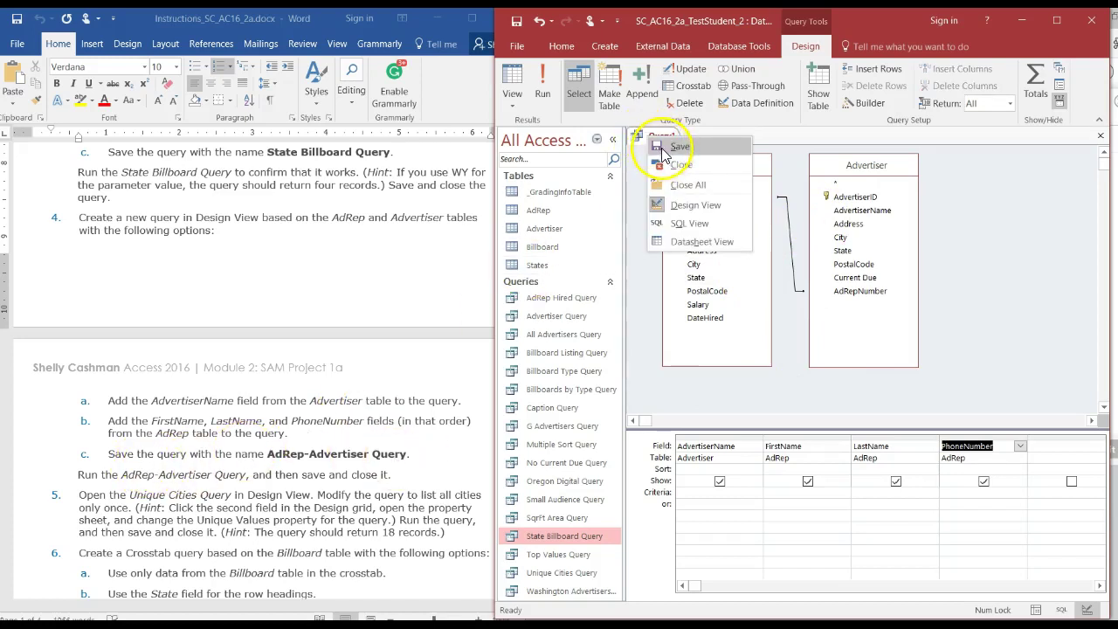
{"action": "left_click", "coordinate": [678, 147]}
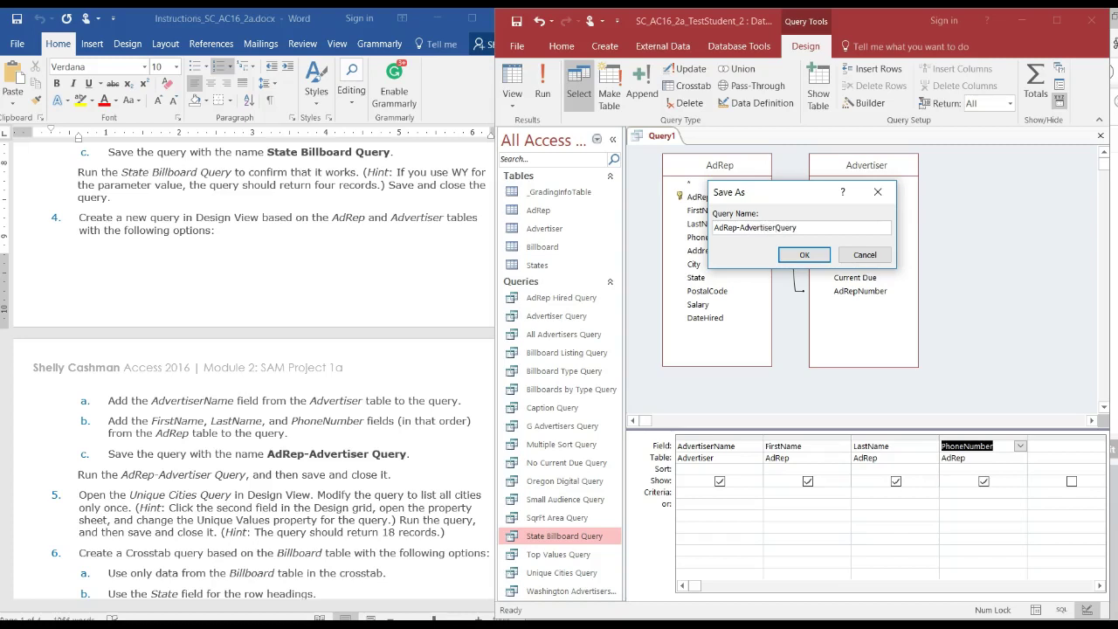
{"action": "left_click", "coordinate": [803, 255]}
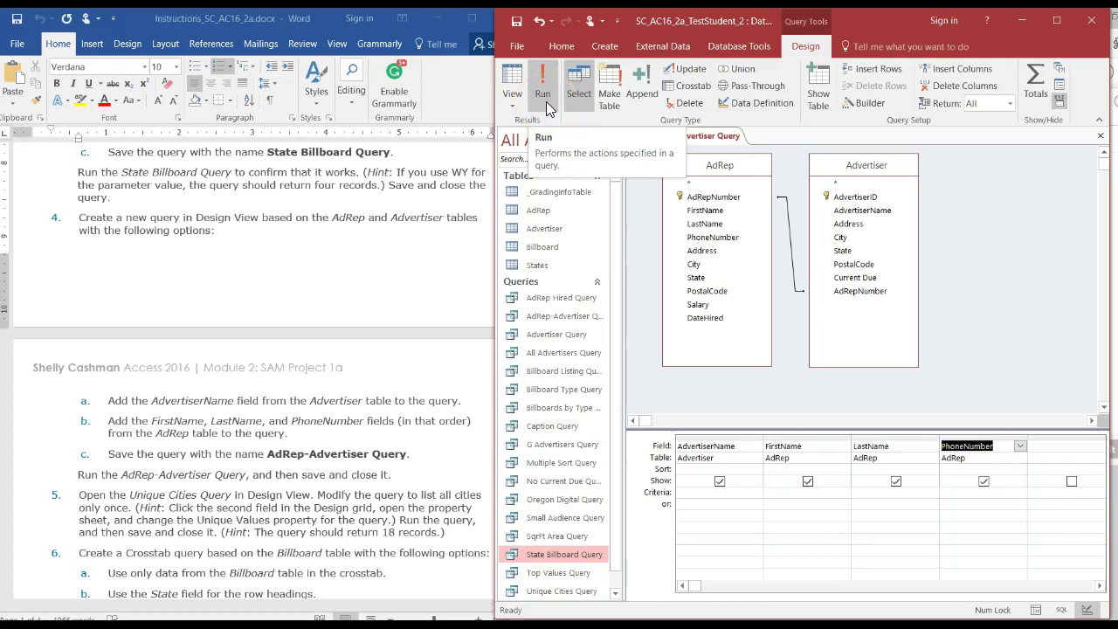
Step: Run the AdRep-Advertiser Query, save and close it, and return to the instructions in Word
{"action": "left_click", "coordinate": [546, 101]}
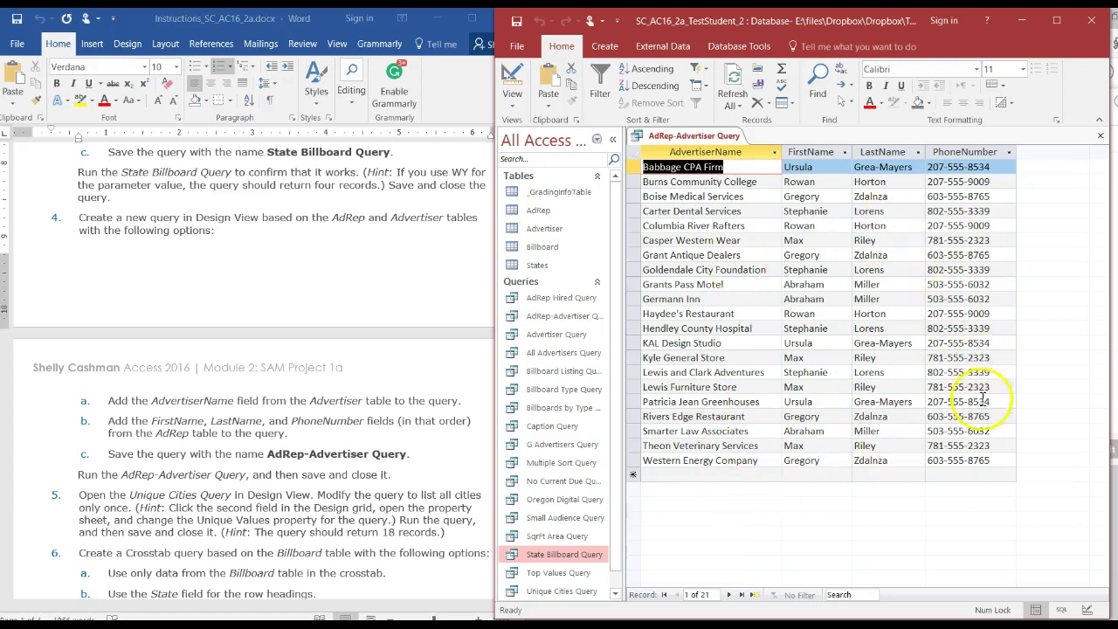
{"action": "right_click", "coordinate": [688, 139]}
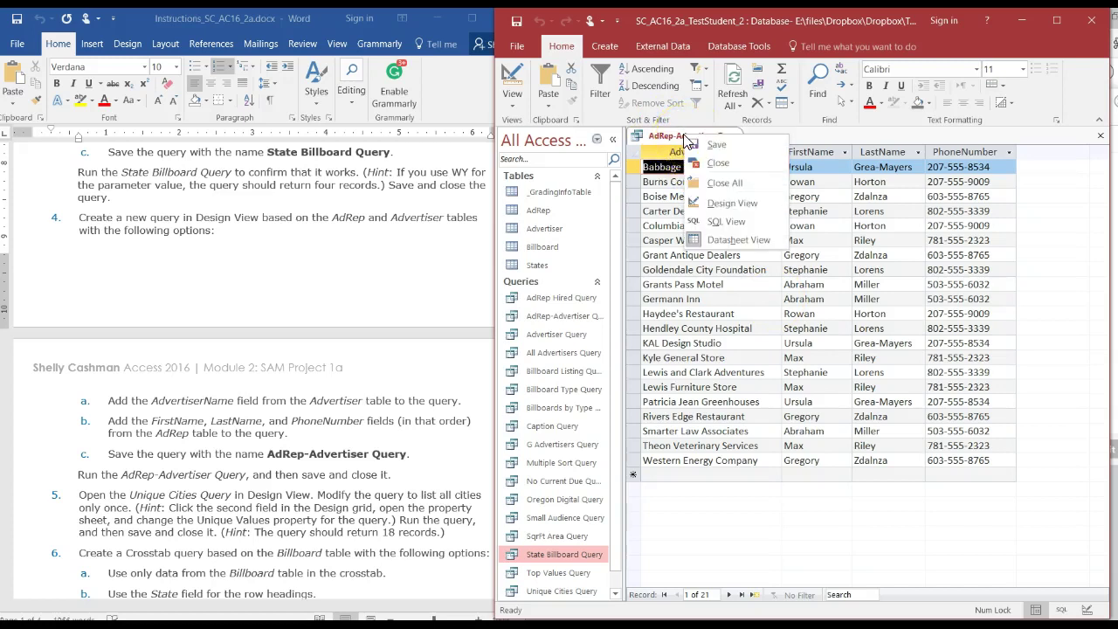
{"action": "left_click", "coordinate": [712, 145]}
{"action": "right_click", "coordinate": [688, 142]}
{"action": "left_click", "coordinate": [718, 167]}
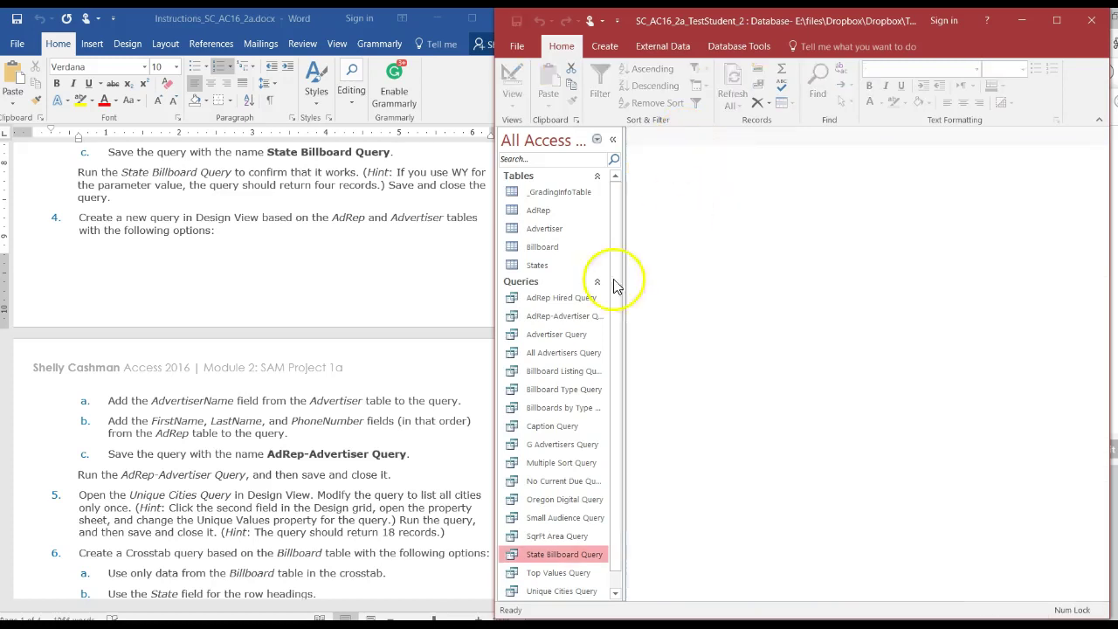
{"action": "left_click", "coordinate": [393, 479]}
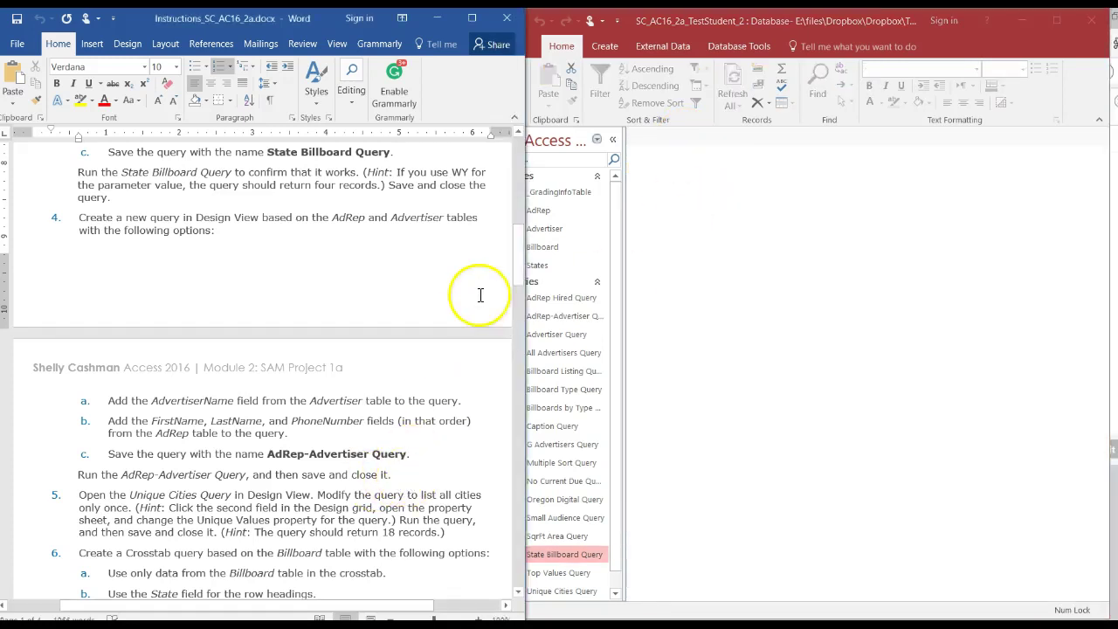
Step: Open the Unique Cities Query in Design View and enlarge its Advertiser field list to show more fields
{"action": "left_click_drag", "start_coordinate": [516, 284], "coordinate": [520, 320]}
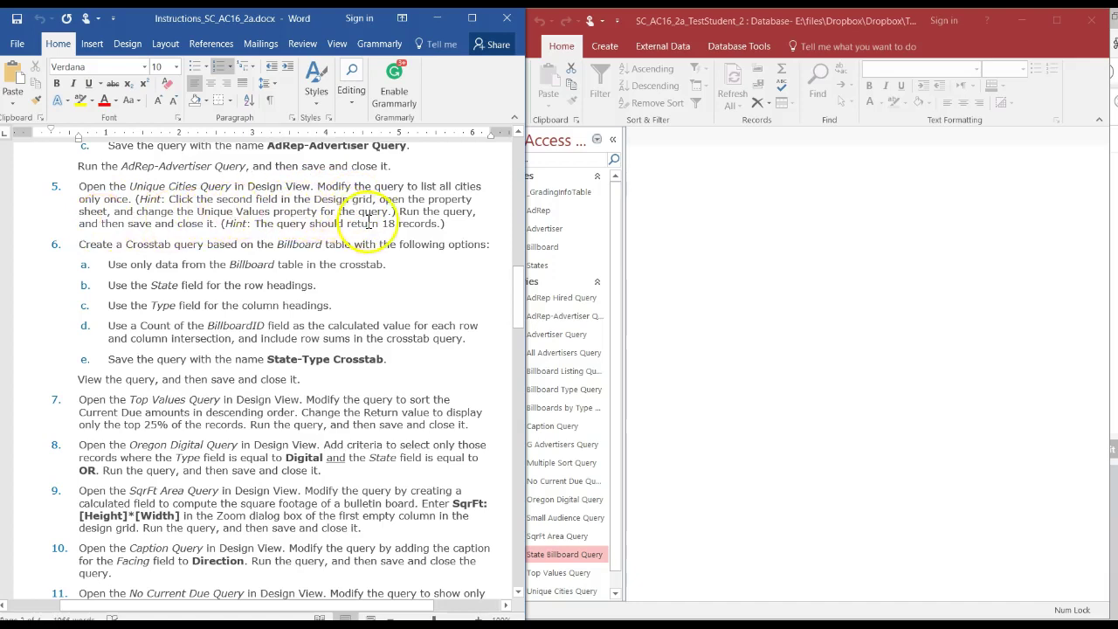
{"action": "left_click", "coordinate": [691, 302]}
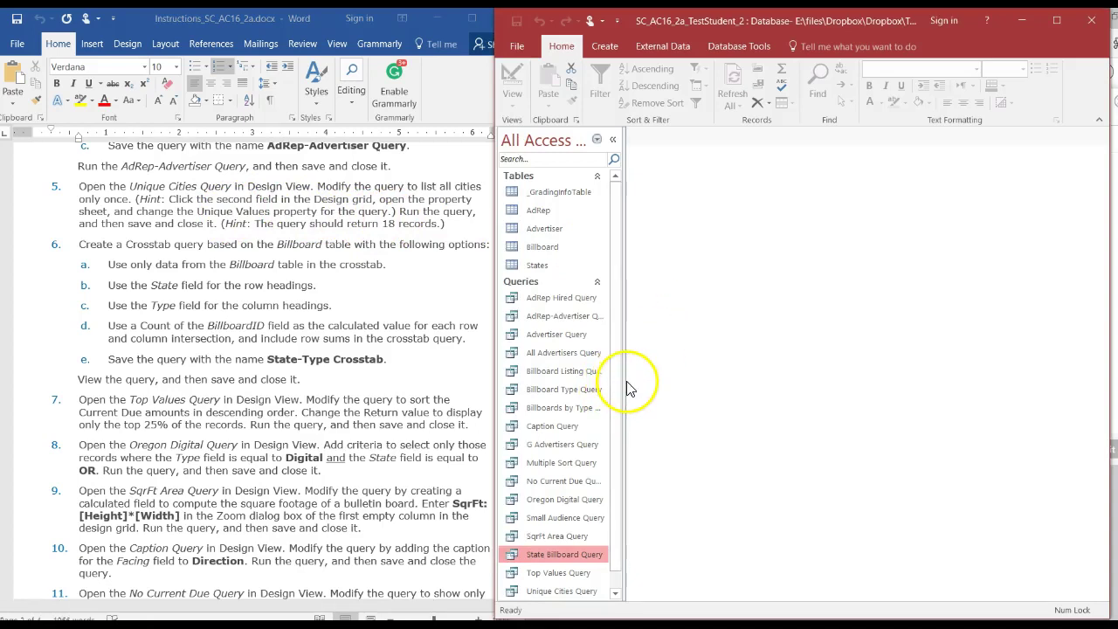
{"action": "left_click_drag", "start_coordinate": [622, 381], "coordinate": [769, 341]}
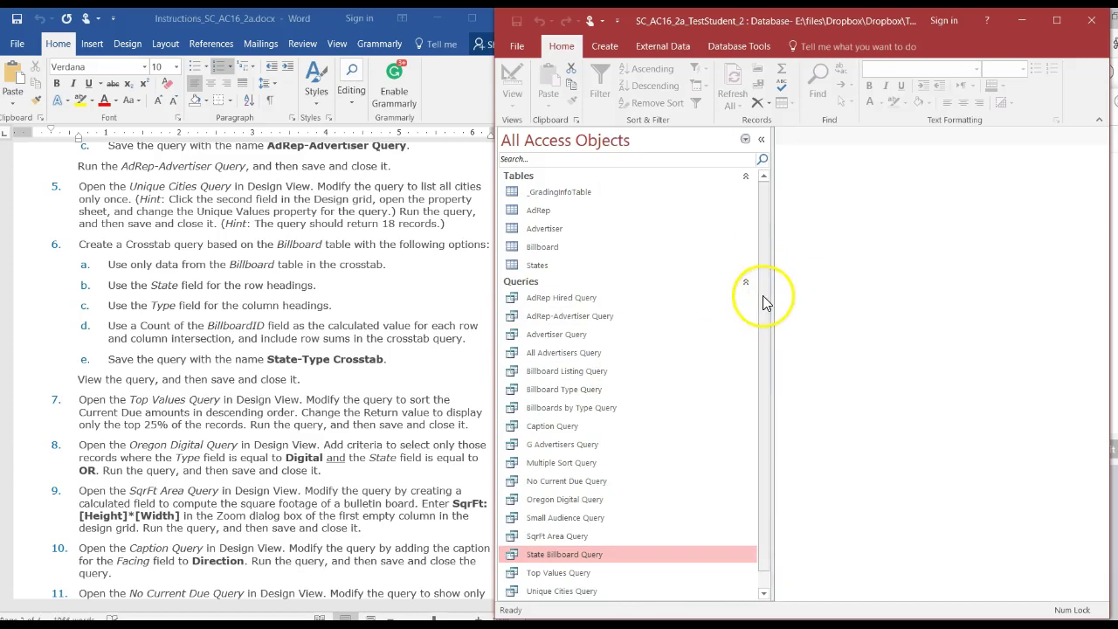
{"action": "scroll", "coordinate": [768, 367], "scroll_direction": "down", "scroll_amount": 1}
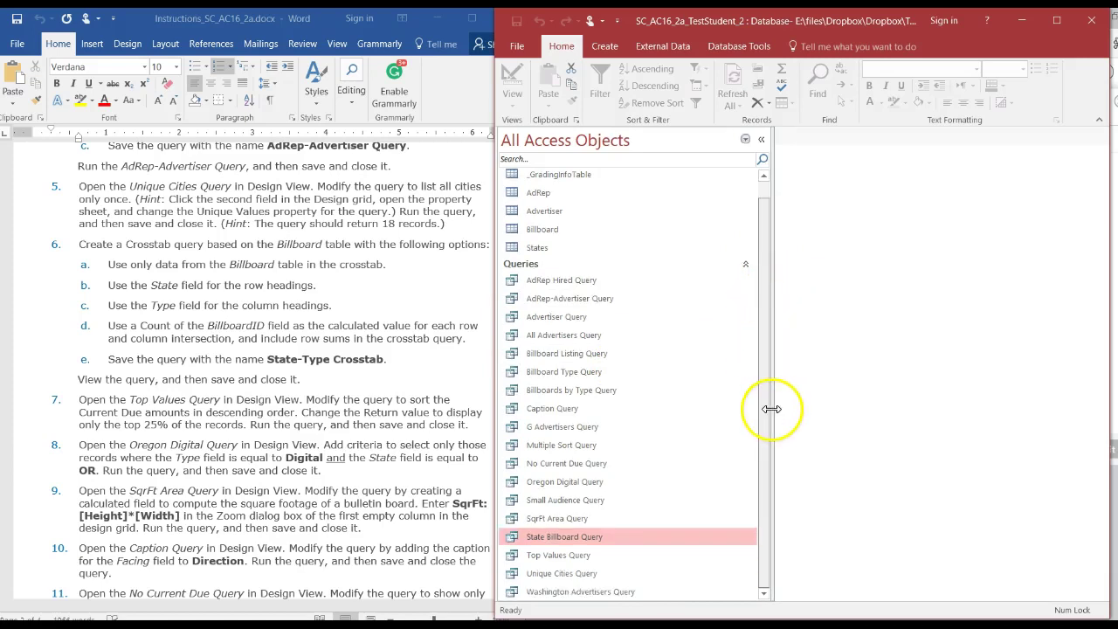
{"action": "left_click", "coordinate": [576, 574]}
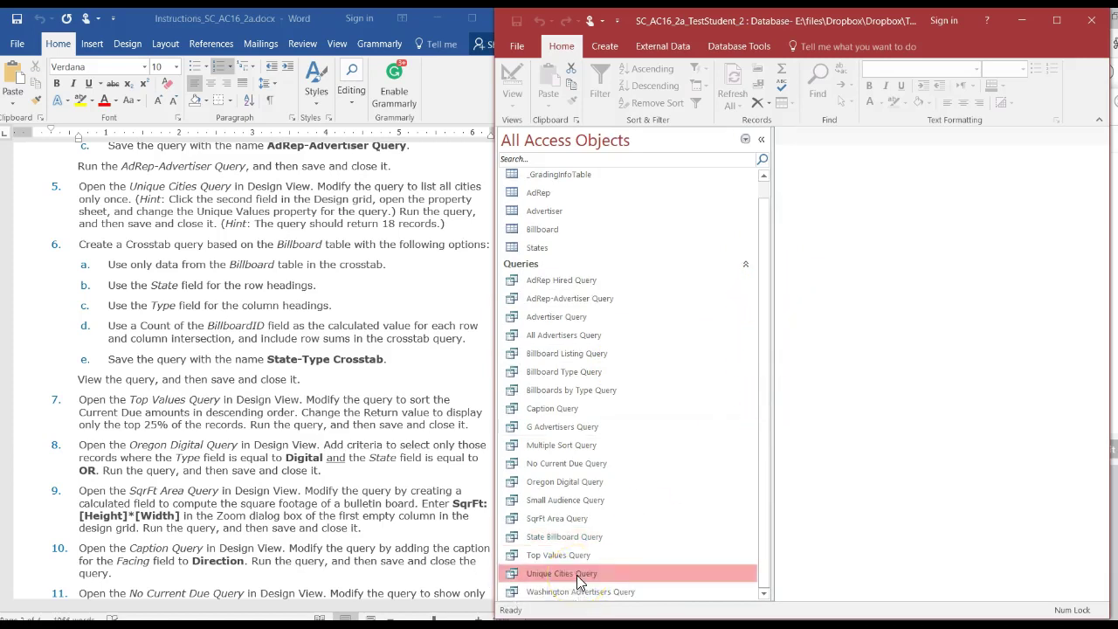
{"action": "right_click", "coordinate": [576, 575]}
{"action": "left_click", "coordinate": [615, 417]}
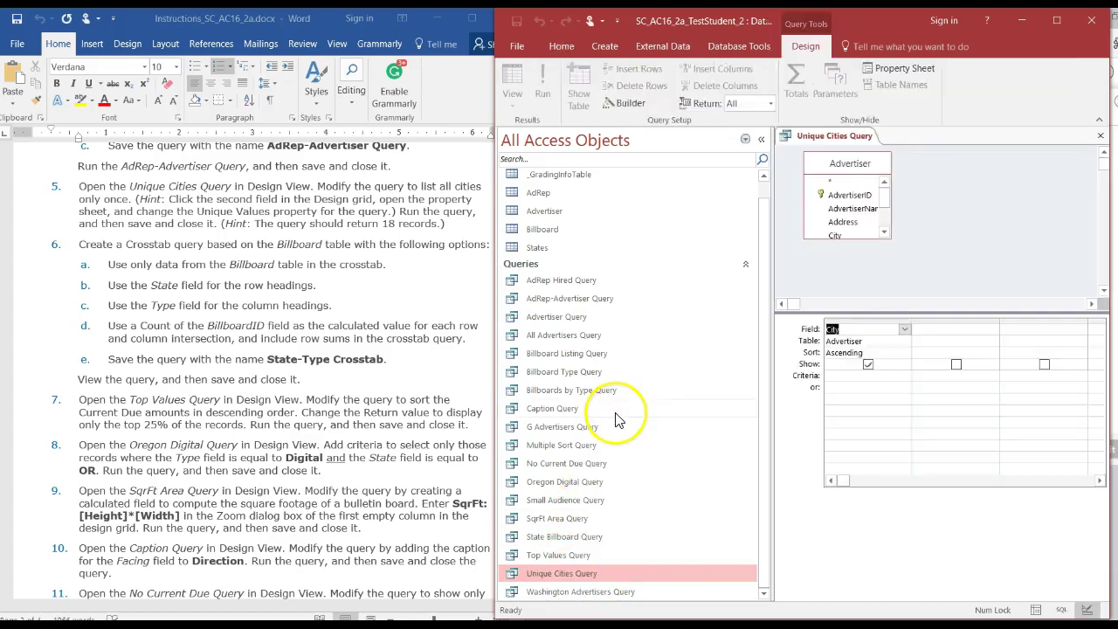
{"action": "left_click_drag", "start_coordinate": [773, 290], "coordinate": [616, 278]}
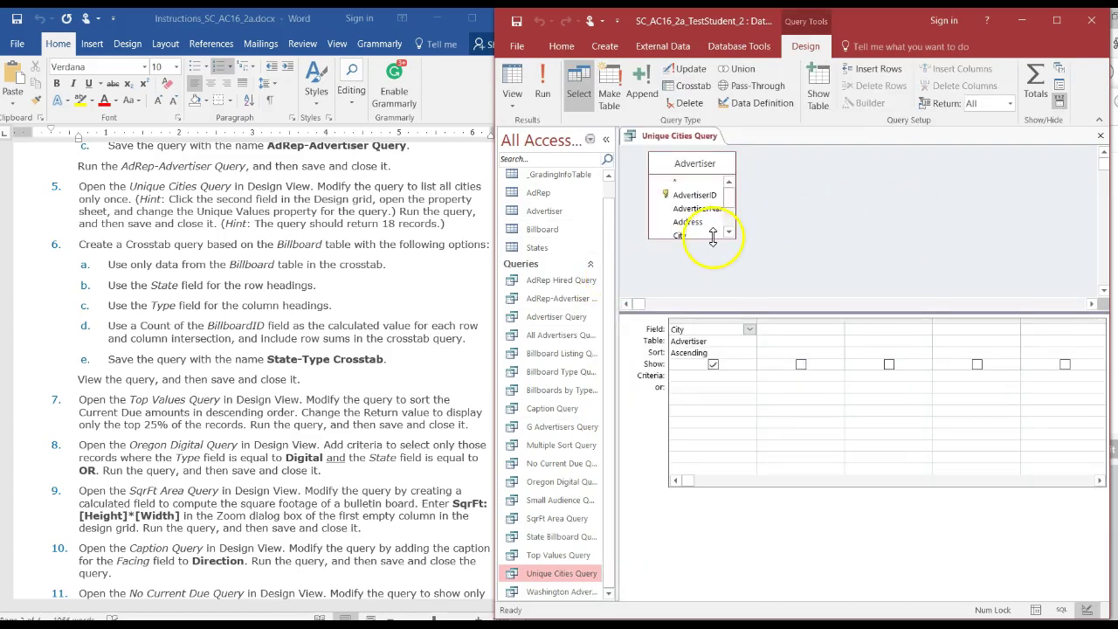
{"action": "left_click_drag", "start_coordinate": [713, 237], "coordinate": [714, 292]}
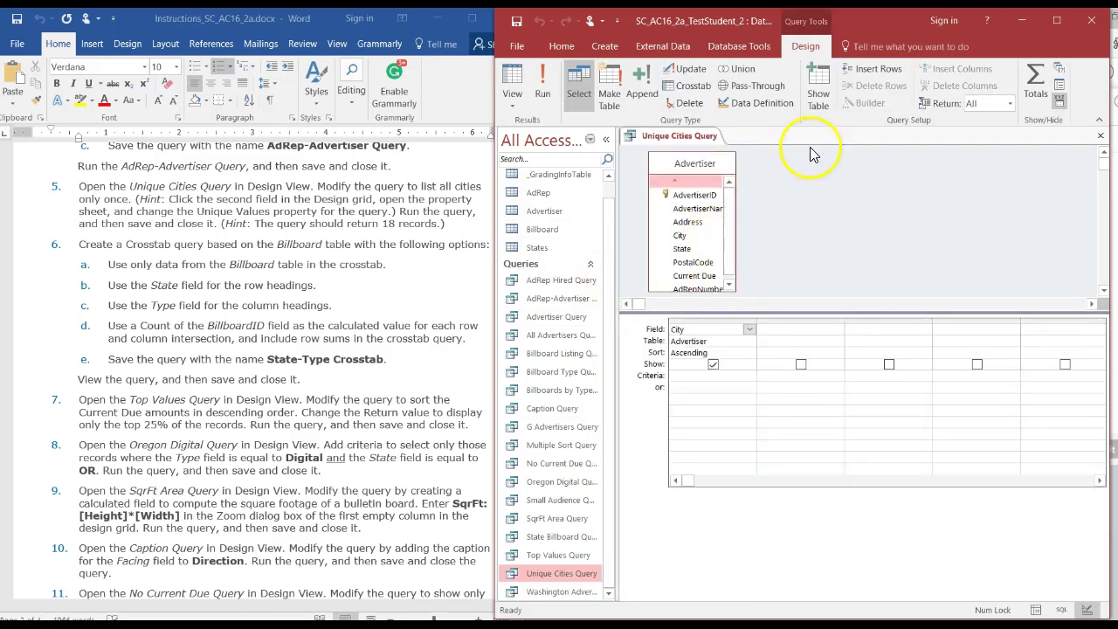
Step: Run the Unique Cities Query to check the city list for duplicates, and return to Design View
{"action": "left_click", "coordinate": [542, 96]}
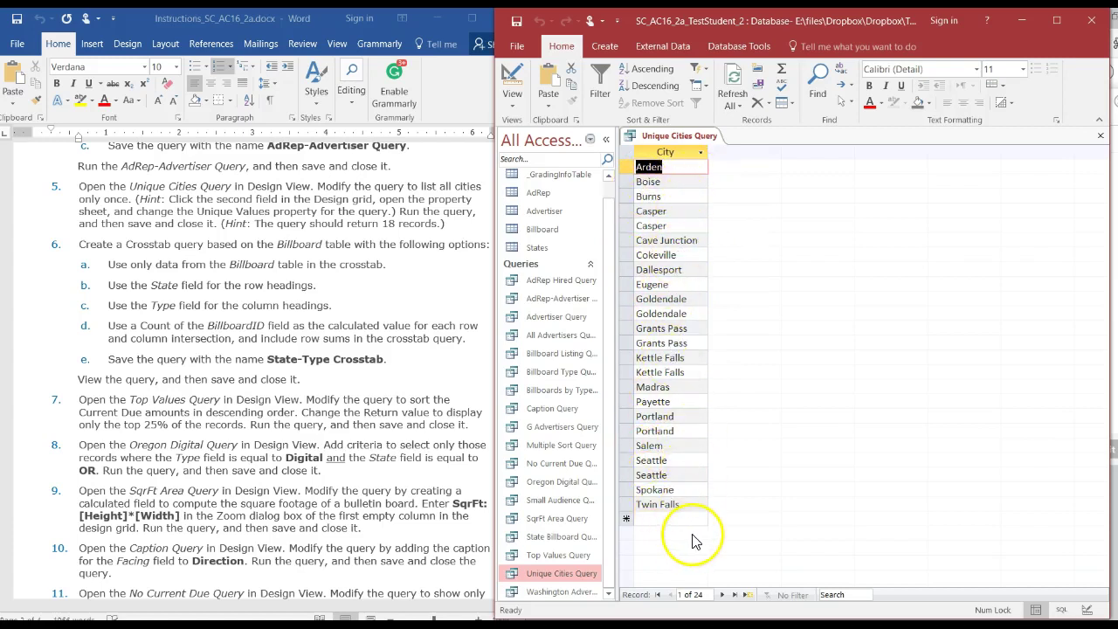
{"action": "left_click", "coordinate": [517, 103]}
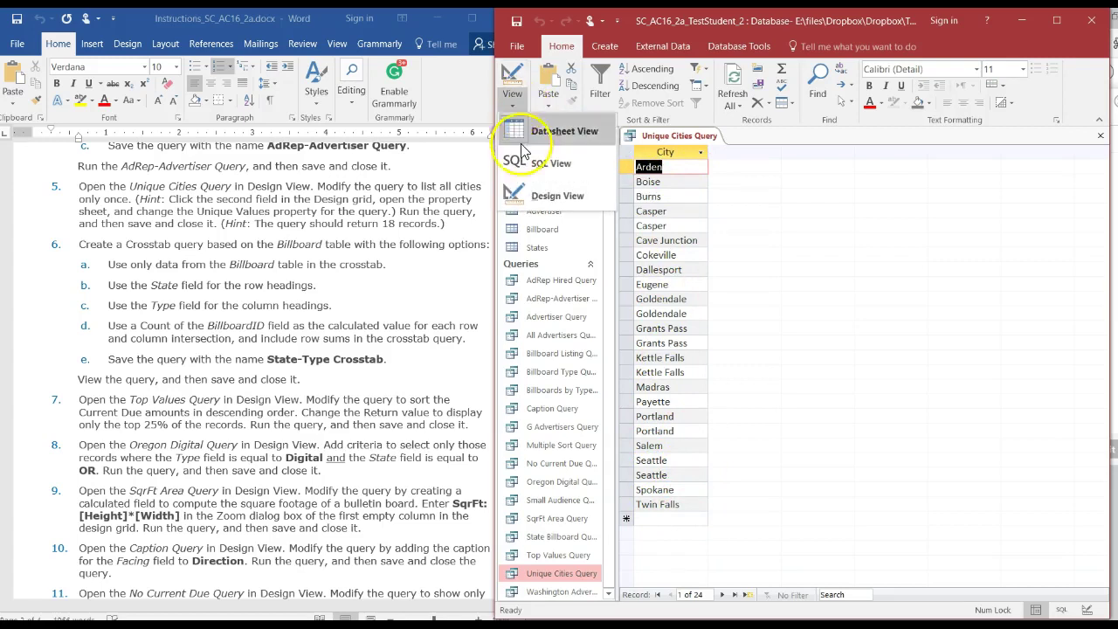
{"action": "left_click", "coordinate": [550, 195]}
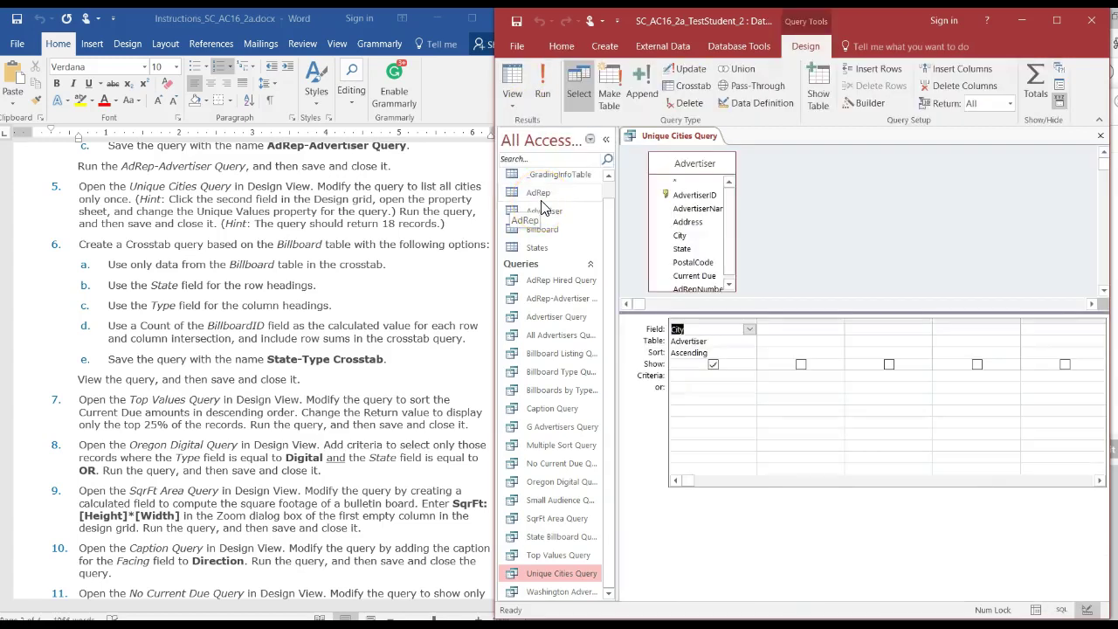
Step: Set the Unique Values property of the Unique Cities Query to Yes and save the query
{"action": "left_click", "coordinate": [783, 335]}
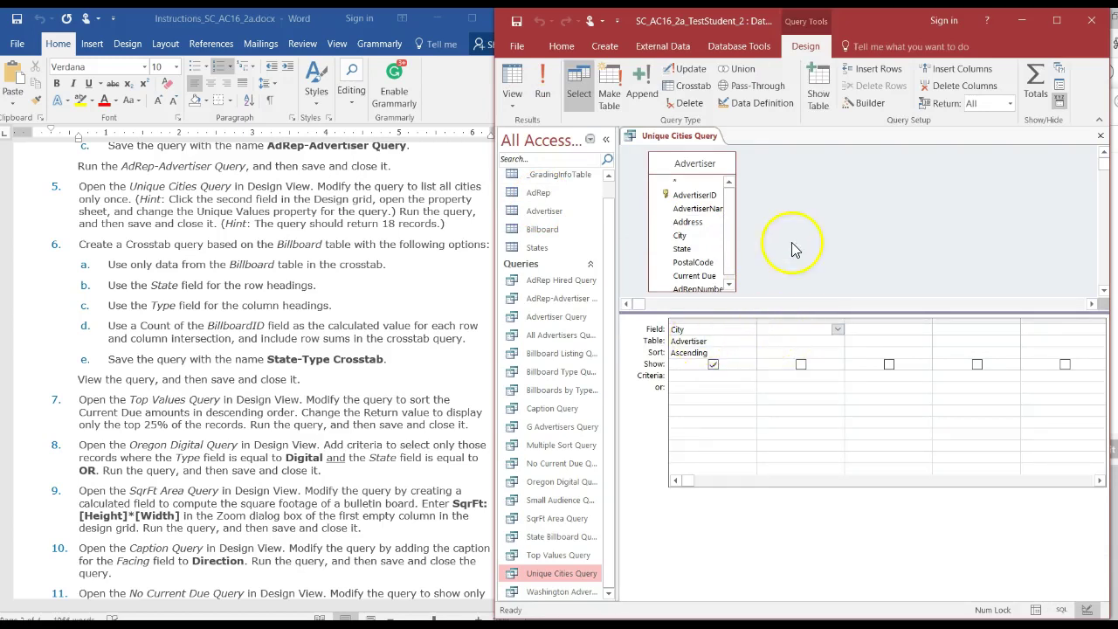
{"action": "left_click", "coordinate": [1003, 189]}
{"action": "left_click", "coordinate": [1056, 20]}
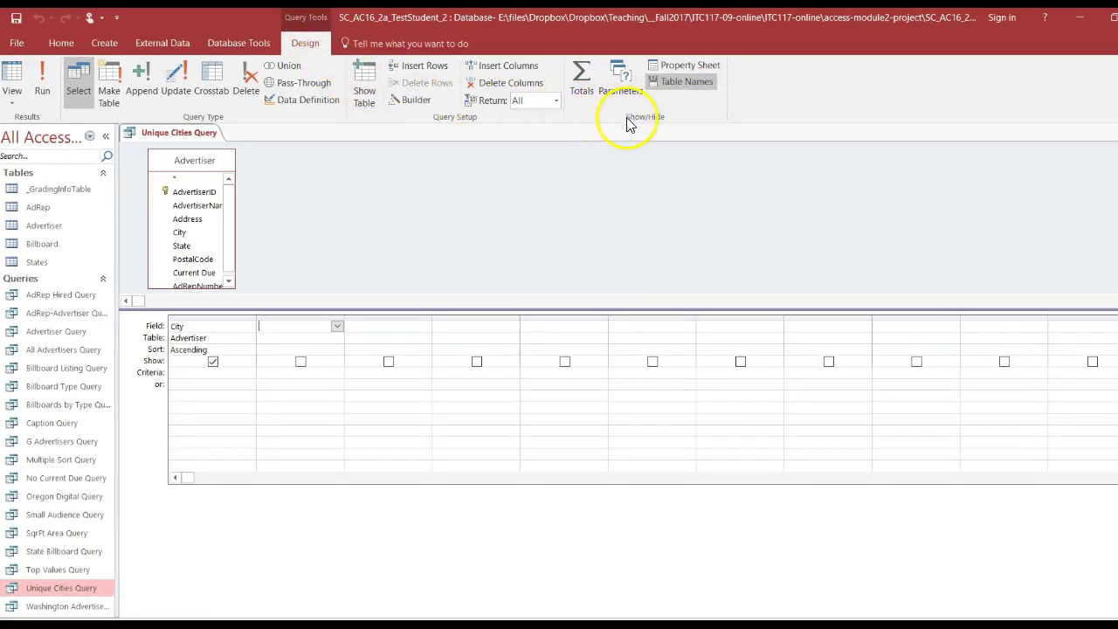
{"action": "left_click", "coordinate": [697, 68]}
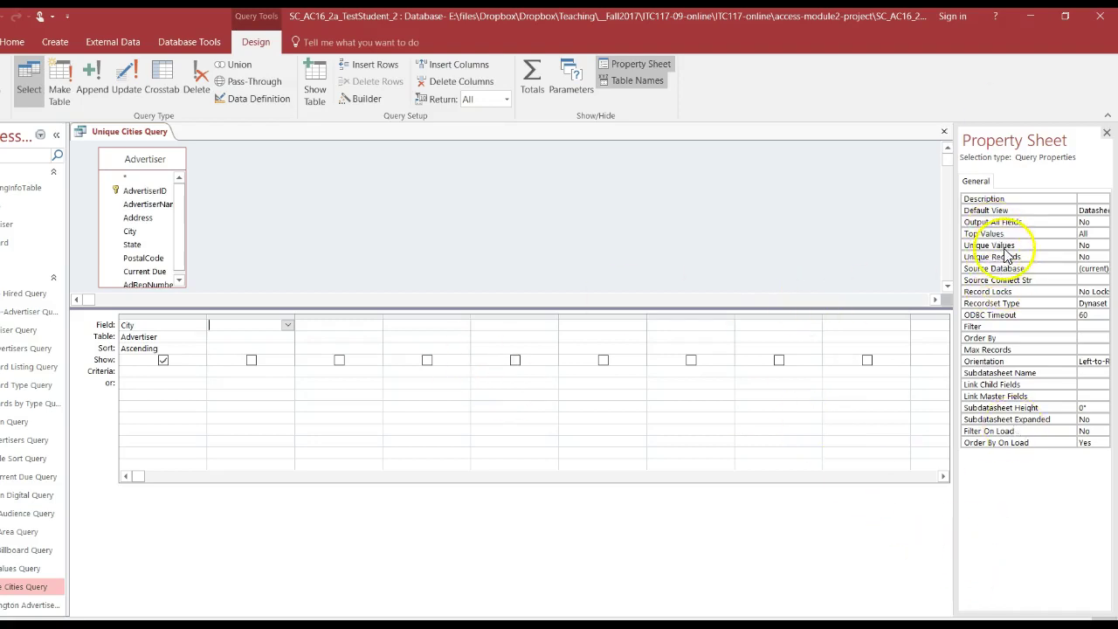
{"action": "left_click", "coordinate": [1089, 243]}
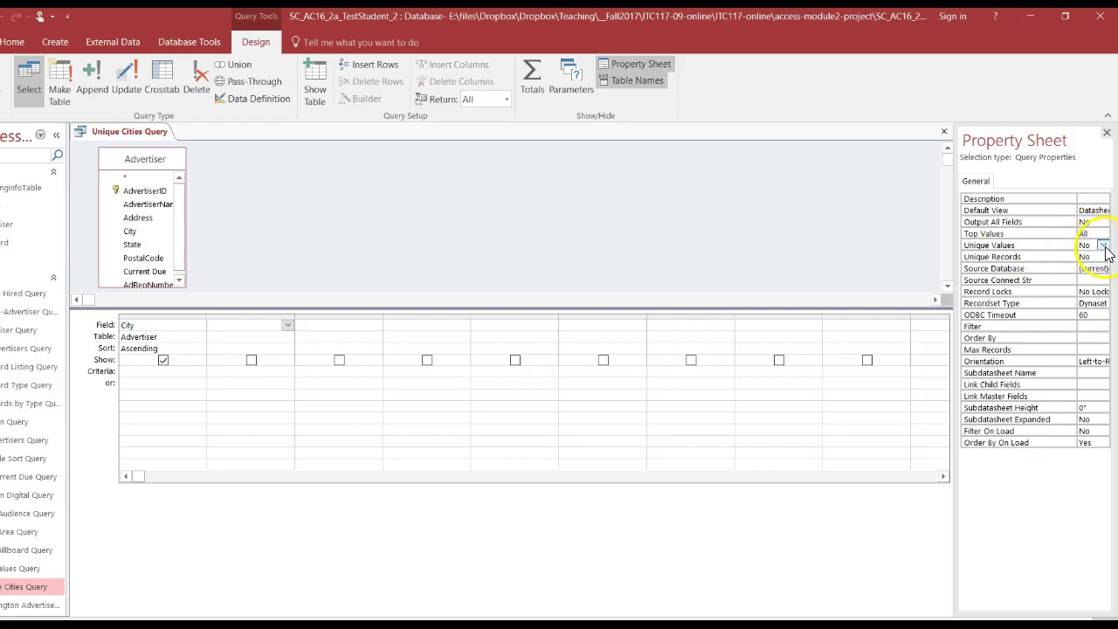
{"action": "left_click", "coordinate": [1103, 246]}
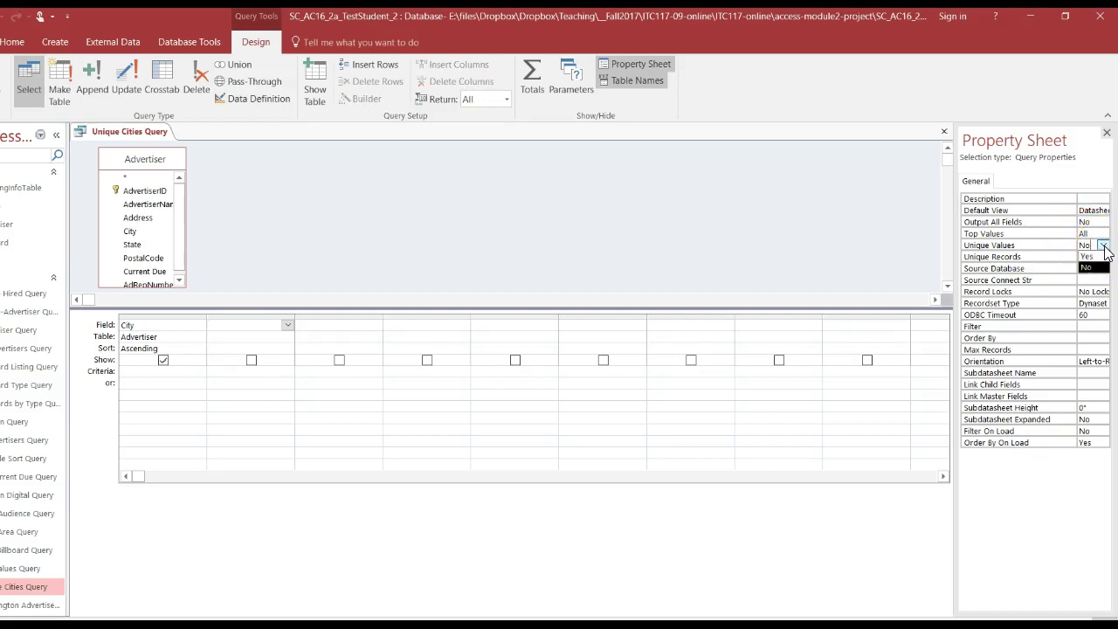
{"action": "left_click", "coordinate": [1097, 259]}
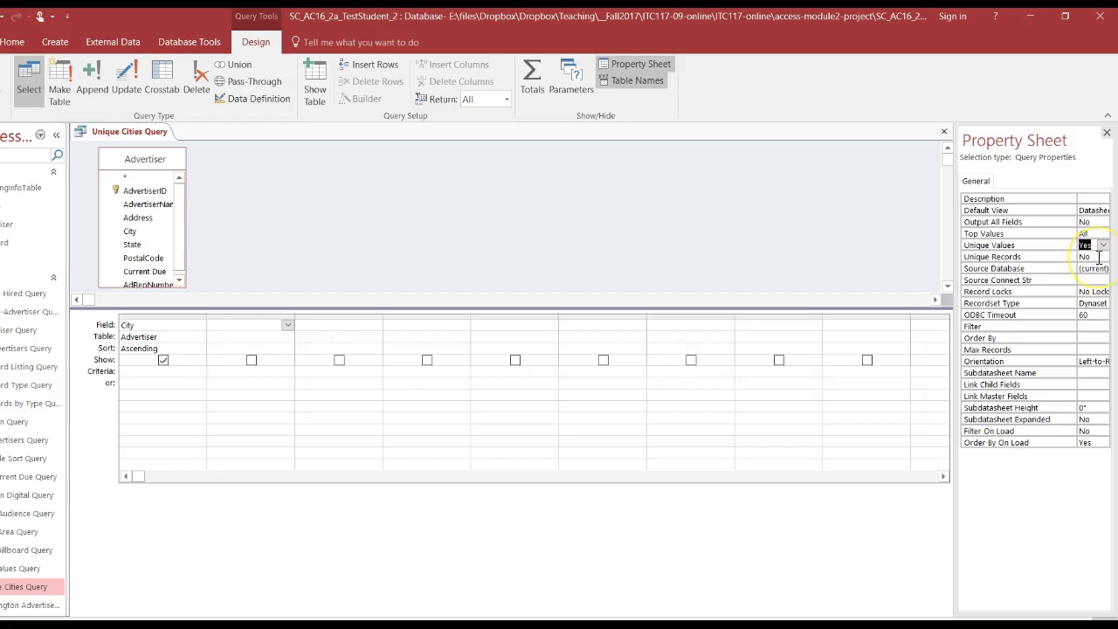
{"action": "right_click", "coordinate": [153, 135]}
{"action": "left_click", "coordinate": [168, 143]}
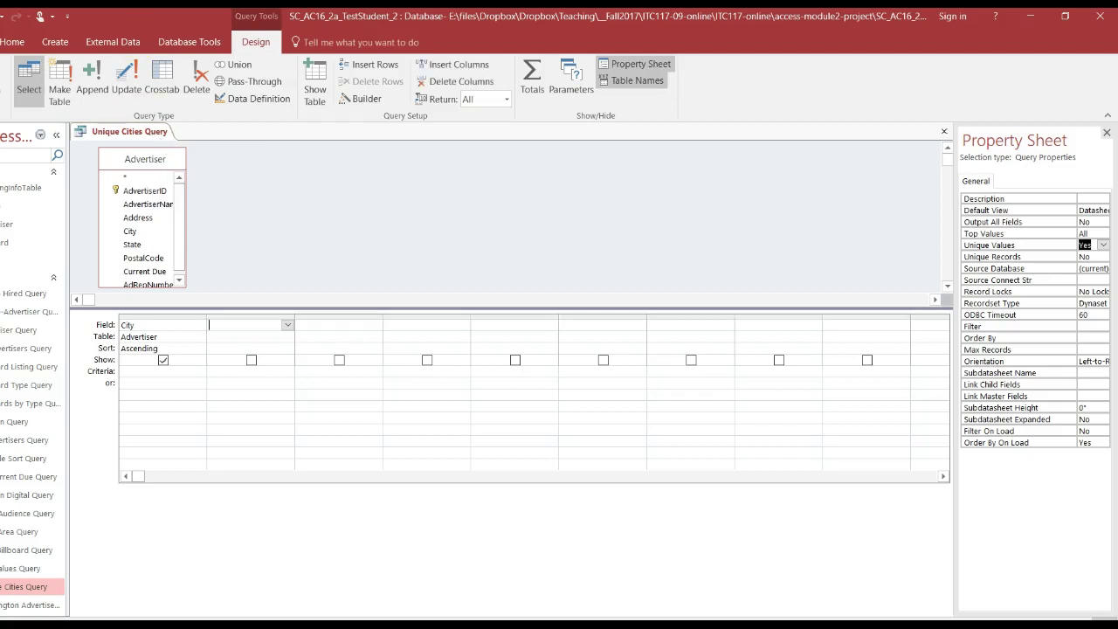
Step: Restore the maximized database window, place it beside the Word instructions, and close the property sheet
{"action": "left_click_drag", "start_coordinate": [427, 17], "coordinate": [440, 23]}
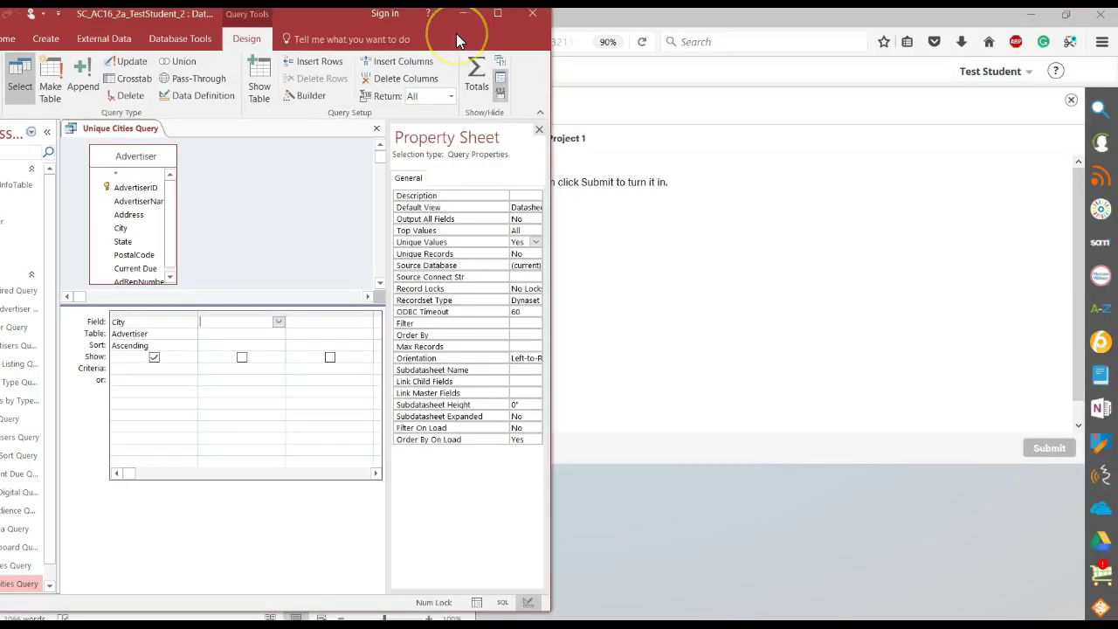
{"action": "left_click_drag", "start_coordinate": [456, 33], "coordinate": [730, 21]}
{"action": "left_click_drag", "start_coordinate": [486, 38], "coordinate": [895, 36]}
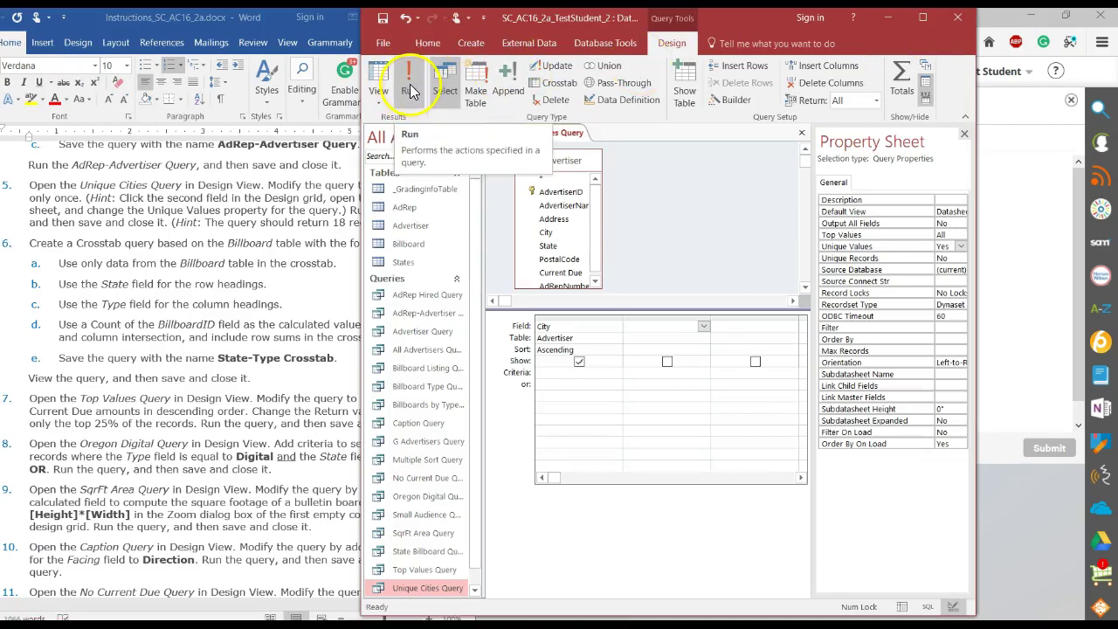
{"action": "left_click", "coordinate": [964, 134]}
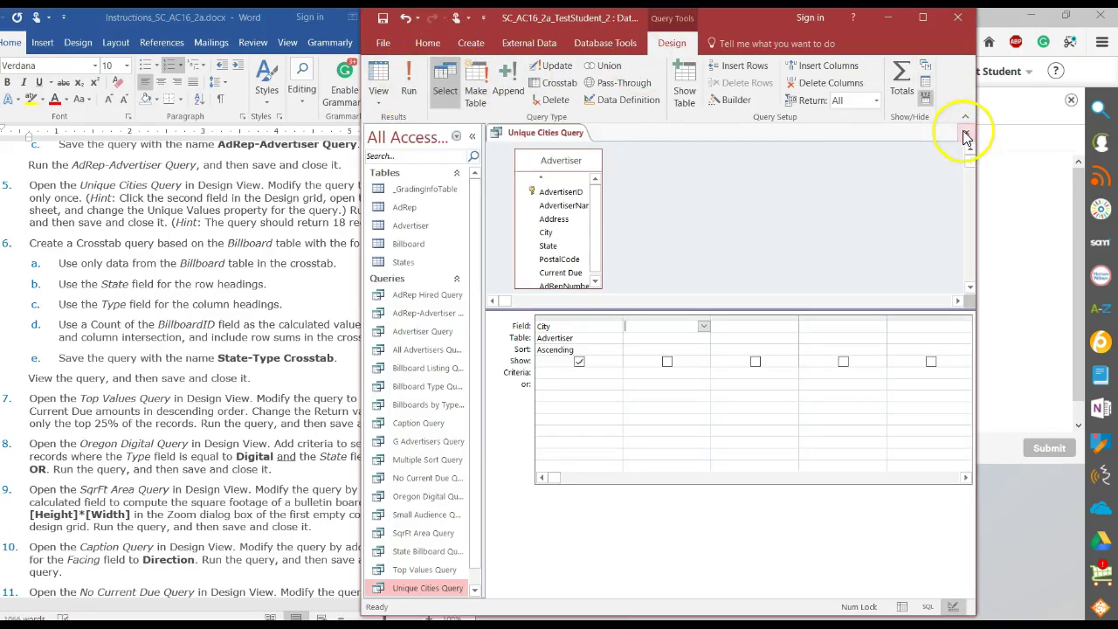
Step: Run the Unique Cities Query to list each city once, and save and close it
{"action": "left_click", "coordinate": [405, 101]}
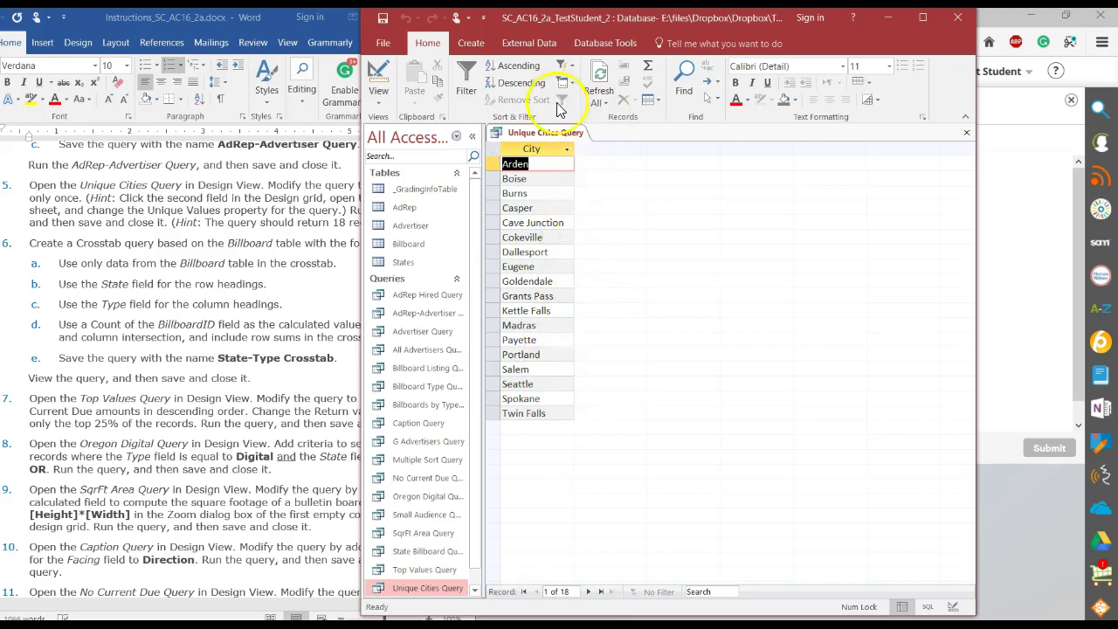
{"action": "right_click", "coordinate": [546, 138]}
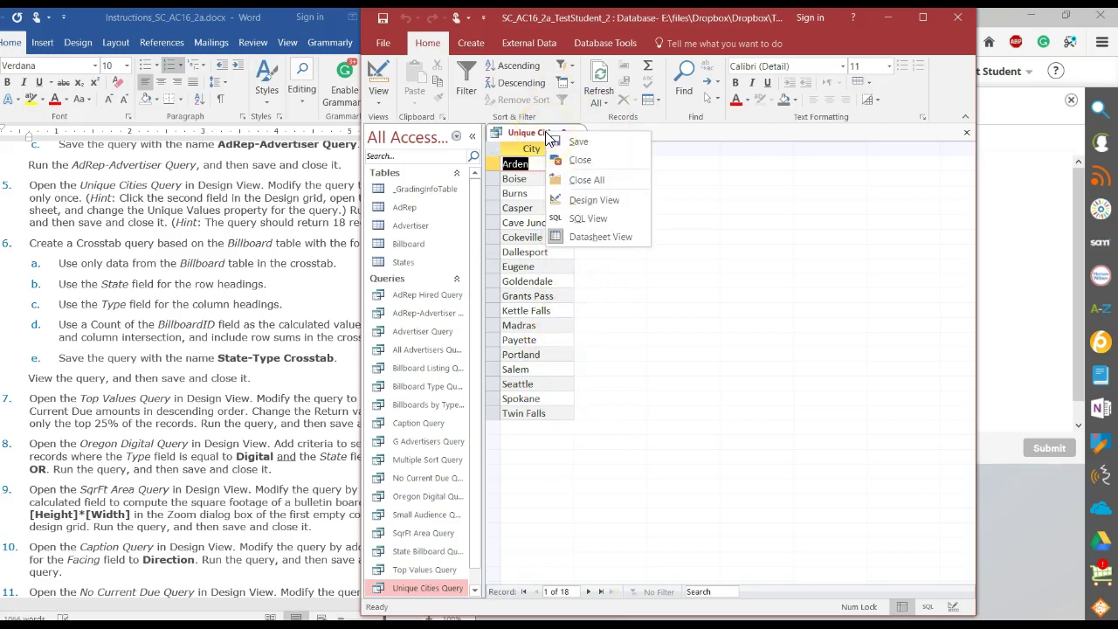
{"action": "left_click", "coordinate": [548, 139]}
{"action": "right_click", "coordinate": [548, 142]}
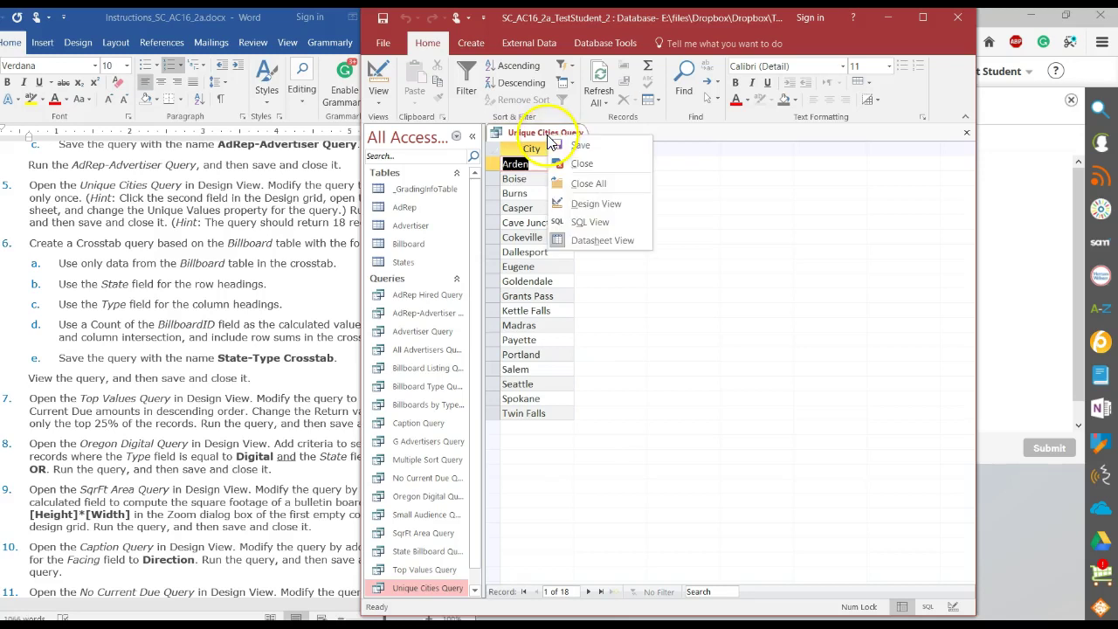
{"action": "left_click", "coordinate": [568, 161]}
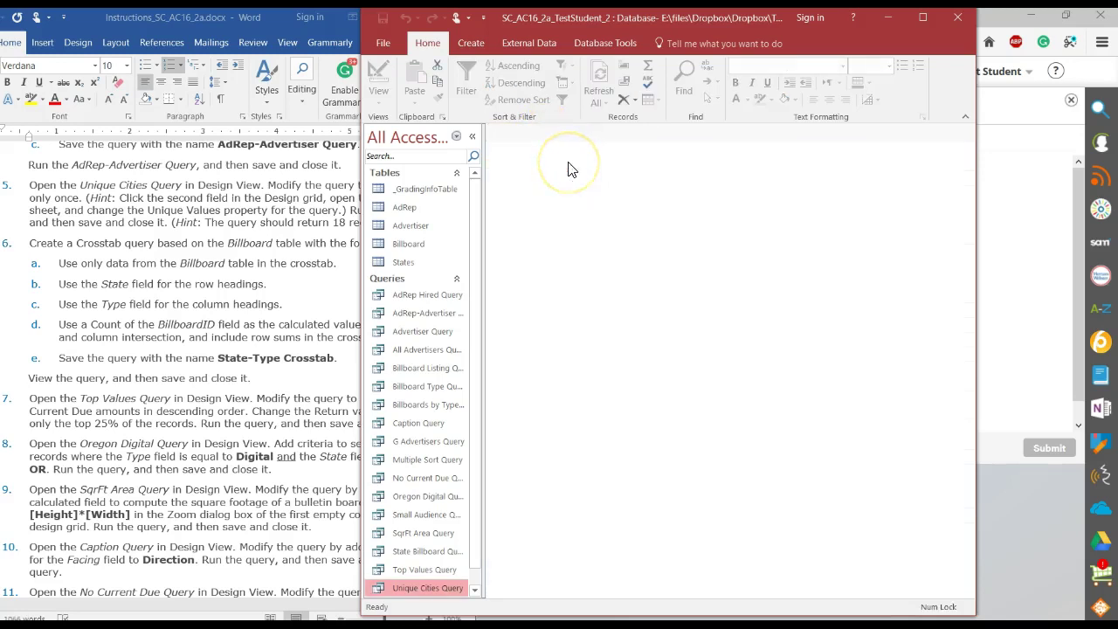
Step: Move the database window clear of the Word instructions and read the step 6 crosstab query options
{"action": "left_click_drag", "start_coordinate": [839, 32], "coordinate": [937, 25]}
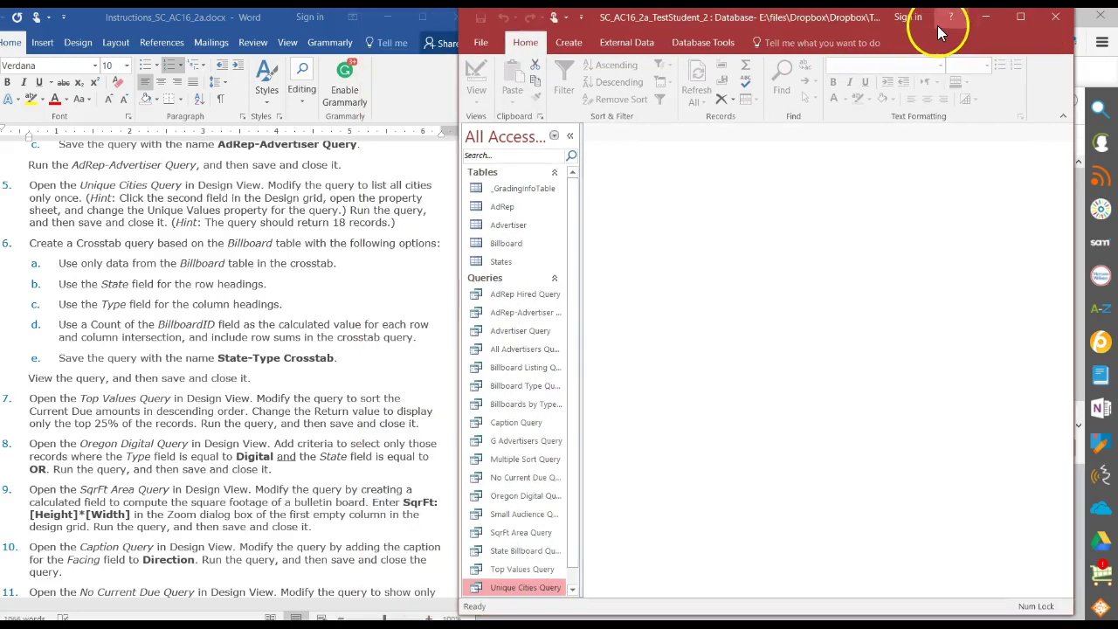
{"action": "left_click_drag", "start_coordinate": [810, 30], "coordinate": [828, 33]}
{"action": "left_click", "coordinate": [258, 290]}
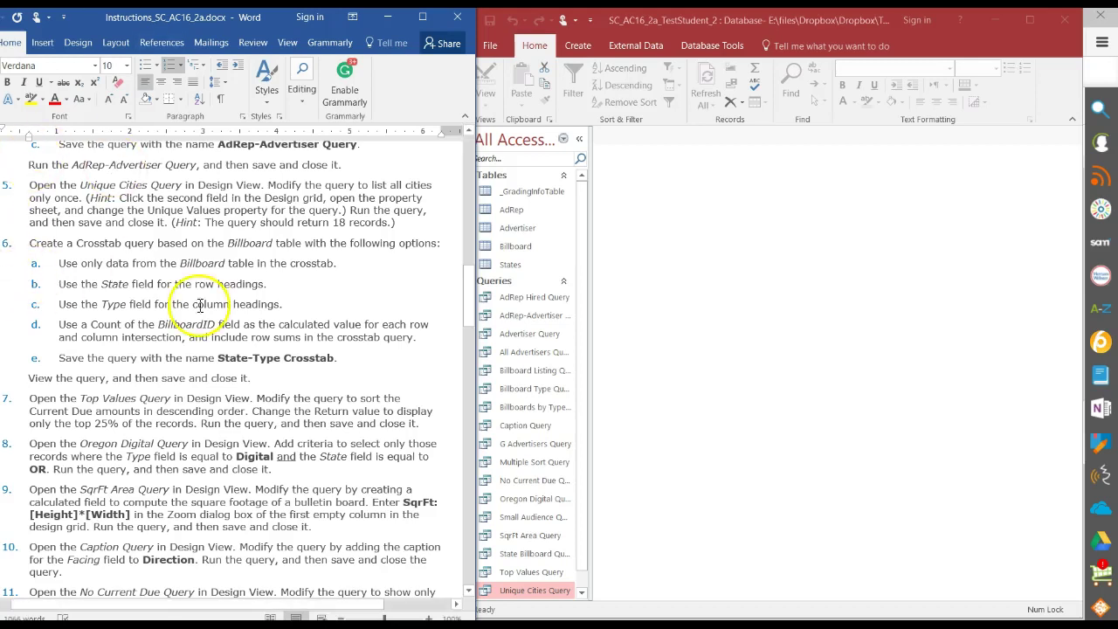
{"action": "mouse_move", "coordinate": [469, 304]}
{"action": "left_mouse_down"}
{"action": "mouse_move", "coordinate": [474, 411]}
{"action": "mouse_move", "coordinate": [457, 314]}
{"action": "left_mouse_up"}
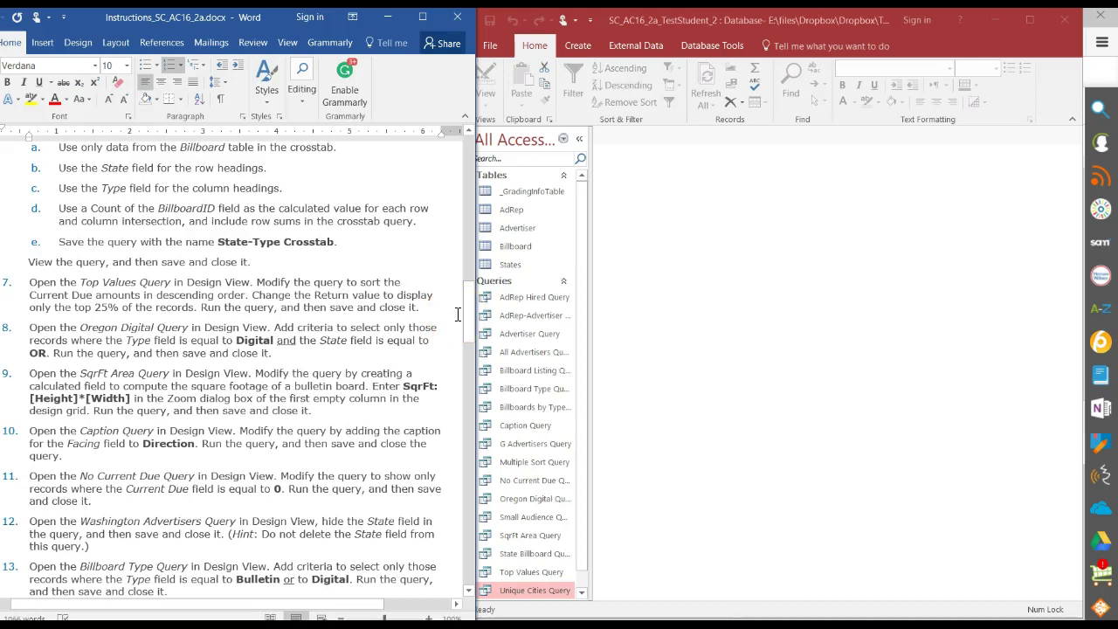
{"action": "left_click_drag", "start_coordinate": [469, 321], "coordinate": [469, 308]}
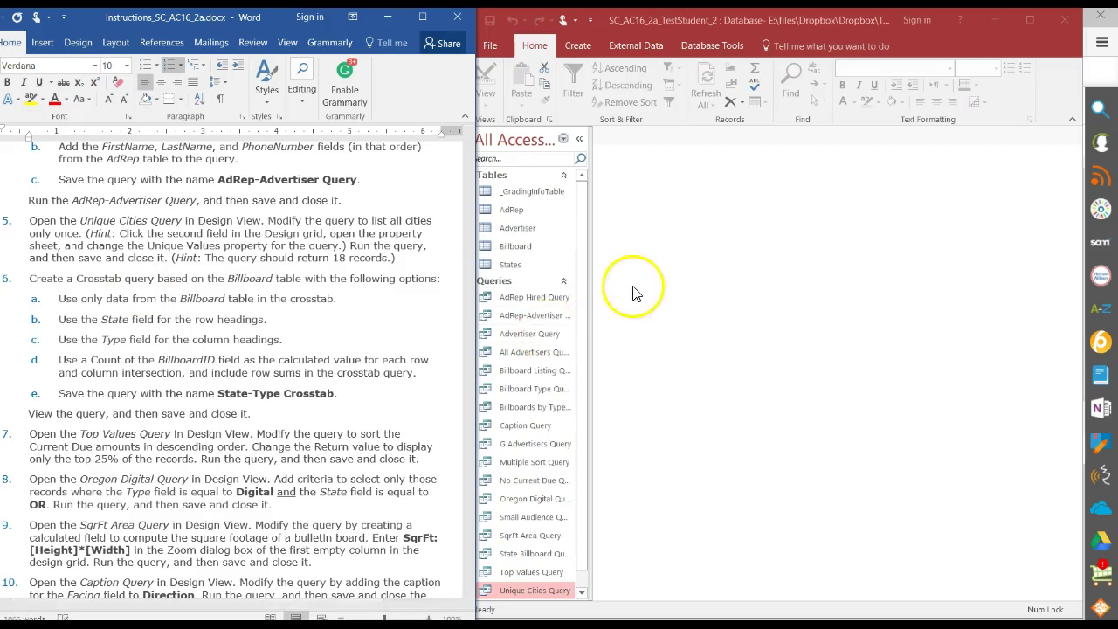
Step: Start a new query with the Crosstab Query Wizard and choose the Billboard table as its data source
{"action": "left_click", "coordinate": [719, 279]}
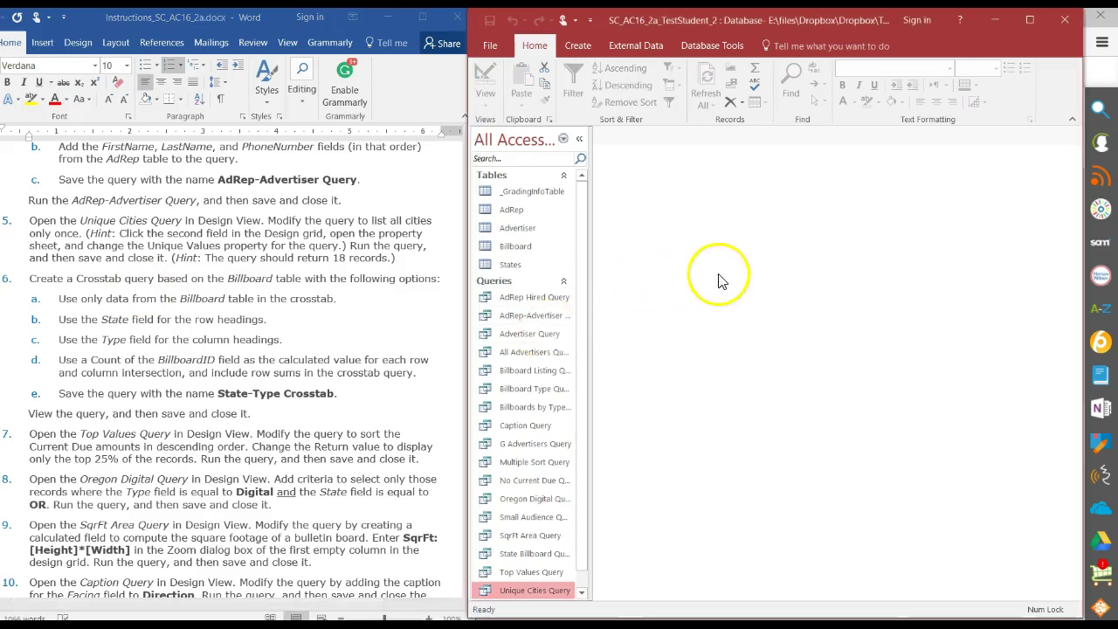
{"action": "left_click", "coordinate": [586, 47]}
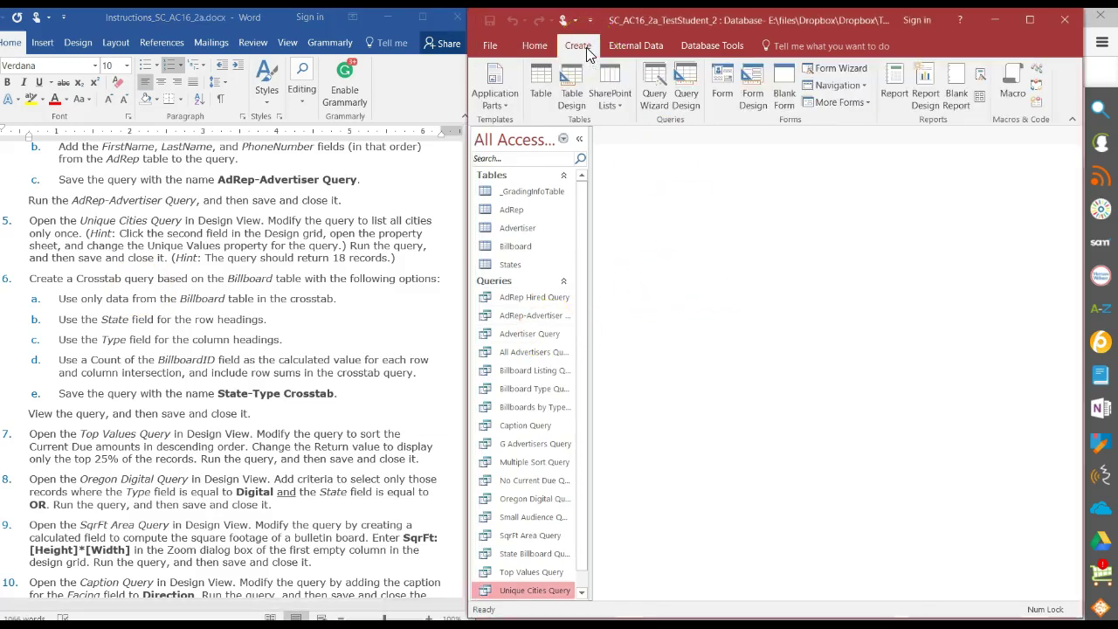
{"action": "left_click", "coordinate": [660, 102]}
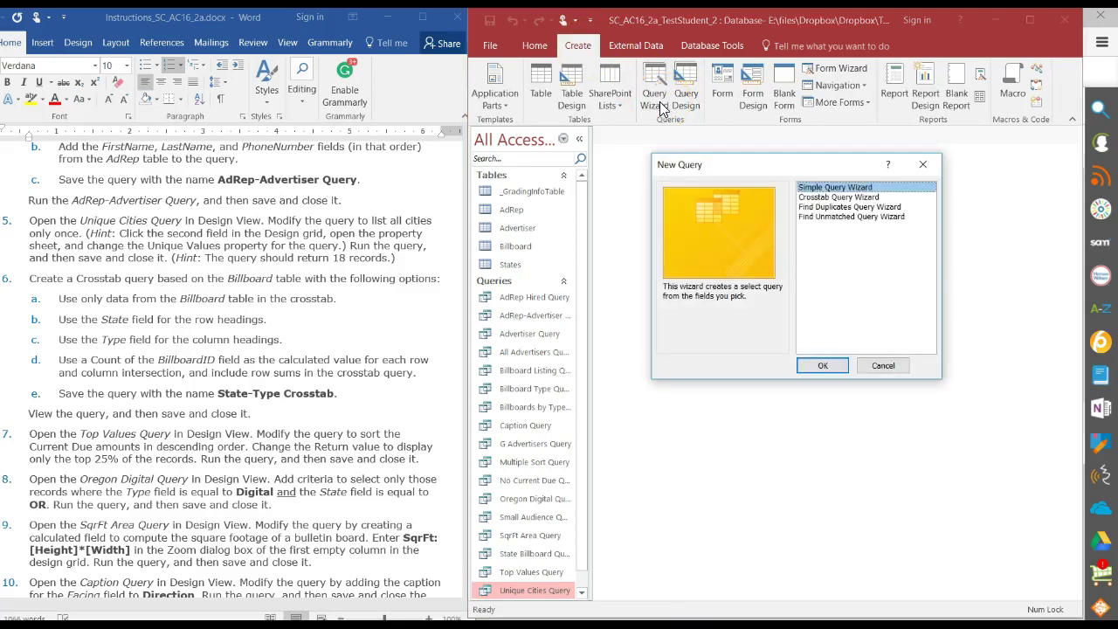
{"action": "left_click", "coordinate": [860, 199]}
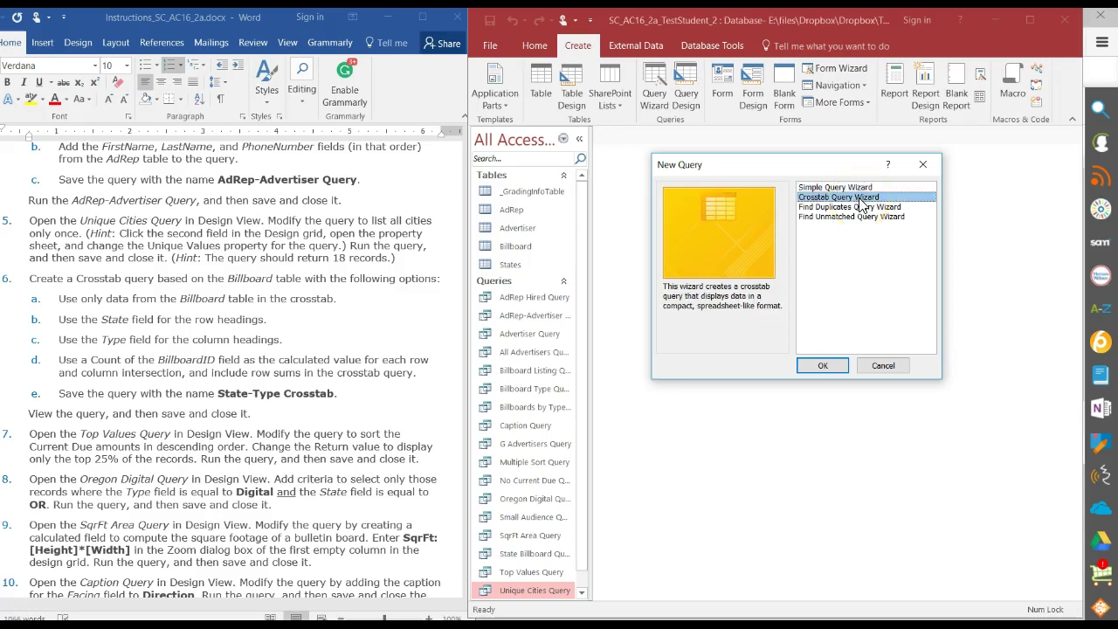
{"action": "left_click", "coordinate": [822, 365]}
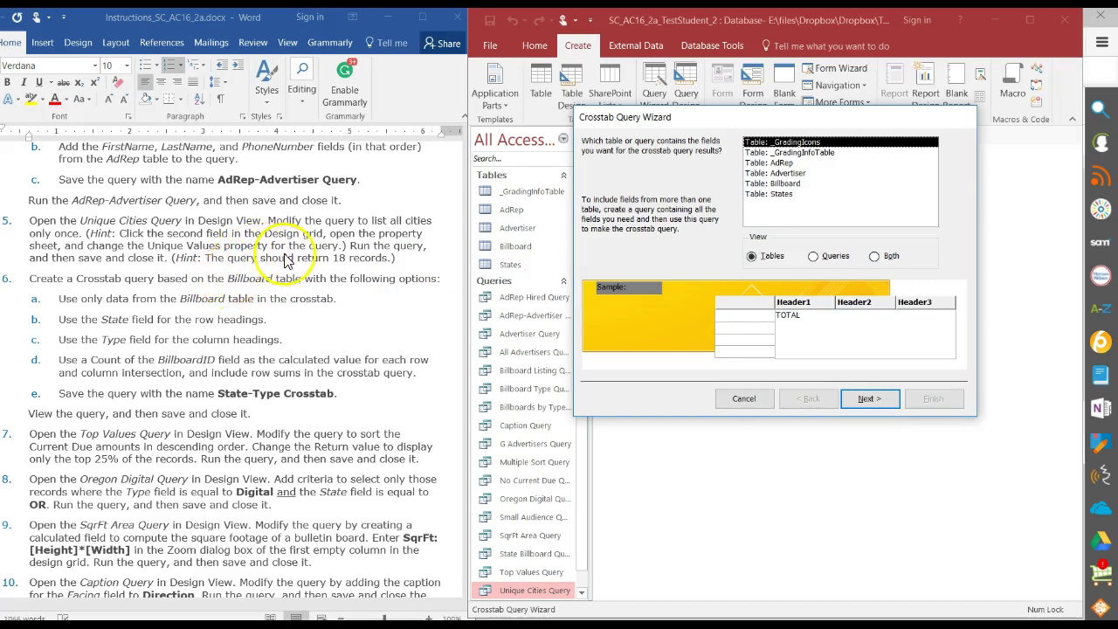
{"action": "left_click", "coordinate": [794, 184]}
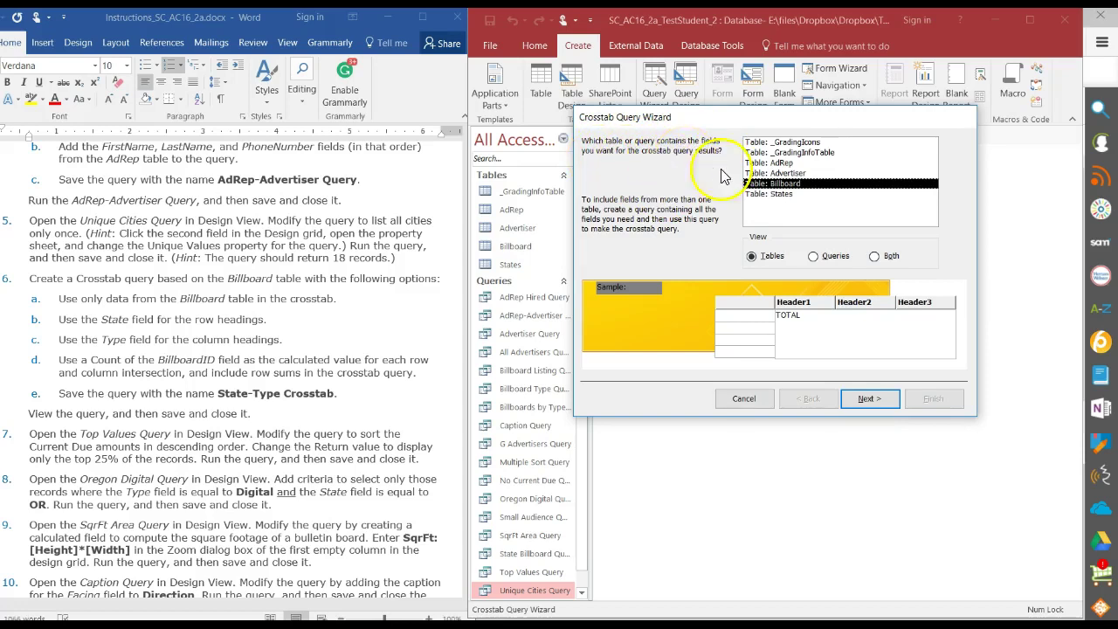
{"action": "left_click", "coordinate": [876, 403]}
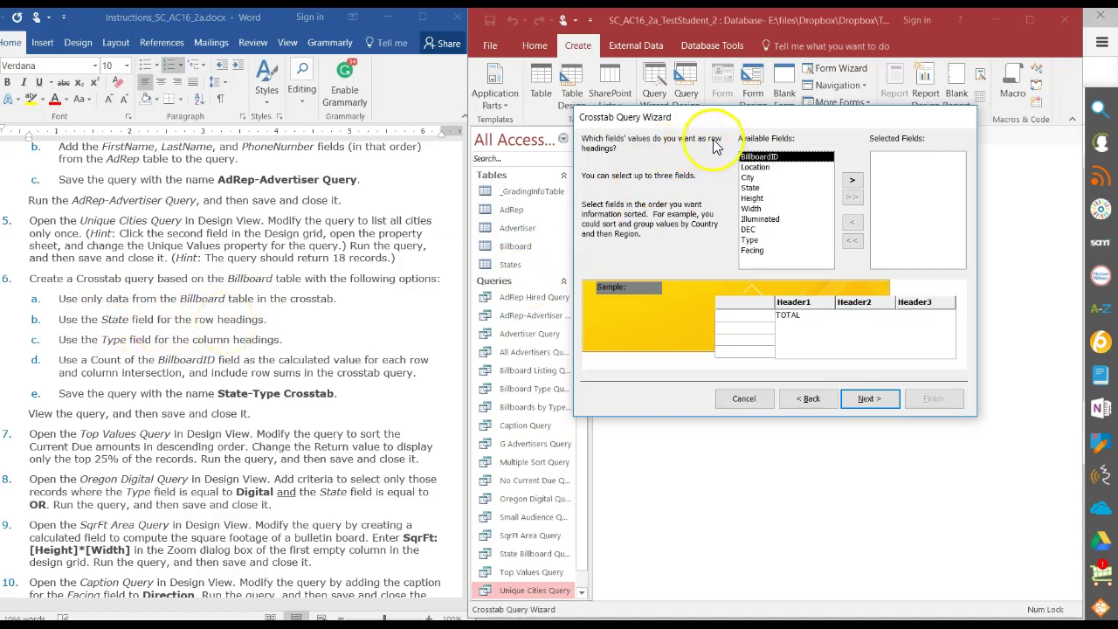
Step: Use the State field for the crosstab's row headings and the Type field for its column headings
{"action": "left_click", "coordinate": [749, 187]}
{"action": "left_click", "coordinate": [852, 181]}
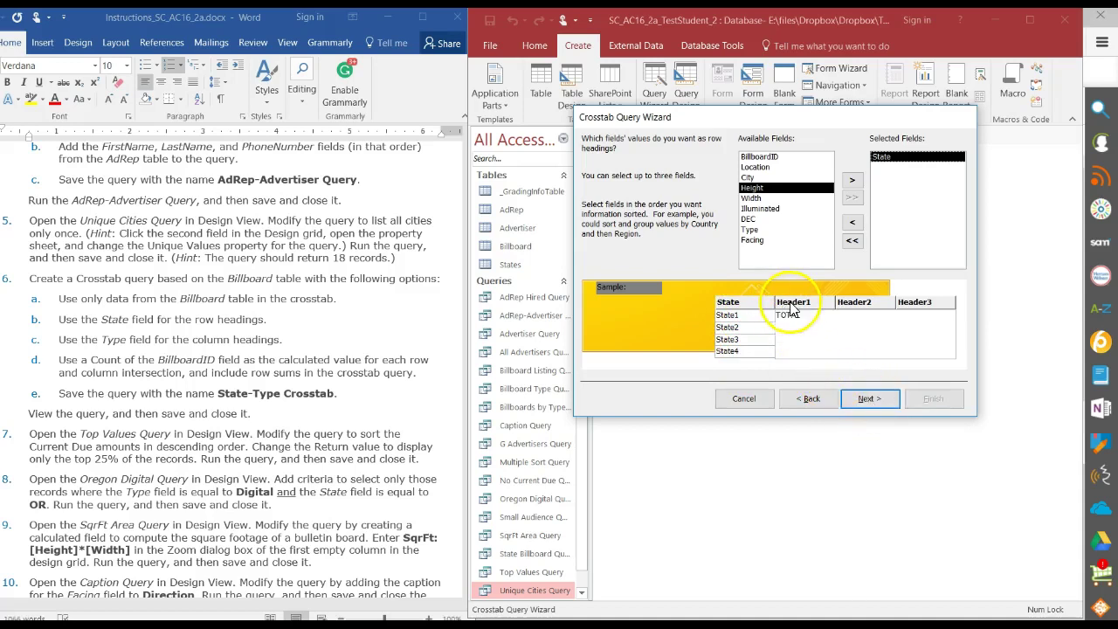
{"action": "left_click", "coordinate": [875, 401]}
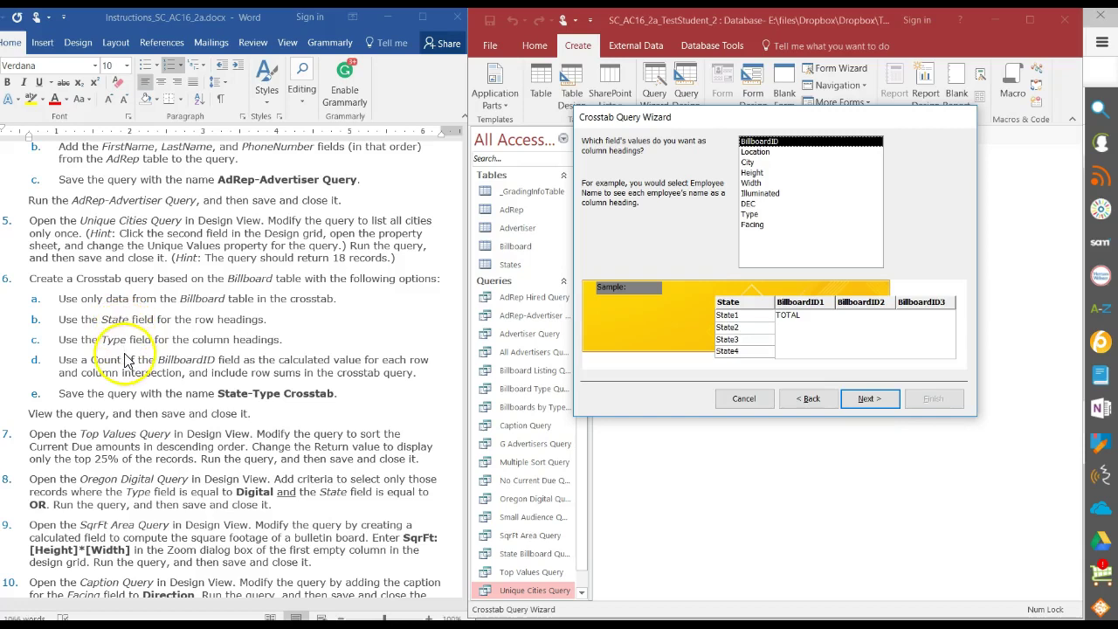
{"action": "left_click", "coordinate": [749, 215]}
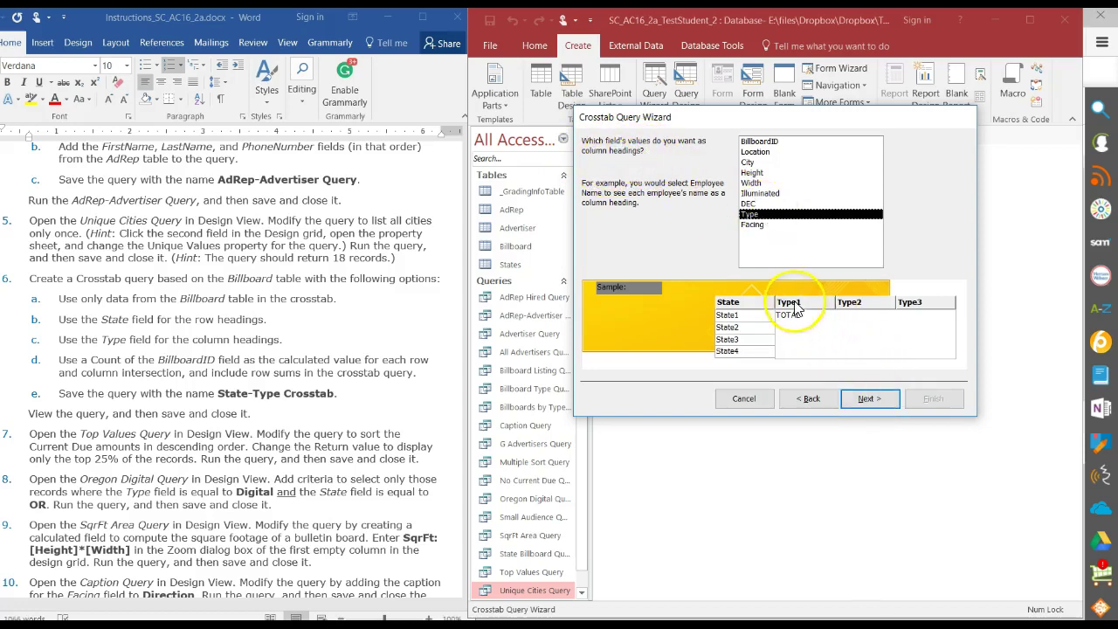
{"action": "left_click", "coordinate": [864, 399]}
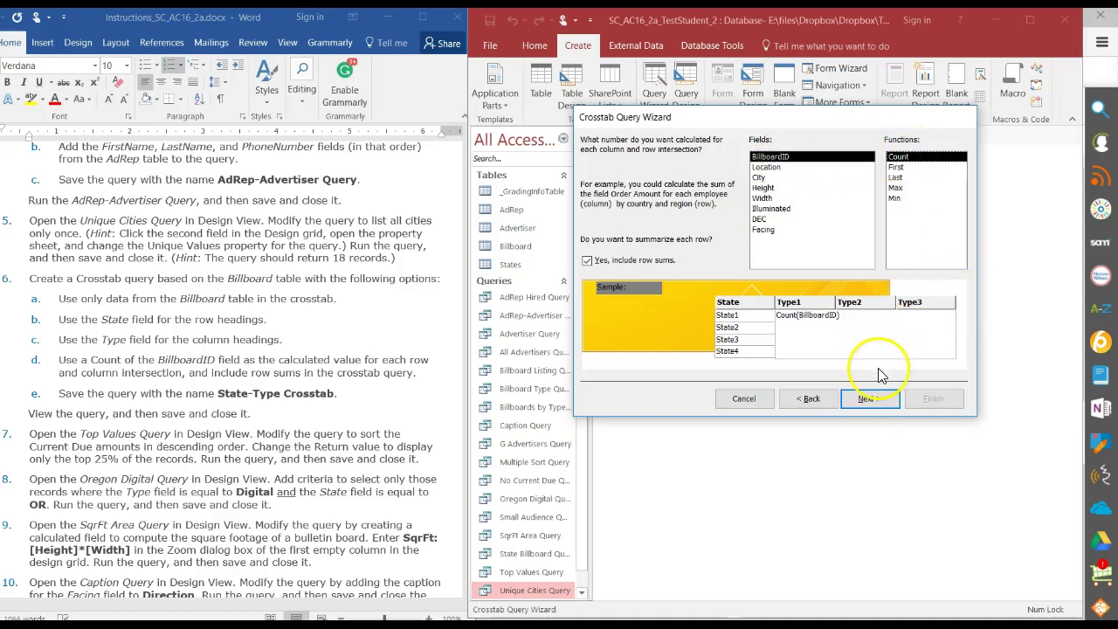
Step: Calculate a Count of BillboardID with row sums included, and finish the crosstab under the name State-Type Crosstab
{"action": "left_click", "coordinate": [868, 404]}
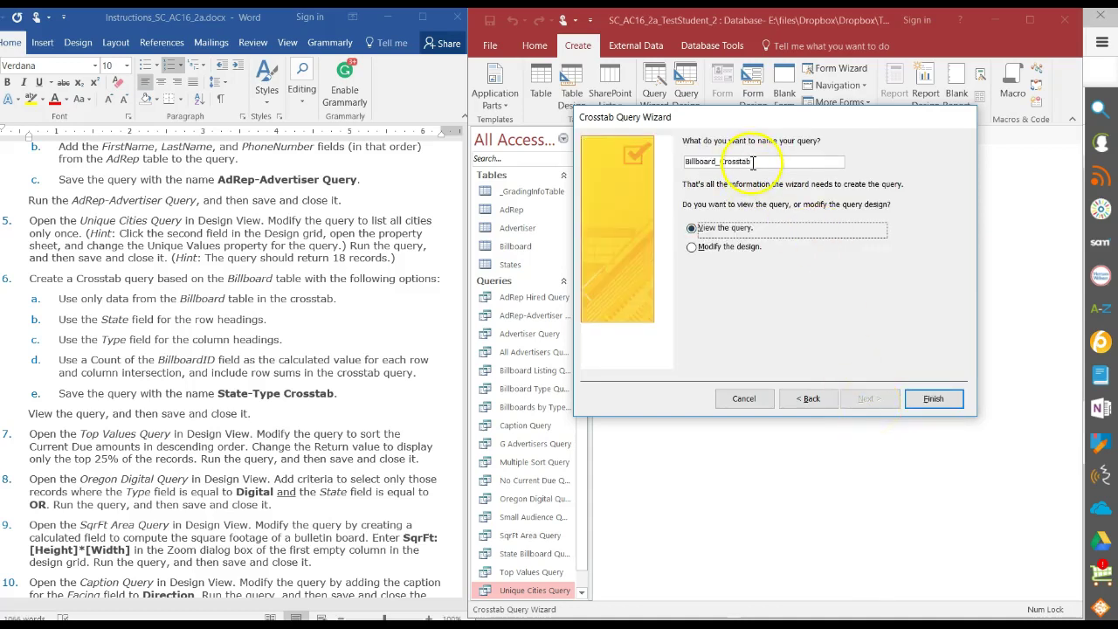
{"action": "left_click", "coordinate": [721, 166]}
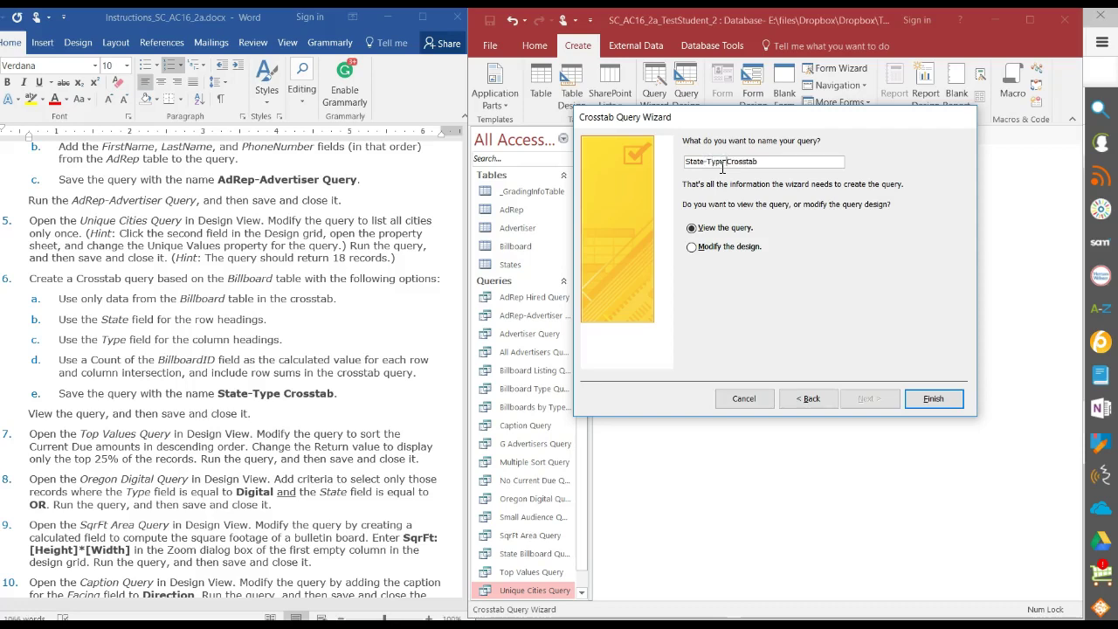
{"action": "left_click", "coordinate": [930, 399]}
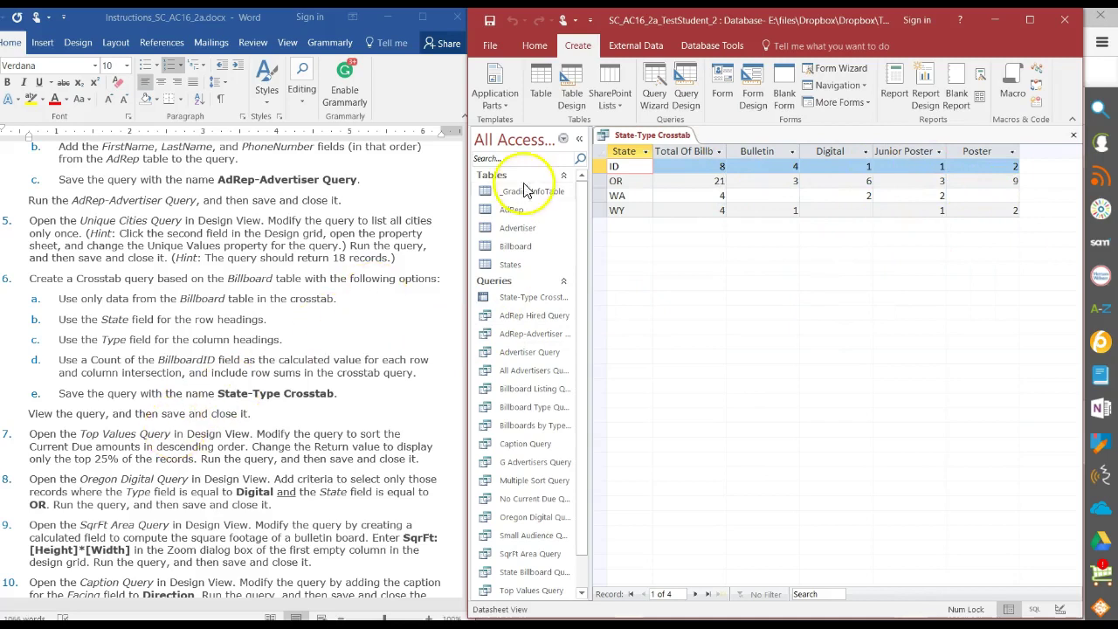
Step: Save and close the State-Type Crosstab query
{"action": "right_click", "coordinate": [622, 138]}
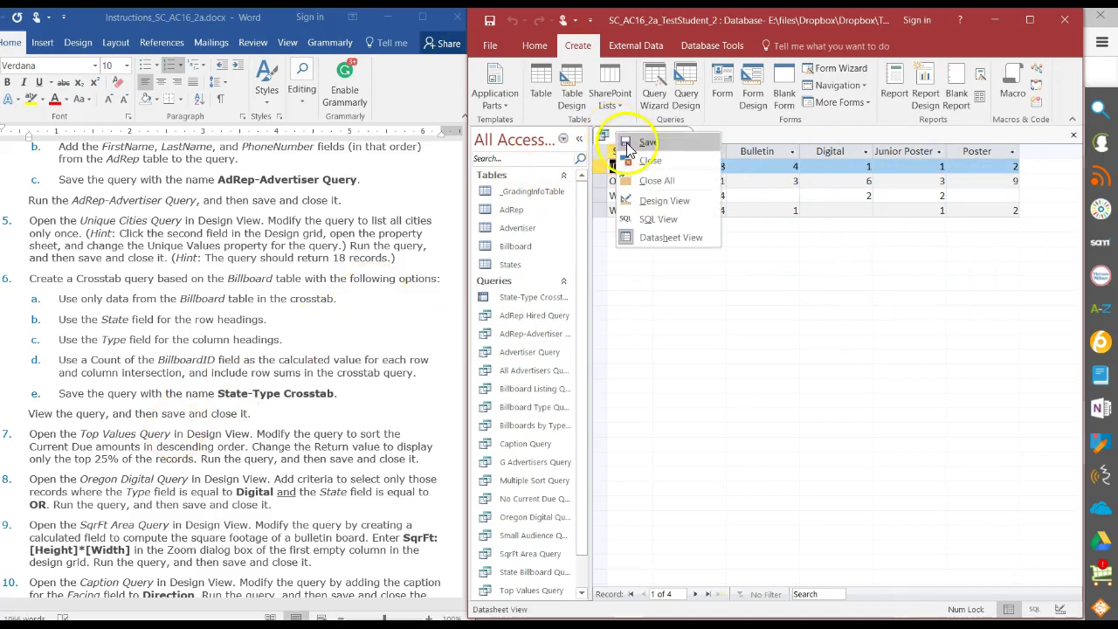
{"action": "left_click", "coordinate": [628, 142]}
{"action": "right_click", "coordinate": [629, 139]}
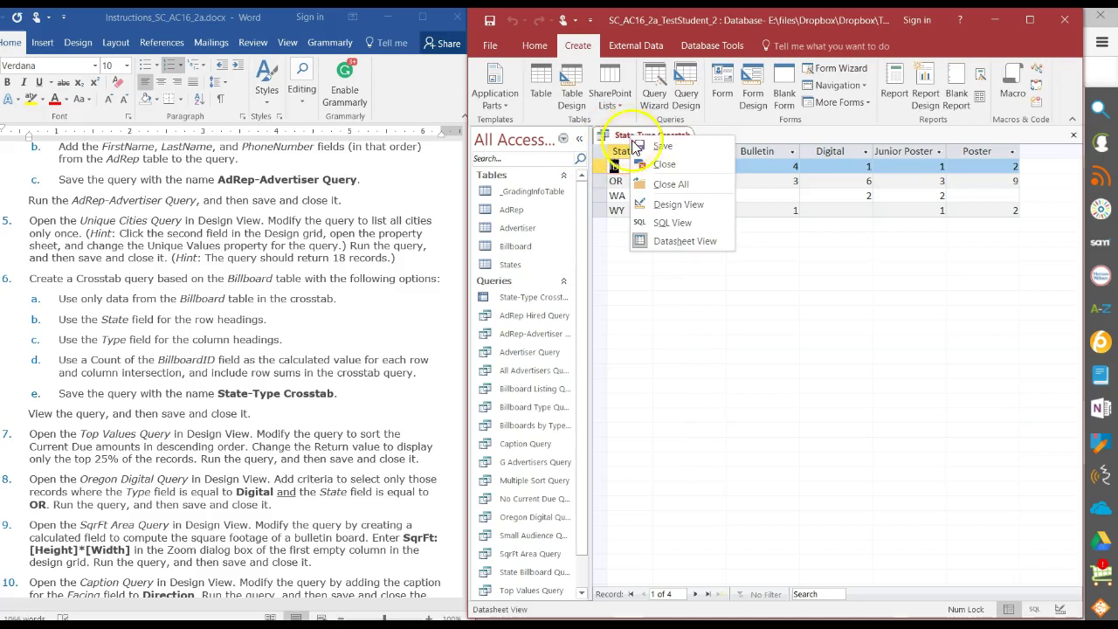
{"action": "left_click", "coordinate": [649, 173]}
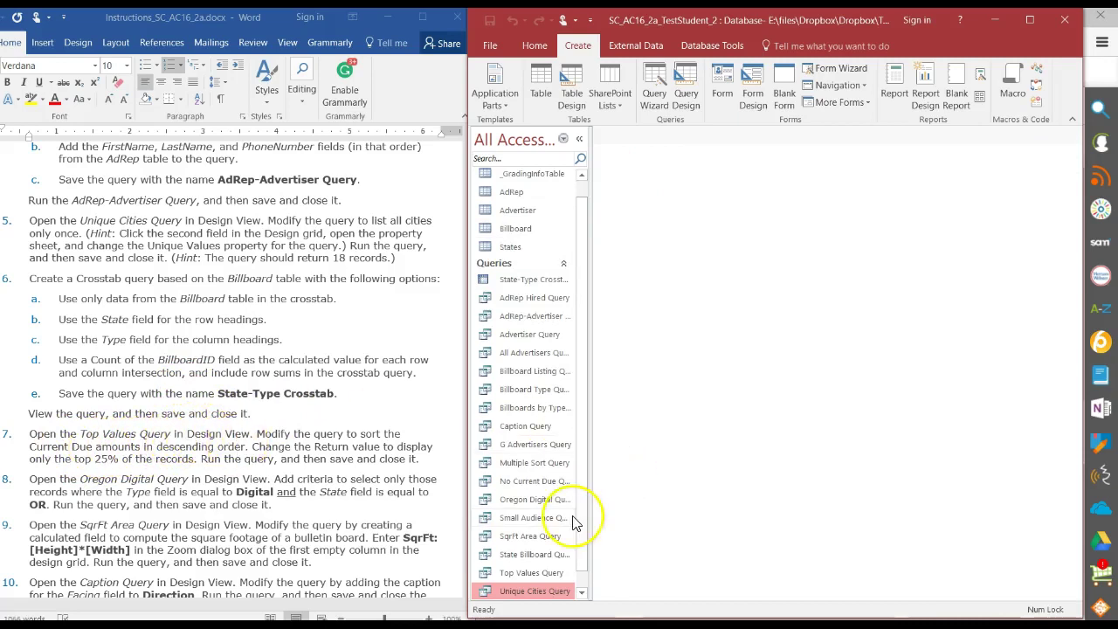
Step: Open the Top Values Query in Design View
{"action": "left_click", "coordinate": [546, 576]}
{"action": "right_click", "coordinate": [545, 581]}
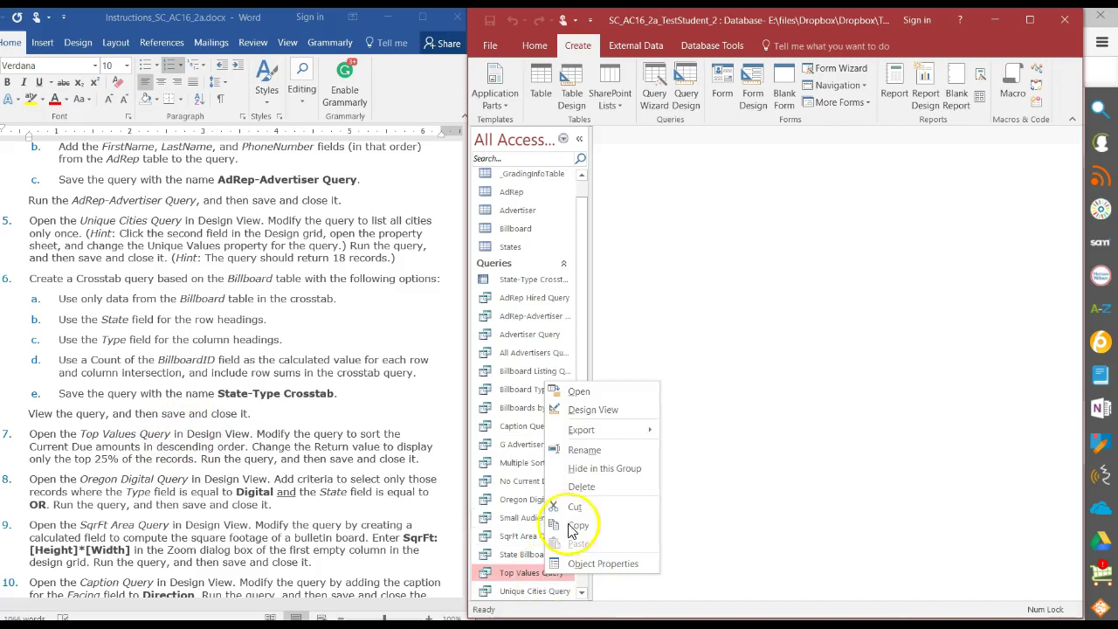
{"action": "left_click", "coordinate": [592, 408]}
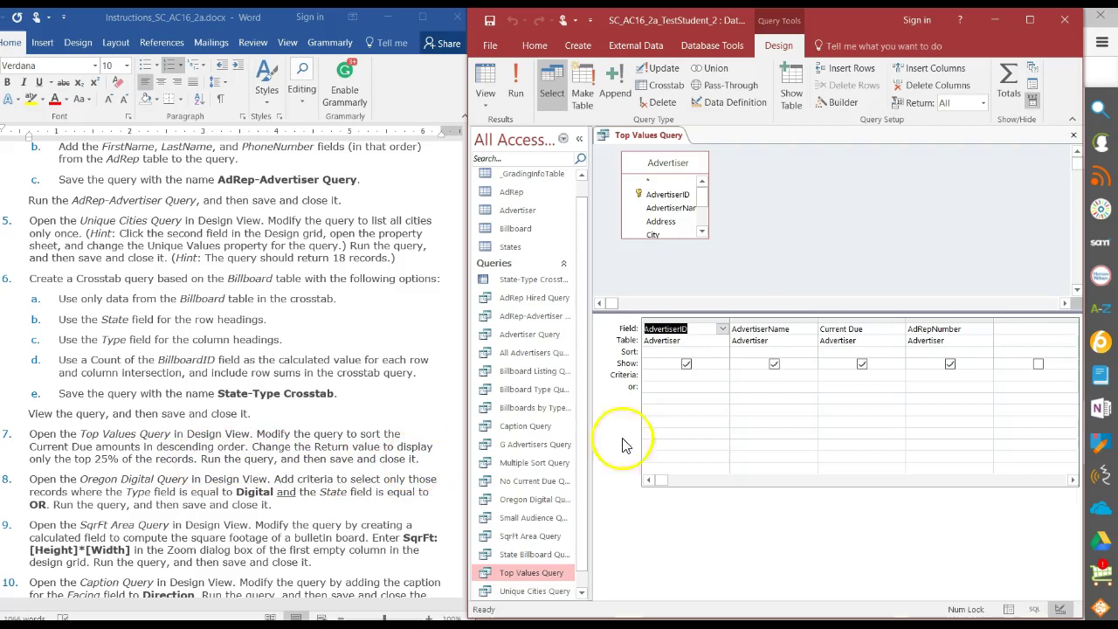
Step: Sort the Current Due field of the Top Values Query in Descending order and save the query
{"action": "left_click", "coordinate": [834, 352]}
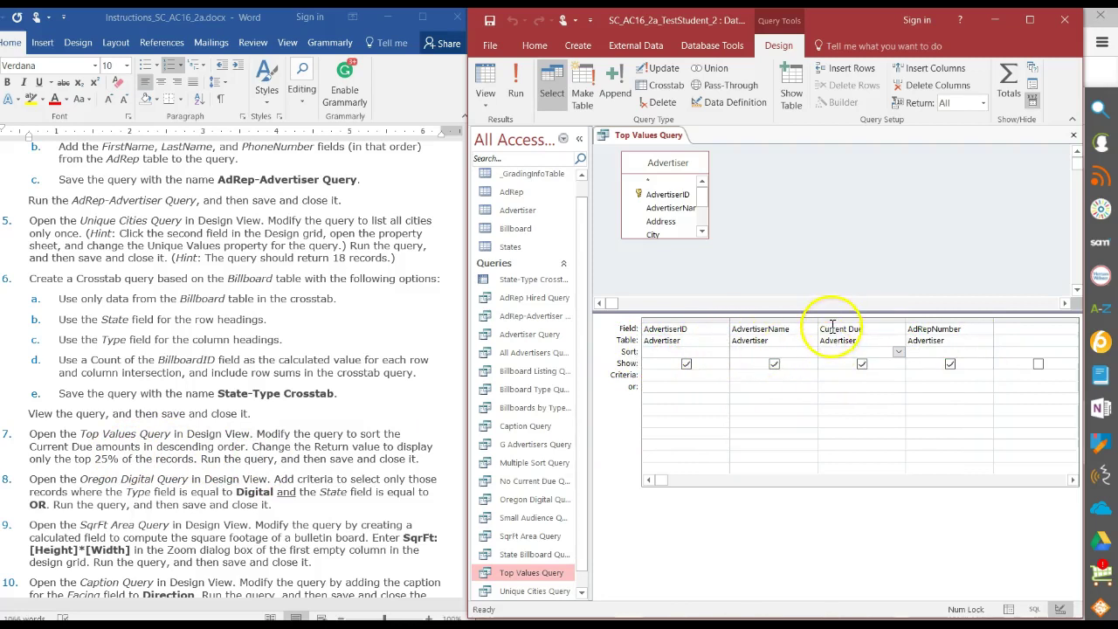
{"action": "left_click", "coordinate": [898, 352]}
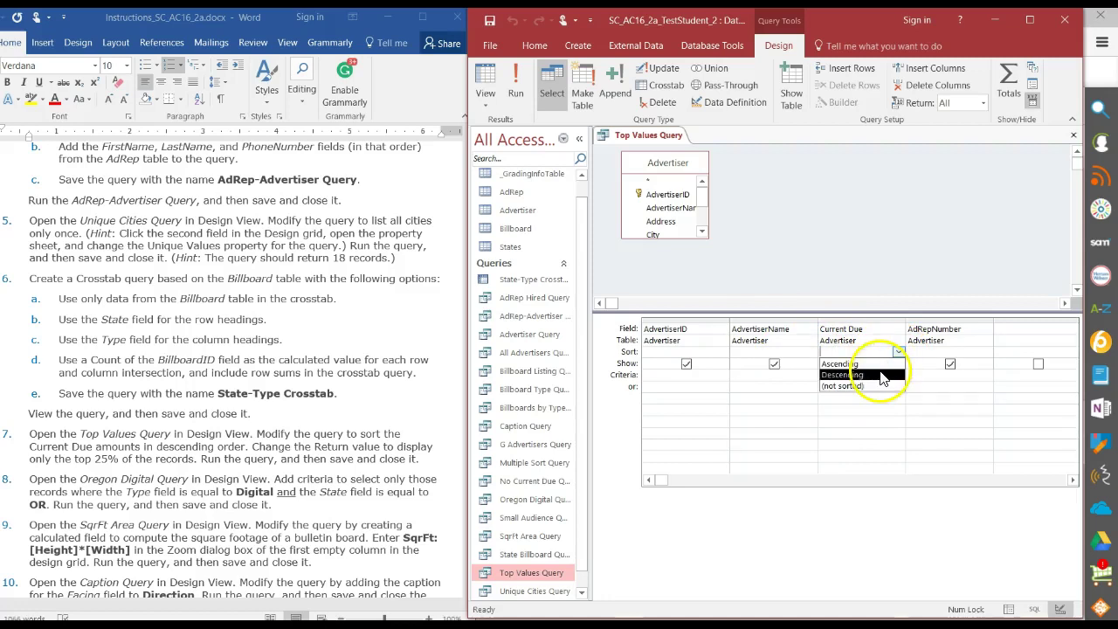
{"action": "left_click", "coordinate": [881, 374]}
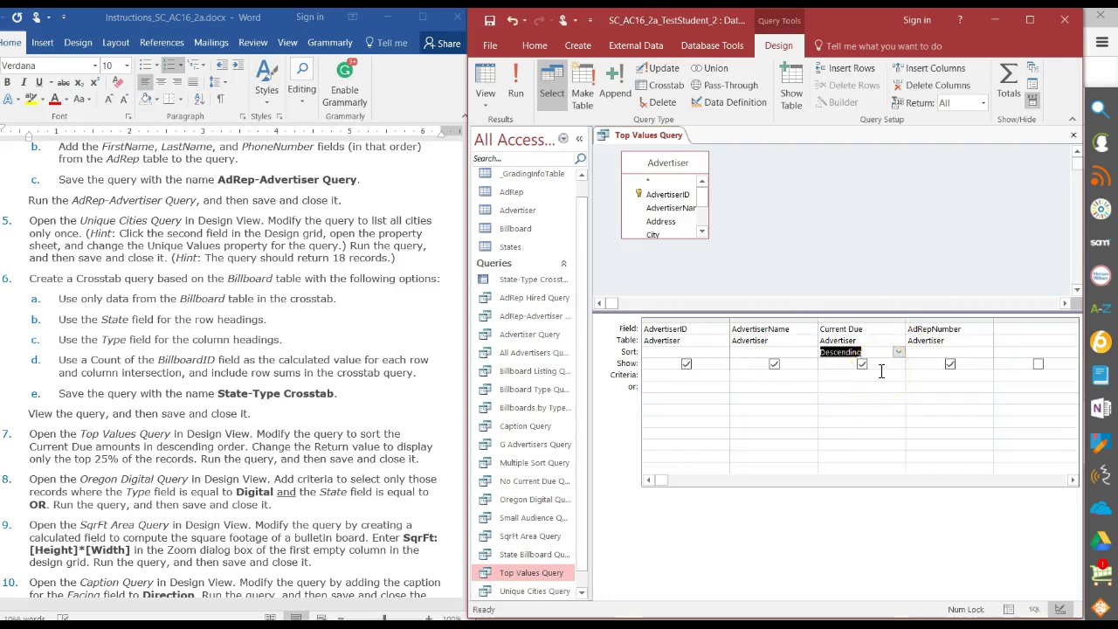
{"action": "right_click", "coordinate": [618, 139]}
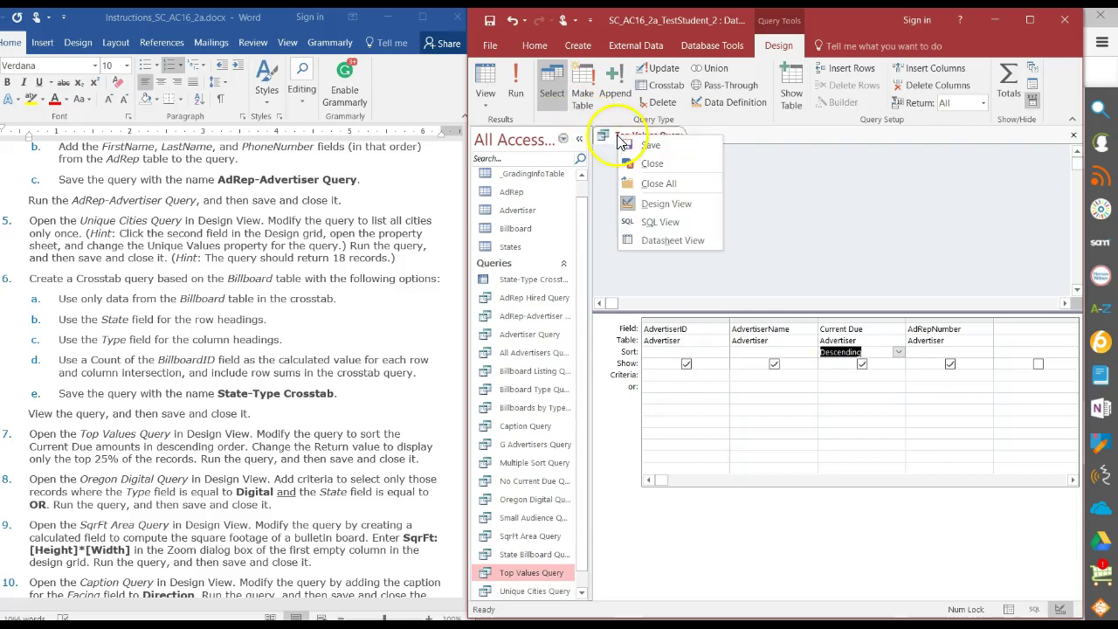
{"action": "left_click", "coordinate": [631, 147]}
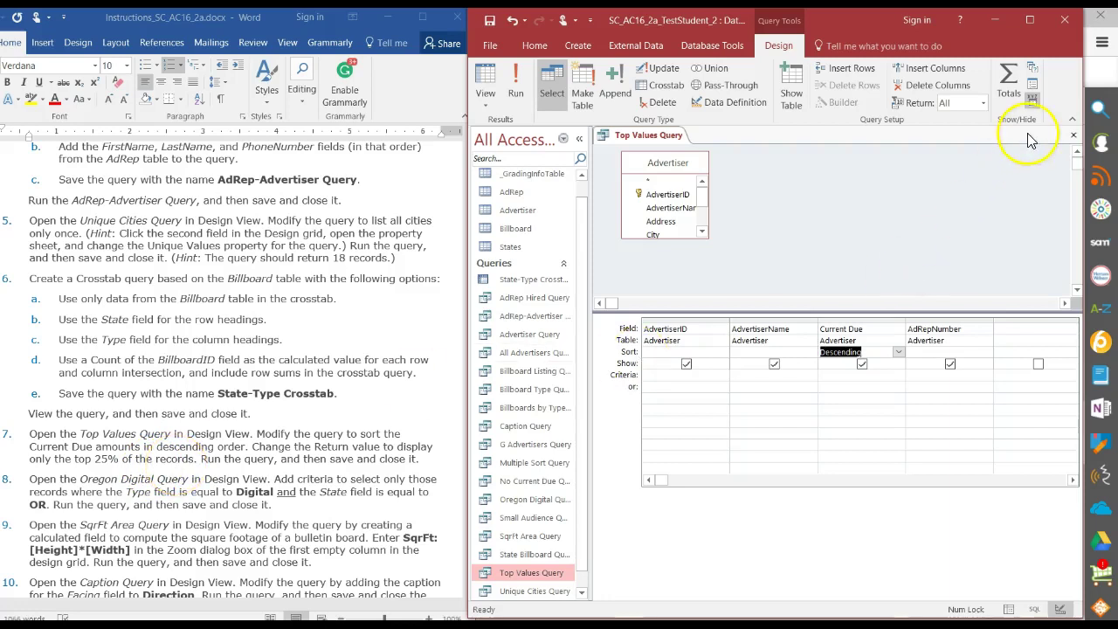
Step: Maximize the database window and open the choices for the Top Values Query's Return value
{"action": "left_click", "coordinate": [1028, 21]}
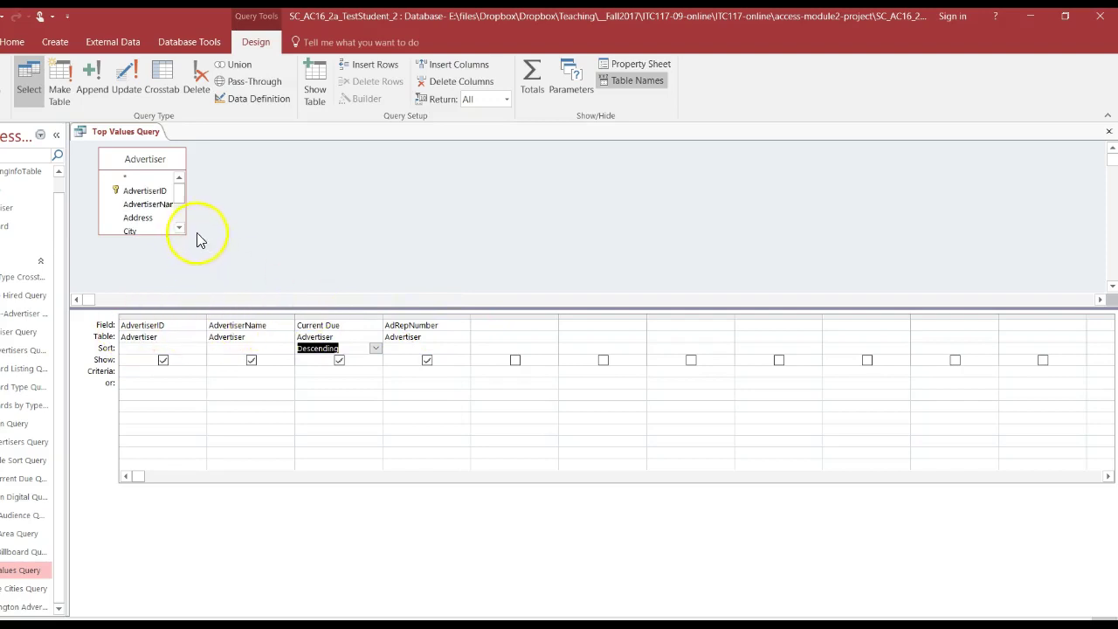
{"action": "left_click", "coordinate": [507, 102]}
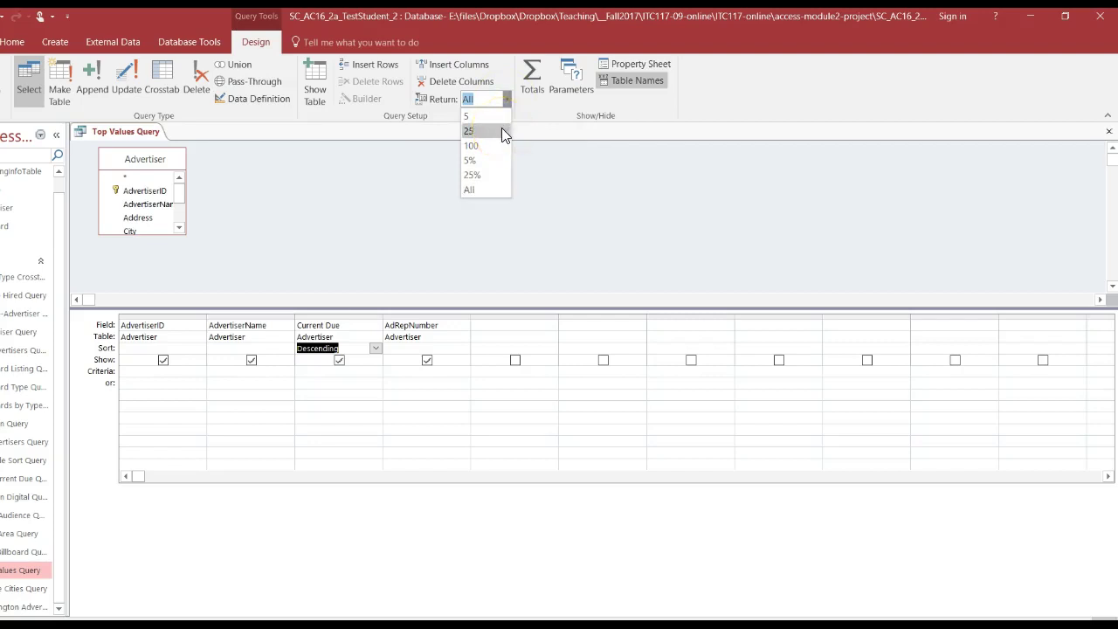
Step: Limit the Top Values Query to the top 25% of records and save the query
{"action": "left_click", "coordinate": [489, 175]}
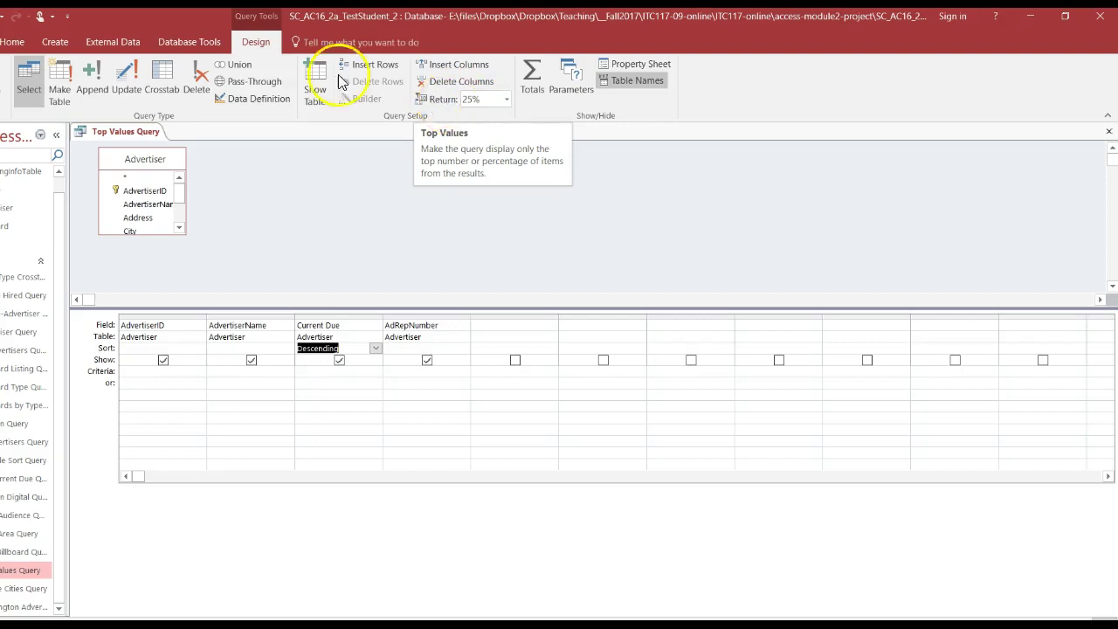
{"action": "right_click", "coordinate": [261, 45]}
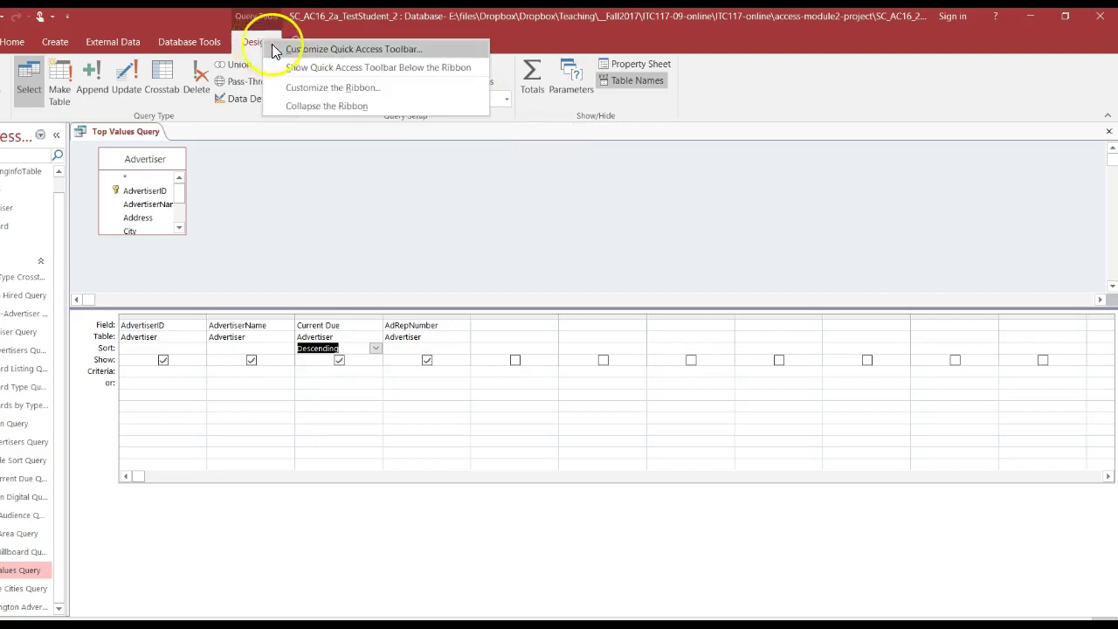
{"action": "left_click", "coordinate": [230, 213]}
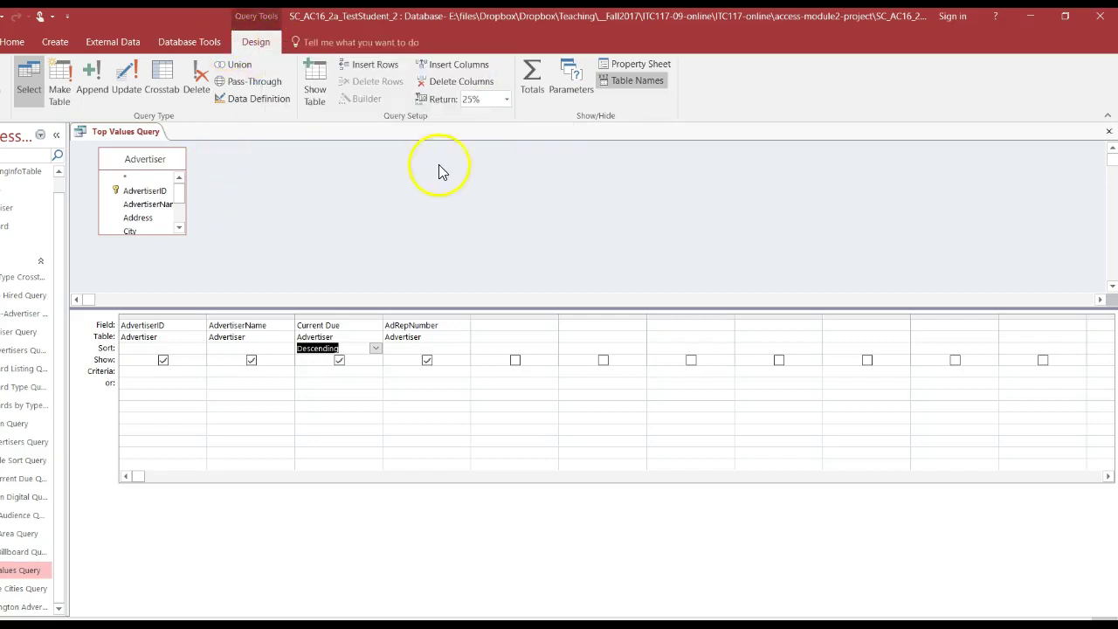
{"action": "right_click", "coordinate": [137, 133]}
{"action": "left_click", "coordinate": [153, 138]}
Step: Maximize the database window, run the Top Values Query to check its records, and return to Design View
{"action": "key", "text": "super+Left"}
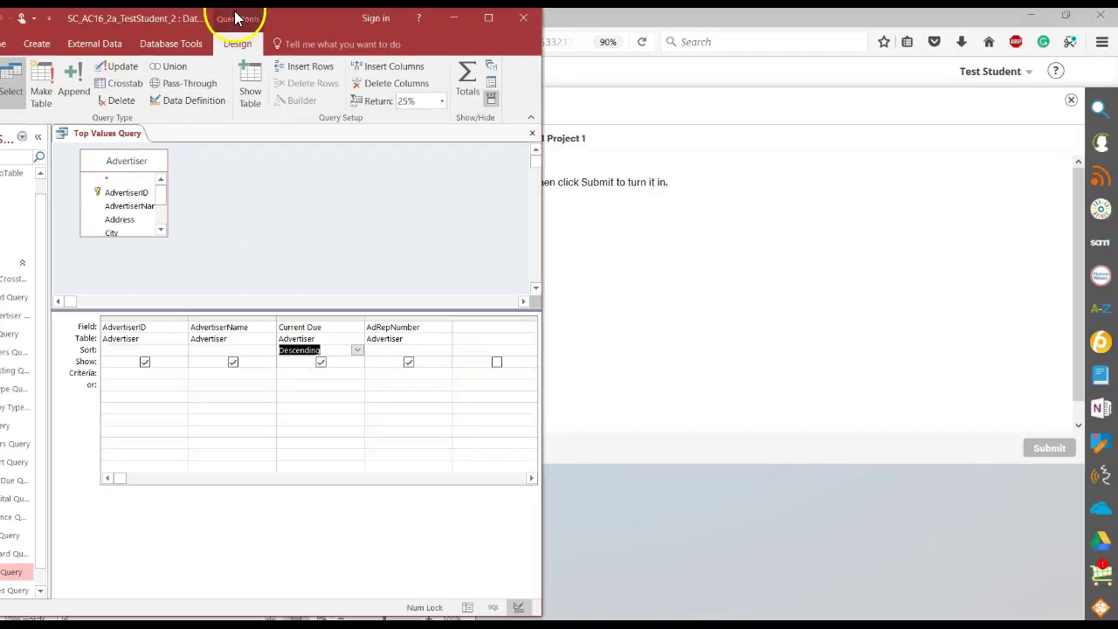
{"action": "left_click", "coordinate": [488, 19]}
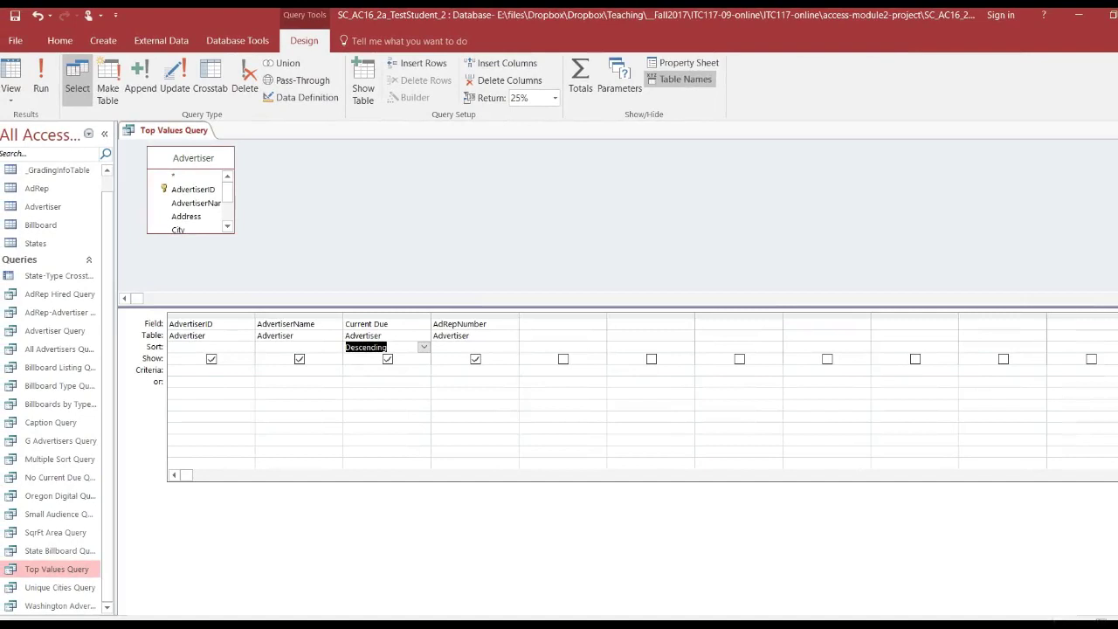
{"action": "left_click", "coordinate": [48, 77]}
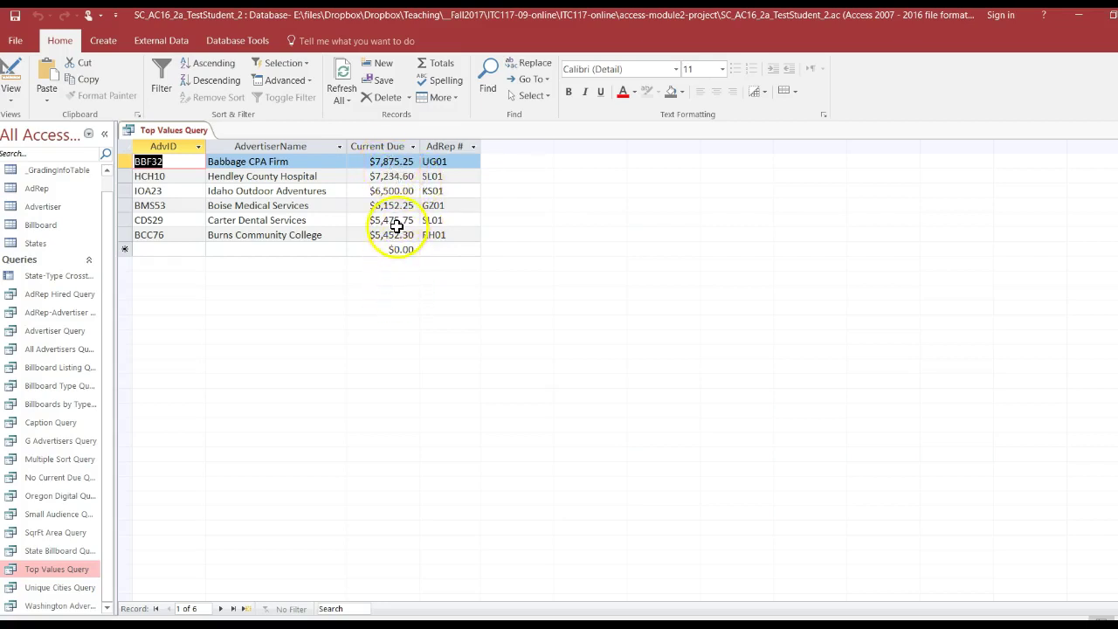
{"action": "left_click", "coordinate": [11, 92]}
{"action": "left_click", "coordinate": [58, 191]}
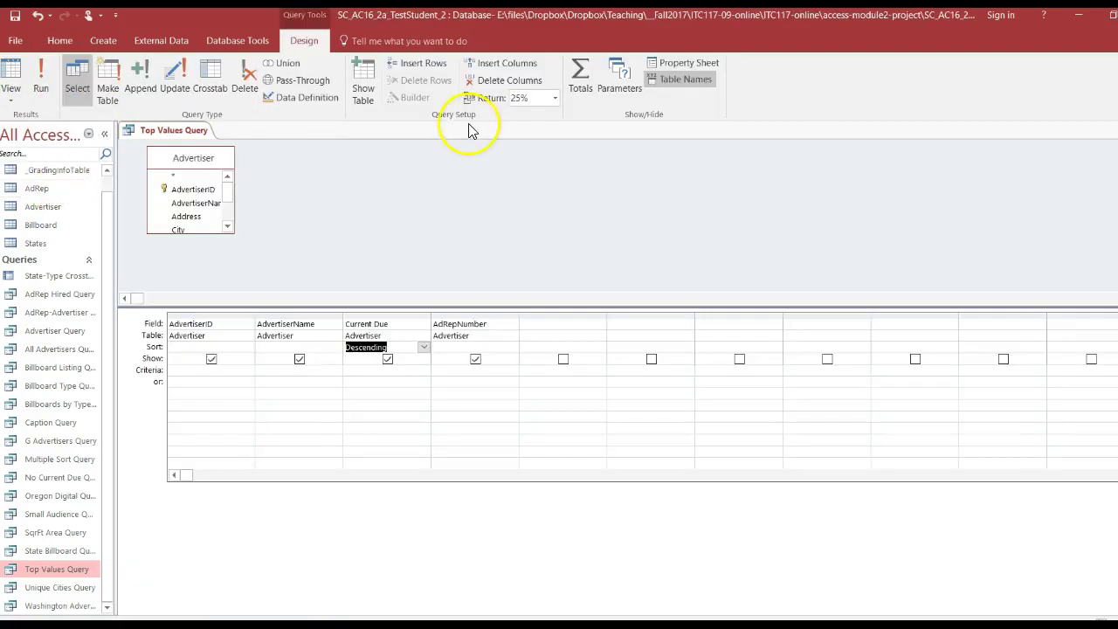
Step: Run the Top Values Query with the return value set to All for comparison, and return to Design View
{"action": "left_click", "coordinate": [555, 99]}
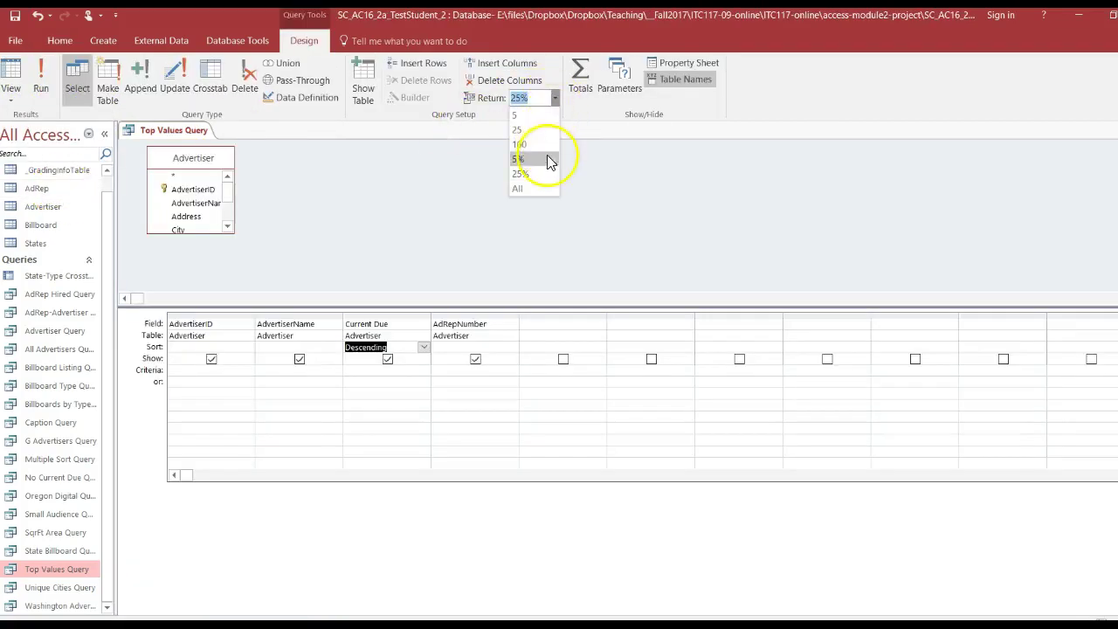
{"action": "left_click", "coordinate": [545, 186]}
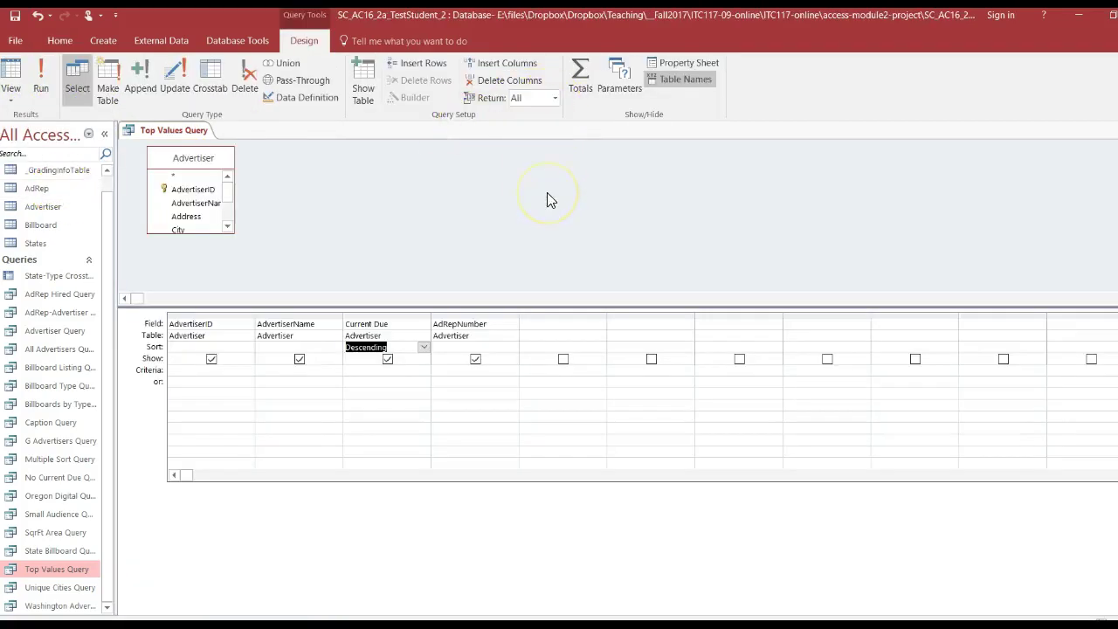
{"action": "left_click", "coordinate": [40, 83]}
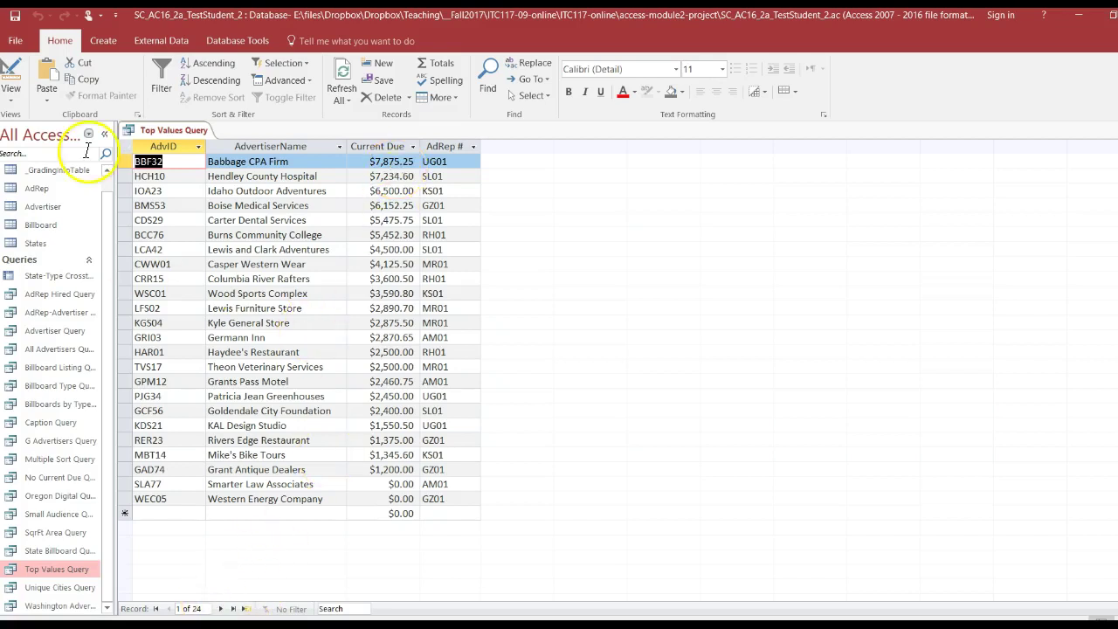
{"action": "left_click", "coordinate": [10, 99]}
{"action": "left_click", "coordinate": [41, 185]}
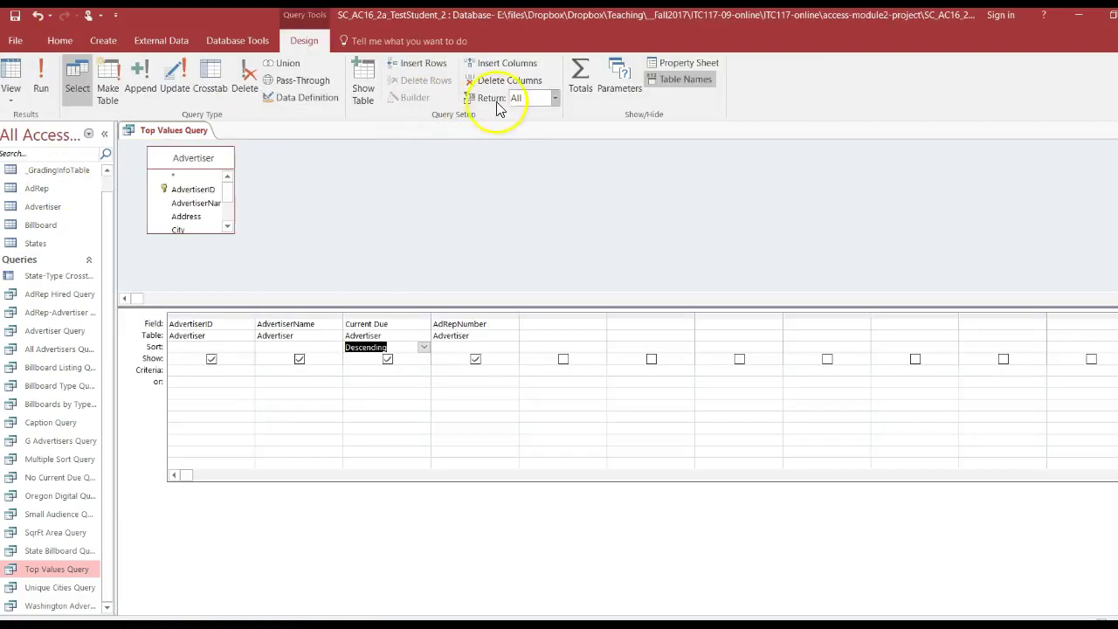
Step: Set the Top Values Query's return value to 25% and run the query
{"action": "left_click", "coordinate": [555, 99]}
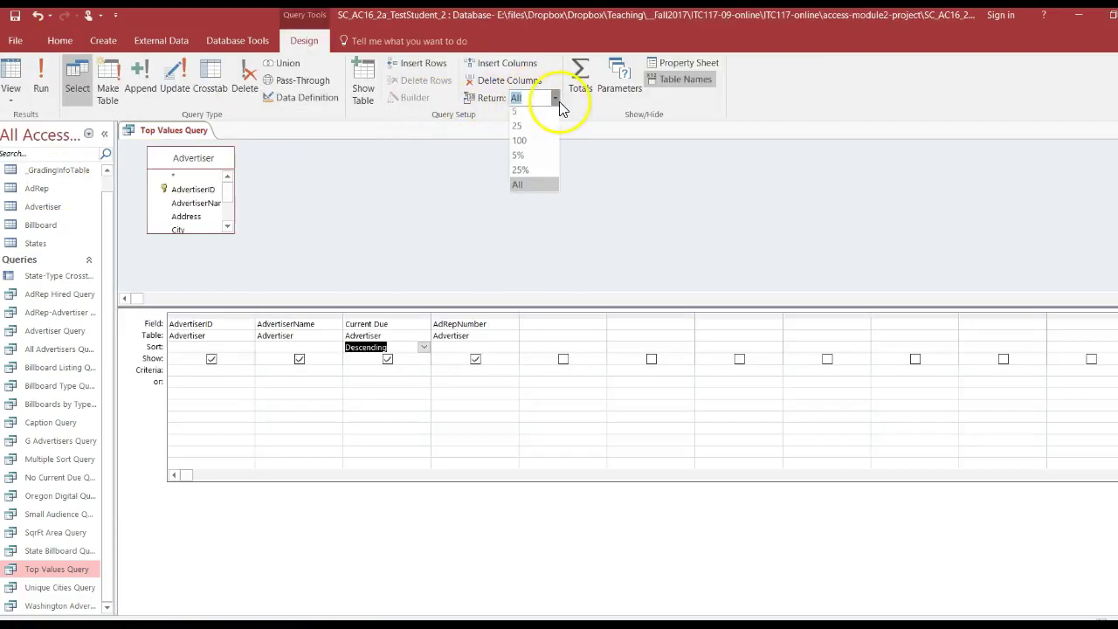
{"action": "left_click", "coordinate": [546, 174]}
{"action": "left_click", "coordinate": [47, 101]}
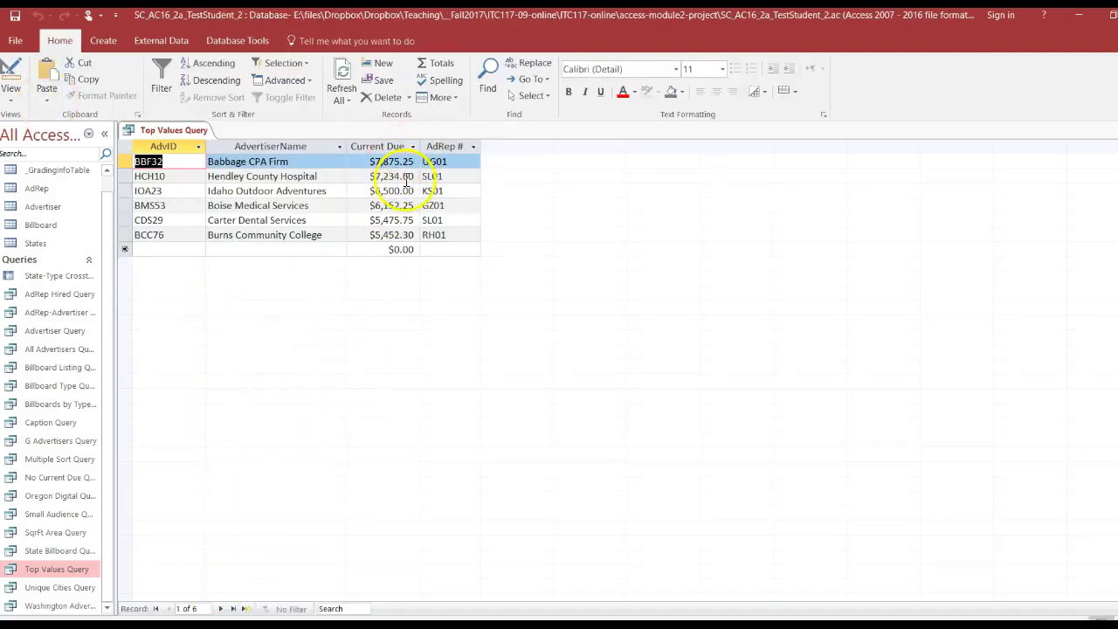
Step: Save the Top Values Query and close it
{"action": "right_click", "coordinate": [175, 131]}
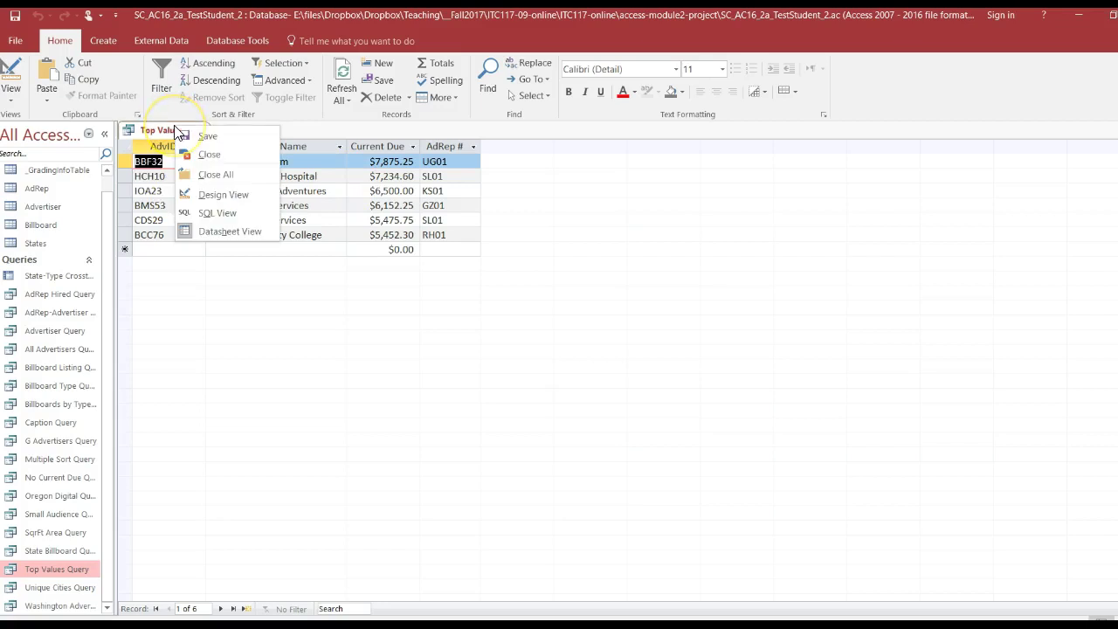
{"action": "left_click", "coordinate": [186, 135]}
{"action": "right_click", "coordinate": [185, 136]}
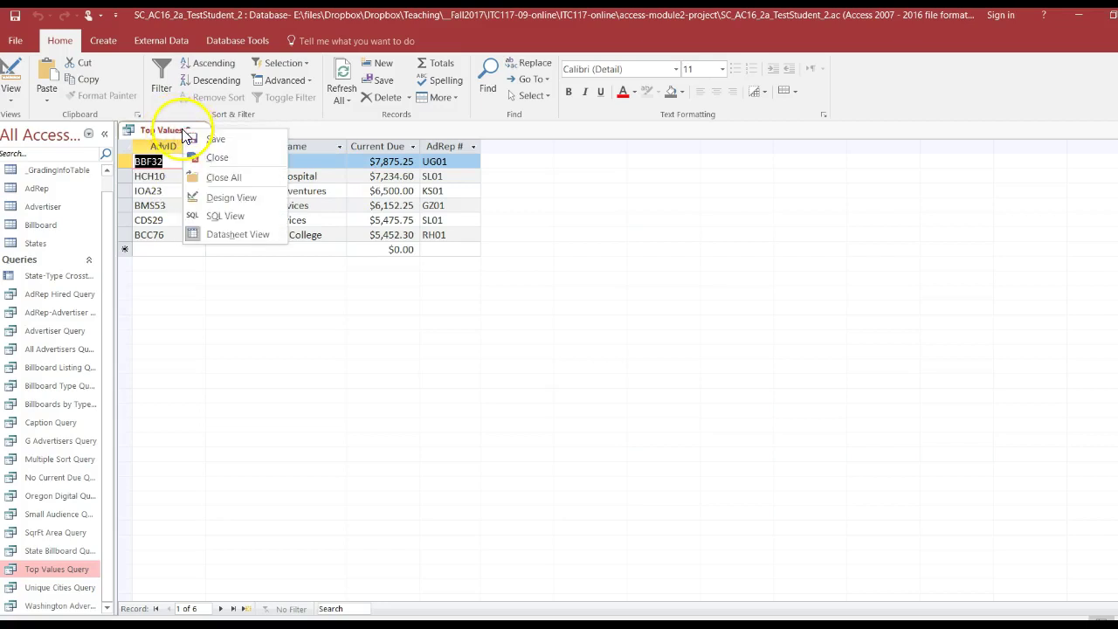
{"action": "left_click", "coordinate": [214, 160]}
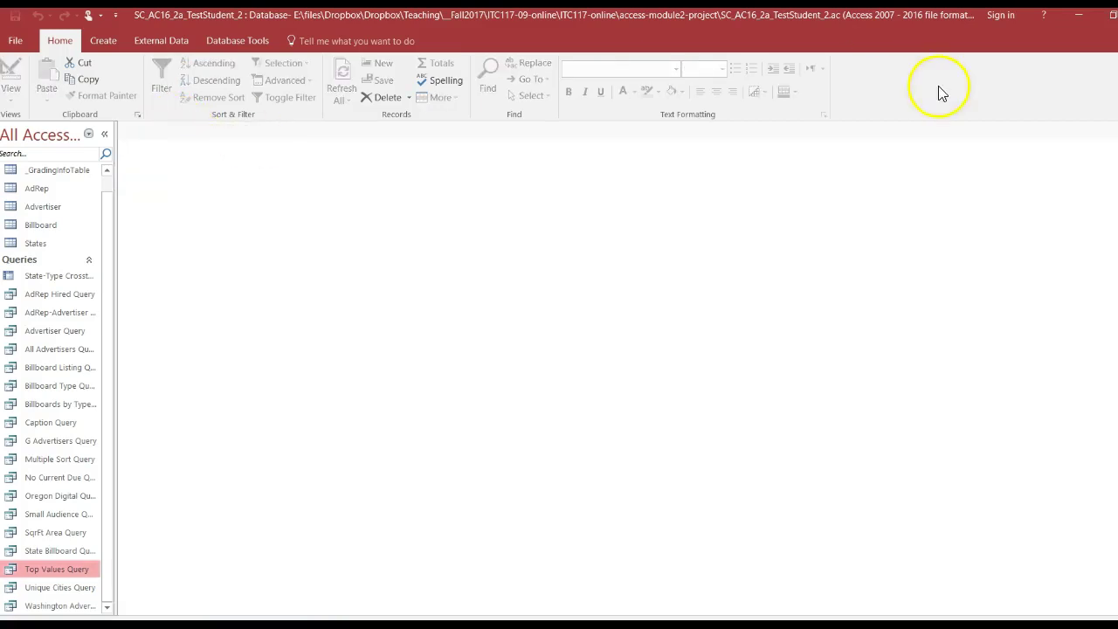
Step: Restore the database window to a smaller size and place it beside the Word instructions to read step 8
{"action": "left_click", "coordinate": [1113, 18]}
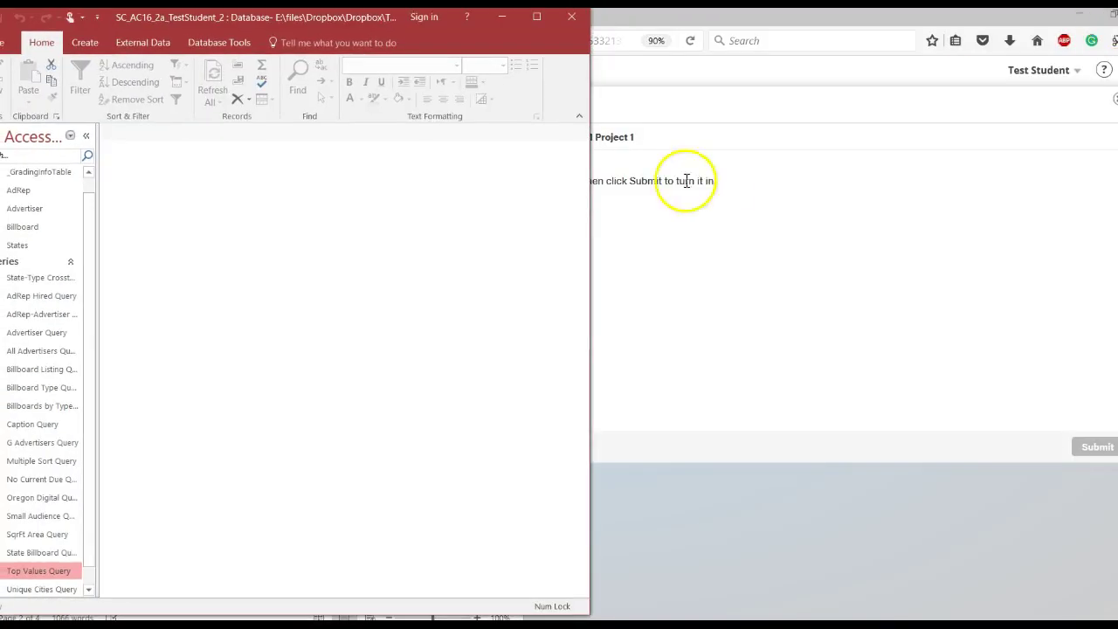
{"action": "left_click", "coordinate": [537, 18]}
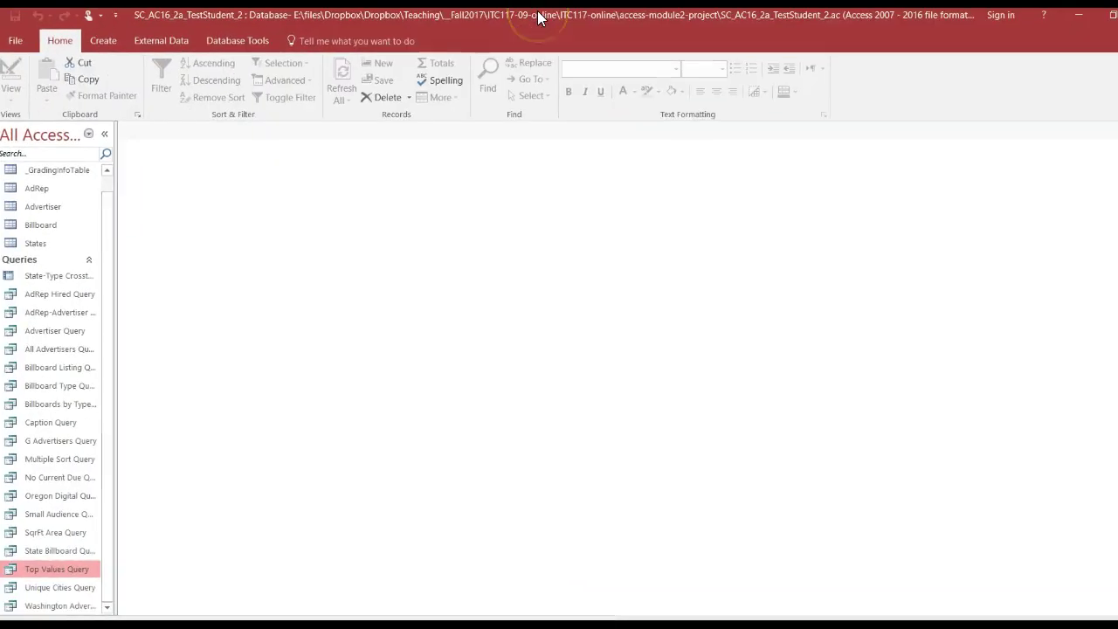
{"action": "left_click", "coordinate": [1113, 18]}
{"action": "left_click_drag", "start_coordinate": [514, 32], "coordinate": [1010, 53]}
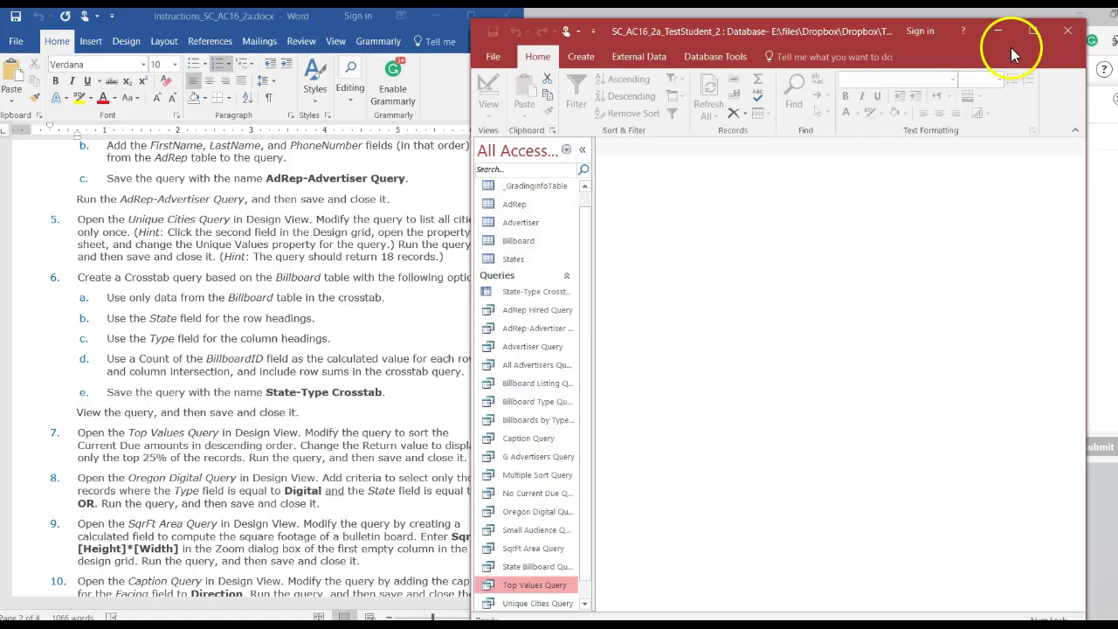
{"action": "left_click", "coordinate": [295, 385]}
{"action": "left_click_drag", "start_coordinate": [661, 32], "coordinate": [694, 25]}
{"action": "left_click", "coordinate": [424, 354]}
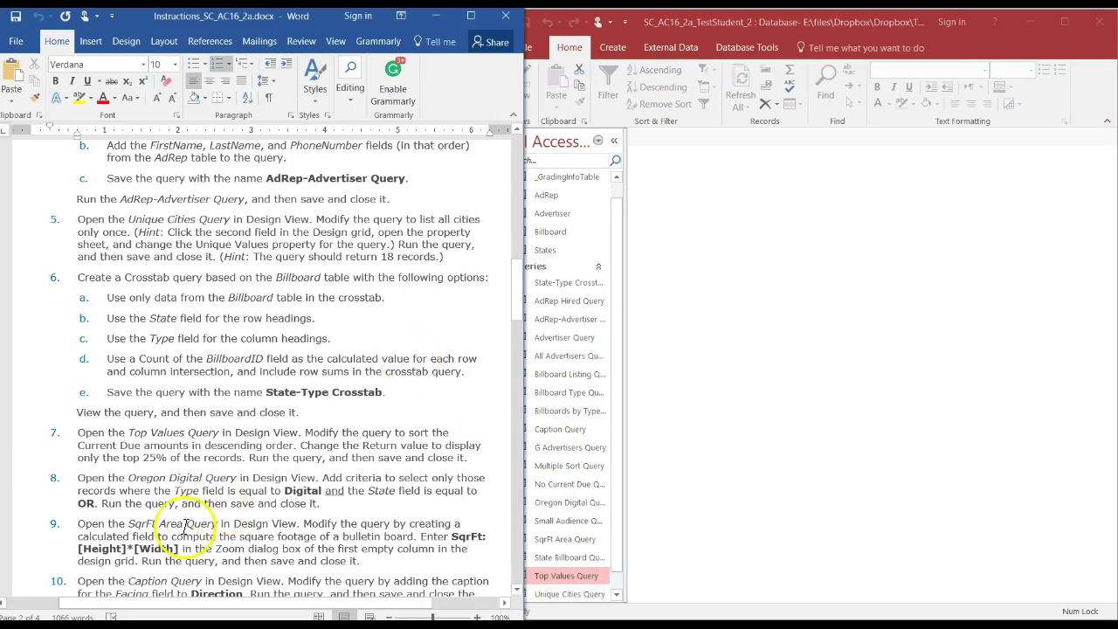
{"action": "left_click", "coordinate": [265, 445]}
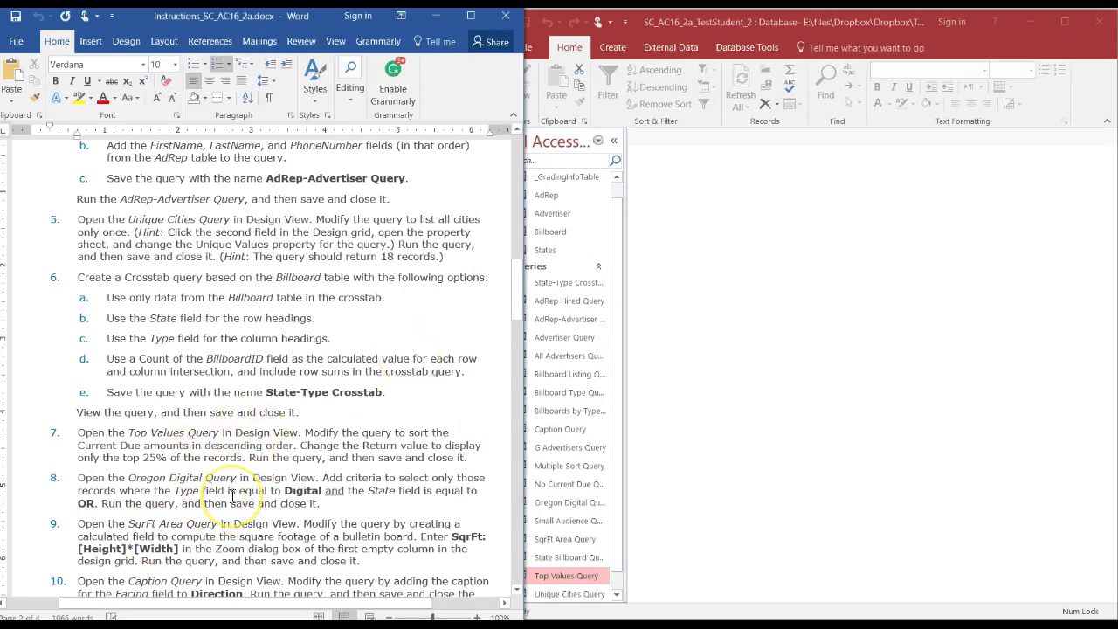
{"action": "left_click", "coordinate": [260, 490]}
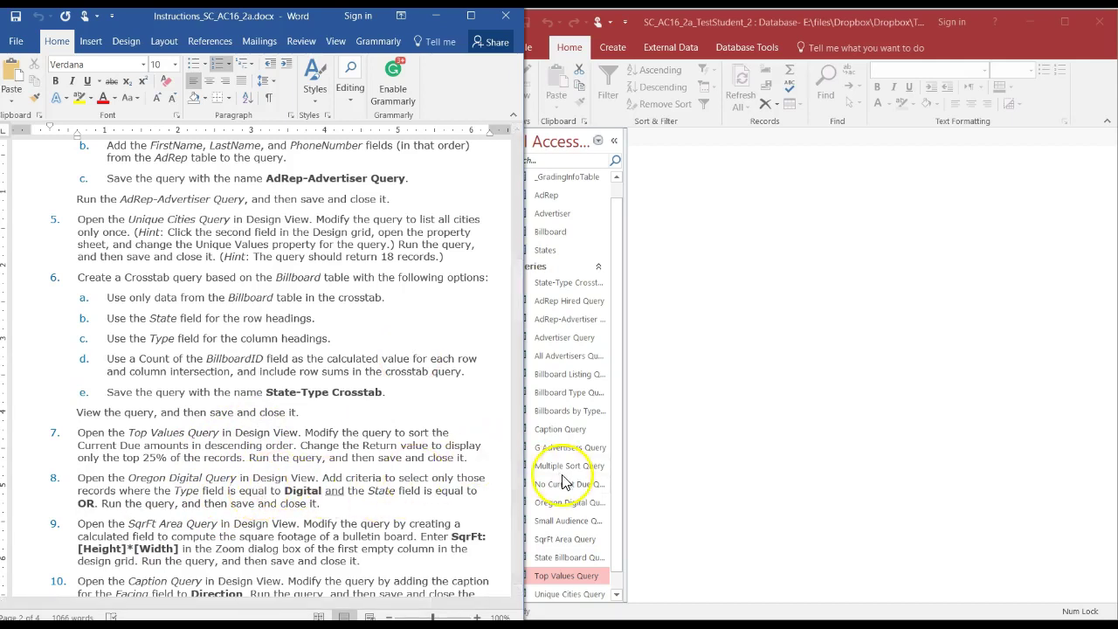
Step: Open the Oregon Digital Query in Design View
{"action": "left_click", "coordinate": [569, 504]}
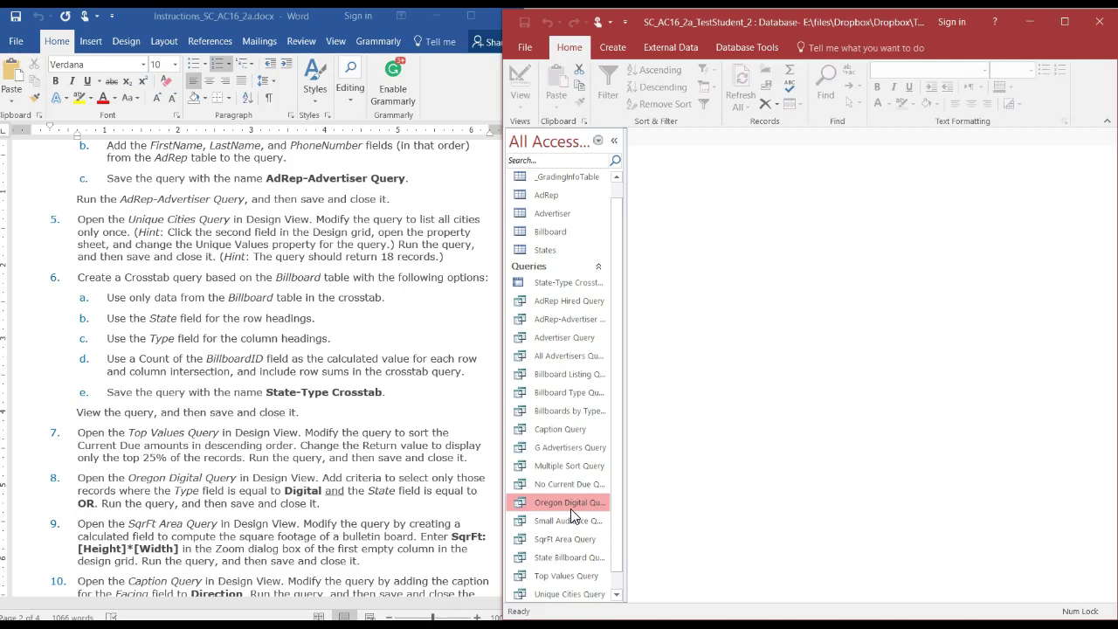
{"action": "right_click", "coordinate": [568, 502]}
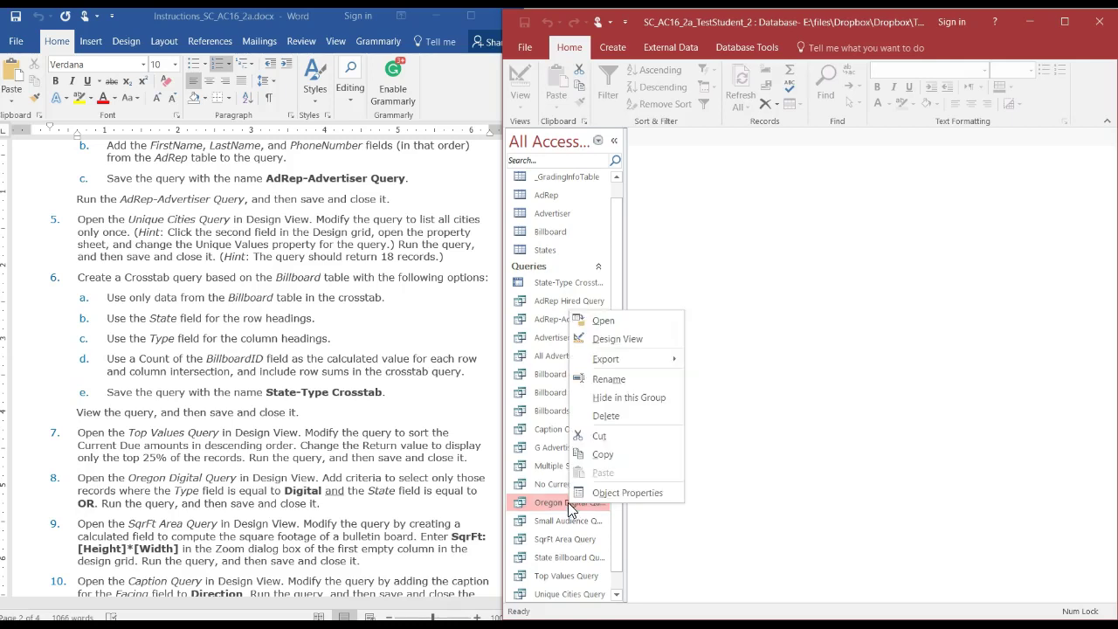
{"action": "left_click", "coordinate": [619, 339]}
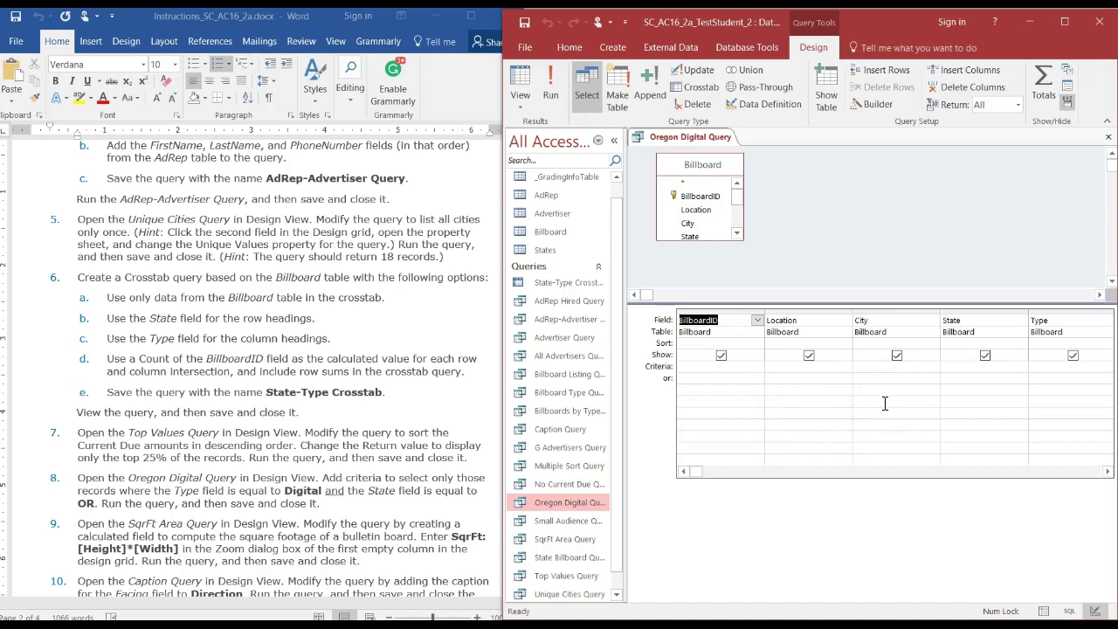
Step: Enter Digital as the criterion for the Type field and OR for the State field in the same criteria row
{"action": "left_click", "coordinate": [1054, 368]}
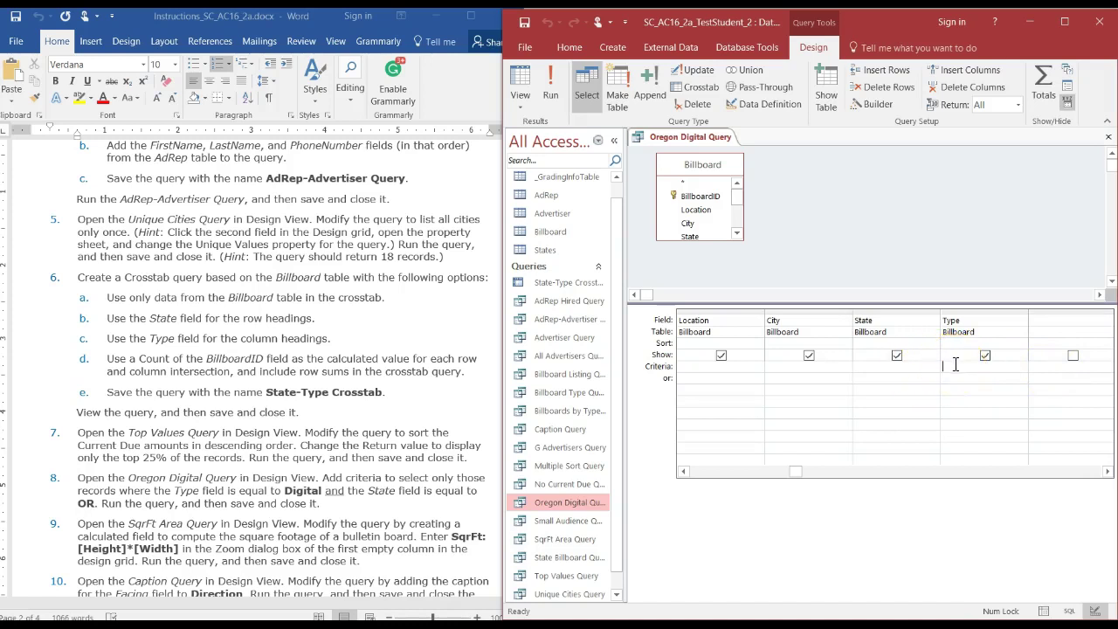
{"action": "type", "text": "Dig"}
{"action": "key", "text": "BackSpace"}
{"action": "key", "text": "Tab"}
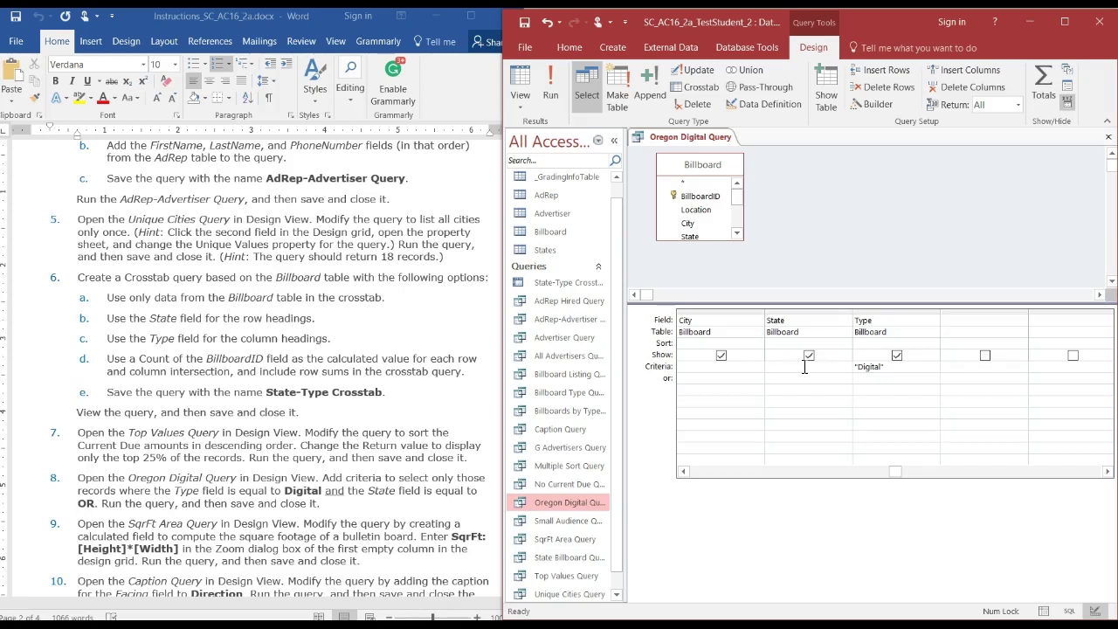
{"action": "type", "text": "R"}
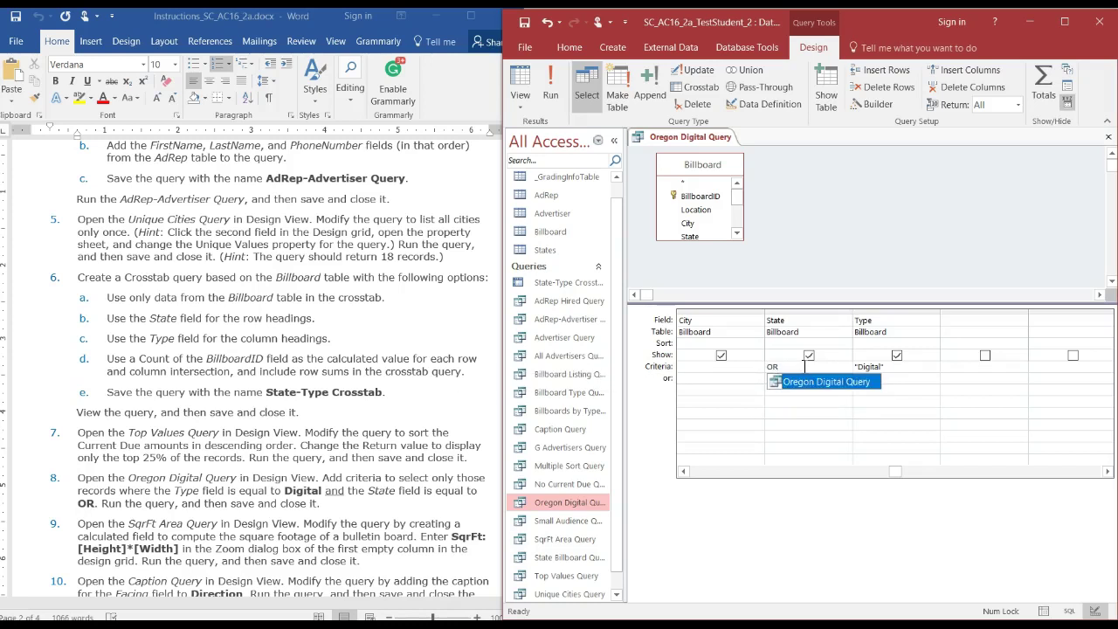
{"action": "key", "text": "Tab"}
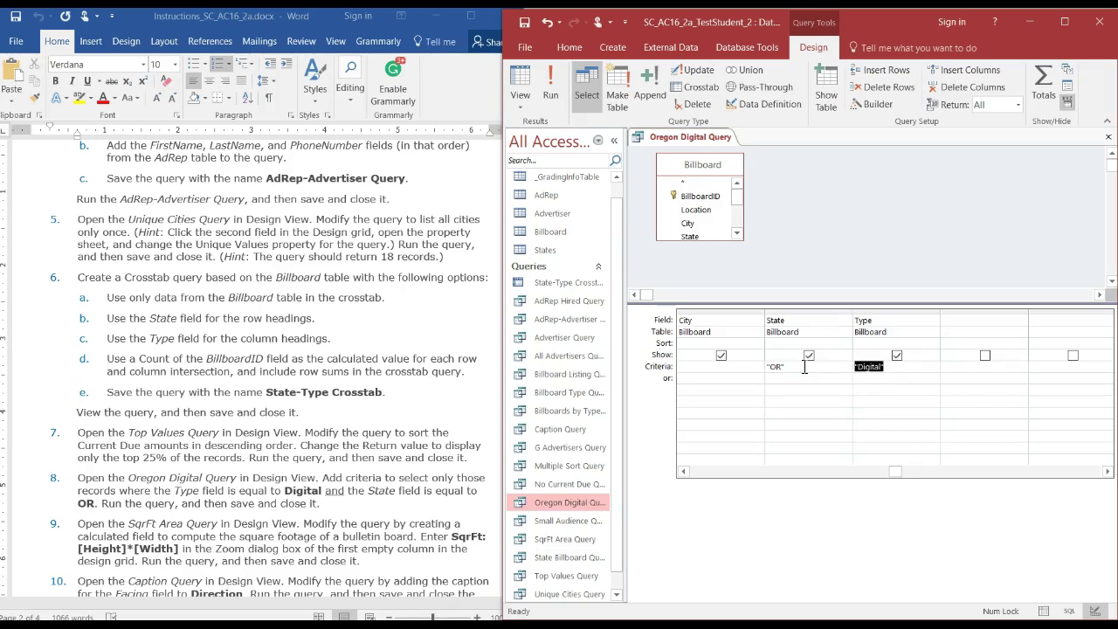
{"action": "left_click", "coordinate": [910, 392]}
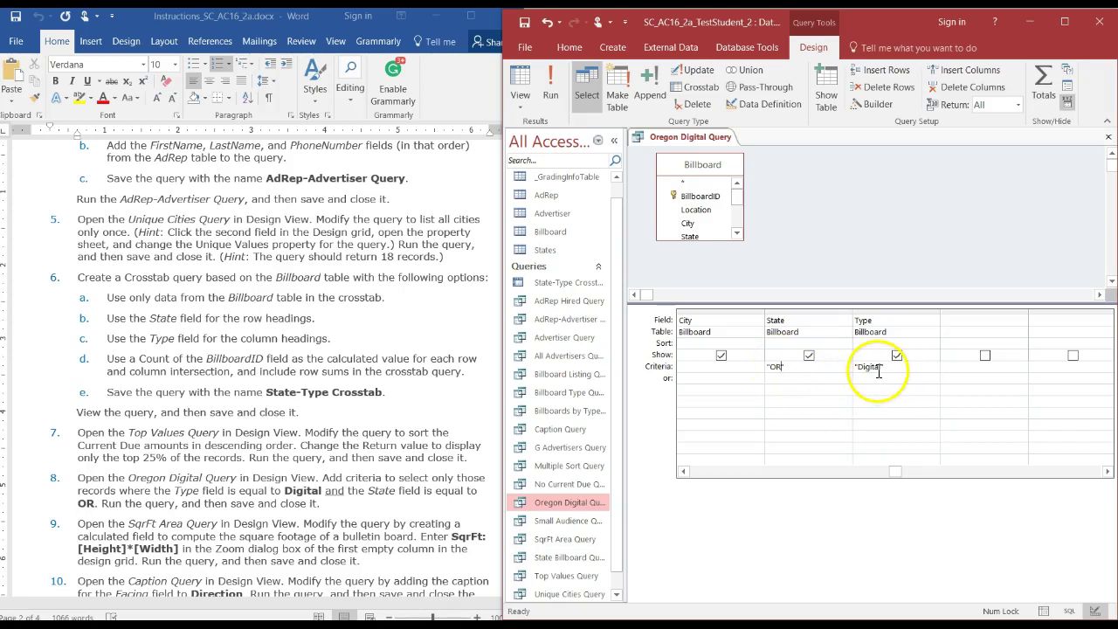
Step: Save the Oregon Digital Query and run it
{"action": "right_click", "coordinate": [721, 140]}
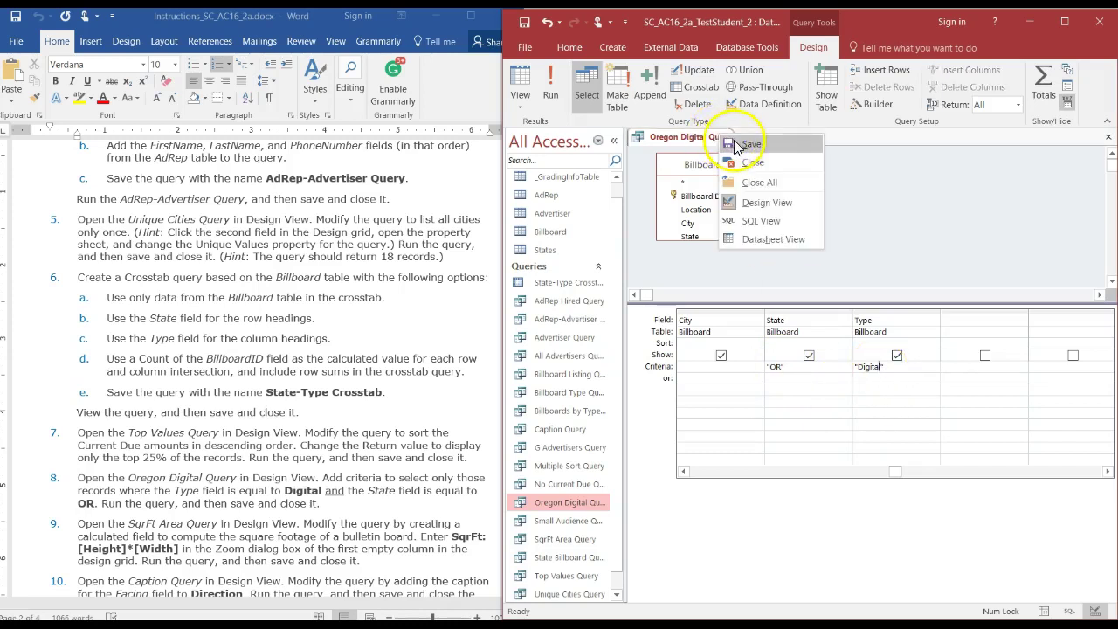
{"action": "left_click", "coordinate": [734, 143]}
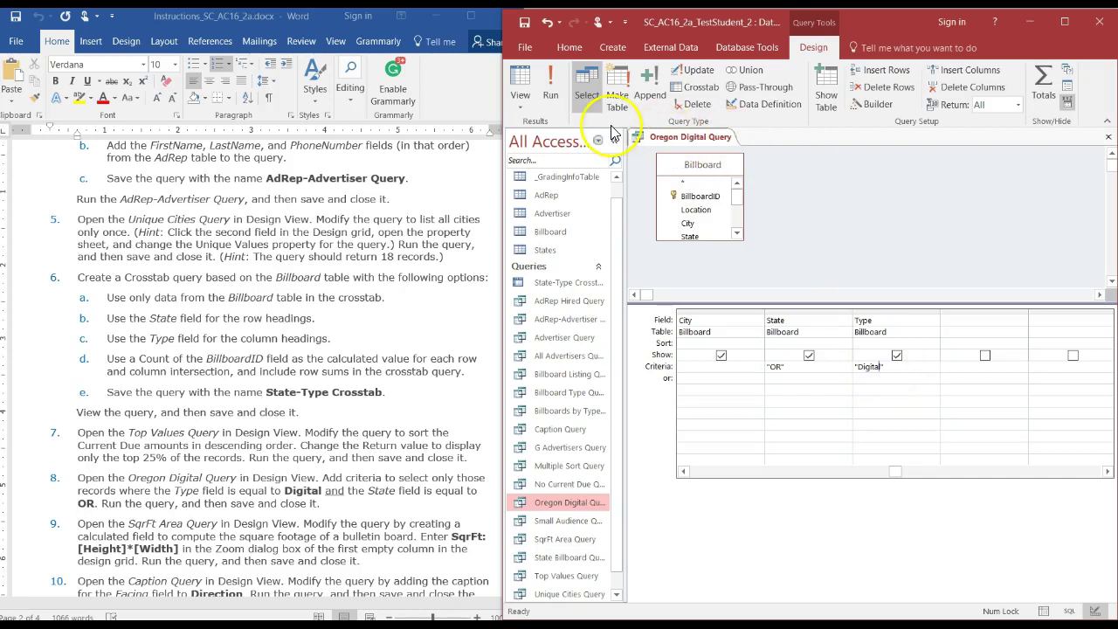
{"action": "left_click", "coordinate": [550, 94]}
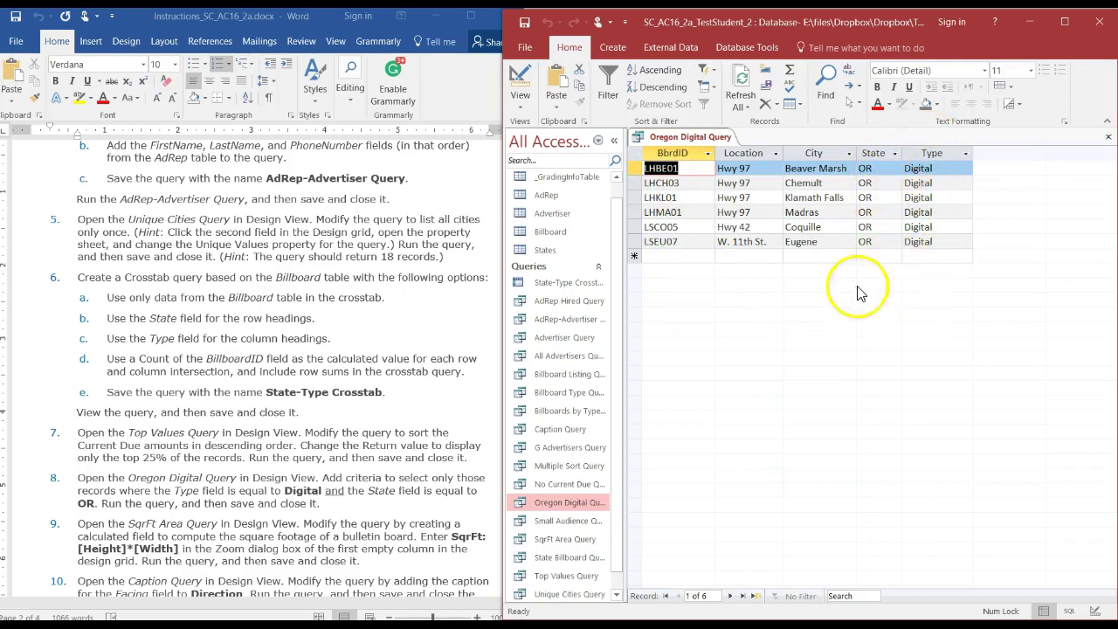
Step: Save the Oregon Digital Query from its datasheet and switch it back to Design View
{"action": "right_click", "coordinate": [698, 142]}
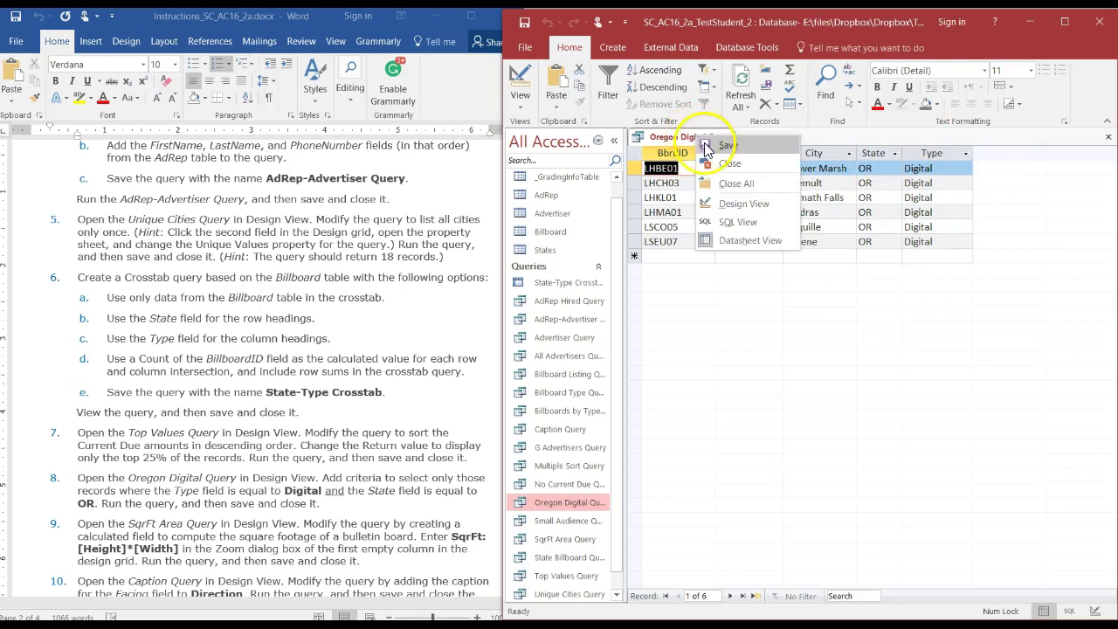
{"action": "left_click", "coordinate": [704, 143]}
{"action": "left_click", "coordinate": [521, 103]}
{"action": "left_click", "coordinate": [562, 198]}
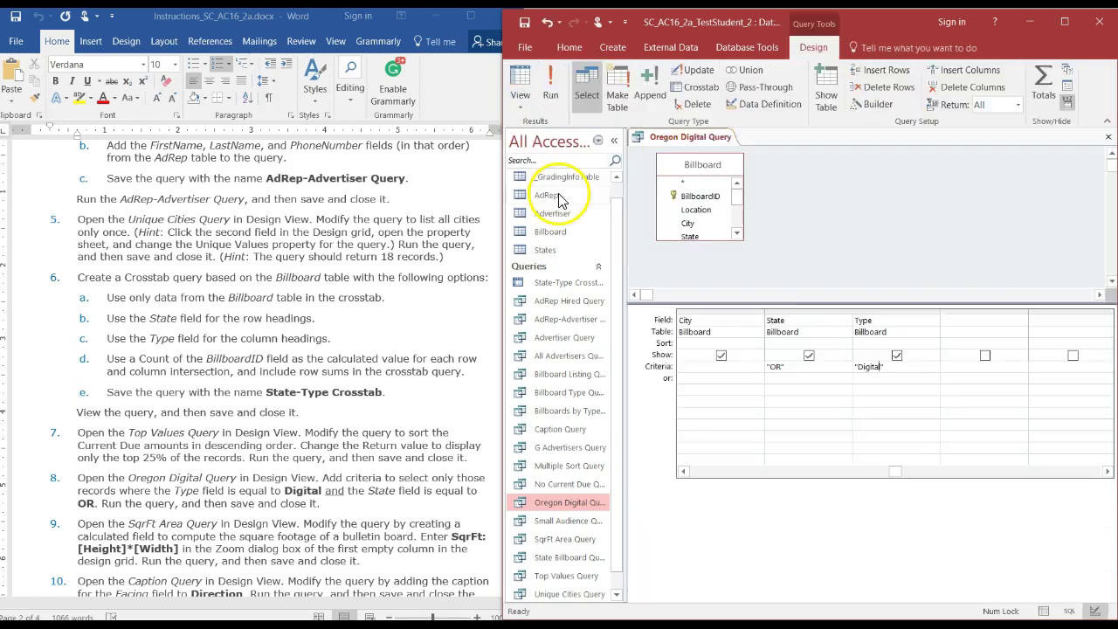
Step: Save the Oregon Digital Query from Design View and close it
{"action": "left_click", "coordinate": [882, 366]}
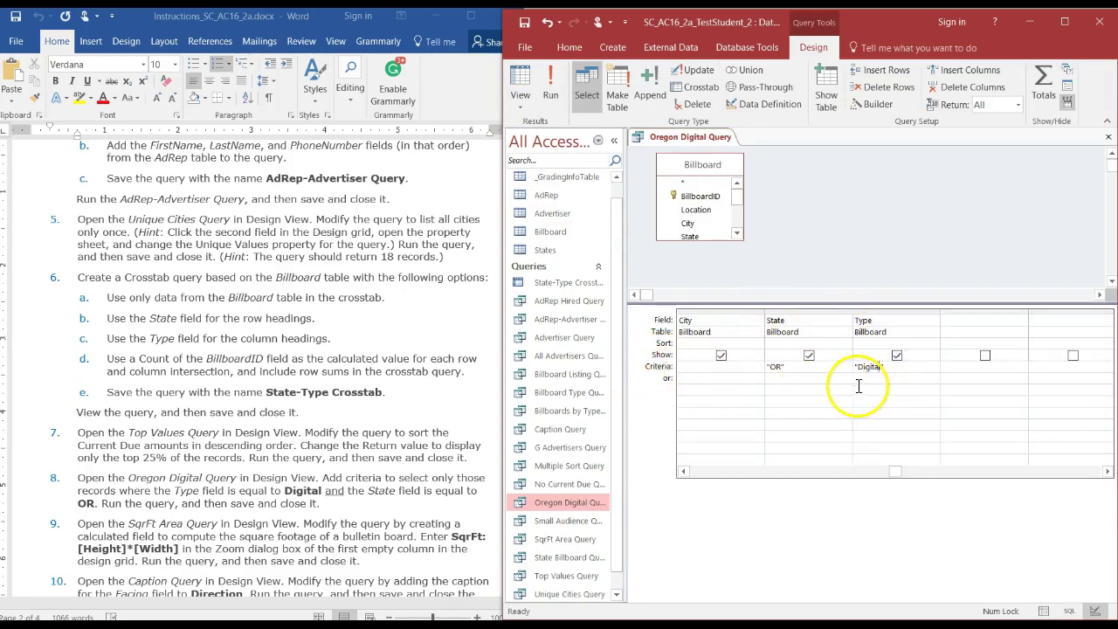
{"action": "right_click", "coordinate": [668, 137]}
{"action": "left_click", "coordinate": [668, 138]}
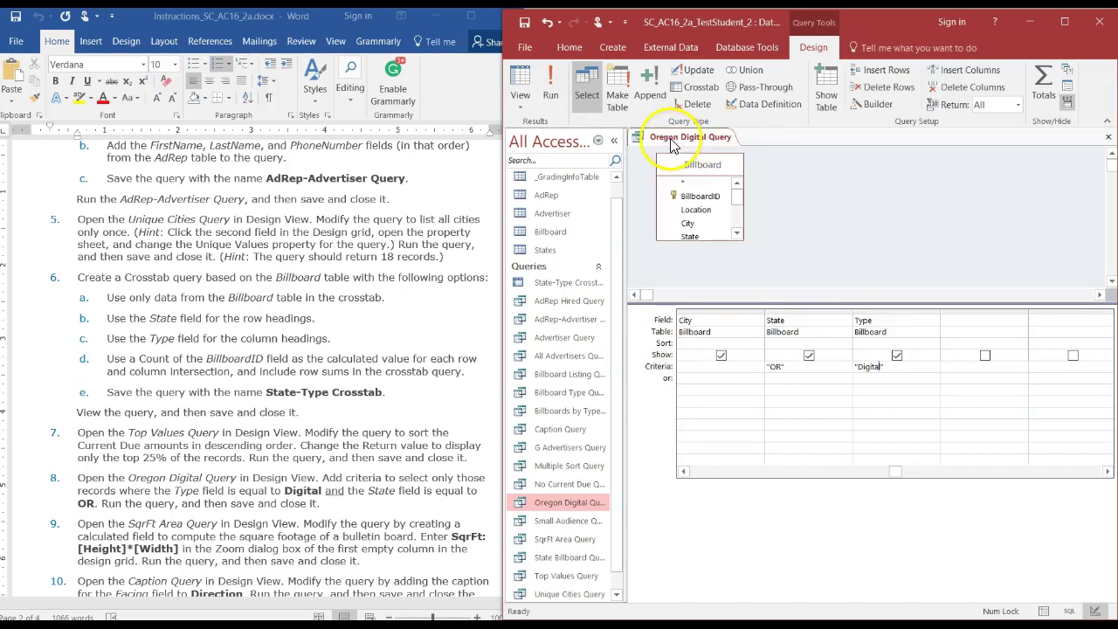
{"action": "right_click", "coordinate": [671, 139]}
{"action": "left_click", "coordinate": [703, 166]}
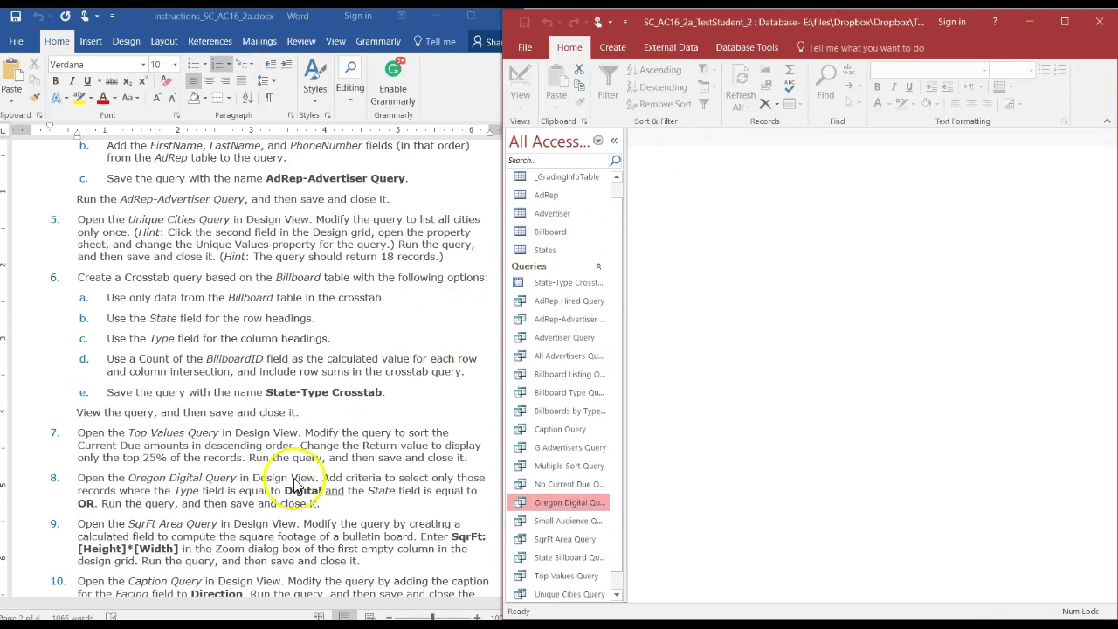
Step: Switch to Word and review instruction 9 on creating the SqrFt calculated field in the SqrFt Area Query
{"action": "left_click", "coordinate": [286, 559]}
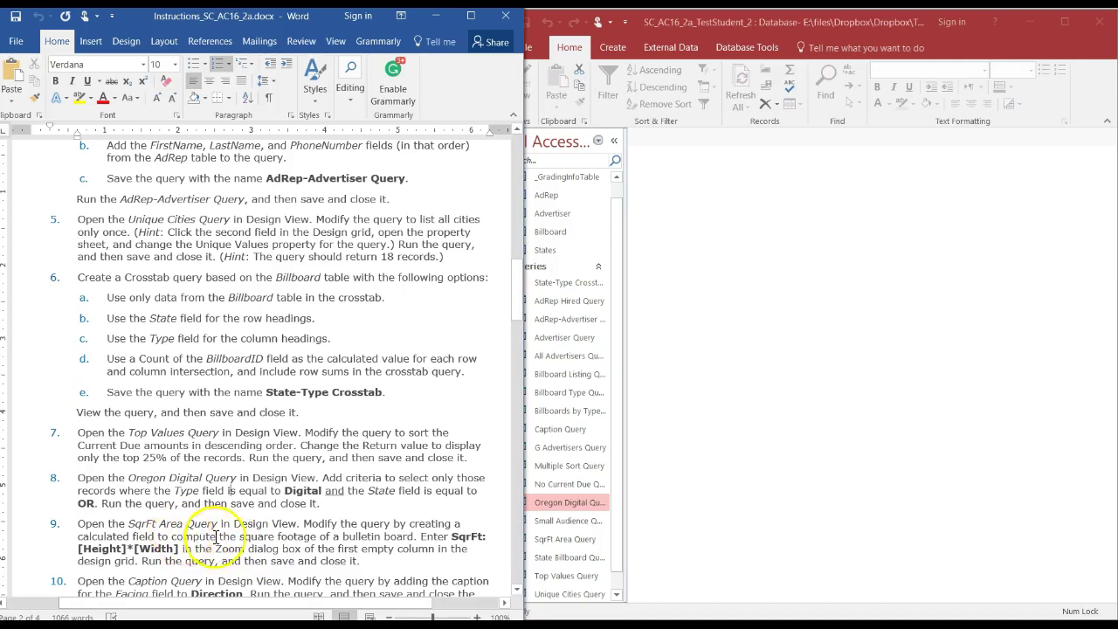
{"action": "left_click_drag", "start_coordinate": [77, 535], "coordinate": [154, 541]}
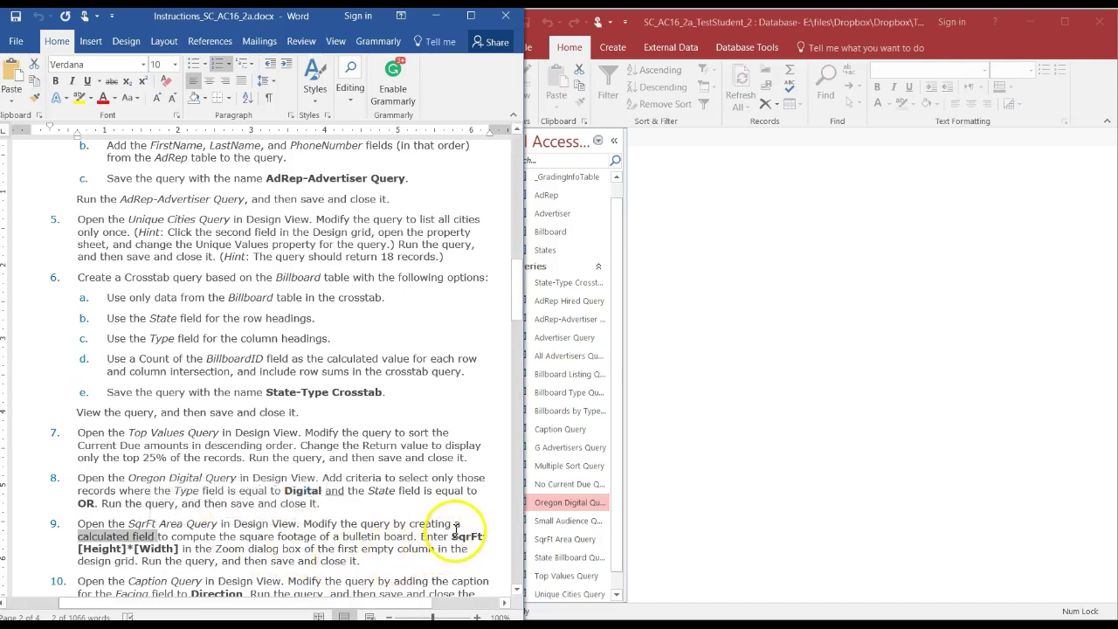
{"action": "left_click_drag", "start_coordinate": [451, 536], "coordinate": [487, 535]}
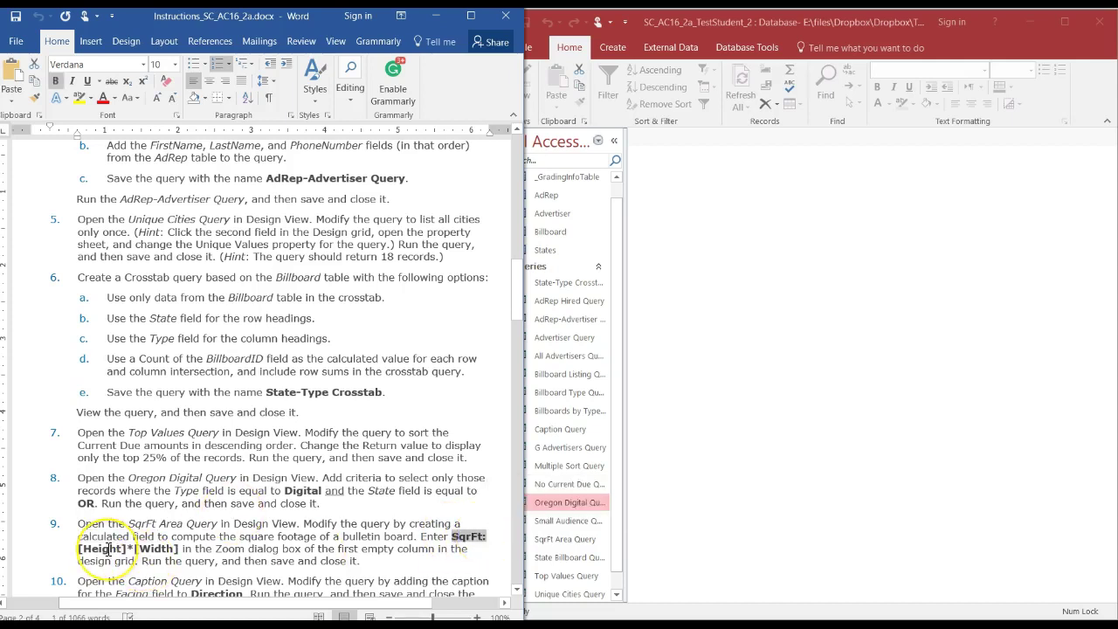
{"action": "left_click_drag", "start_coordinate": [79, 549], "coordinate": [150, 550]}
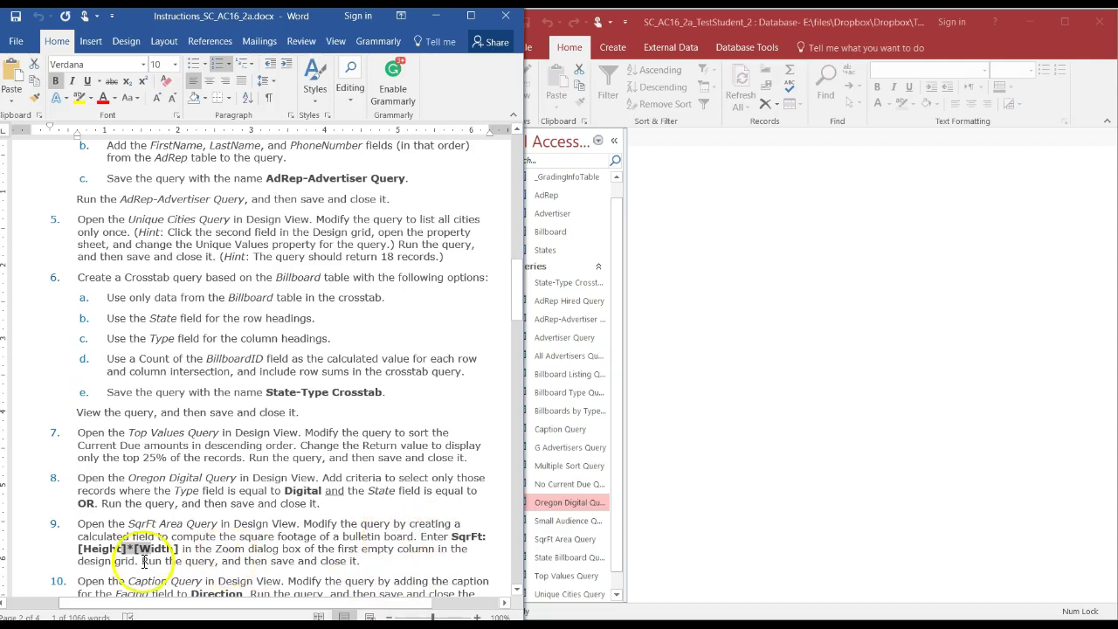
{"action": "left_click", "coordinate": [99, 548]}
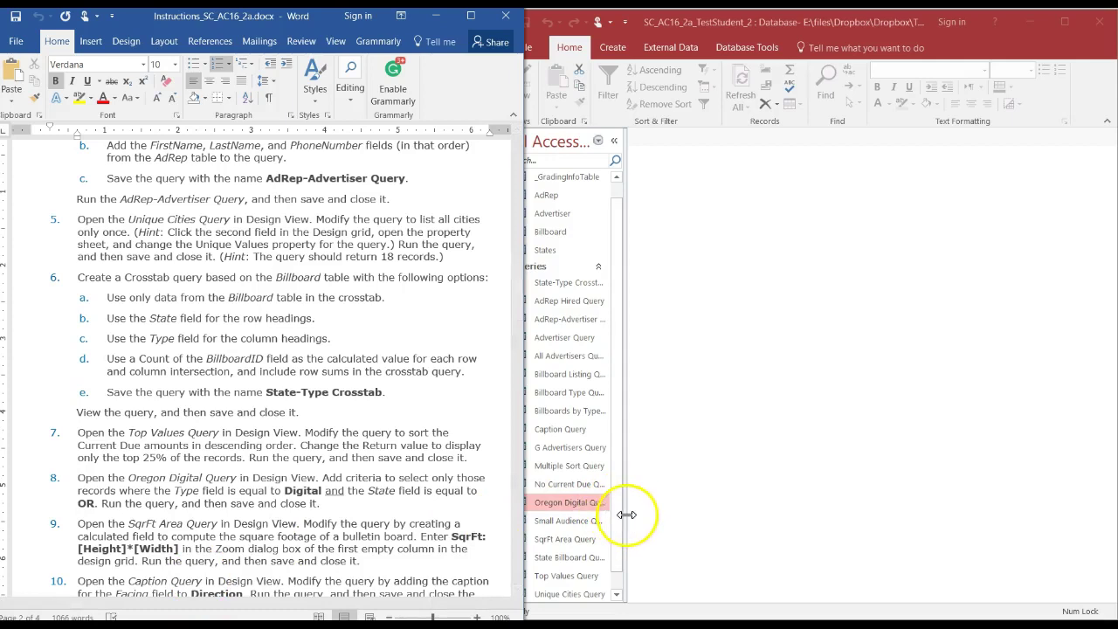
Step: Switch to Access, widen the object list to show the full query names, and open the SqrFt Area Query in Design View
{"action": "left_click_drag", "start_coordinate": [627, 515], "coordinate": [659, 515]}
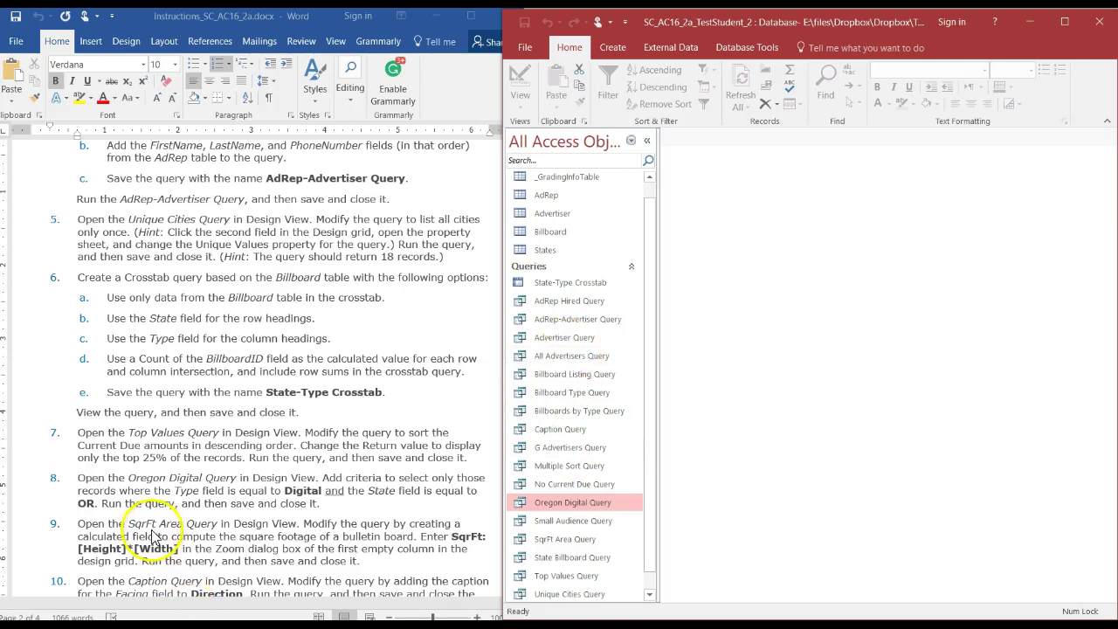
{"action": "right_click", "coordinate": [549, 542]}
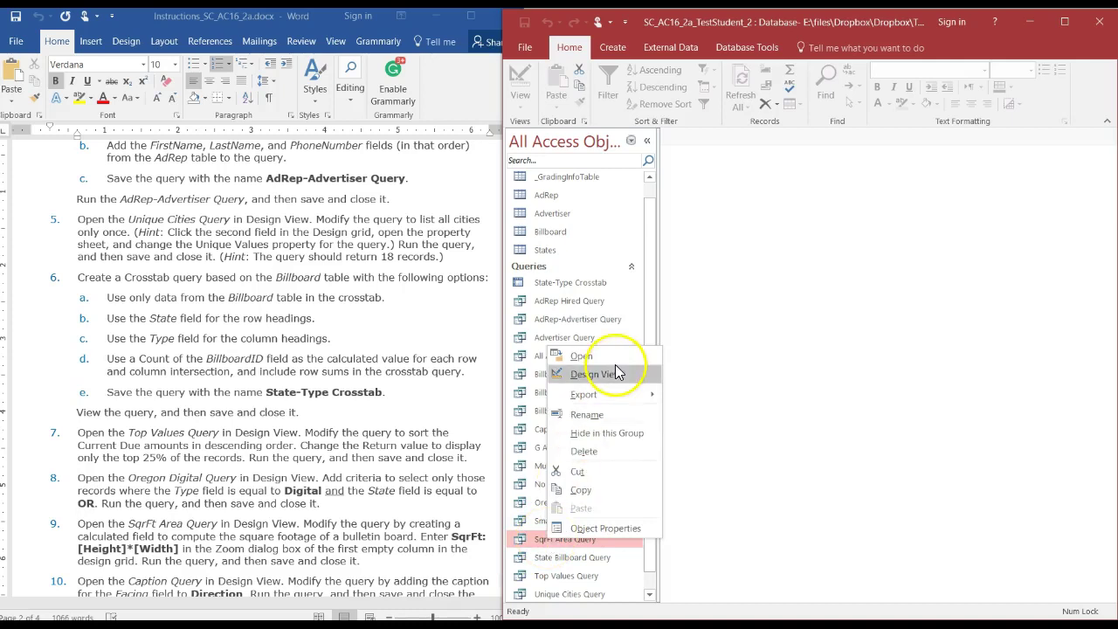
{"action": "left_click", "coordinate": [616, 374]}
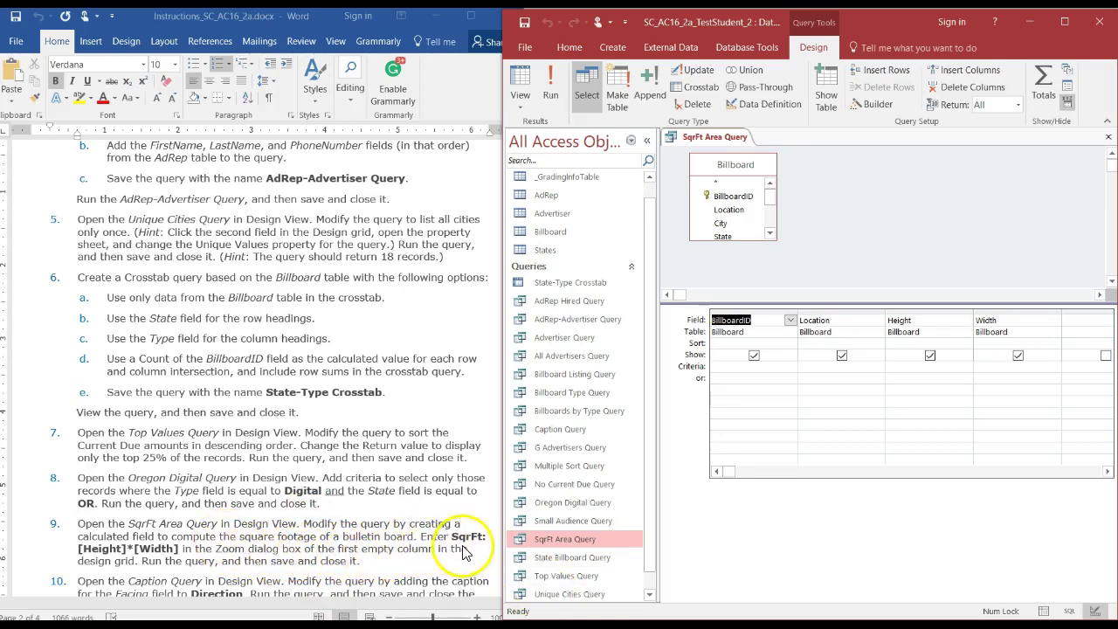
Step: Add the calculated field SqrFt: [Height]*[Width] to the first empty column of the design grid through the Zoom dialog
{"action": "left_click", "coordinate": [775, 320]}
{"action": "left_click", "coordinate": [901, 320]}
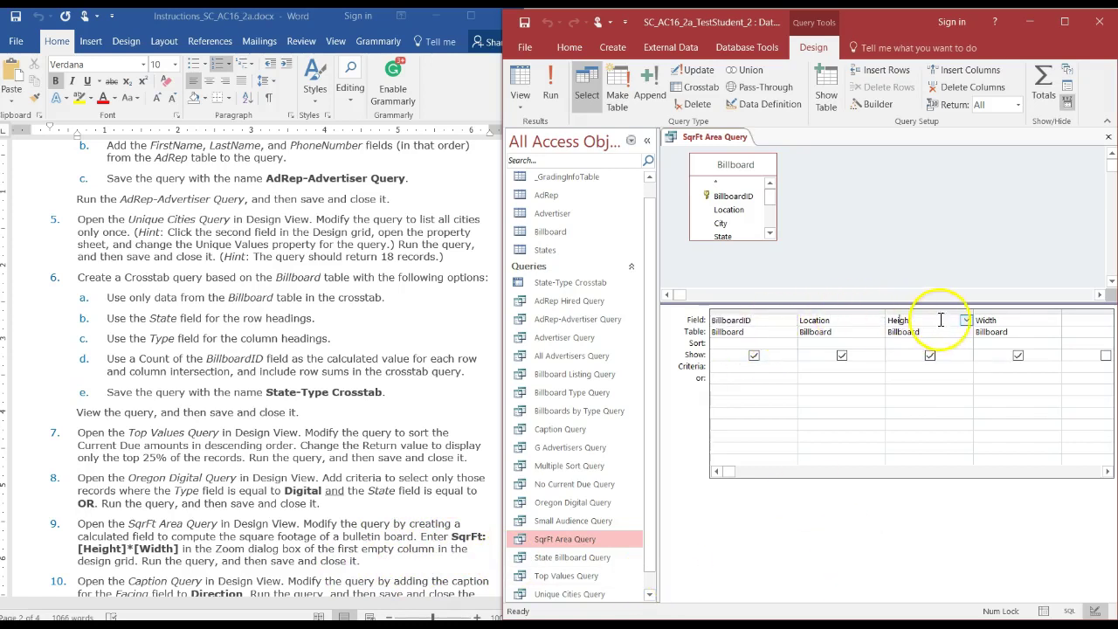
{"action": "left_click", "coordinate": [1085, 320]}
{"action": "left_click", "coordinate": [984, 320]}
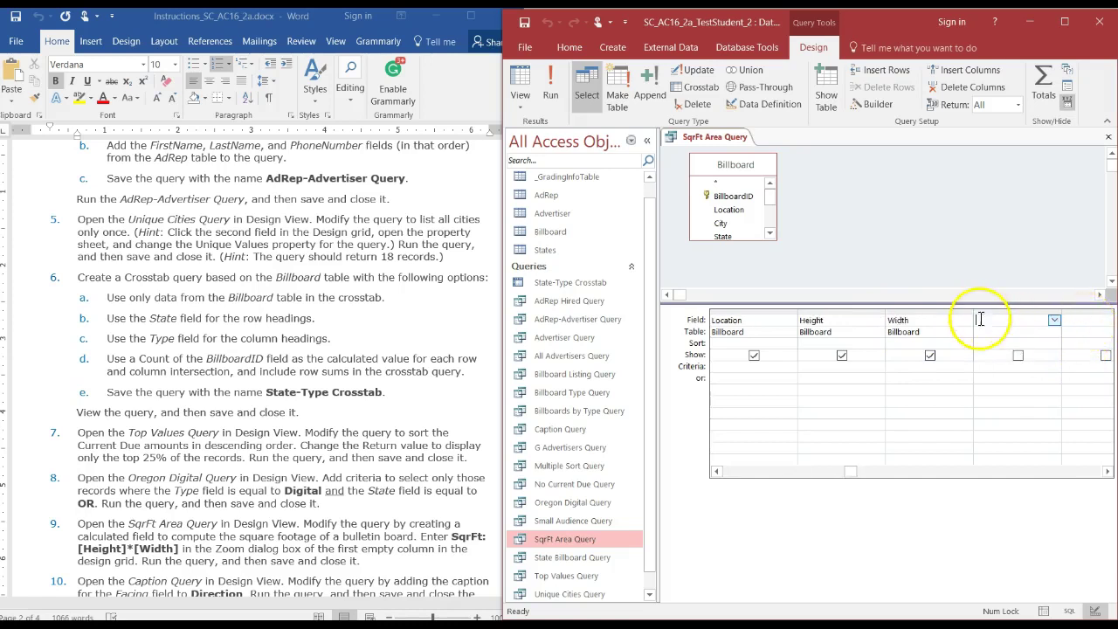
{"action": "left_click", "coordinate": [1054, 321]}
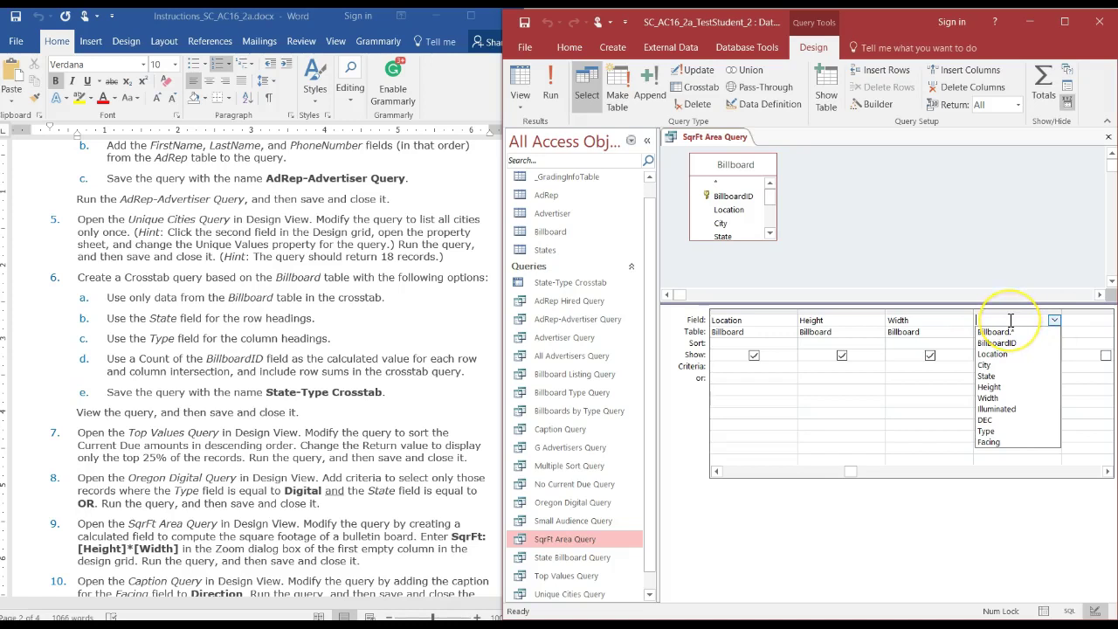
{"action": "right_click", "coordinate": [1010, 324]}
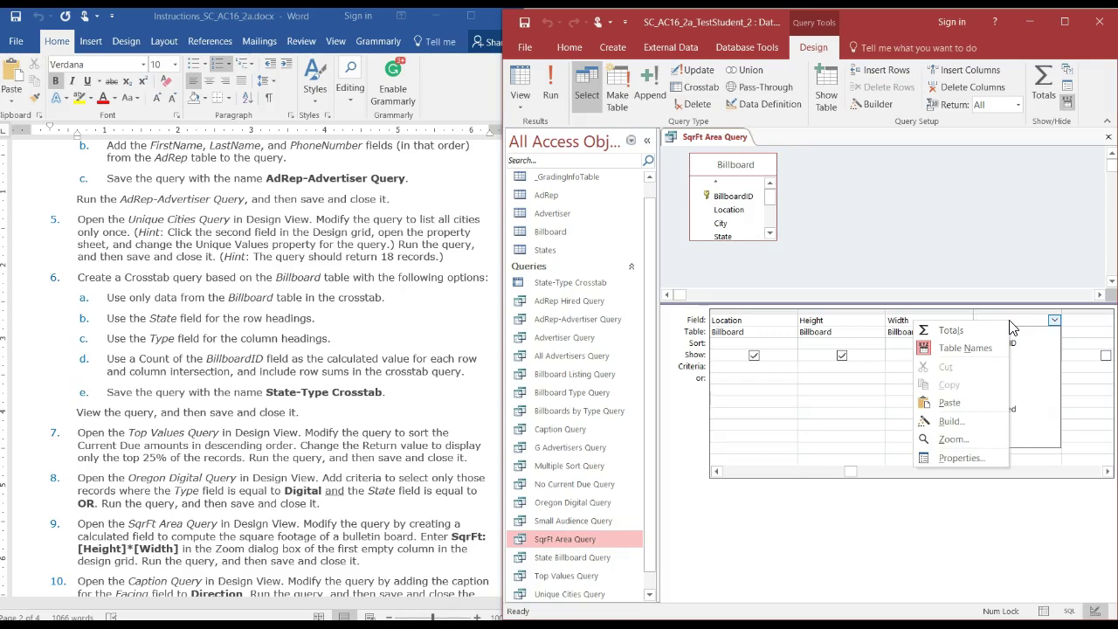
{"action": "left_click", "coordinate": [951, 439]}
{"action": "left_click", "coordinate": [876, 167]}
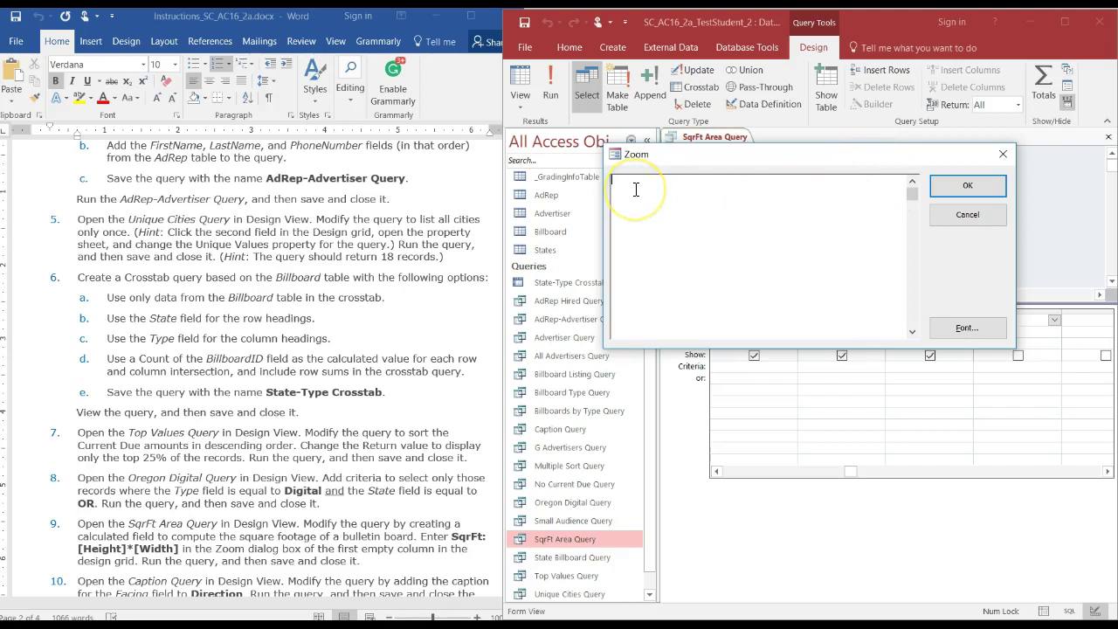
{"action": "left_click_drag", "start_coordinate": [636, 337], "coordinate": [650, 202]}
{"action": "type", "text": "SqrFt:"}
{"action": "type", "text": "[Height]*[Widt"}
{"action": "left_click", "coordinate": [961, 189]}
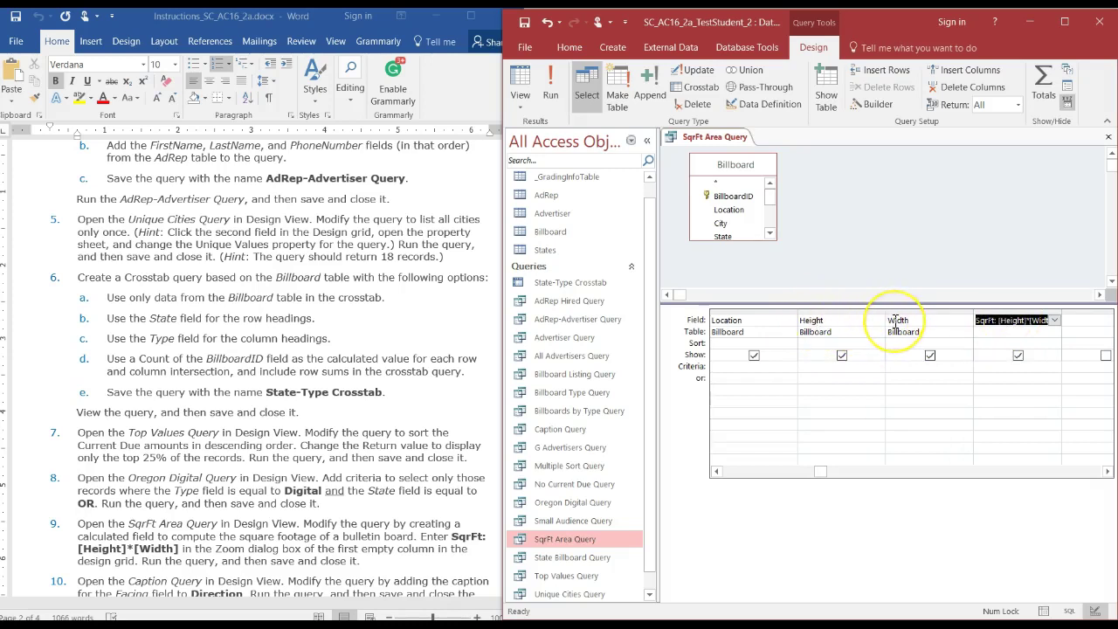
Step: Save the SqrFt Area Query and run it
{"action": "right_click", "coordinate": [715, 146]}
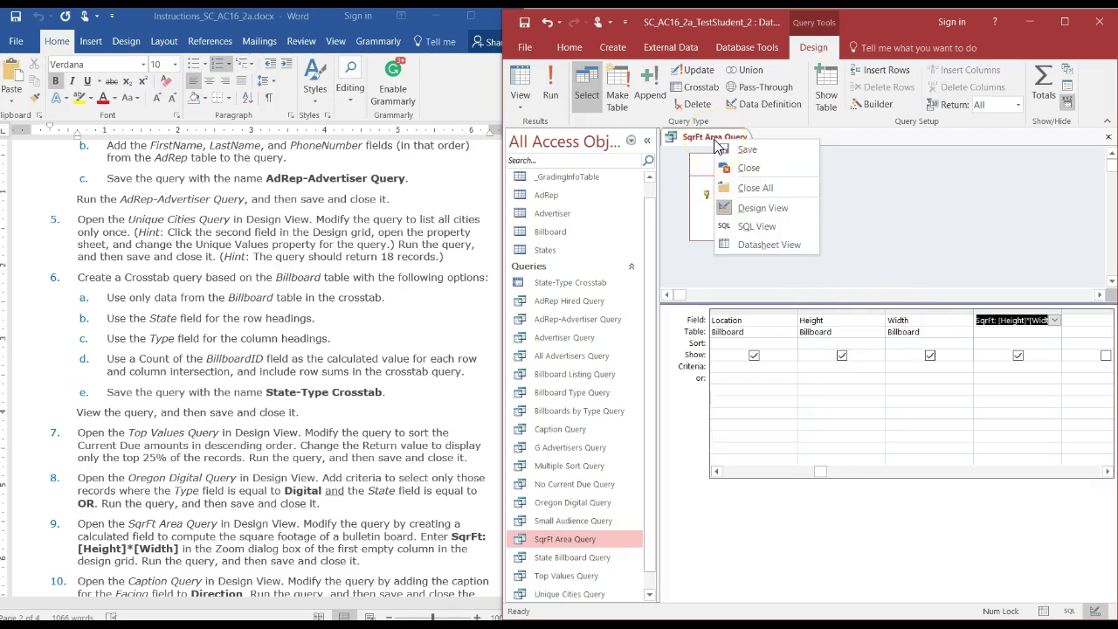
{"action": "left_click", "coordinate": [724, 150]}
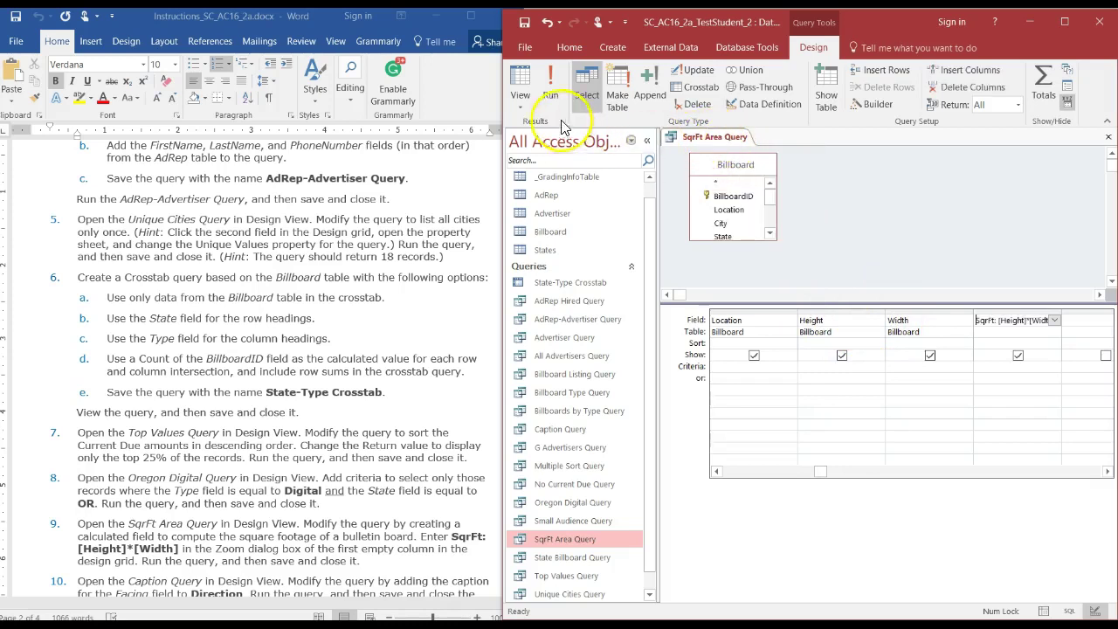
{"action": "left_click", "coordinate": [551, 91]}
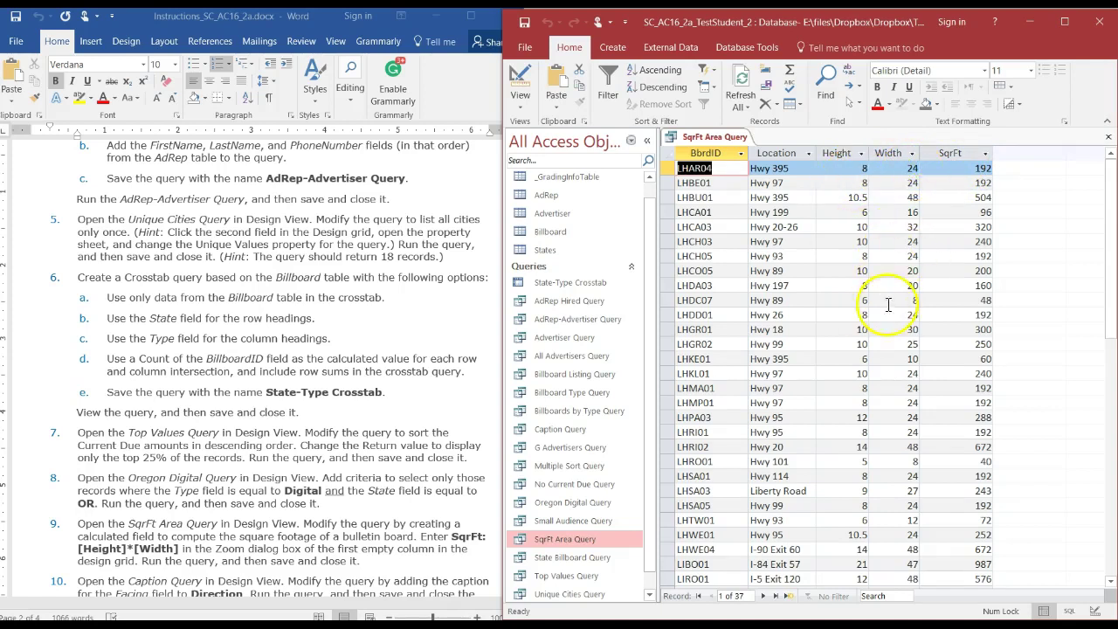
Step: Check the first record's SqrFt value by multiplying 8 by 24 in Calculator, and close Calculator
{"action": "left_click", "coordinate": [489, 627]}
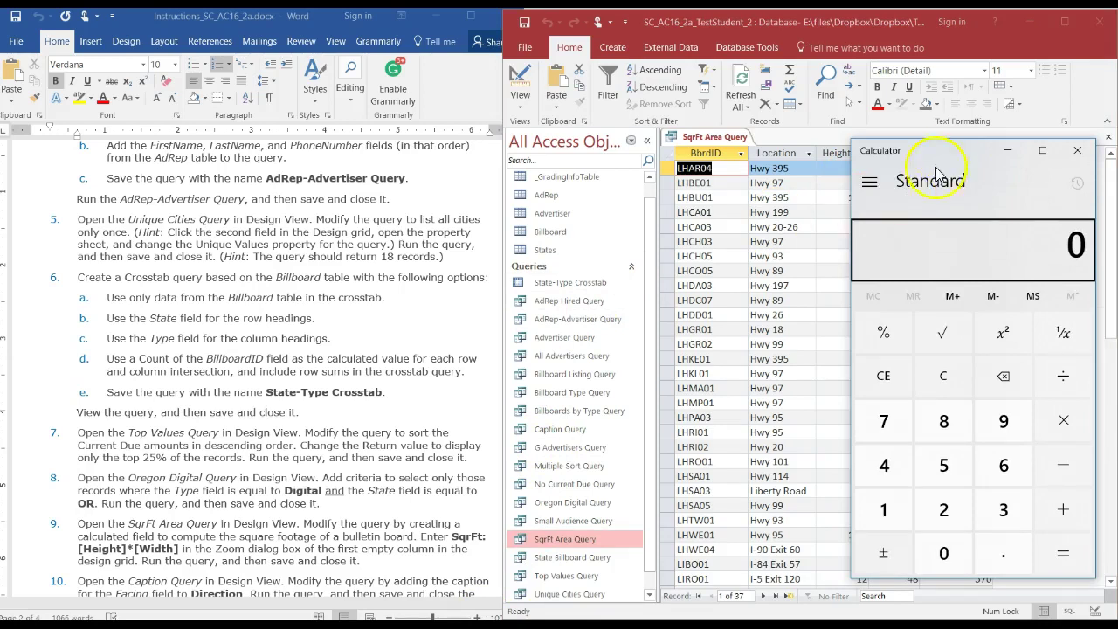
{"action": "left_click_drag", "start_coordinate": [945, 162], "coordinate": [630, 169]}
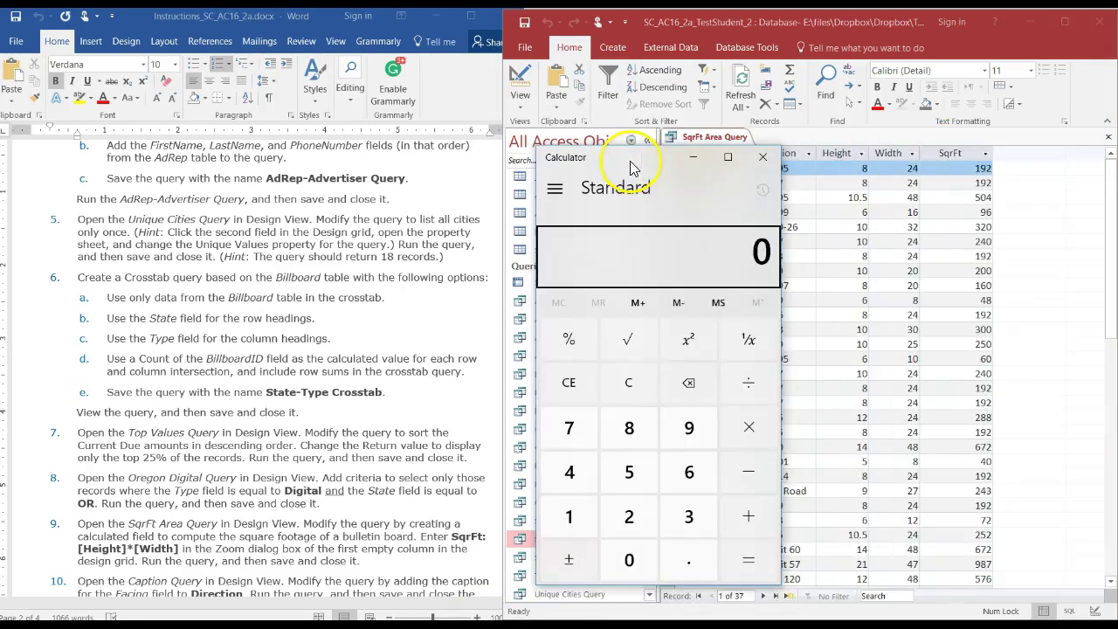
{"action": "left_click", "coordinate": [630, 437]}
{"action": "left_click", "coordinate": [741, 439]}
{"action": "left_click", "coordinate": [628, 516]}
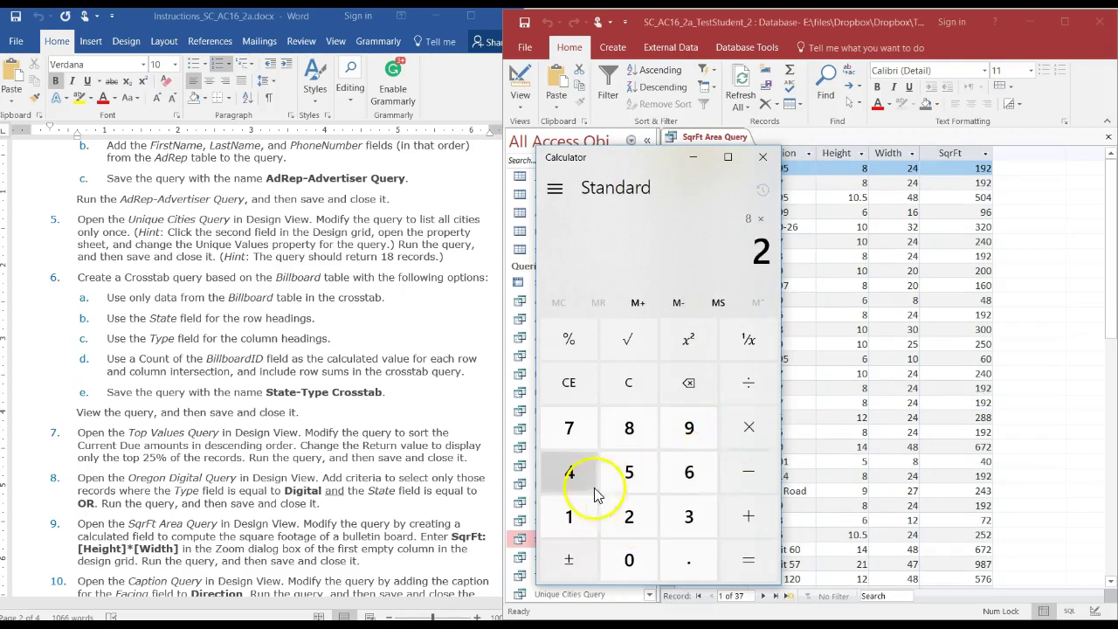
{"action": "left_click", "coordinate": [581, 483]}
{"action": "left_click", "coordinate": [741, 556]}
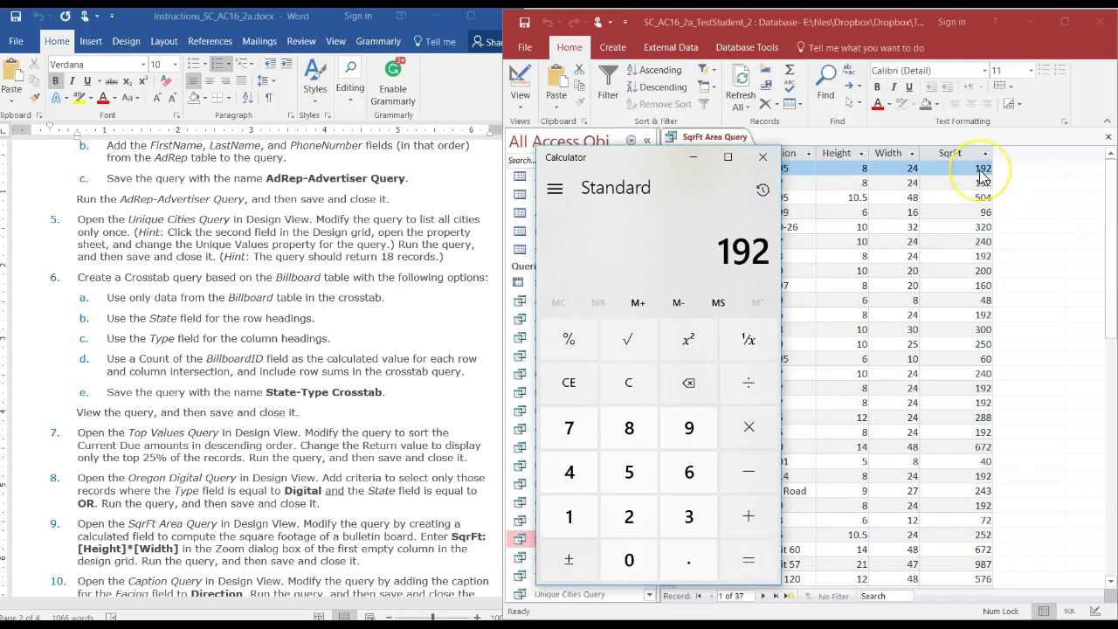
{"action": "left_click", "coordinate": [762, 157]}
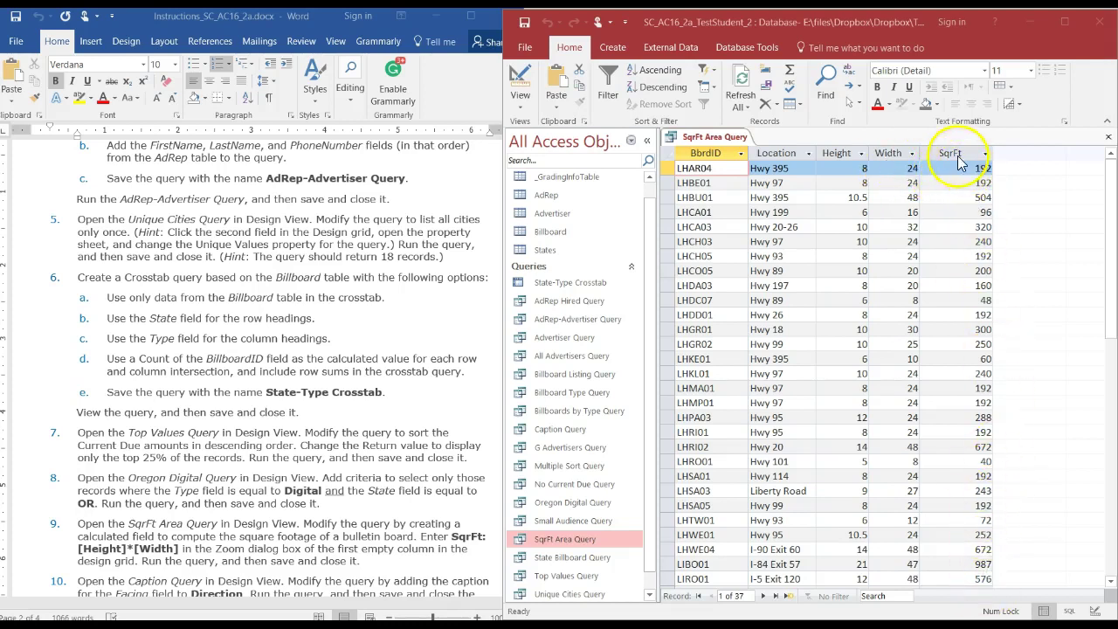
Step: Save the SqrFt Area Query from its datasheet and close it
{"action": "right_click", "coordinate": [705, 140]}
{"action": "left_click", "coordinate": [710, 142]}
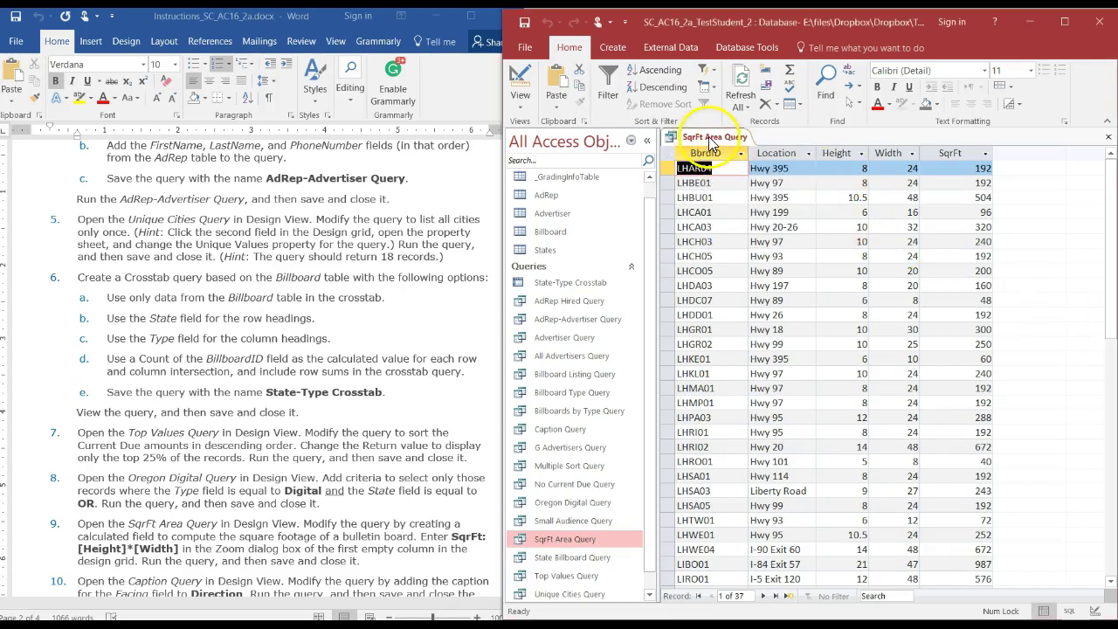
{"action": "right_click", "coordinate": [711, 144]}
{"action": "left_click", "coordinate": [744, 166]}
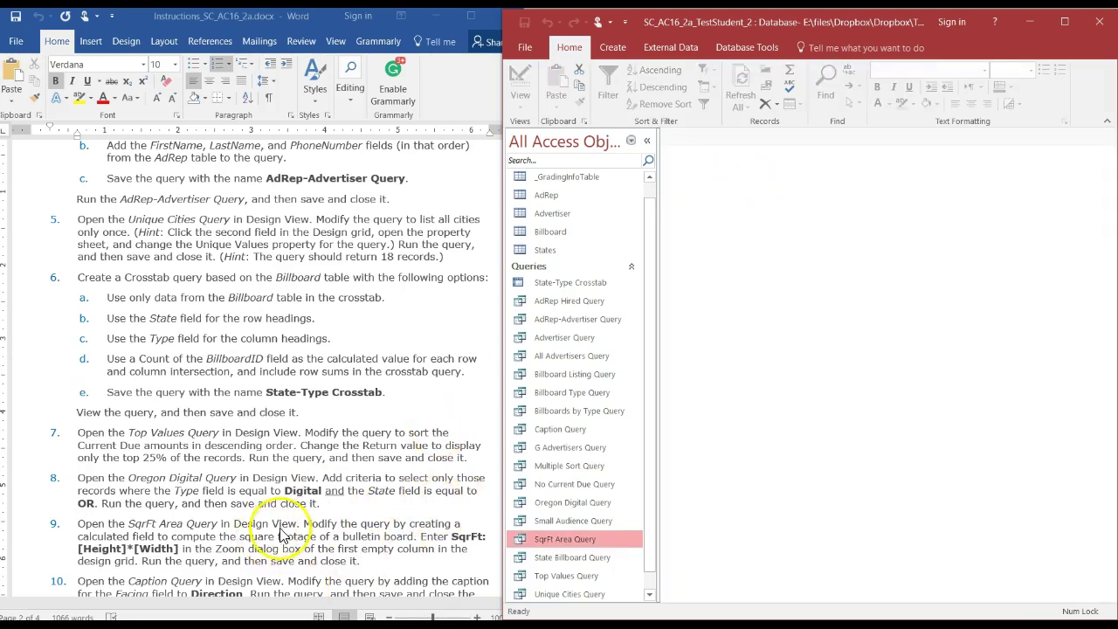
Step: Bring up instruction 10 in the Word document and open the Caption Query in Design View
{"action": "left_click", "coordinate": [476, 429]}
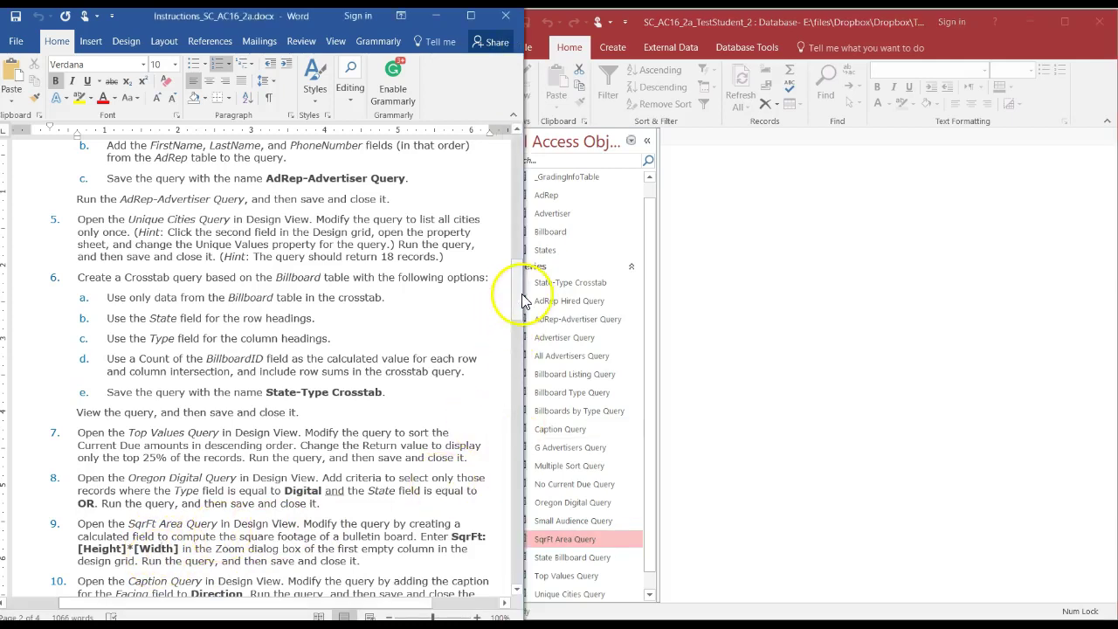
{"action": "left_click_drag", "start_coordinate": [517, 300], "coordinate": [530, 343]}
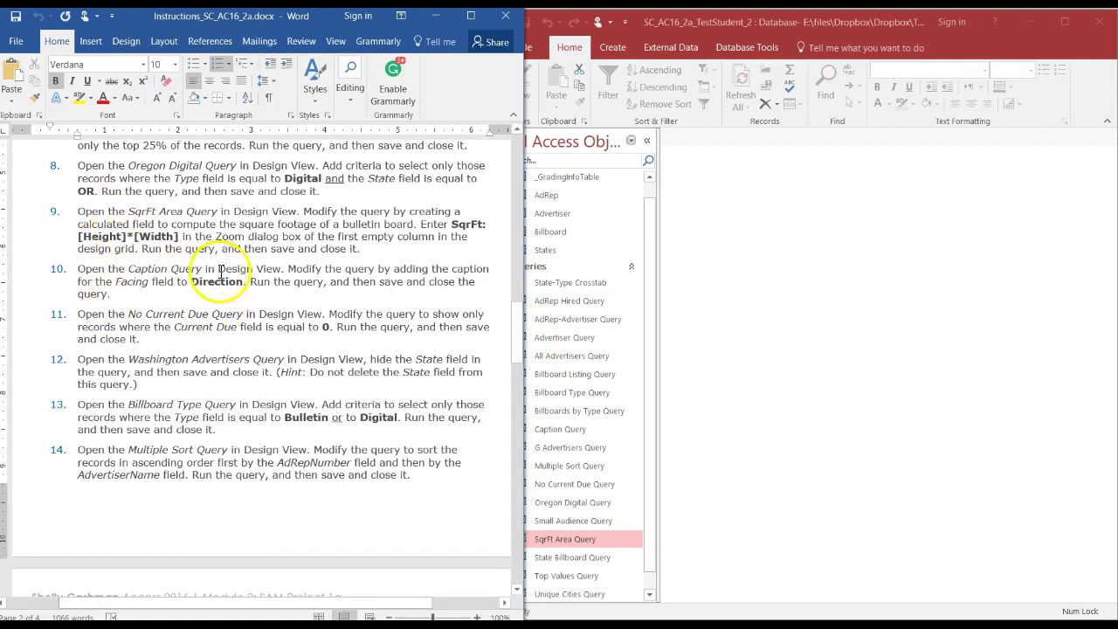
{"action": "left_click", "coordinate": [562, 429]}
{"action": "right_click", "coordinate": [562, 429]}
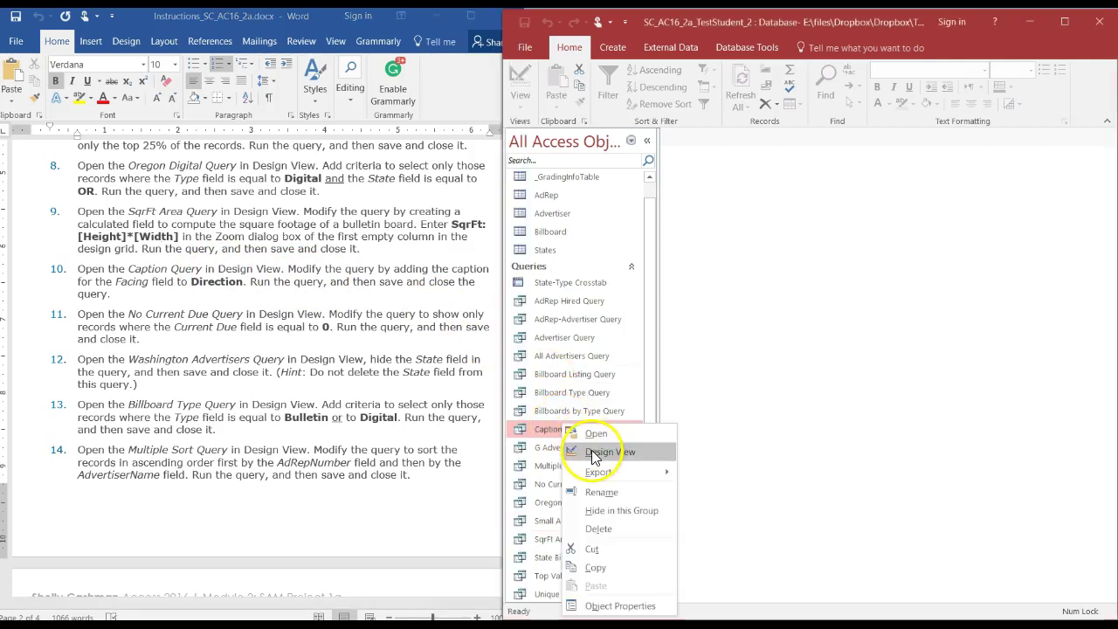
{"action": "left_click", "coordinate": [594, 449]}
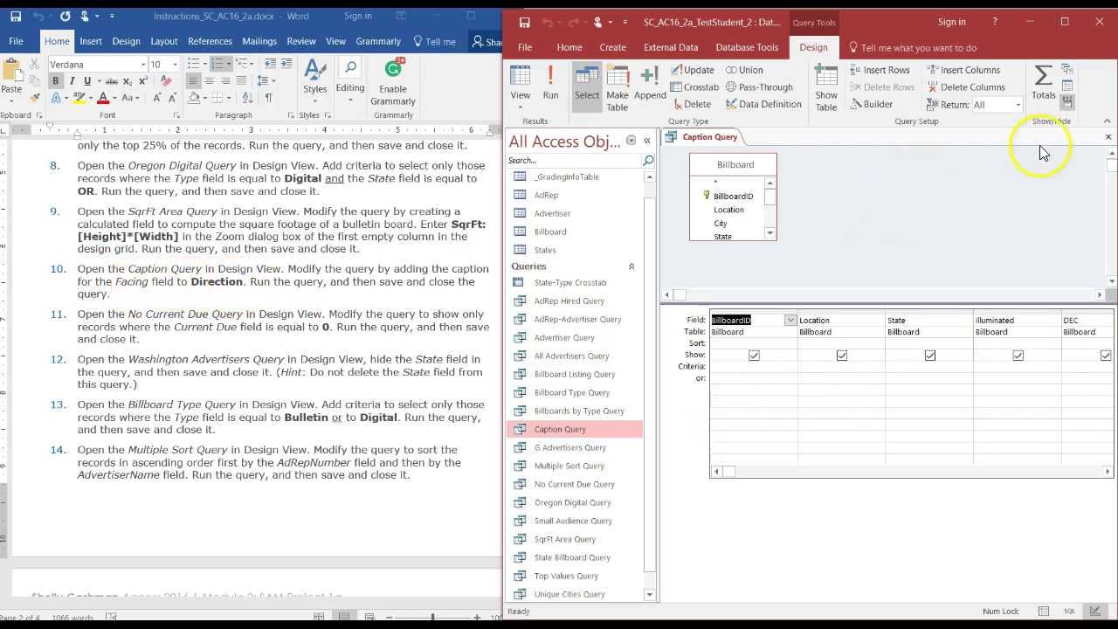
Step: Set the caption of the Facing field in the Caption Query to Direction through its field properties
{"action": "left_click", "coordinate": [1063, 27]}
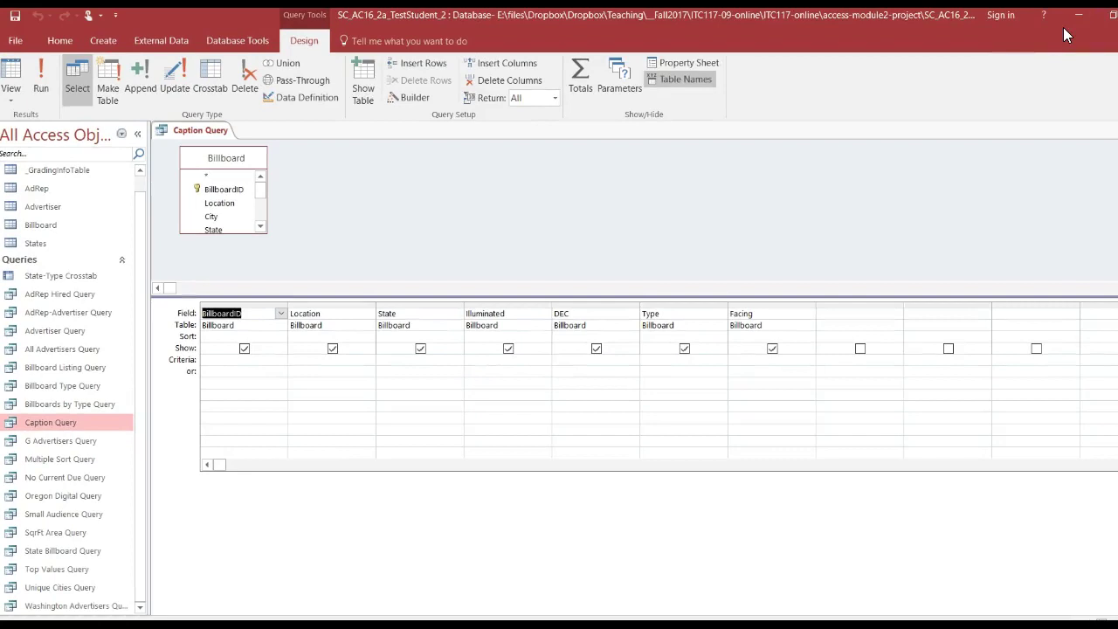
{"action": "left_click", "coordinate": [771, 313]}
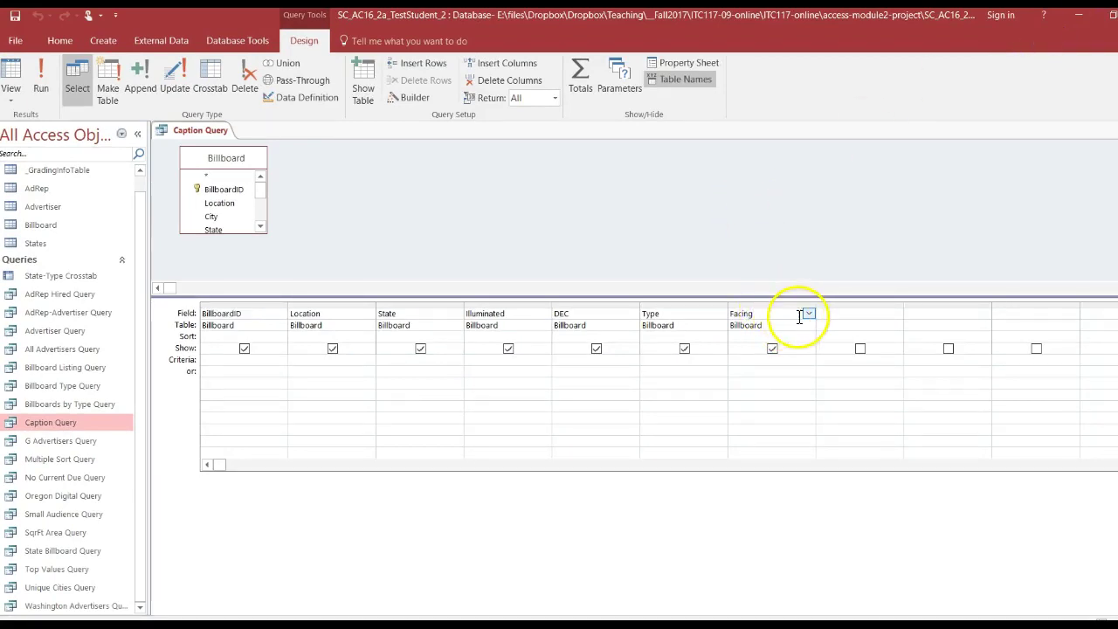
{"action": "left_click", "coordinate": [809, 313]}
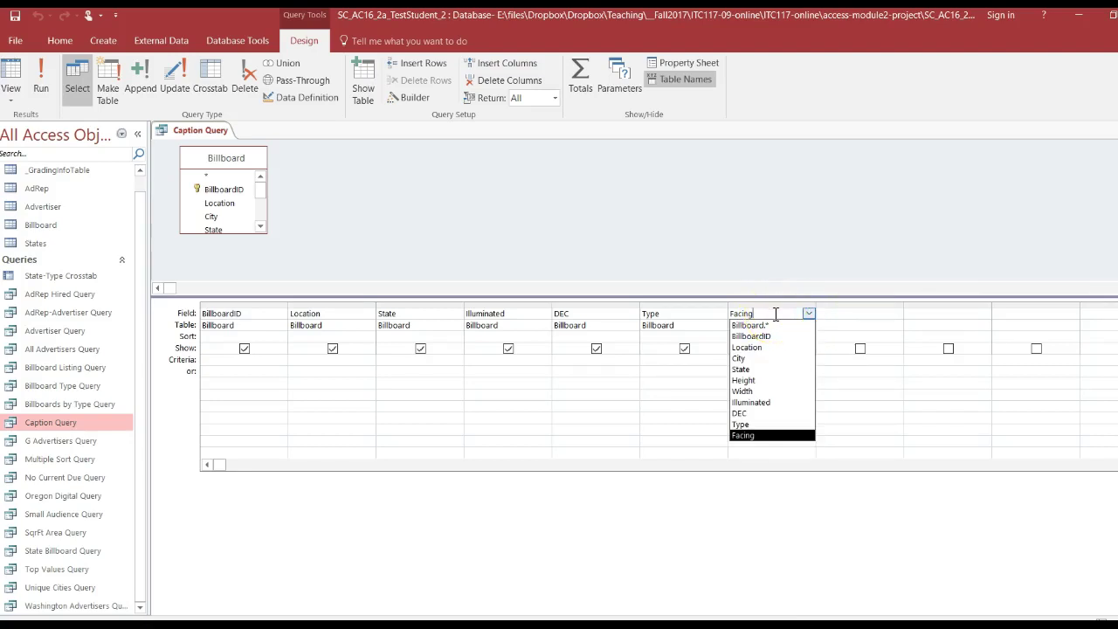
{"action": "key", "text": "Return"}
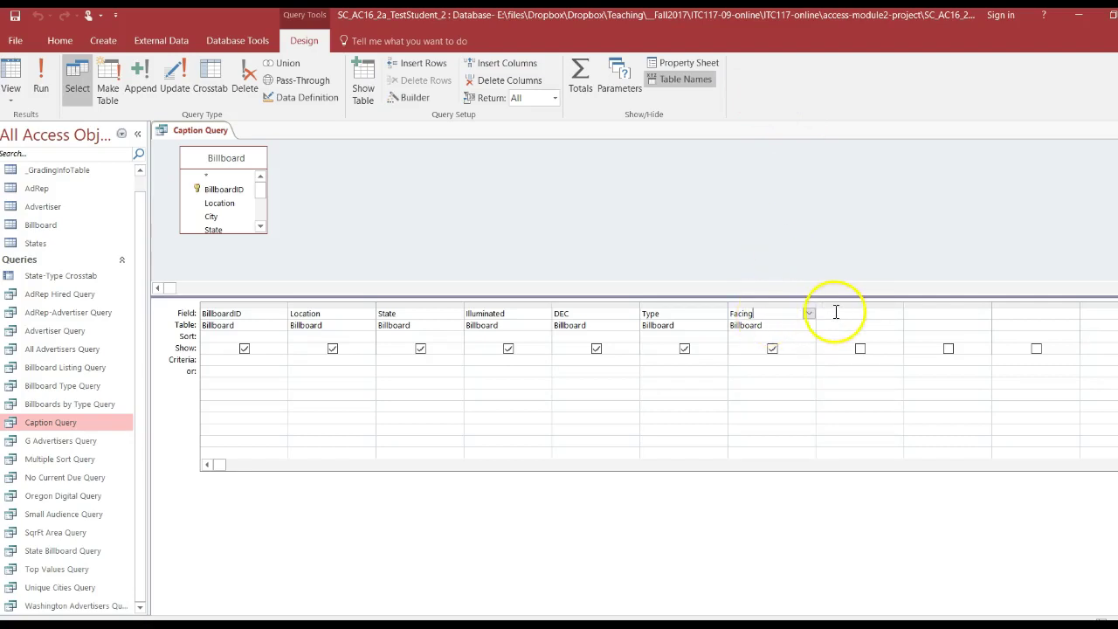
{"action": "left_click", "coordinate": [682, 68]}
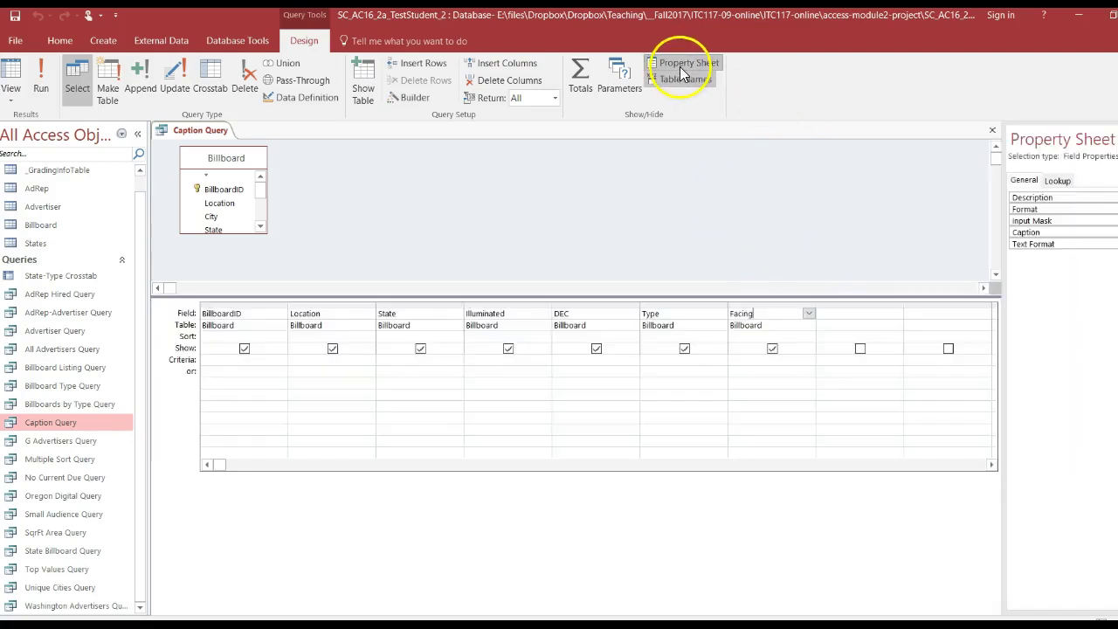
{"action": "left_click", "coordinate": [744, 312]}
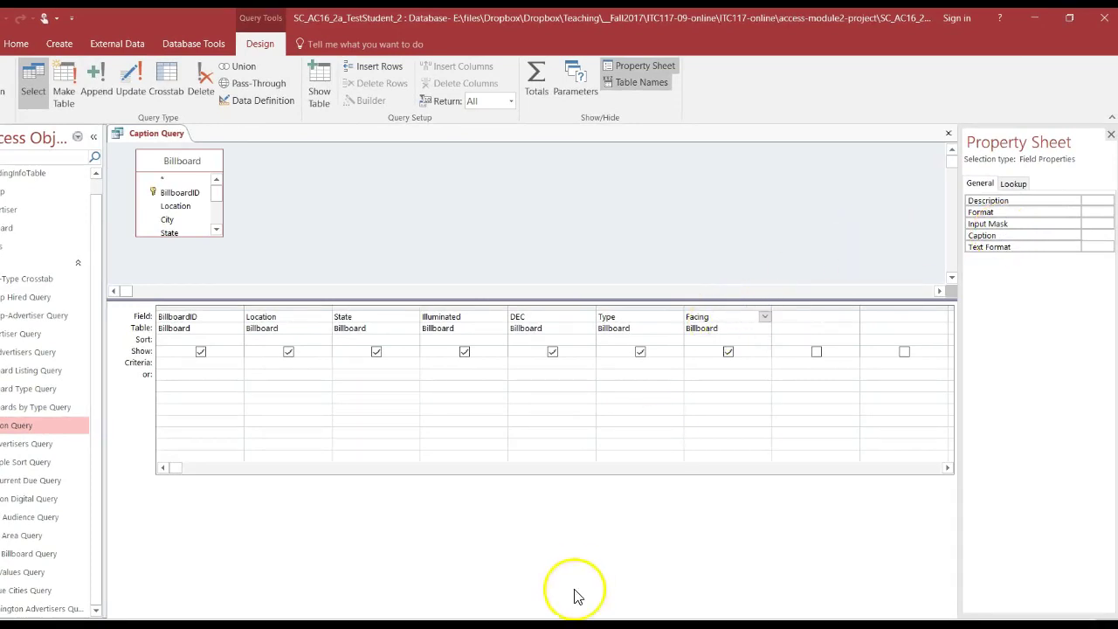
{"action": "left_click", "coordinate": [558, 625]}
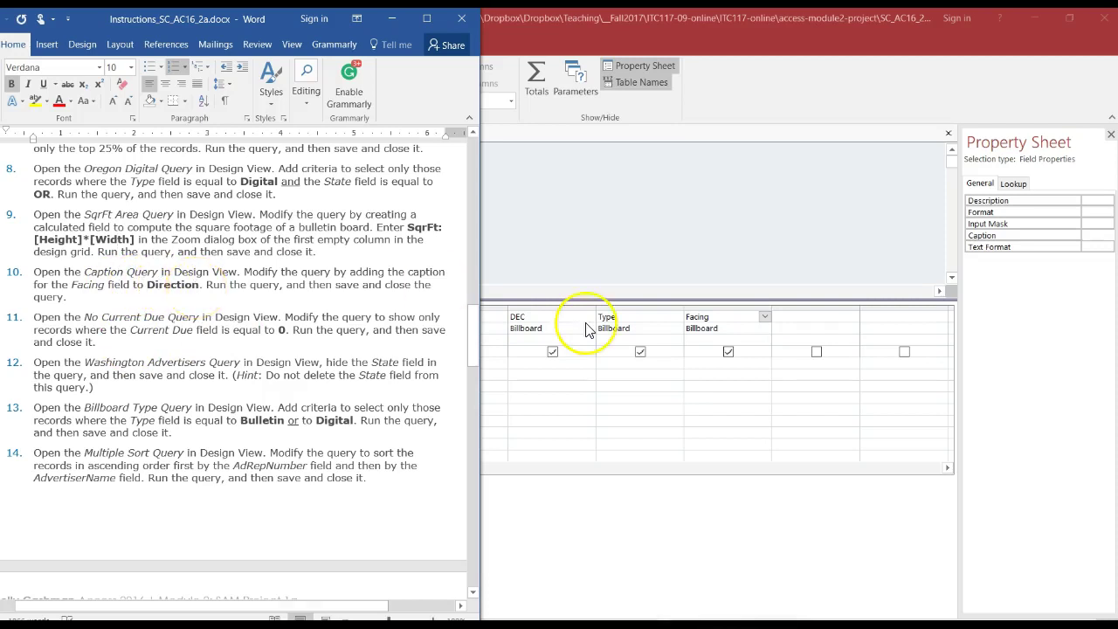
{"action": "left_click", "coordinate": [1090, 235]}
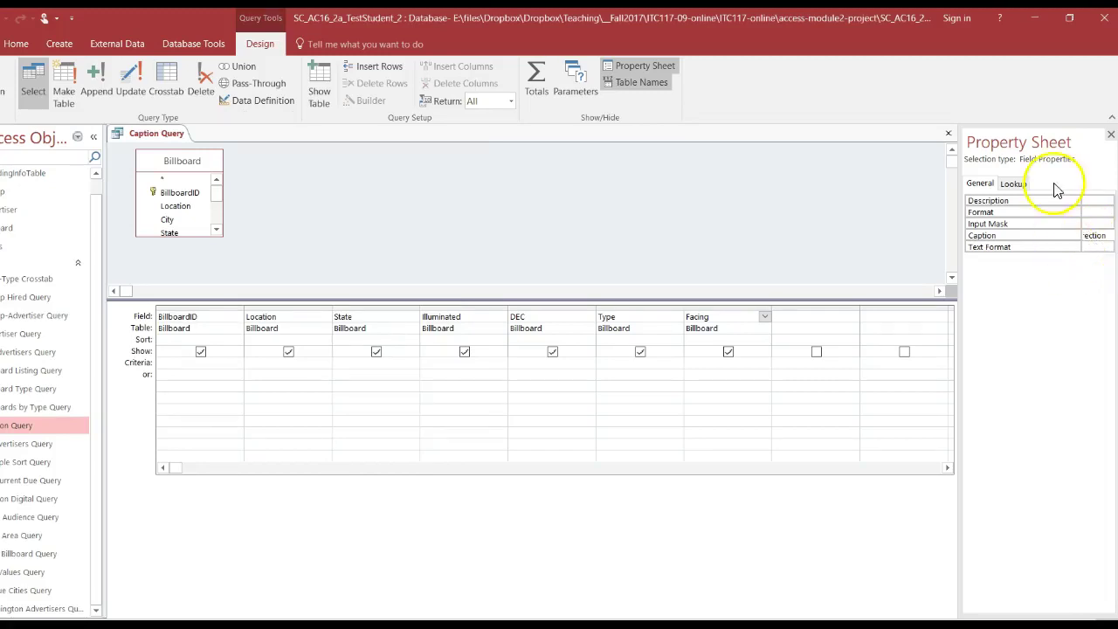
Step: Save the Caption Query and run it to check the Facing column's heading
{"action": "right_click", "coordinate": [177, 136]}
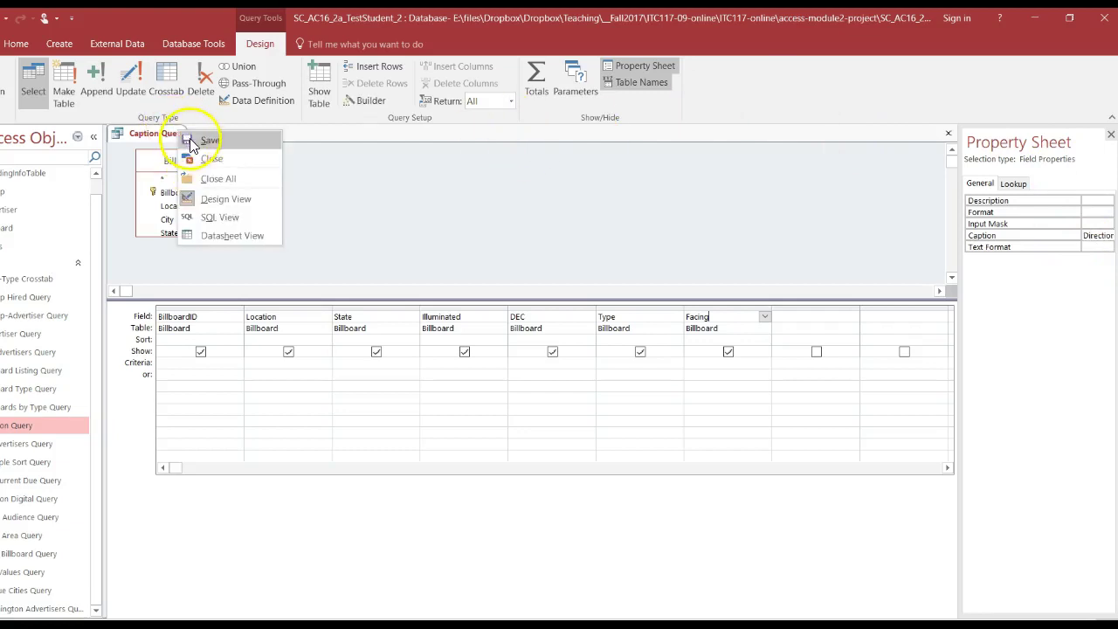
{"action": "left_click", "coordinate": [190, 144]}
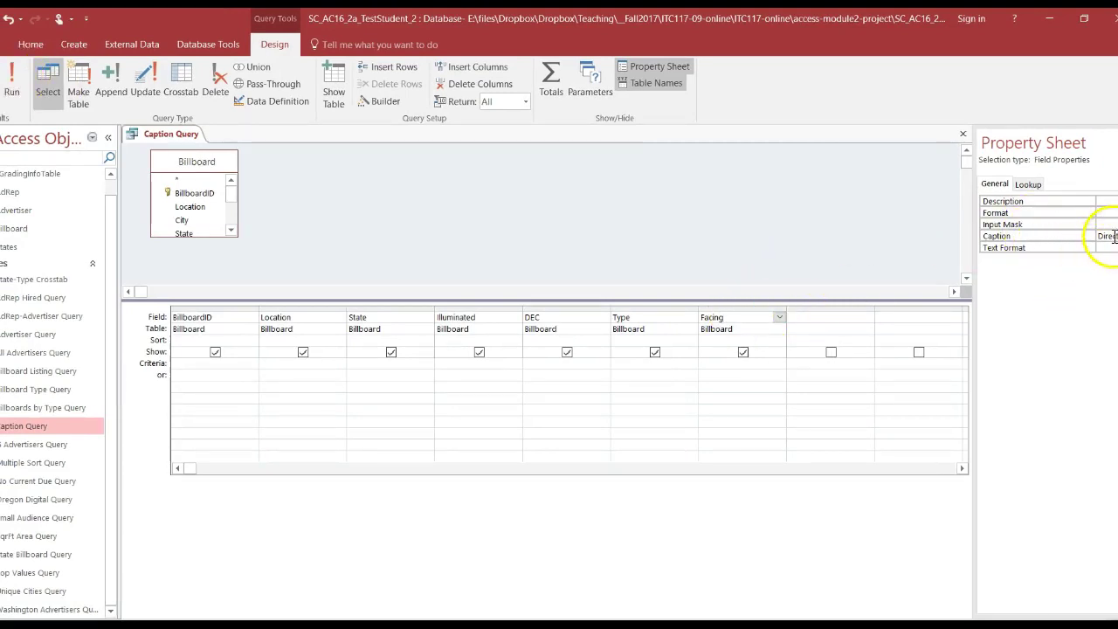
{"action": "left_click", "coordinate": [11, 94]}
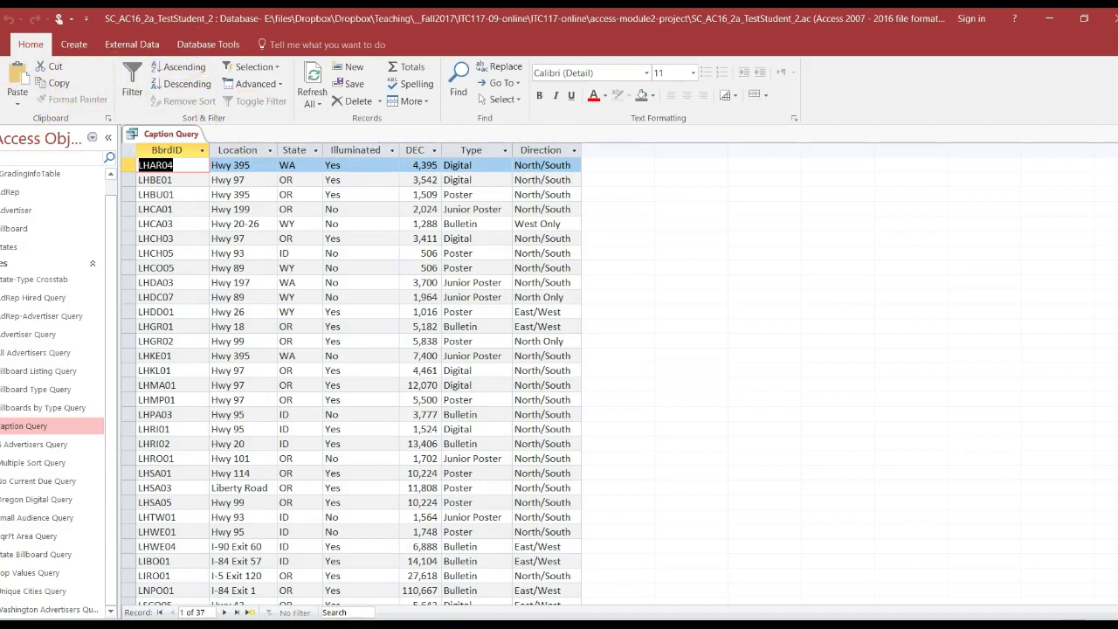
Step: Return the Caption Query to Design View and close the Property Sheet, with the Access window restored beside the Word instructions
{"action": "left_click", "coordinate": [0, 101]}
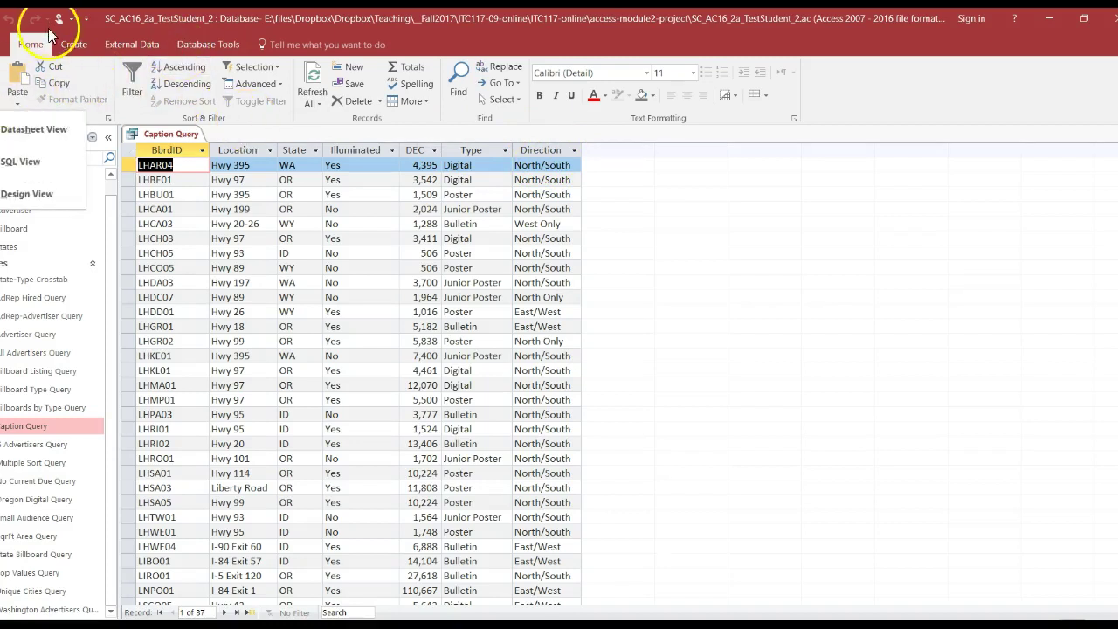
{"action": "key", "text": "Escape"}
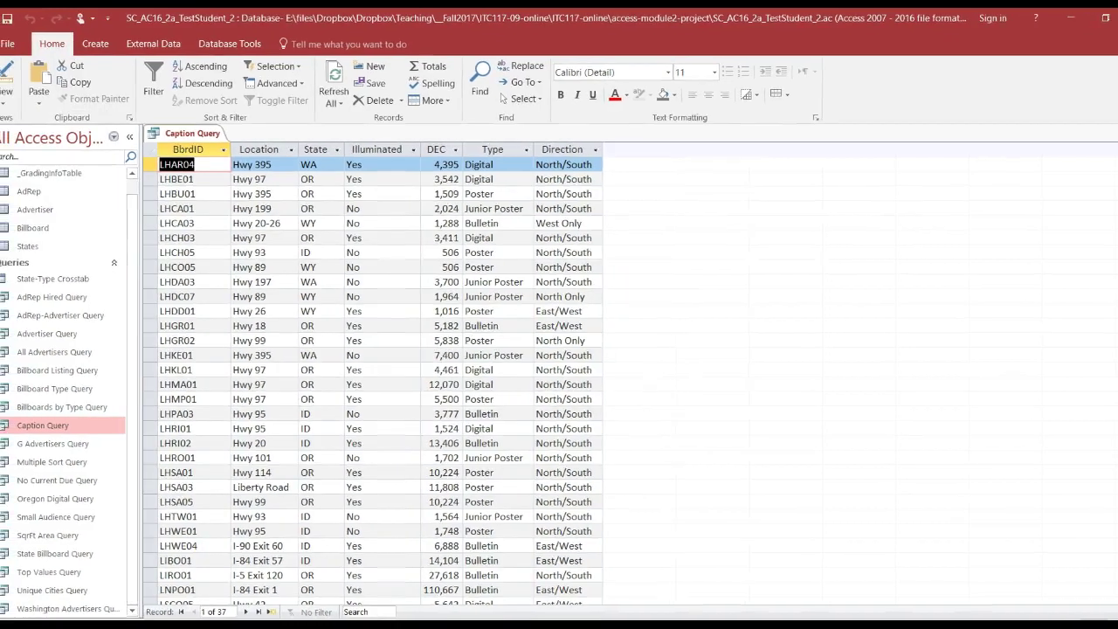
{"action": "left_click", "coordinate": [14, 100]}
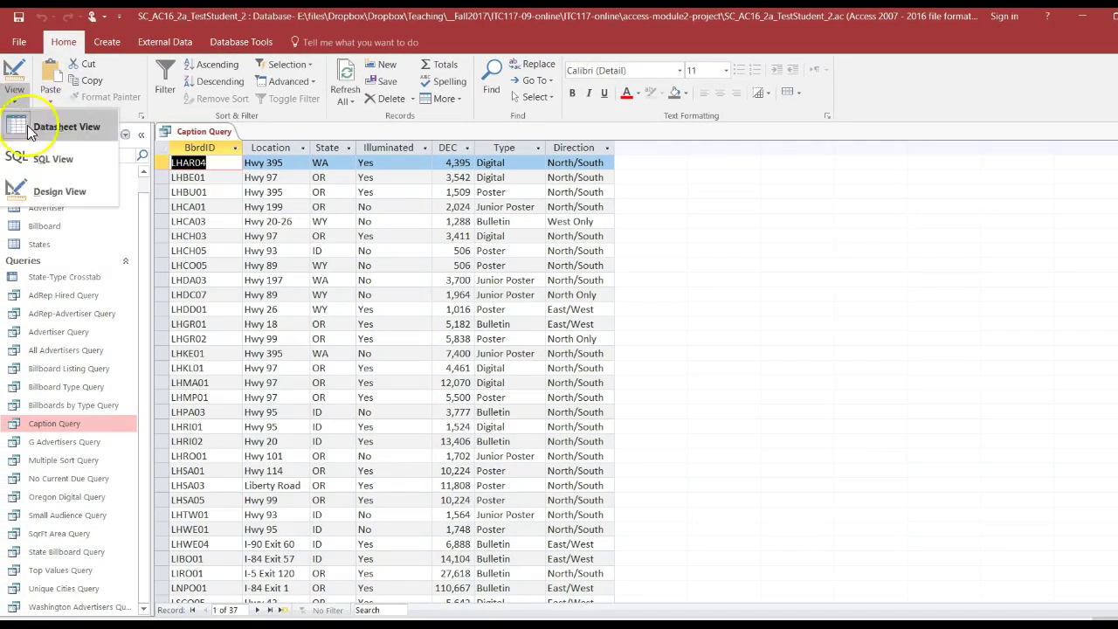
{"action": "left_click", "coordinate": [55, 186]}
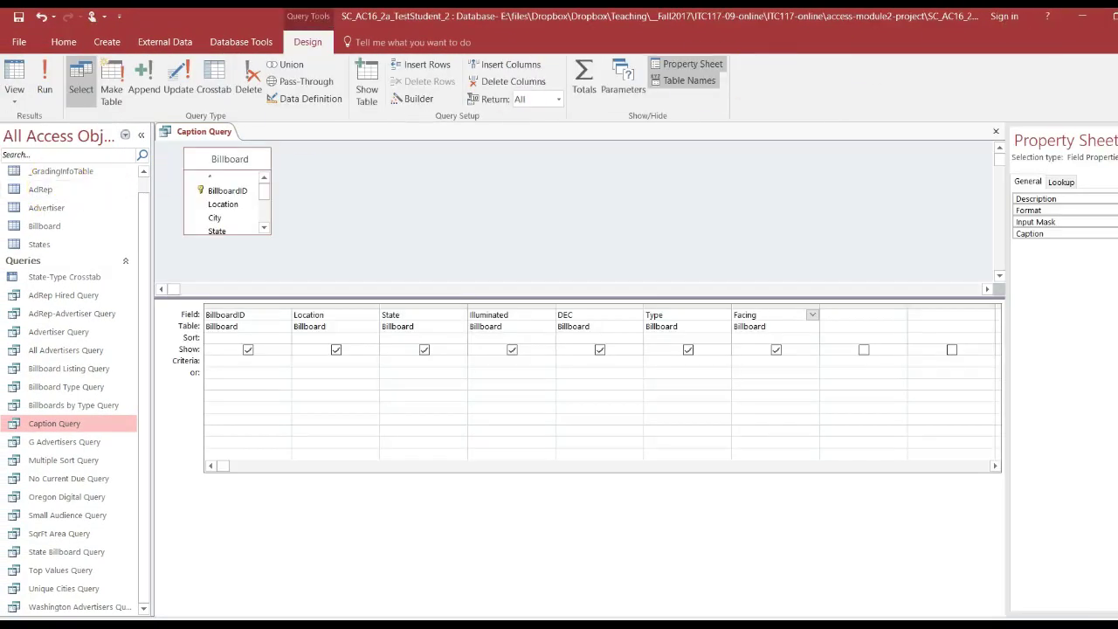
{"action": "left_click", "coordinate": [1115, 16]}
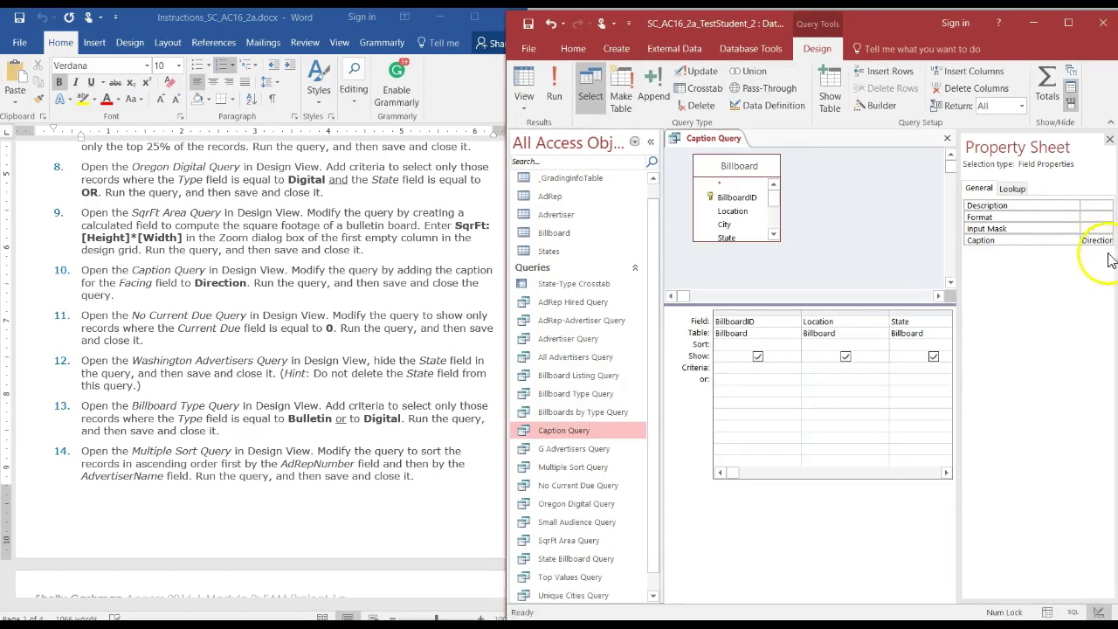
{"action": "left_click", "coordinate": [1109, 140]}
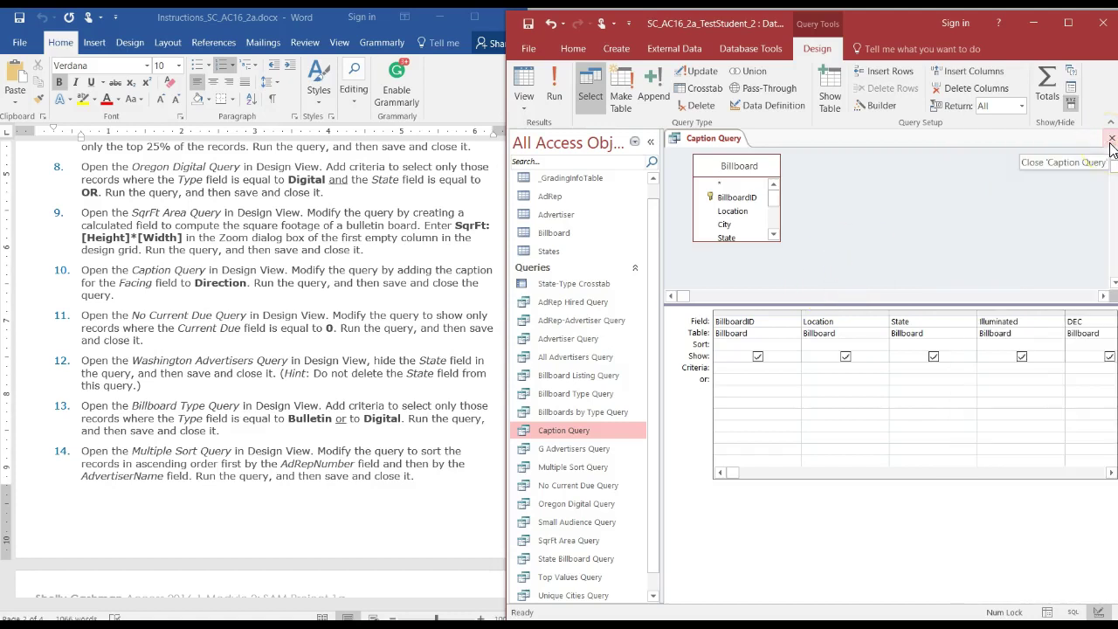
Step: Save the Caption Query from Design View and close it
{"action": "left_click", "coordinate": [171, 289]}
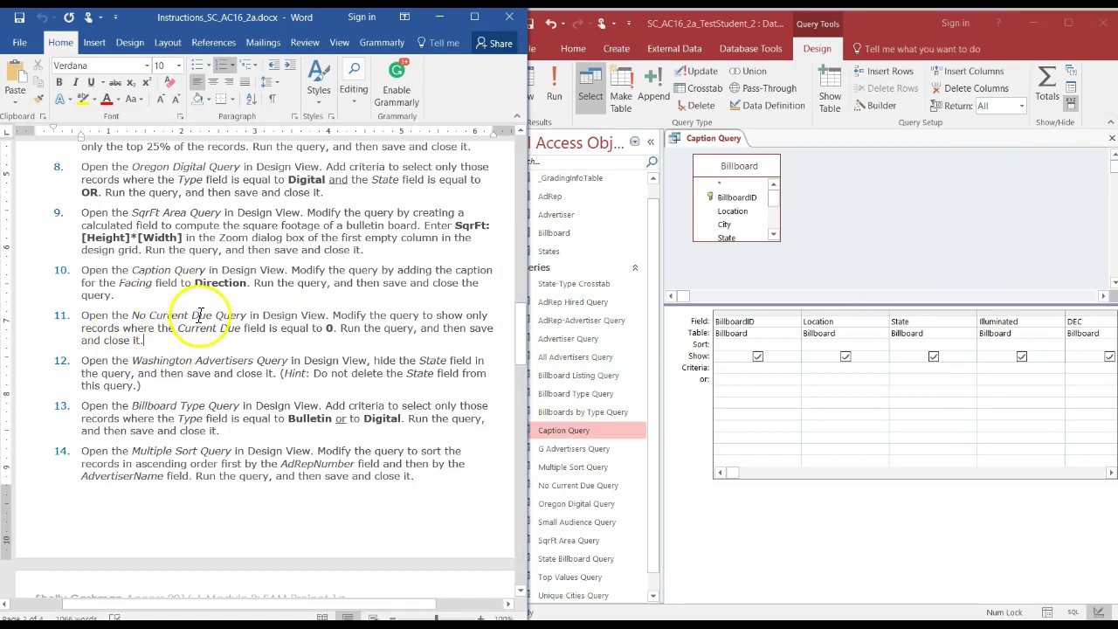
{"action": "right_click", "coordinate": [716, 141]}
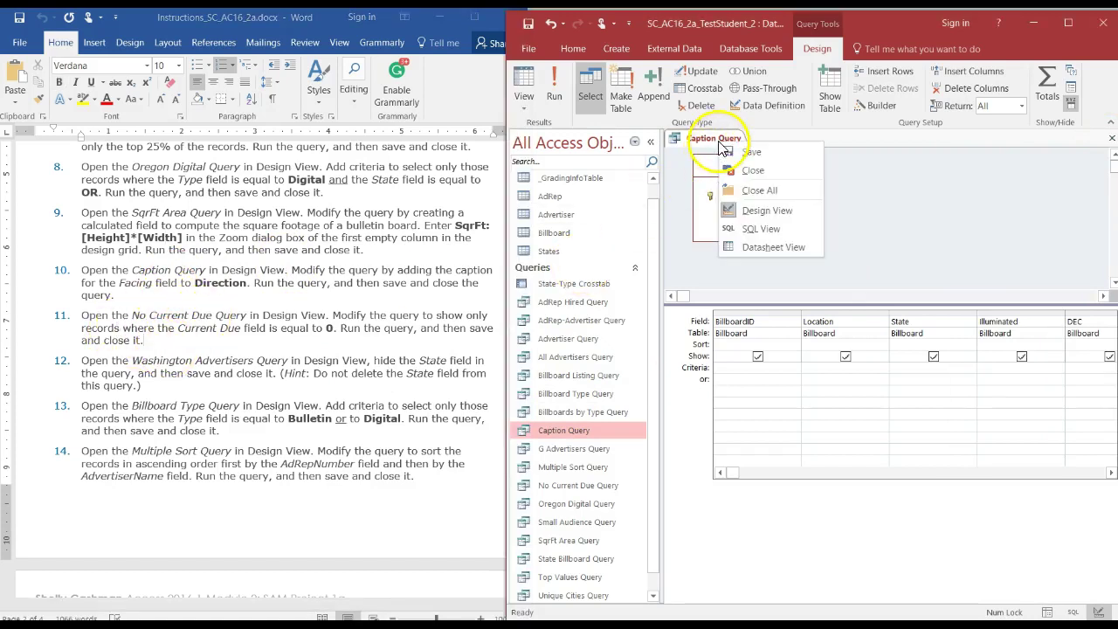
{"action": "left_click", "coordinate": [732, 154]}
{"action": "right_click", "coordinate": [720, 139]}
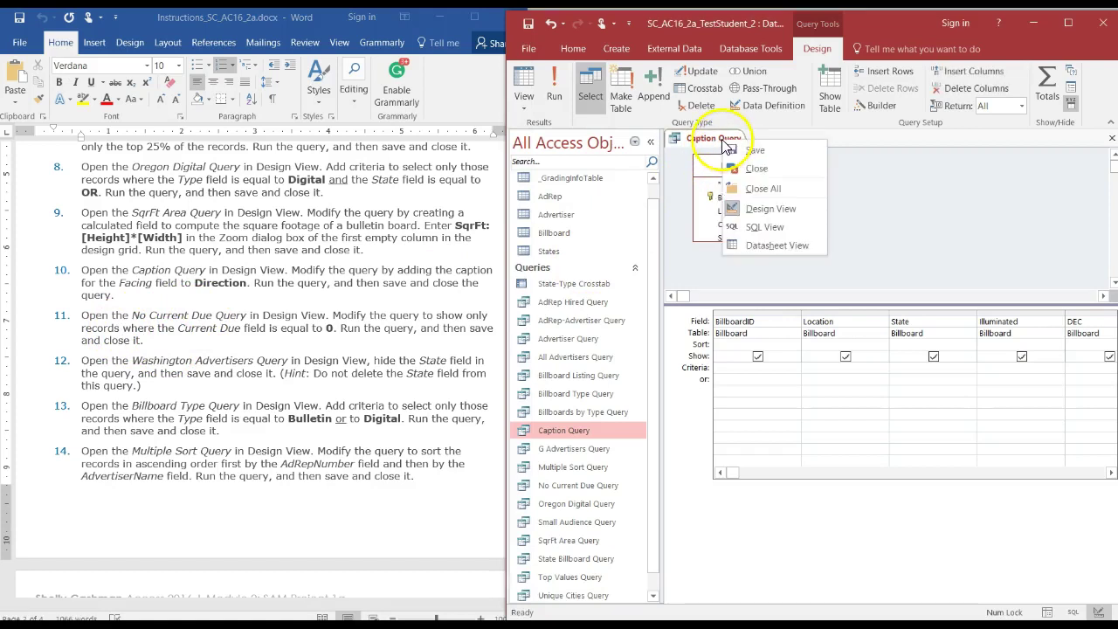
{"action": "left_click", "coordinate": [745, 169]}
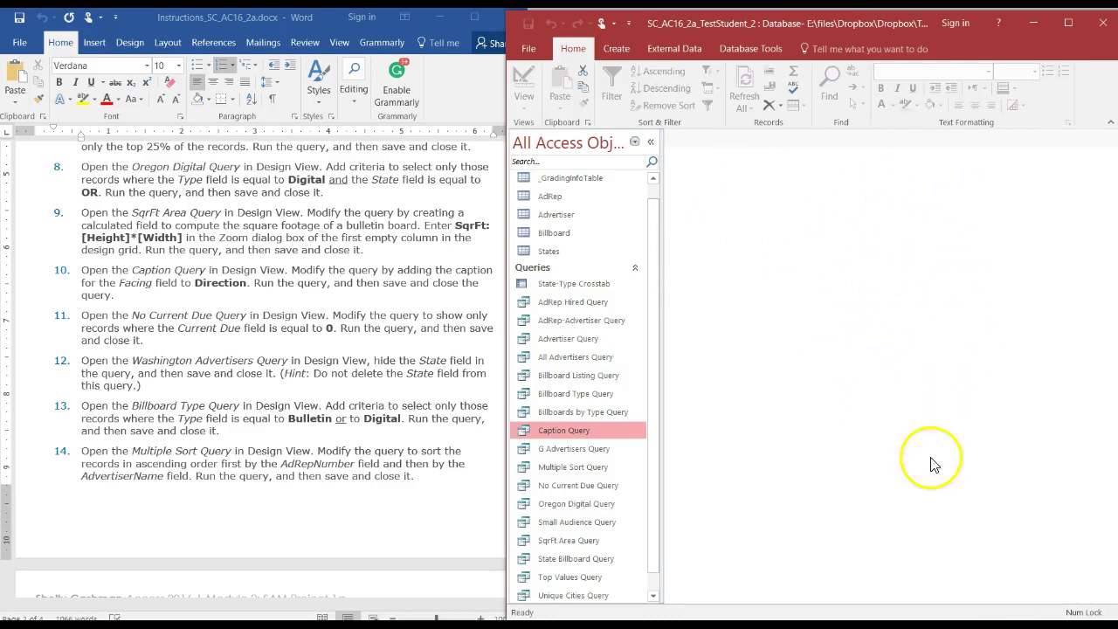
Step: Consult instruction 11 in the Word document and open the No Current Due Query in Design View
{"action": "left_click", "coordinate": [376, 386]}
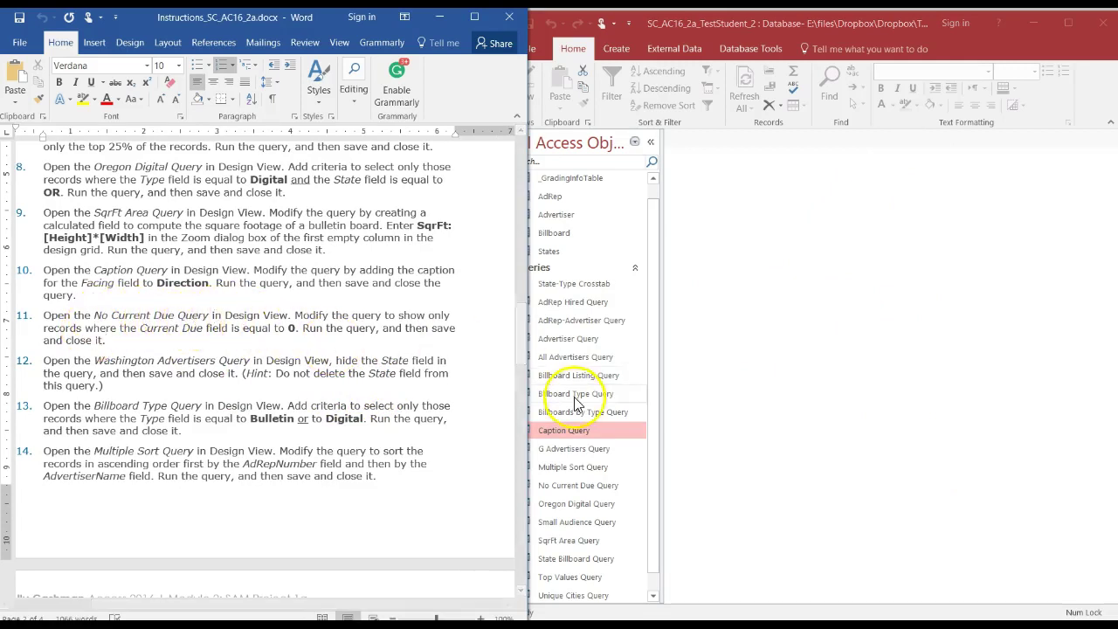
{"action": "left_click", "coordinate": [589, 486]}
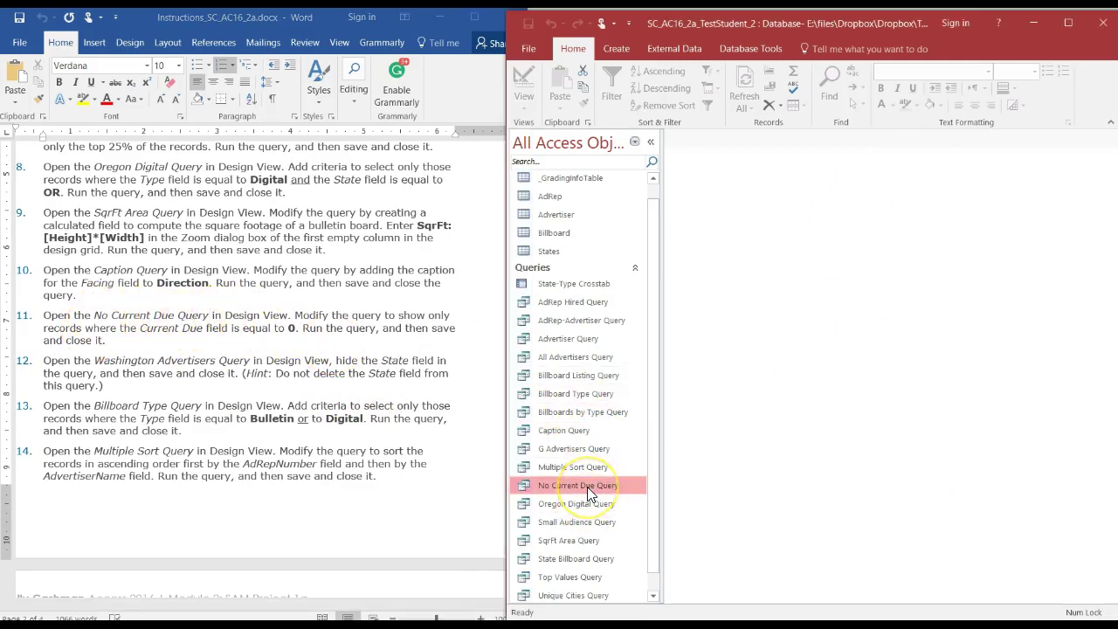
{"action": "right_click", "coordinate": [586, 486]}
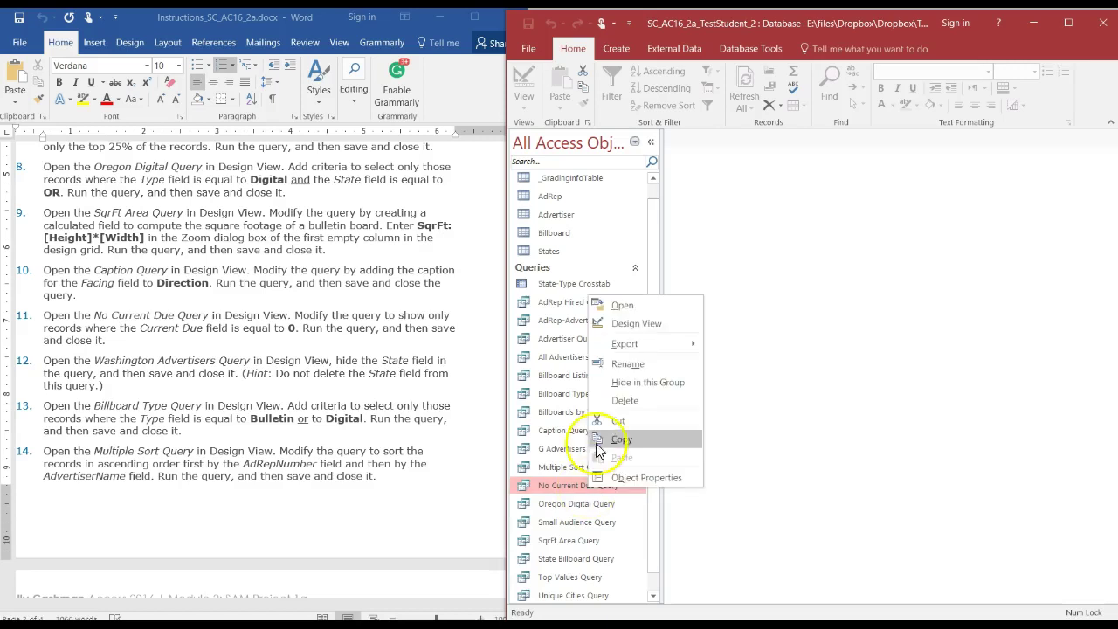
{"action": "left_click", "coordinate": [631, 327]}
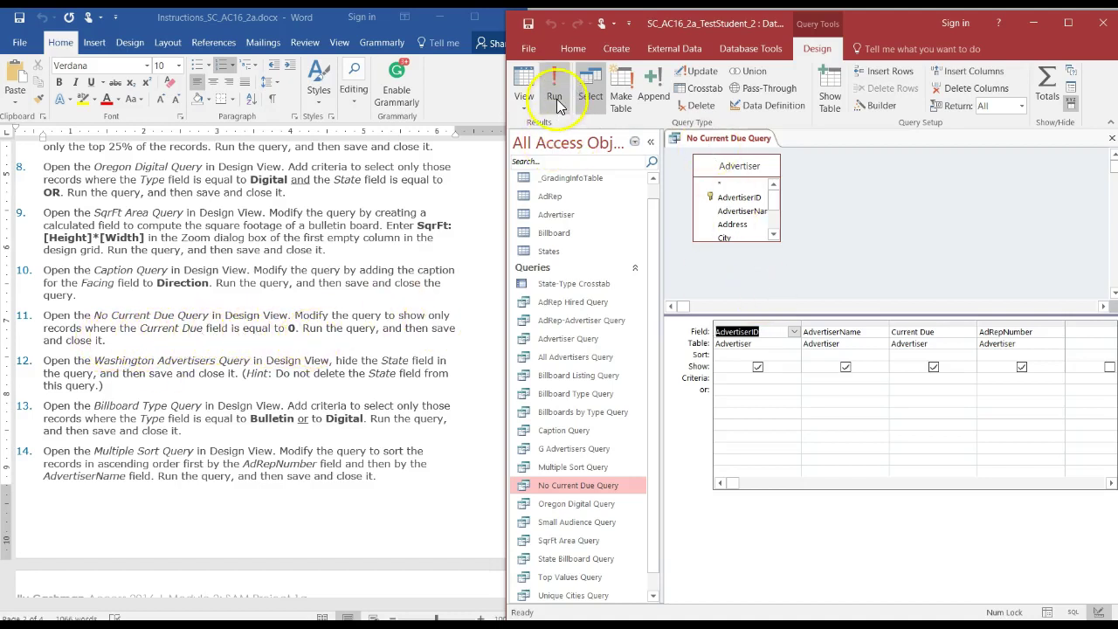
Step: Run the No Current Due Query without criteria to review the Current Due values, and return to Design View
{"action": "left_click", "coordinate": [555, 98]}
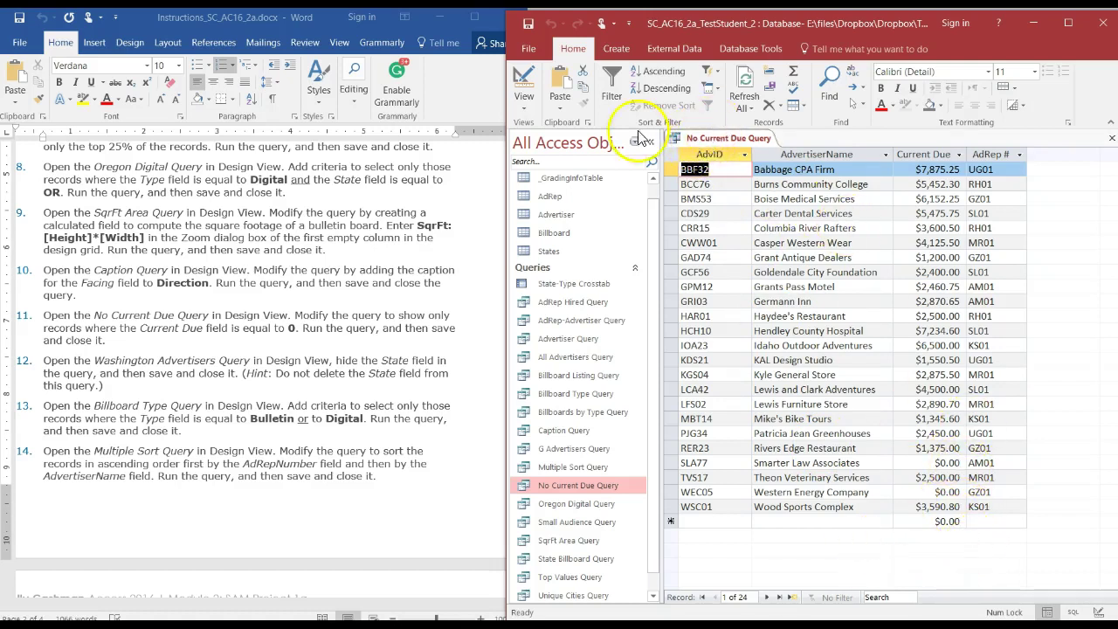
{"action": "left_click", "coordinate": [523, 103]}
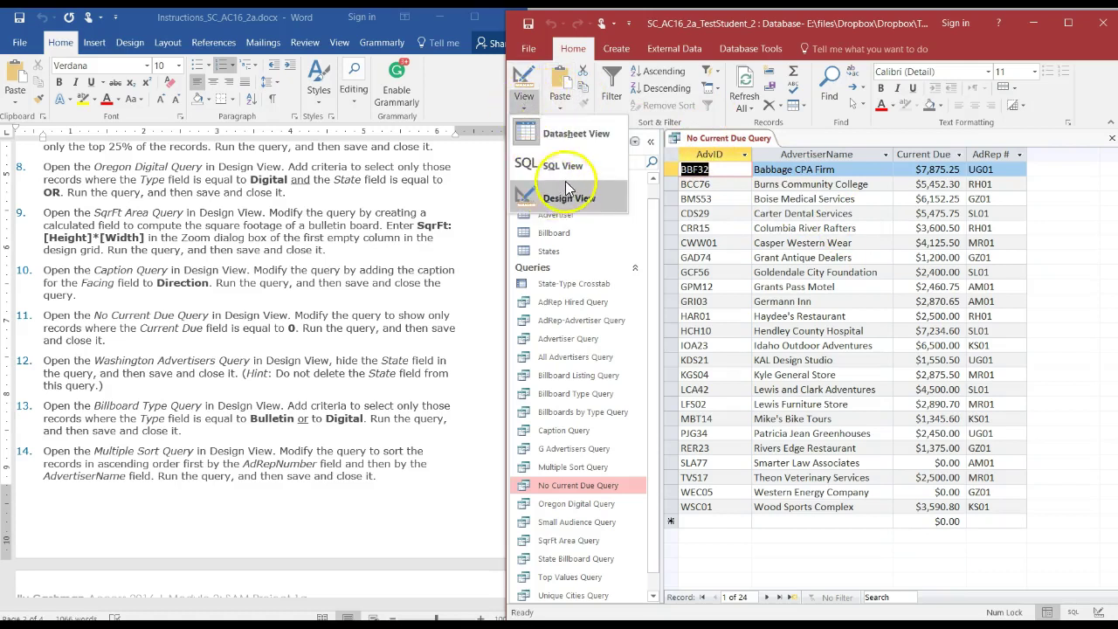
{"action": "left_click", "coordinate": [576, 201]}
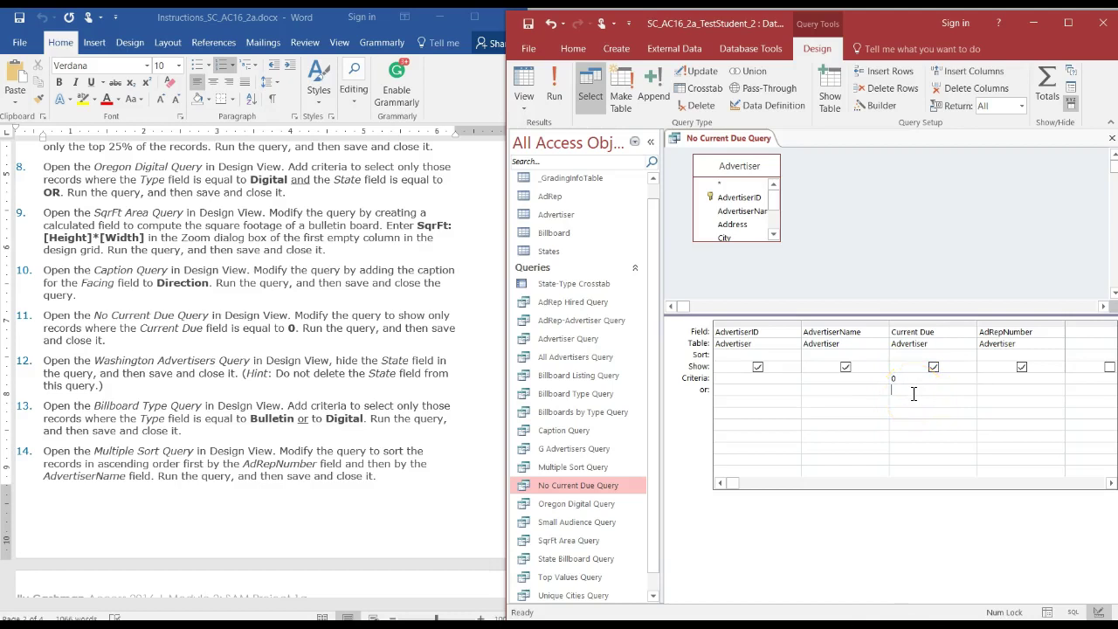
Step: Save the No Current Due Query with the criterion 0 under Current Due, and run it
{"action": "left_click", "coordinate": [903, 378]}
{"action": "right_click", "coordinate": [724, 139]}
{"action": "left_click", "coordinate": [735, 154]}
{"action": "left_click", "coordinate": [555, 96]}
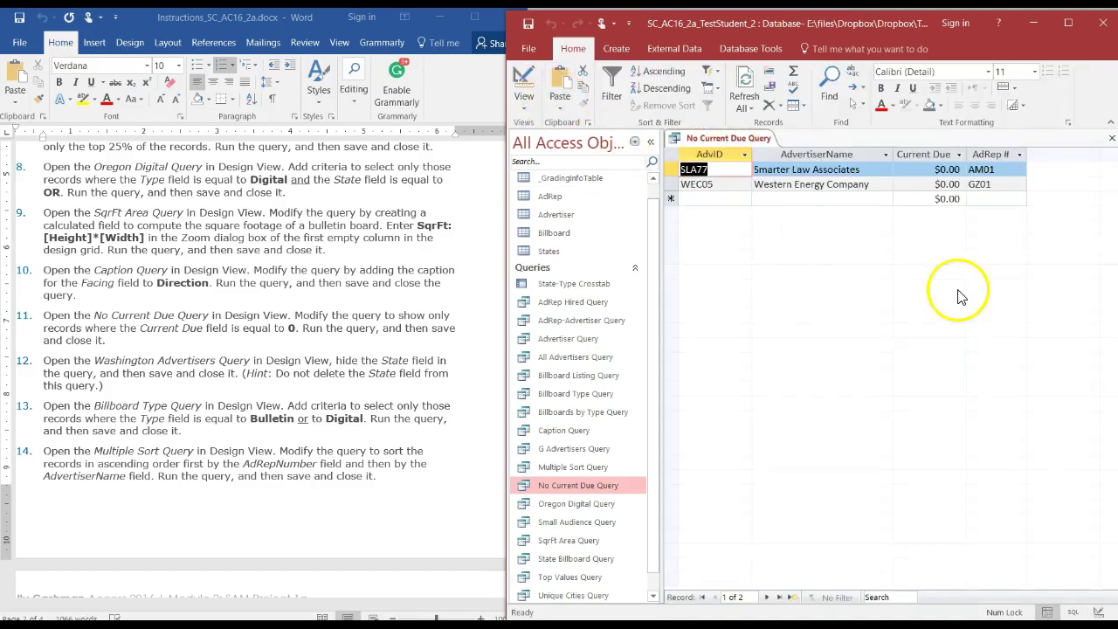
Step: Close the No Current Due Query from its datasheet
{"action": "right_click", "coordinate": [715, 142]}
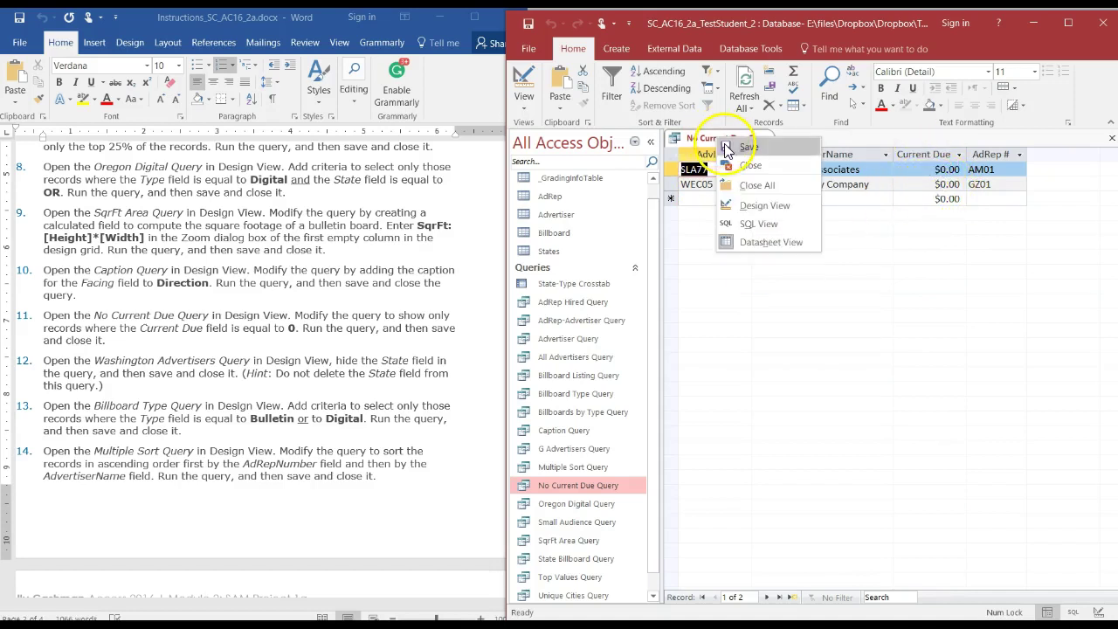
{"action": "key", "text": "Escape"}
{"action": "right_click", "coordinate": [715, 142]}
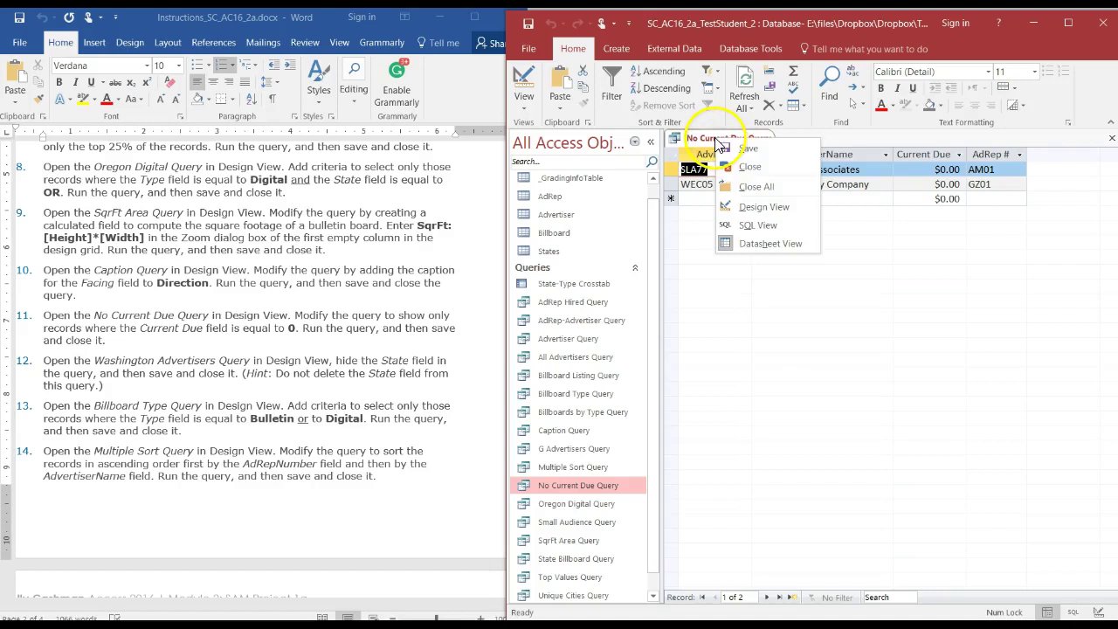
{"action": "left_click", "coordinate": [745, 171]}
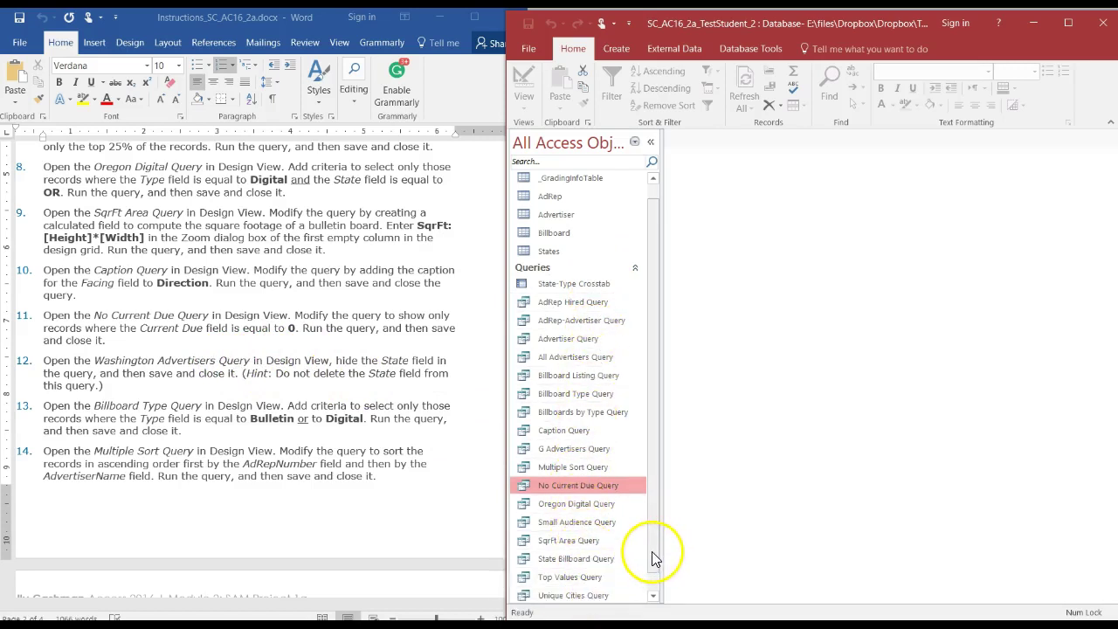
Step: Open the Washington Advertisers Query in Design View for instruction 12
{"action": "left_click", "coordinate": [652, 595]}
{"action": "left_click", "coordinate": [609, 595]}
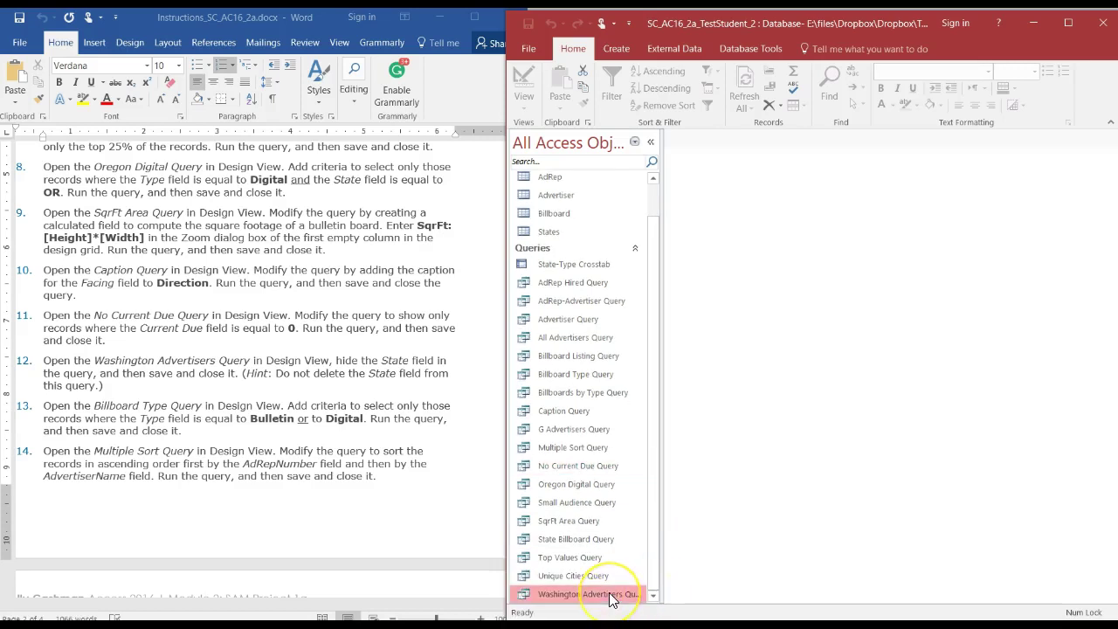
{"action": "right_click", "coordinate": [611, 597]}
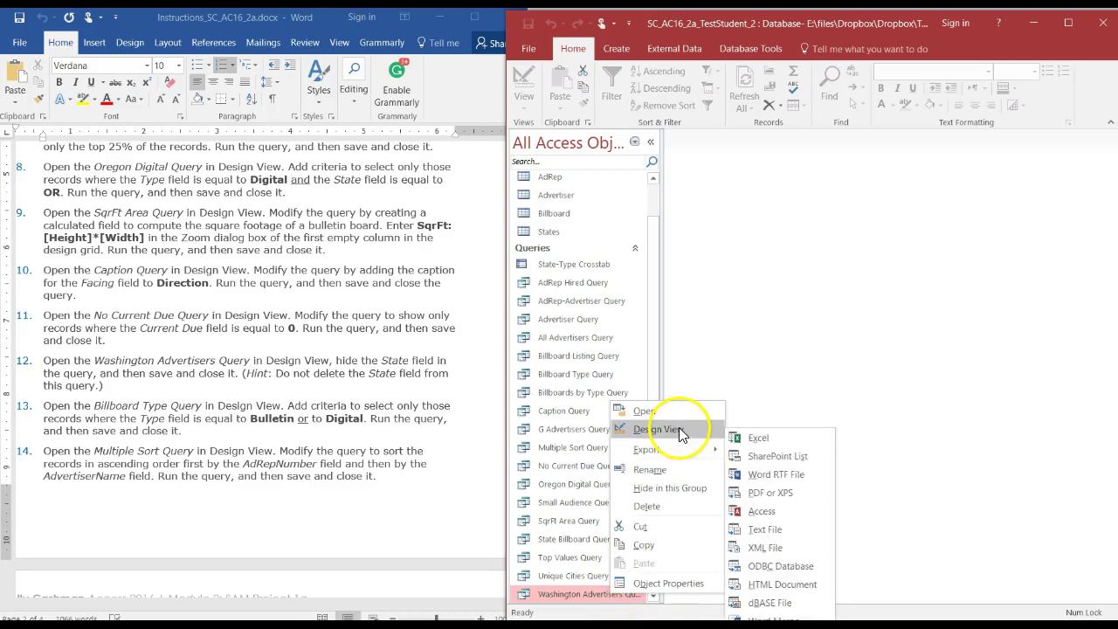
{"action": "left_click", "coordinate": [679, 427]}
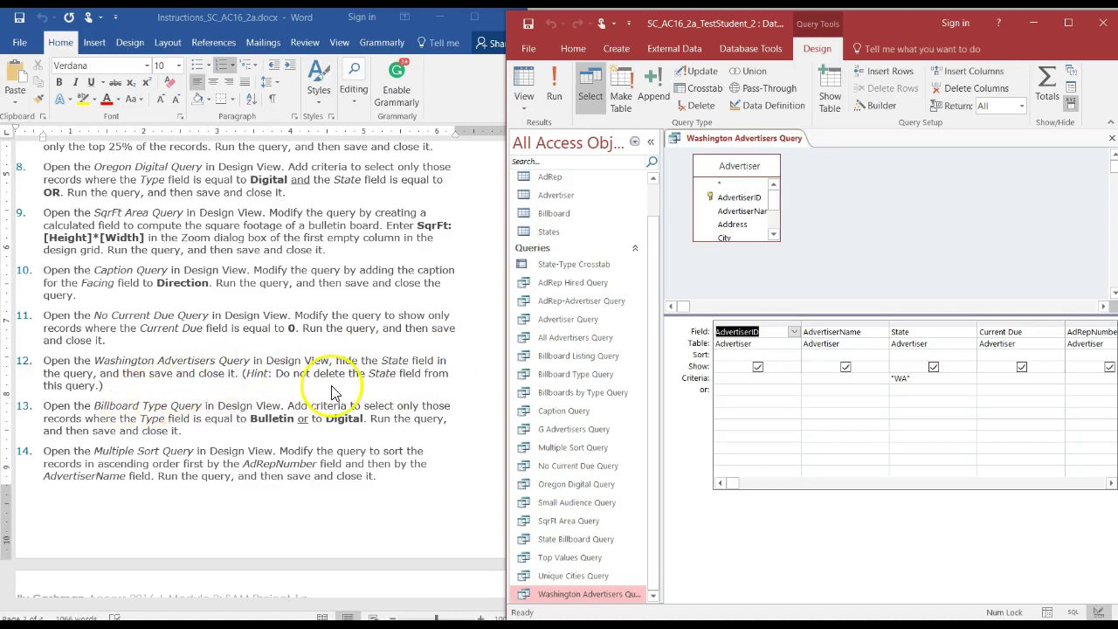
Step: Hide the State field from the Washington Advertisers Query results without deleting it from the design, and save the query
{"action": "left_click", "coordinate": [1066, 26]}
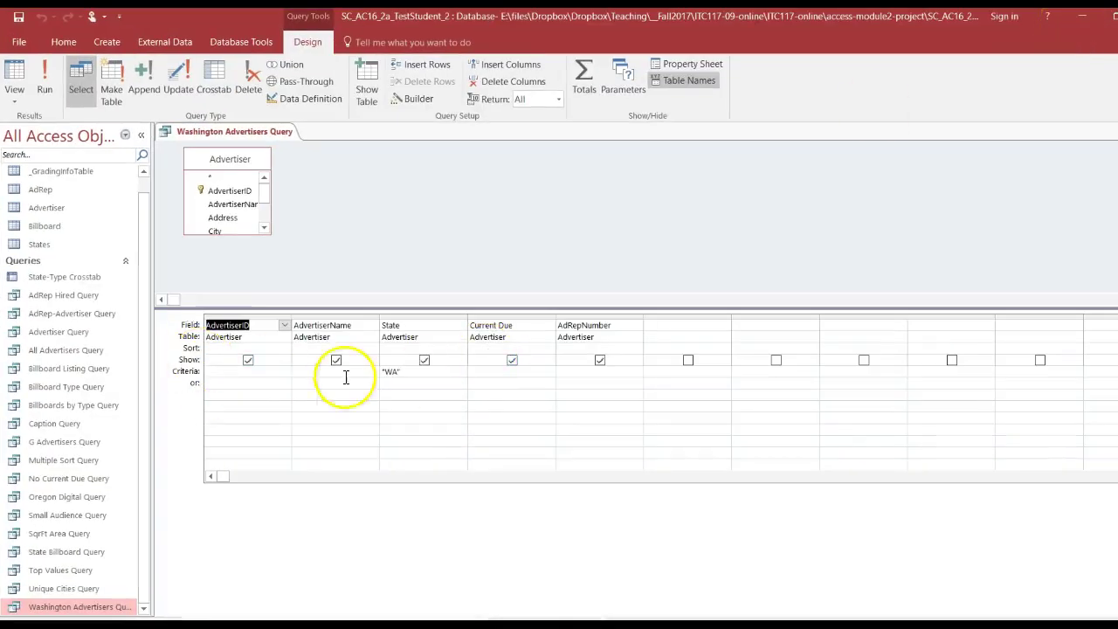
{"action": "left_click", "coordinate": [424, 359]}
{"action": "left_click", "coordinate": [399, 323]}
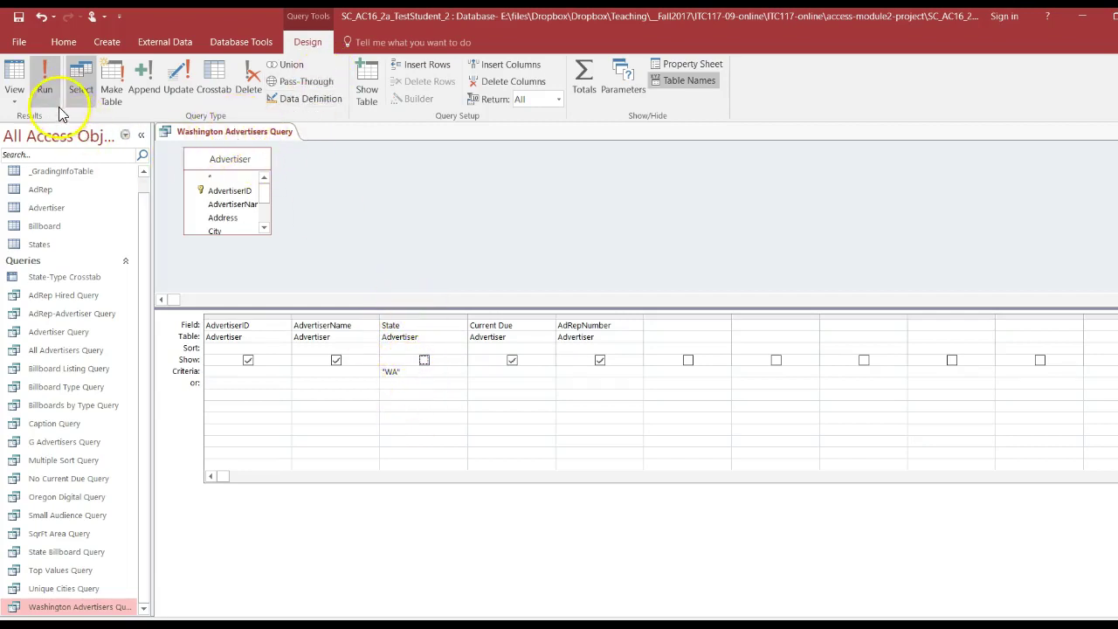
{"action": "right_click", "coordinate": [208, 138]}
{"action": "left_click", "coordinate": [220, 145]}
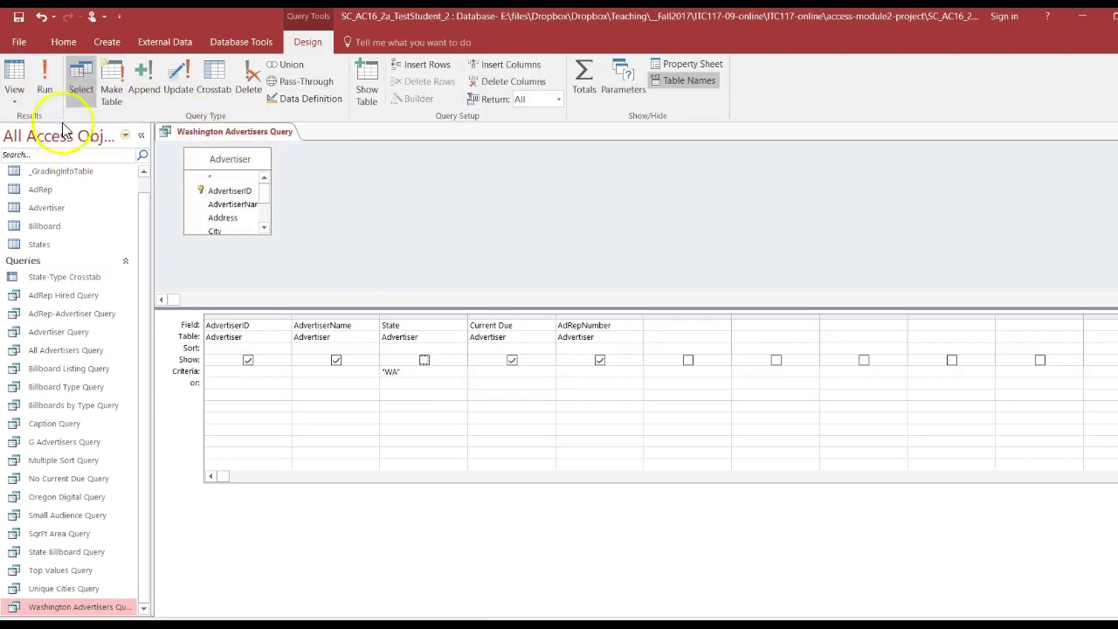
Step: Run the Washington Advertisers Query to check its displayed fields, and return to Design View
{"action": "left_click", "coordinate": [49, 90]}
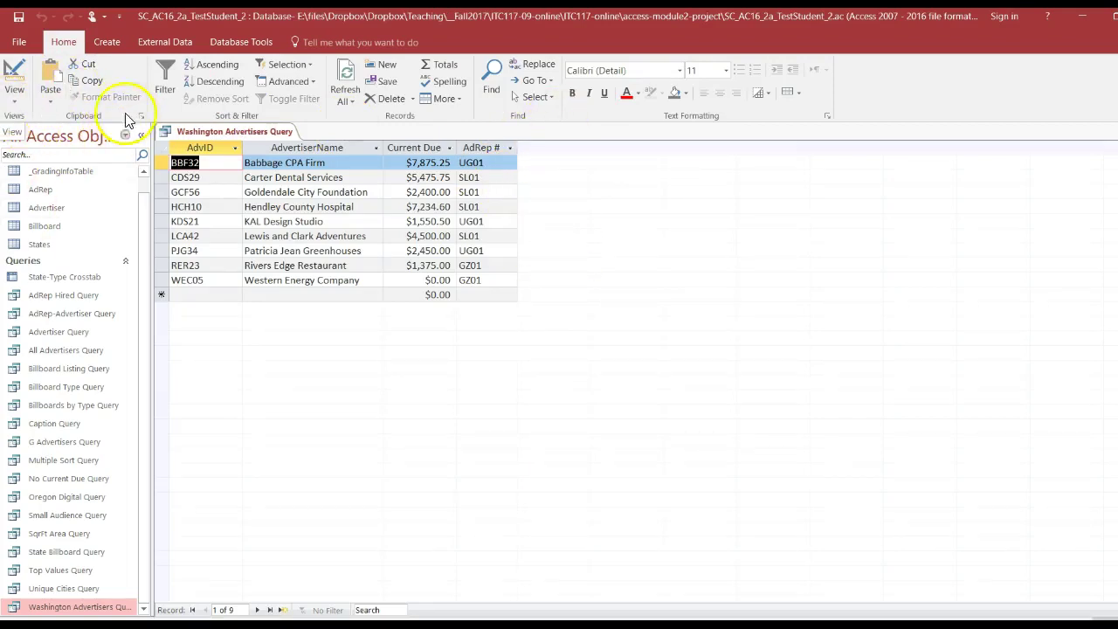
{"action": "left_click", "coordinate": [14, 98]}
{"action": "left_click", "coordinate": [59, 191]}
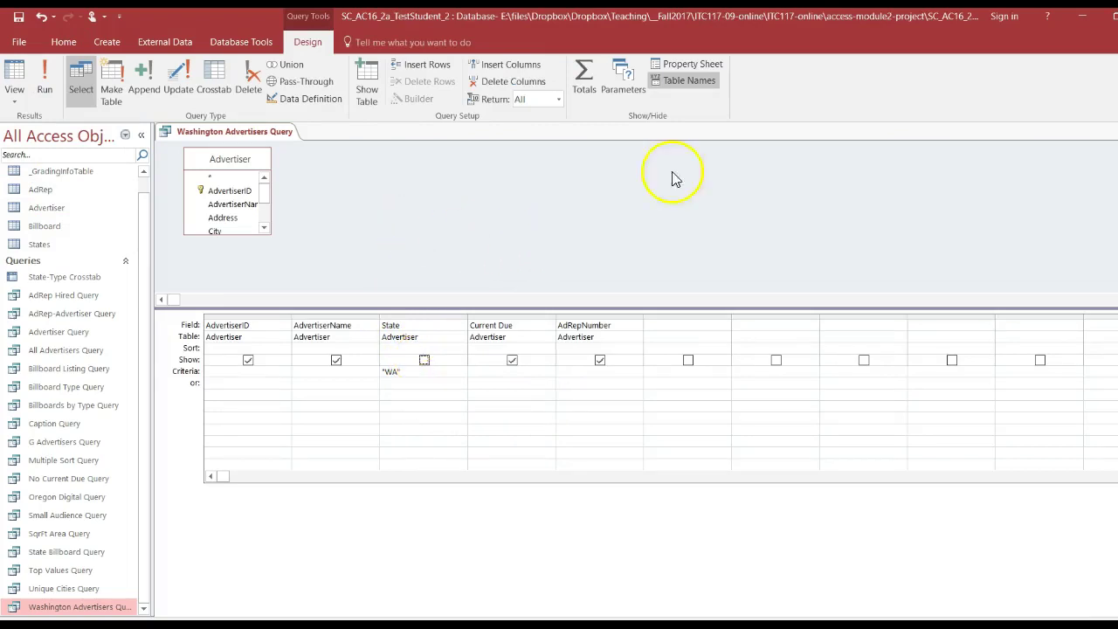
Step: Close the Washington Advertisers Query and restore the database window to its smaller size beside the Word instructions
{"action": "right_click", "coordinate": [277, 131]}
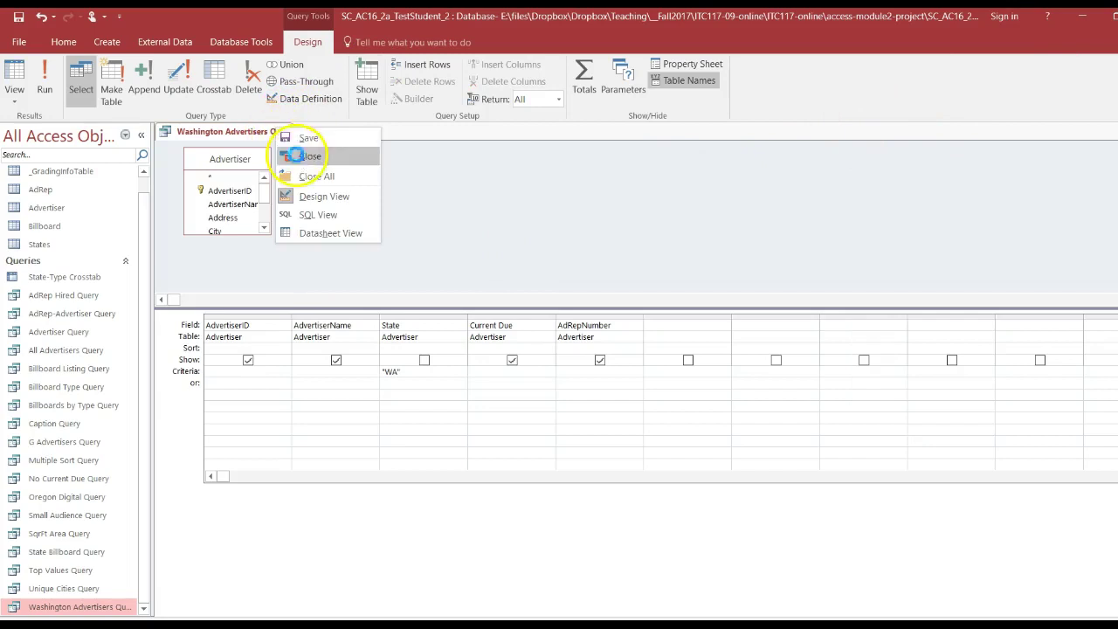
{"action": "left_click", "coordinate": [297, 156]}
{"action": "left_click", "coordinate": [1107, 16]}
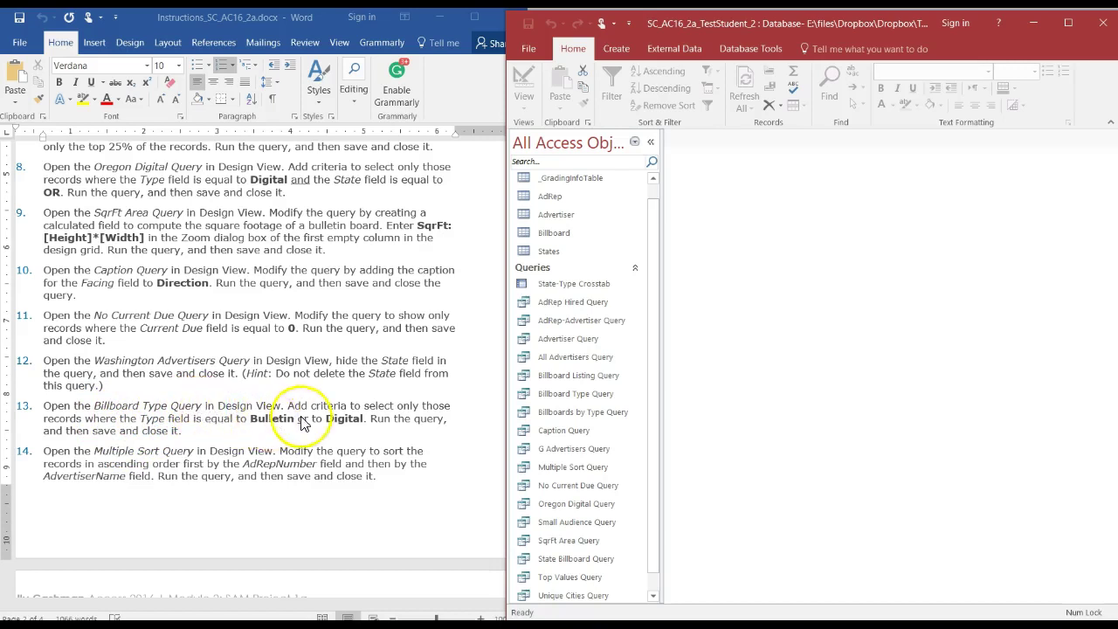
Step: Open the Billboard Type Query in Design View for instruction 13
{"action": "left_click", "coordinate": [652, 595]}
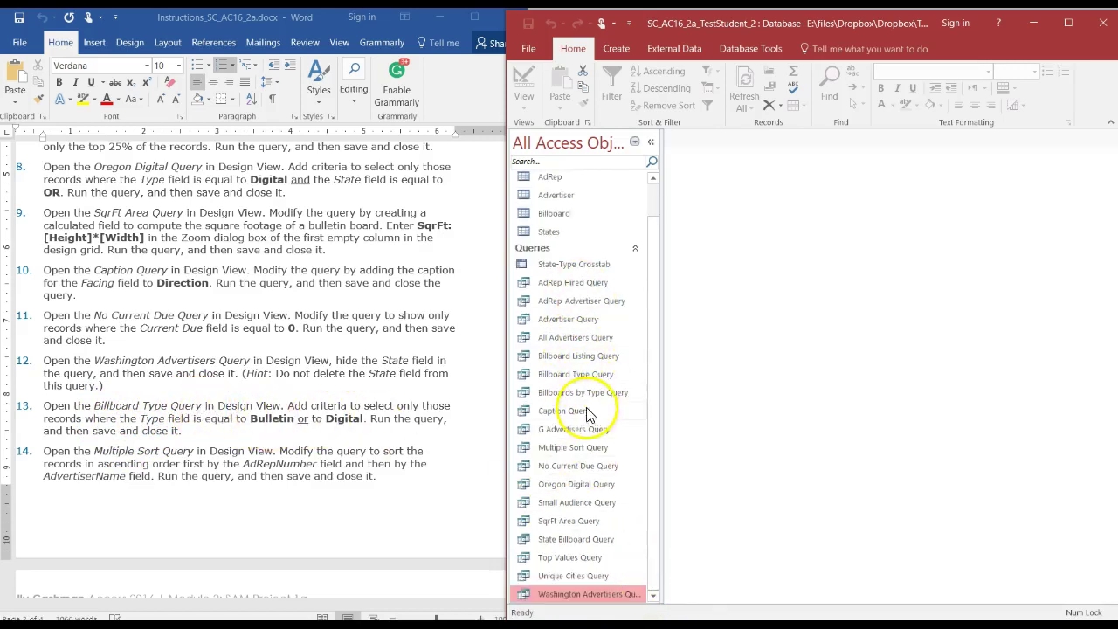
{"action": "left_click", "coordinate": [590, 376]}
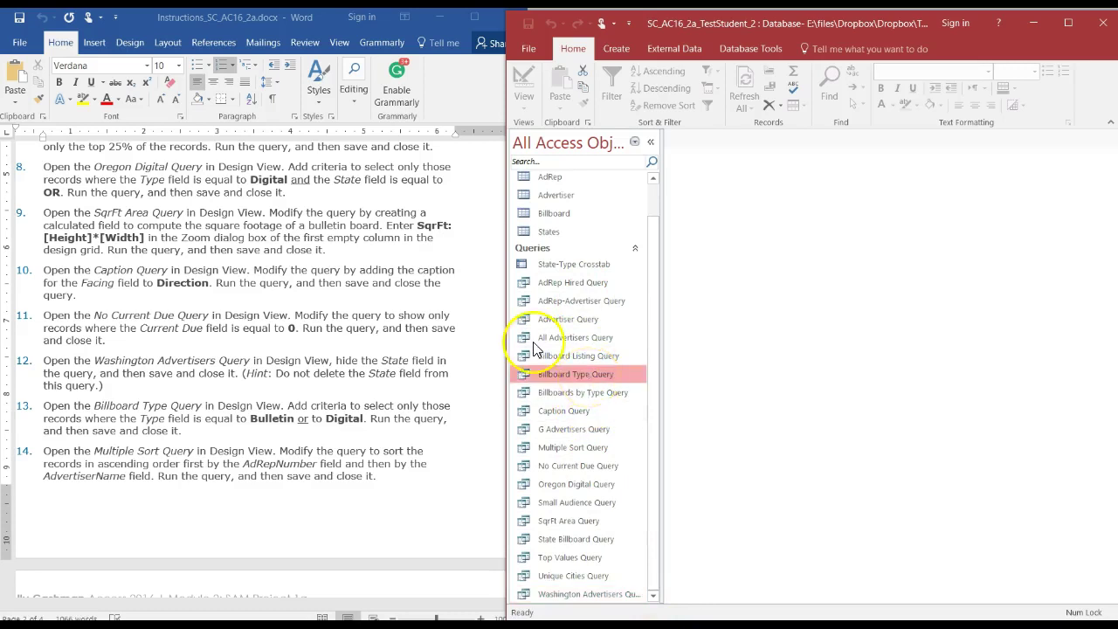
{"action": "right_click", "coordinate": [592, 375]}
{"action": "left_click", "coordinate": [630, 406]}
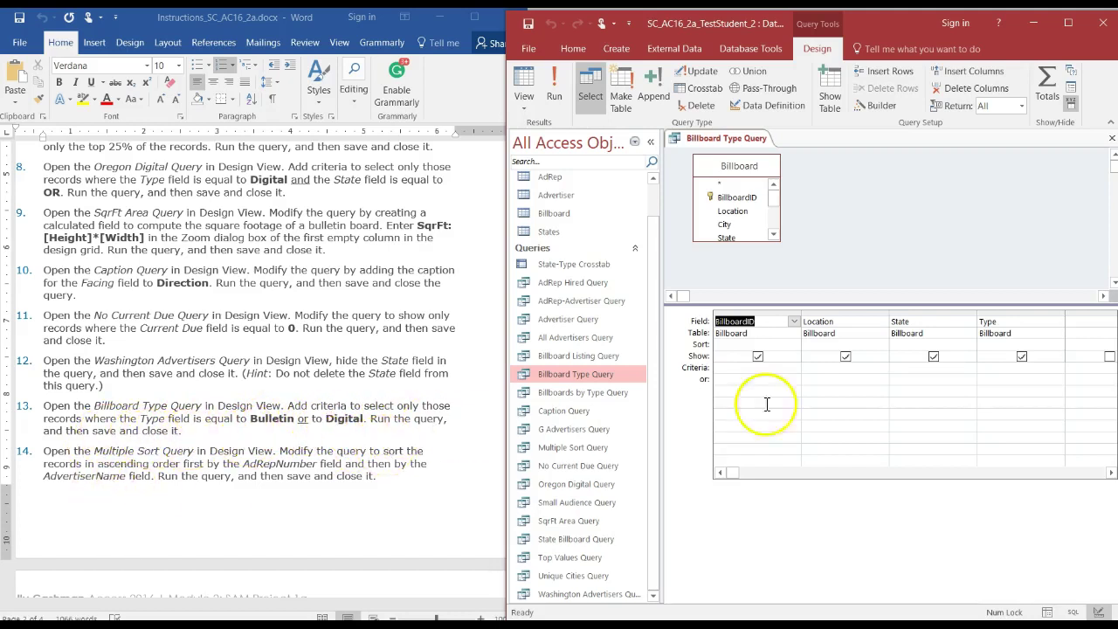
Step: Enter the criteria Bulletin or Digital for the Type field, using separate criteria rows
{"action": "left_click", "coordinate": [993, 375]}
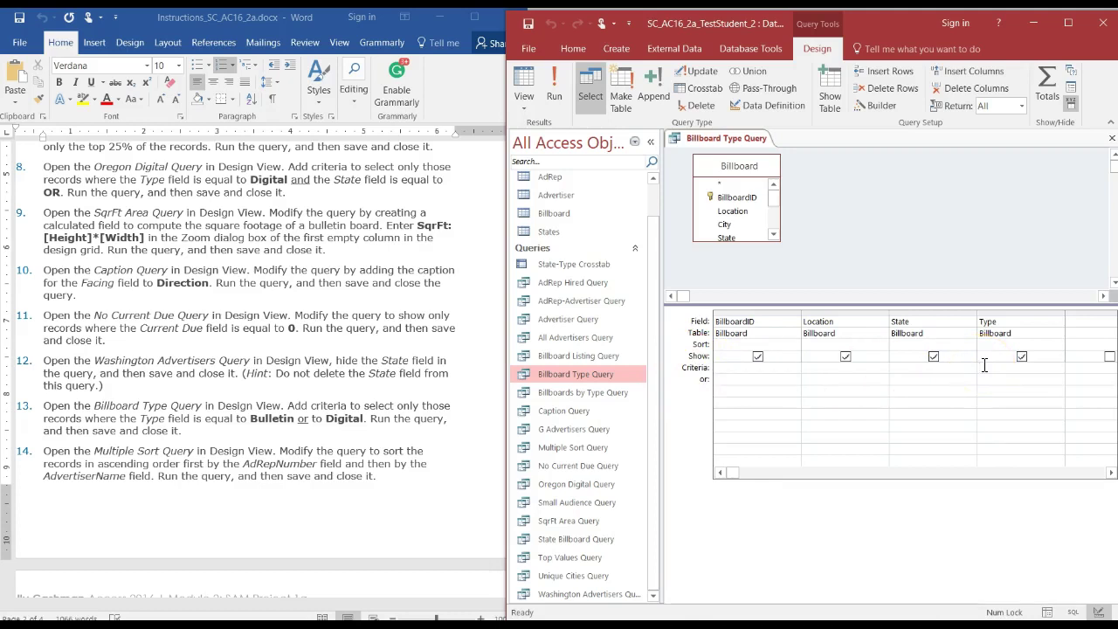
{"action": "type", "text": "Bull"}
{"action": "type", "text": "etin"}
{"action": "key", "text": "Tab"}
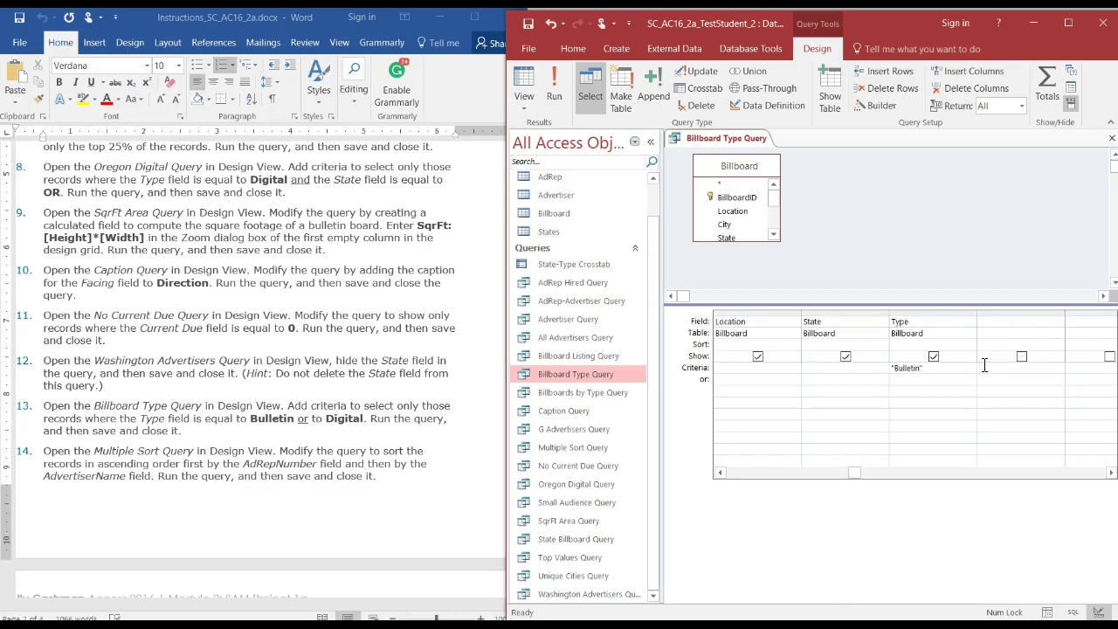
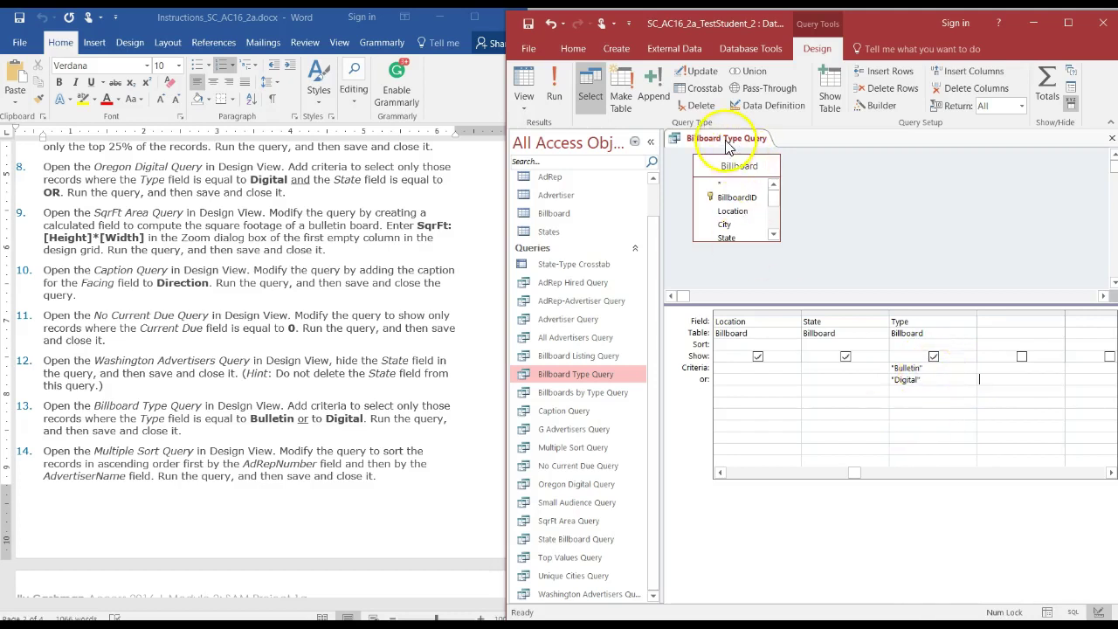
Step: Save the Billboard Type Query with its Type criteria, and run it
{"action": "left_click", "coordinate": [692, 147]}
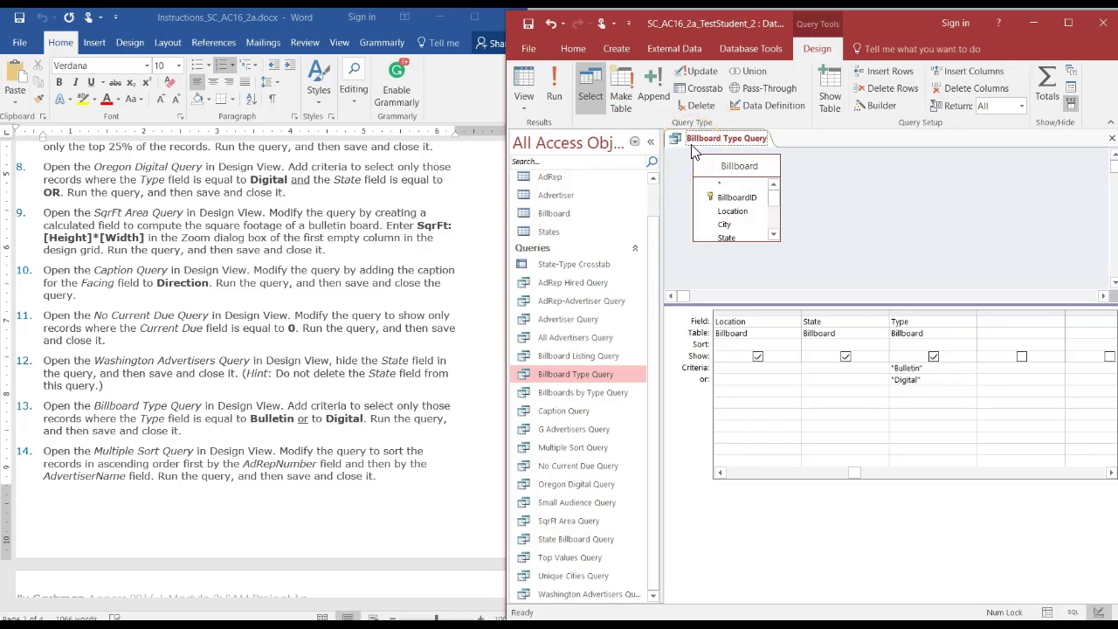
{"action": "right_click", "coordinate": [704, 145]}
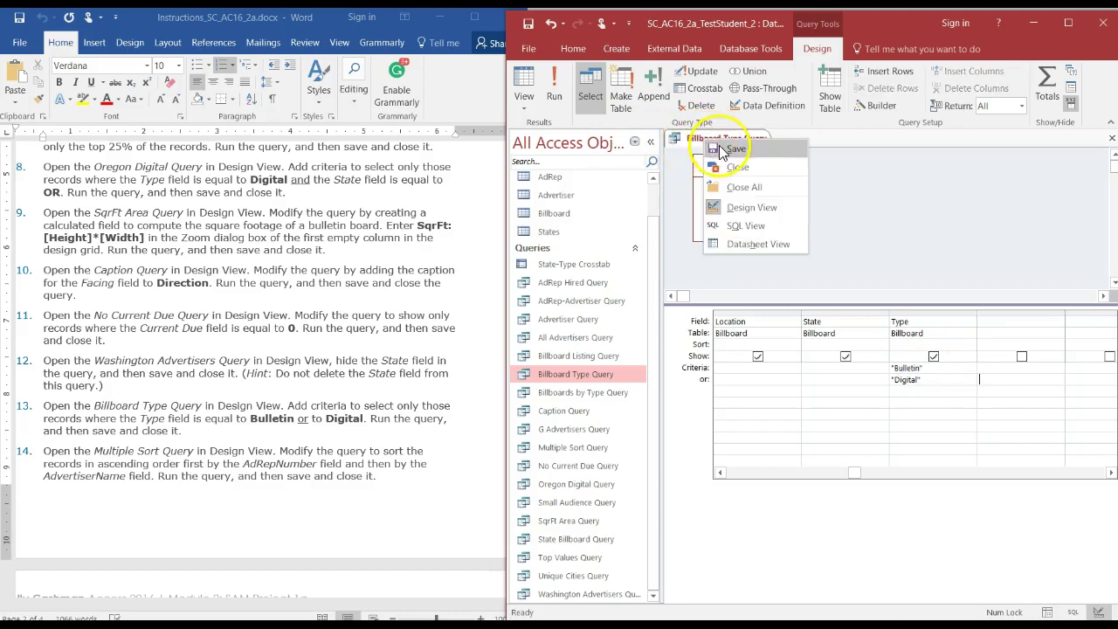
{"action": "left_click", "coordinate": [721, 151]}
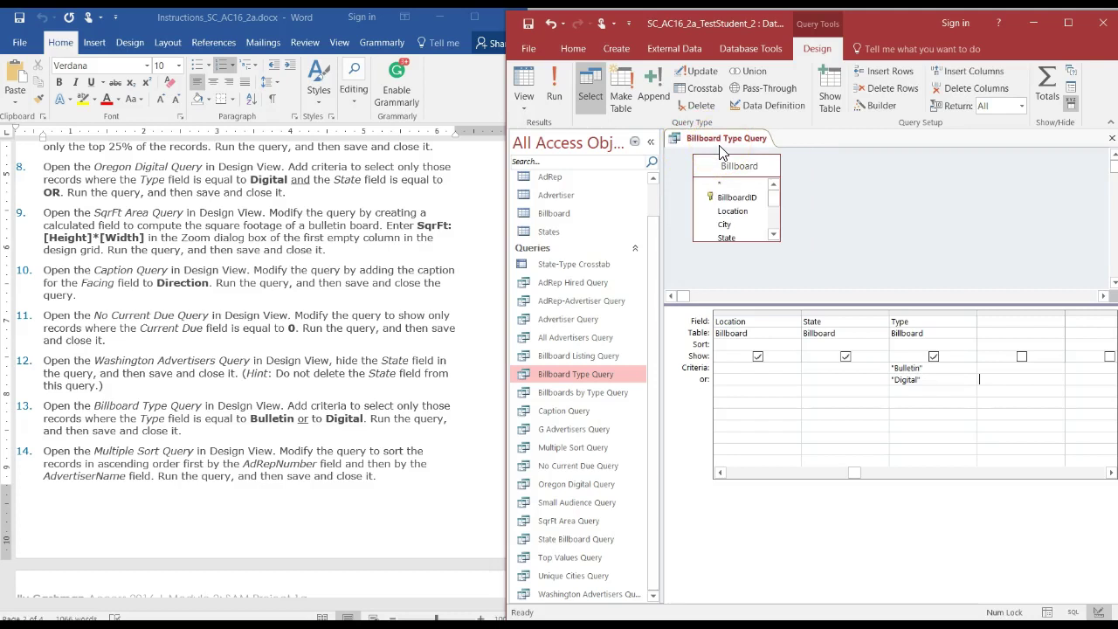
{"action": "left_click", "coordinate": [557, 96]}
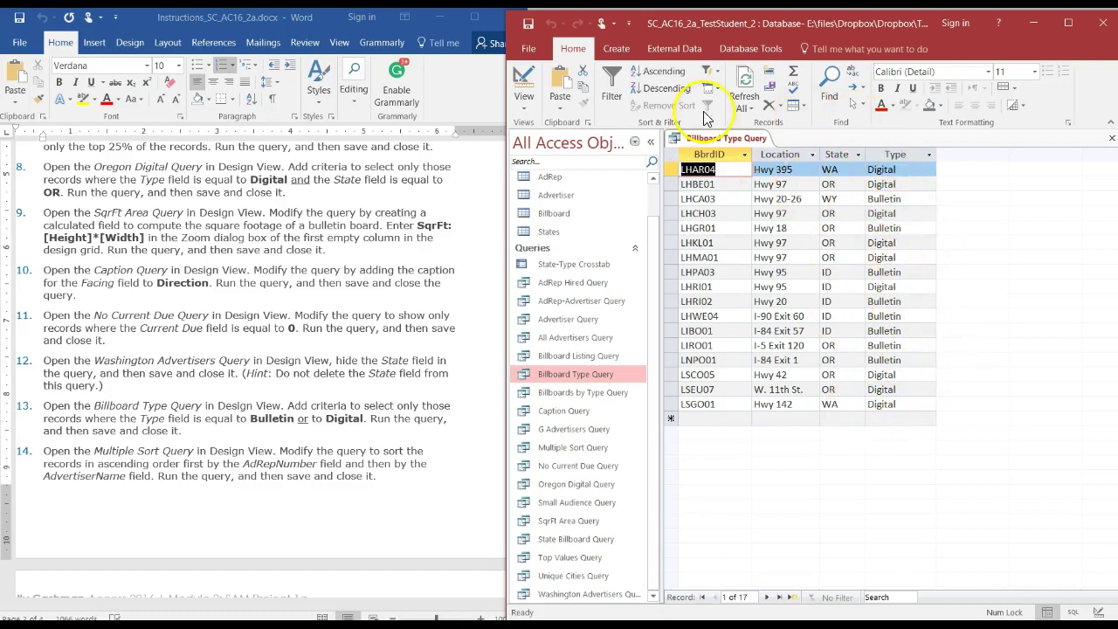
Step: Save the Billboard Type Query from its datasheet and close it
{"action": "right_click", "coordinate": [719, 140]}
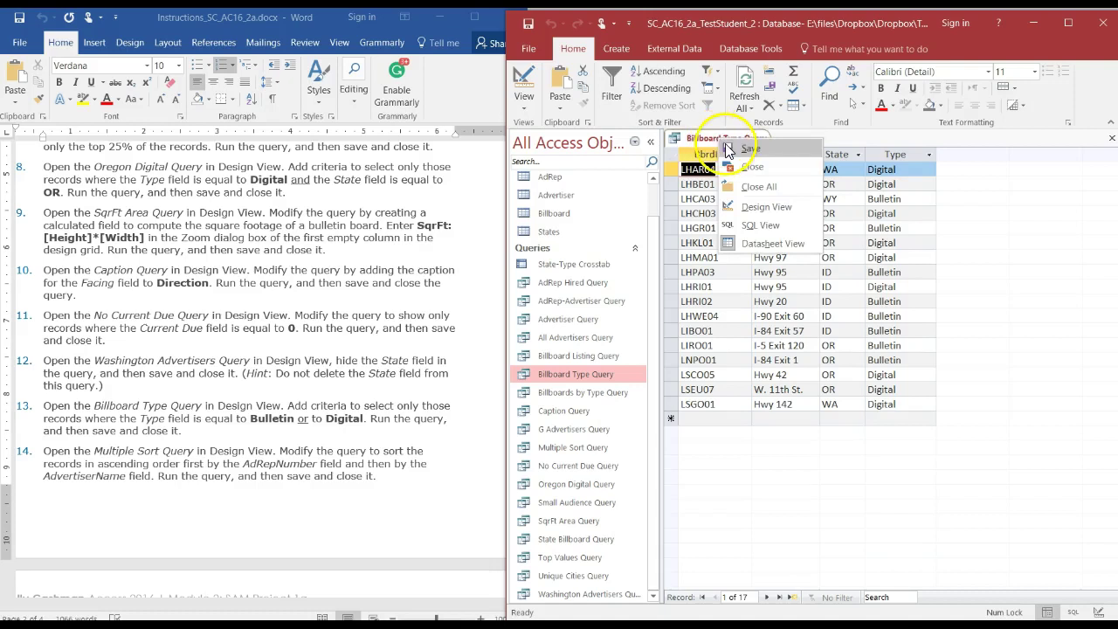
{"action": "left_click", "coordinate": [748, 148]}
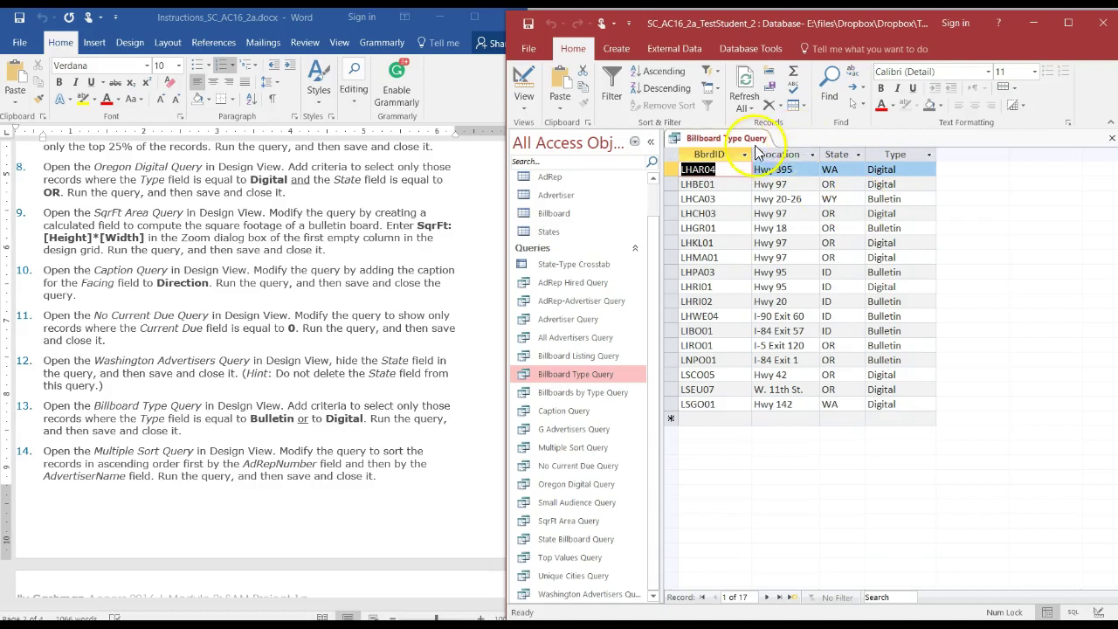
{"action": "right_click", "coordinate": [747, 142]}
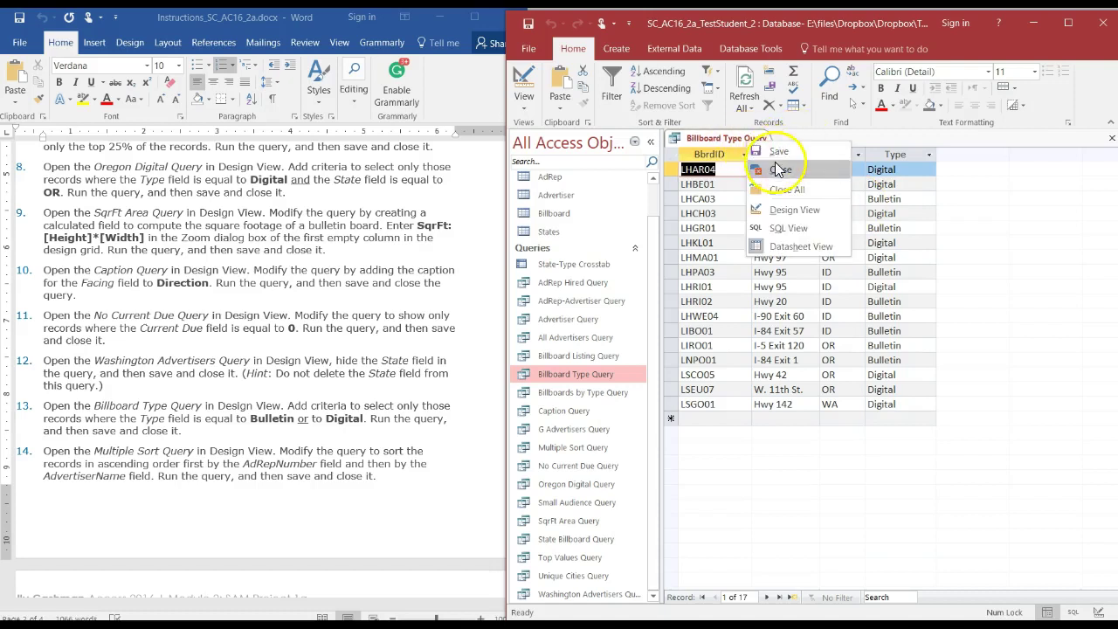
{"action": "left_click", "coordinate": [779, 153]}
{"action": "right_click", "coordinate": [755, 140]}
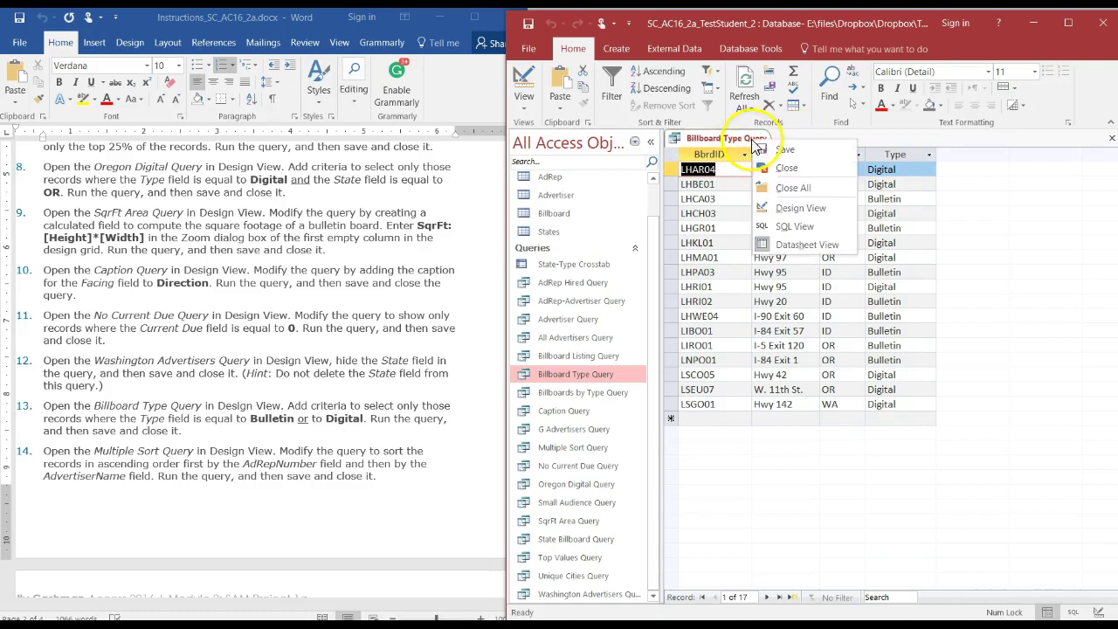
{"action": "left_click", "coordinate": [768, 169]}
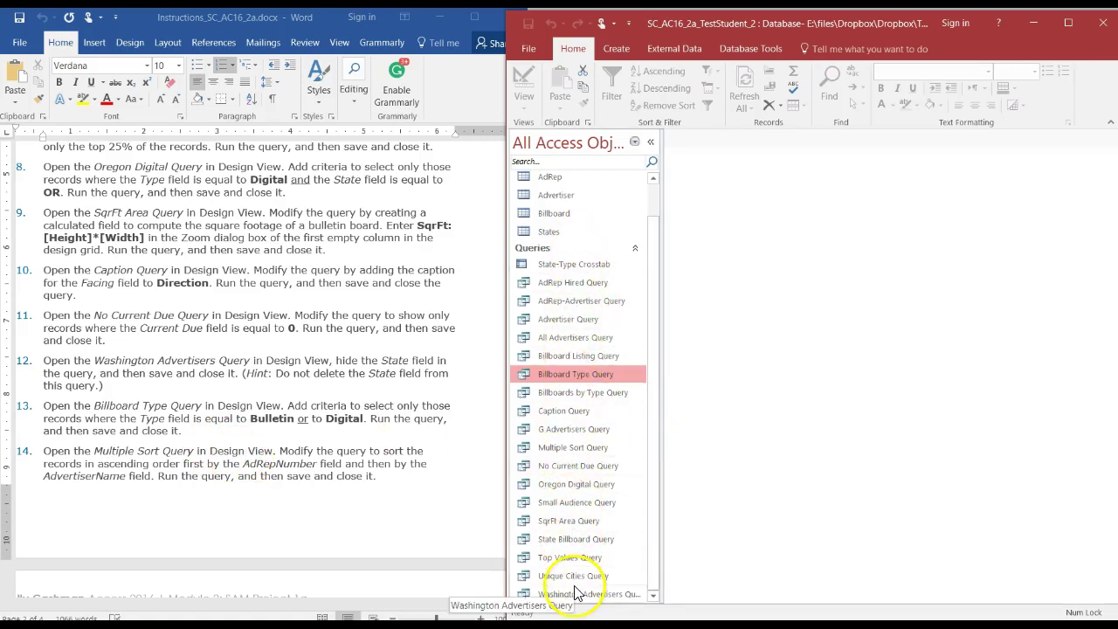
Step: Open the Multiple Sort Query in Design View and set ascending sort order for AdRepNumber and AdvertiserName
{"action": "right_click", "coordinate": [584, 450]}
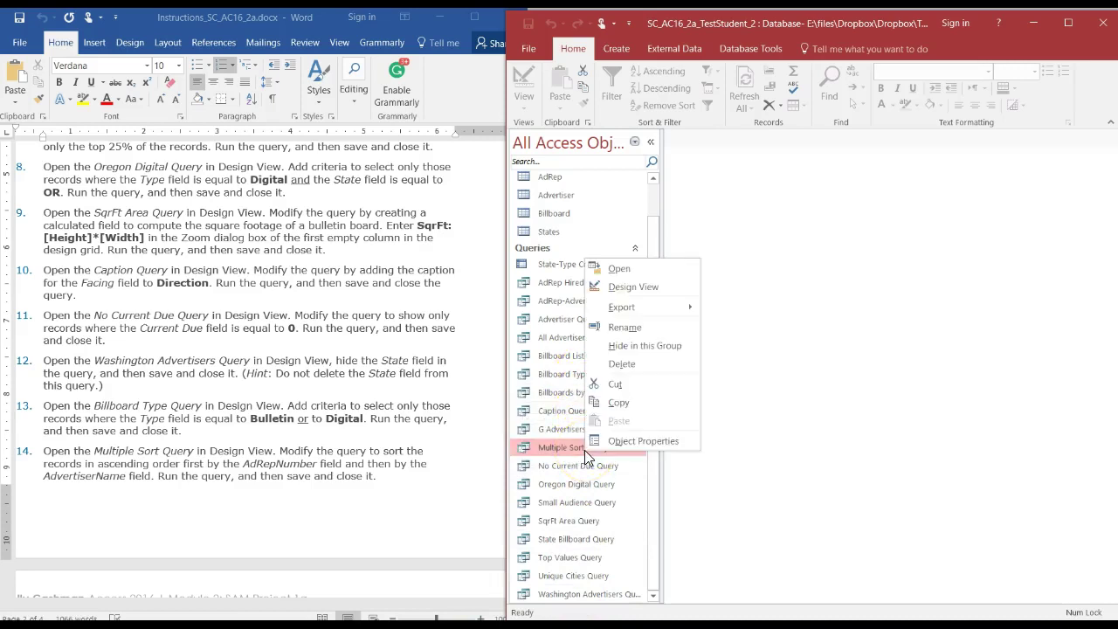
{"action": "left_click", "coordinate": [642, 283]}
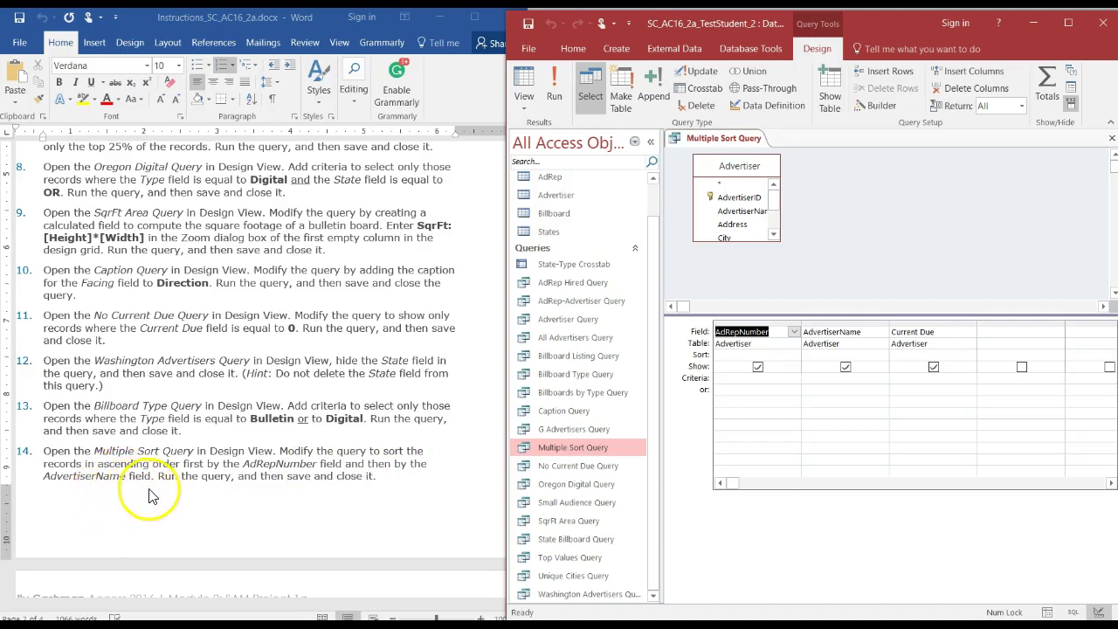
{"action": "left_click", "coordinate": [760, 356]}
{"action": "left_click", "coordinate": [793, 355]}
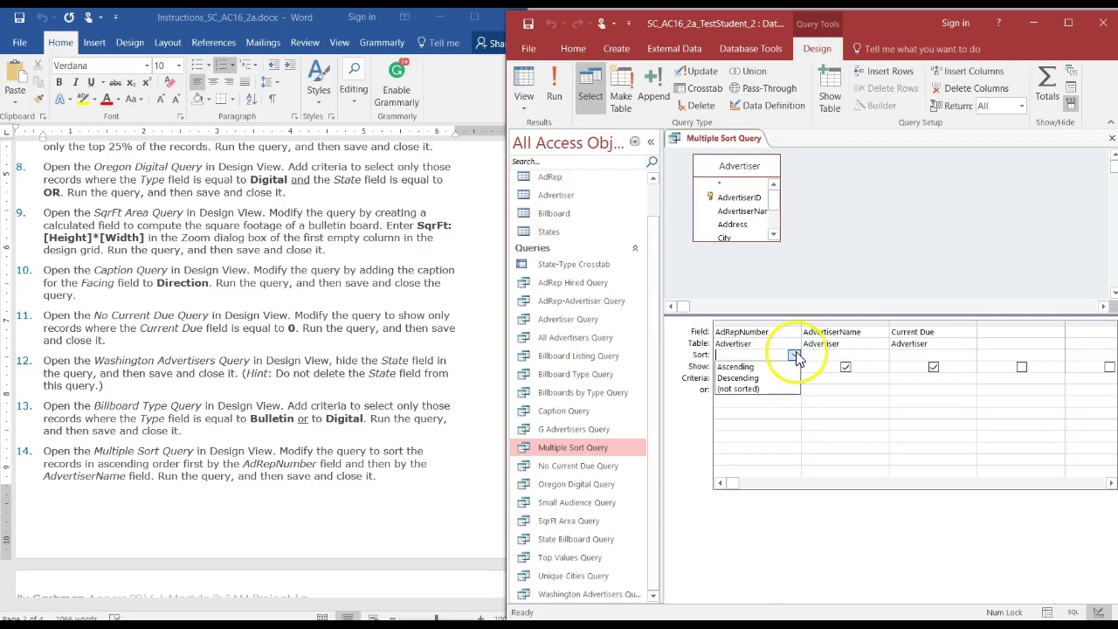
{"action": "left_click", "coordinate": [794, 373]}
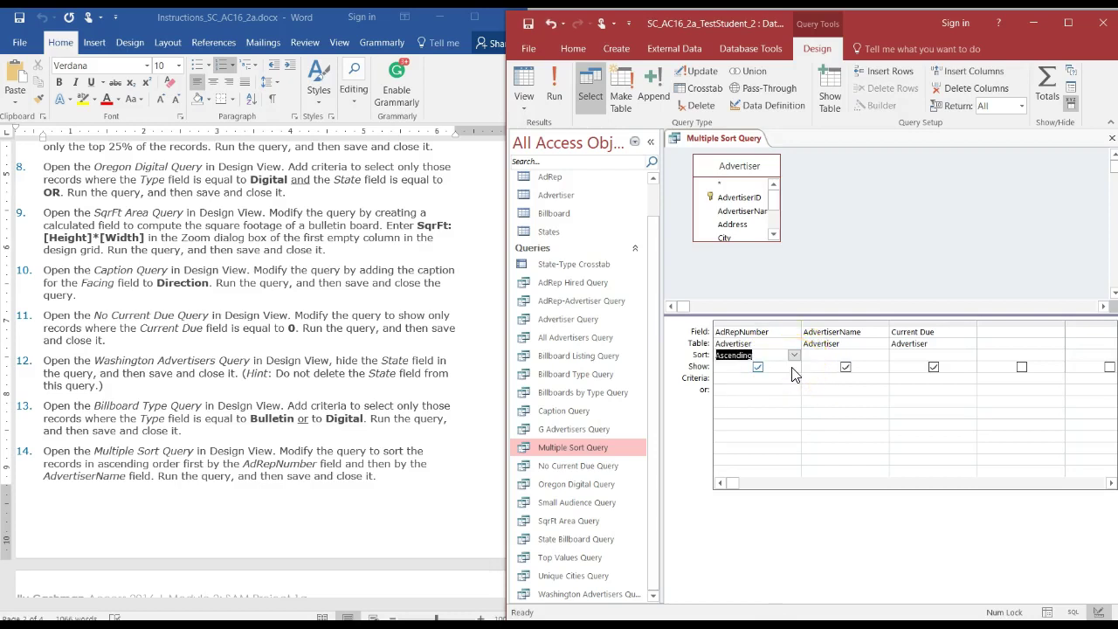
{"action": "left_click", "coordinate": [837, 354]}
{"action": "left_click", "coordinate": [881, 355]}
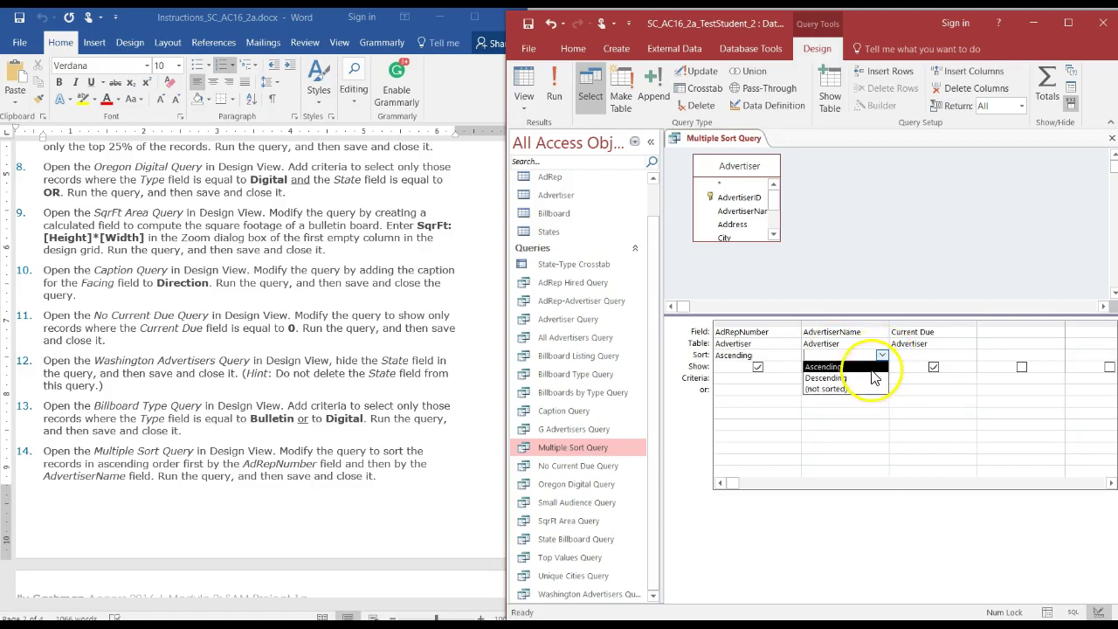
{"action": "left_click", "coordinate": [872, 370]}
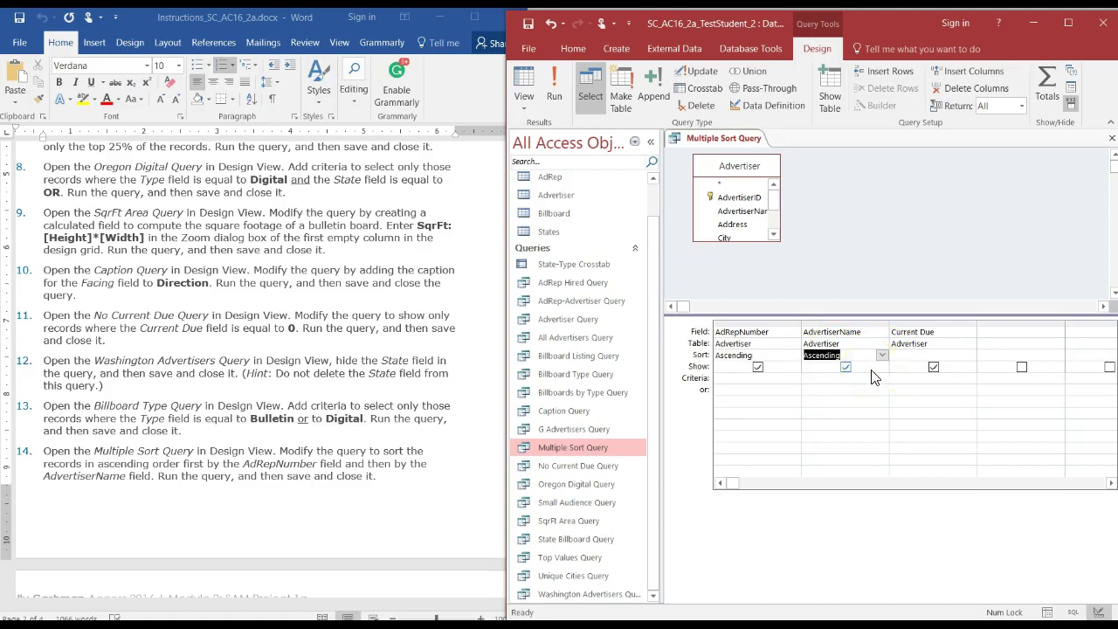
Step: Save the Multiple Sort Query's sort order and close its design
{"action": "right_click", "coordinate": [728, 137]}
{"action": "left_click", "coordinate": [746, 146]}
{"action": "right_click", "coordinate": [719, 136]}
{"action": "left_click", "coordinate": [749, 164]}
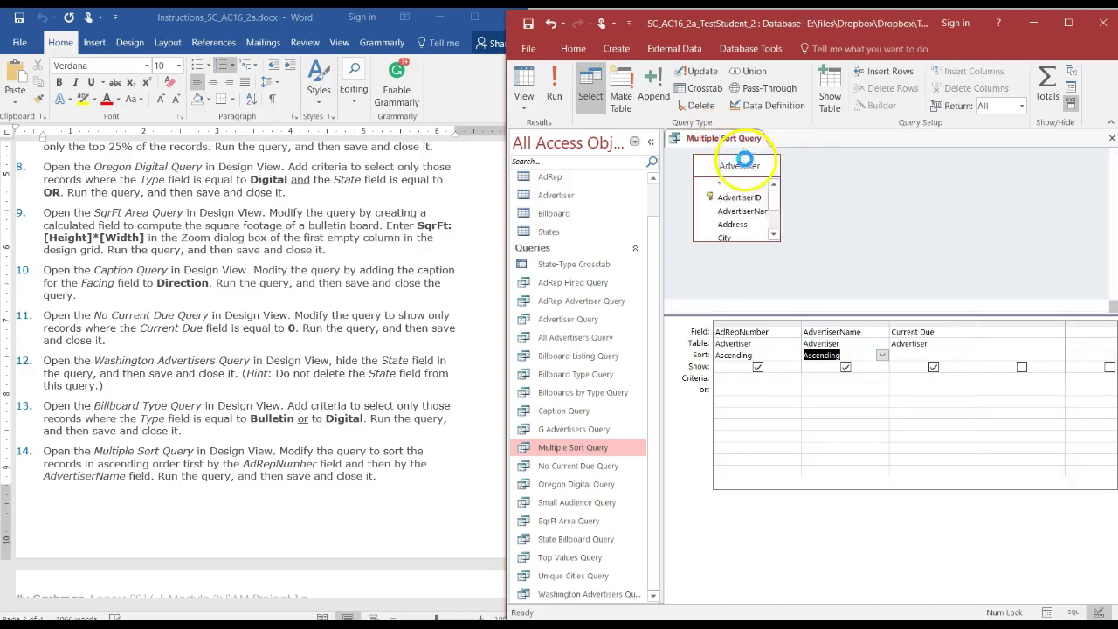
Step: Run the Multiple Sort Query to check the sorted records, and save and close it
{"action": "double_click", "coordinate": [609, 448]}
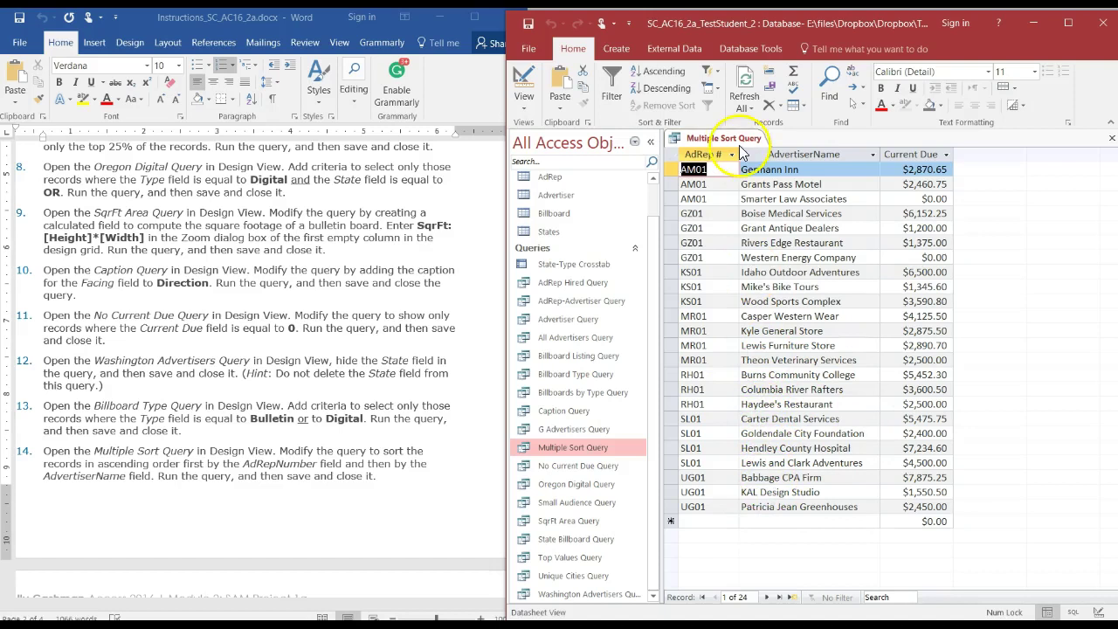
{"action": "right_click", "coordinate": [729, 141]}
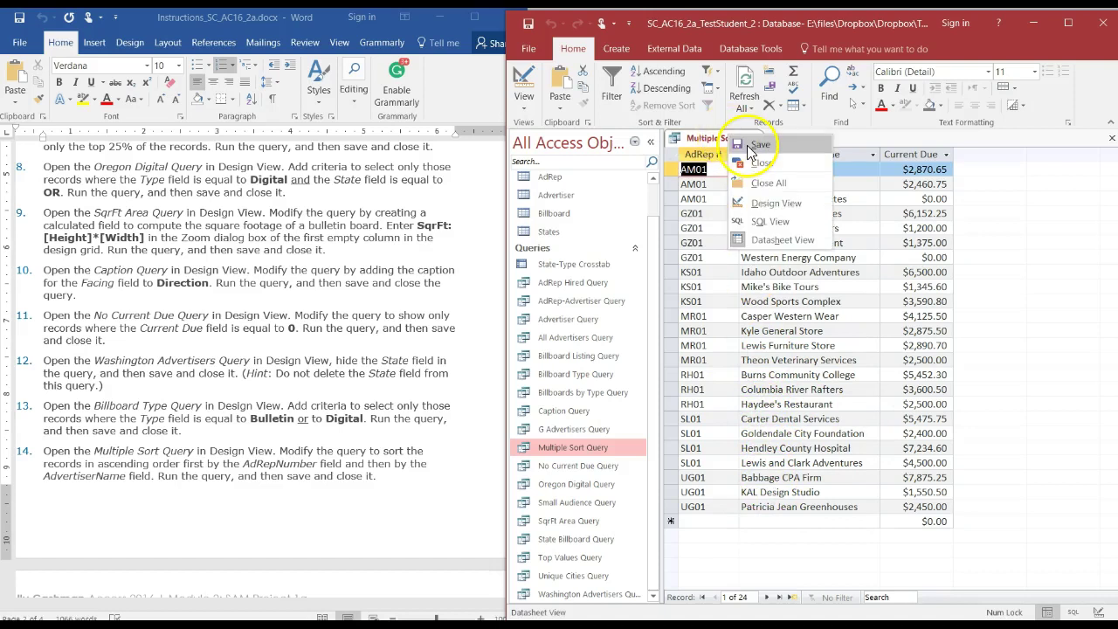
{"action": "left_click", "coordinate": [730, 144]}
{"action": "right_click", "coordinate": [728, 143]}
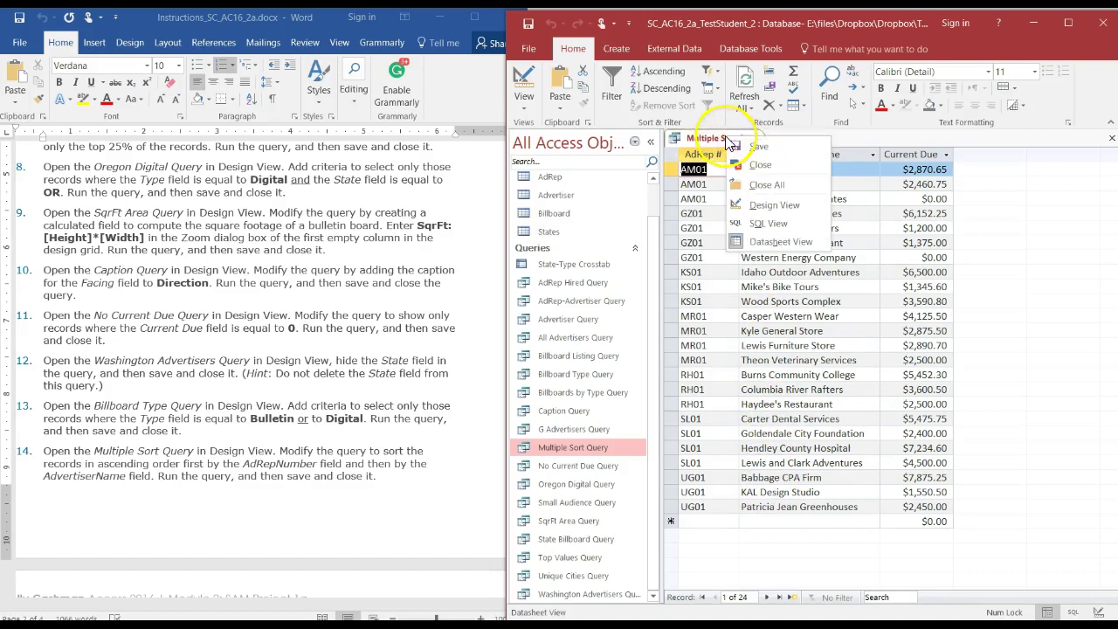
{"action": "left_click", "coordinate": [754, 167]}
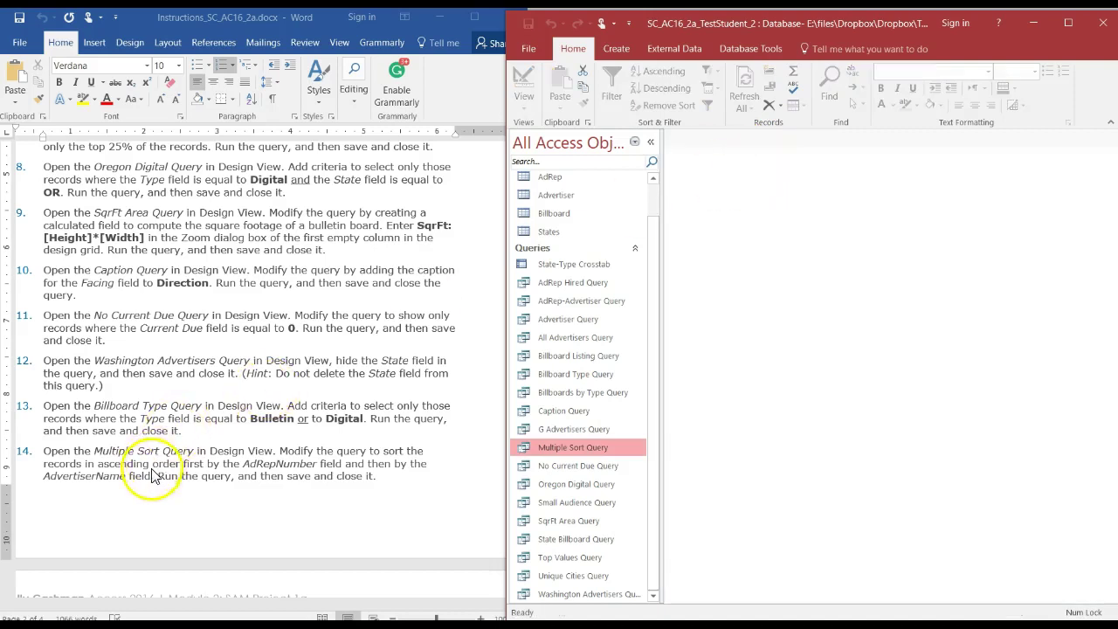
Step: Switch to the Word instructions and bring instruction 15 for the Small Audience Query into view
{"action": "left_click", "coordinate": [469, 409]}
{"action": "left_click_drag", "start_coordinate": [521, 353], "coordinate": [537, 424]}
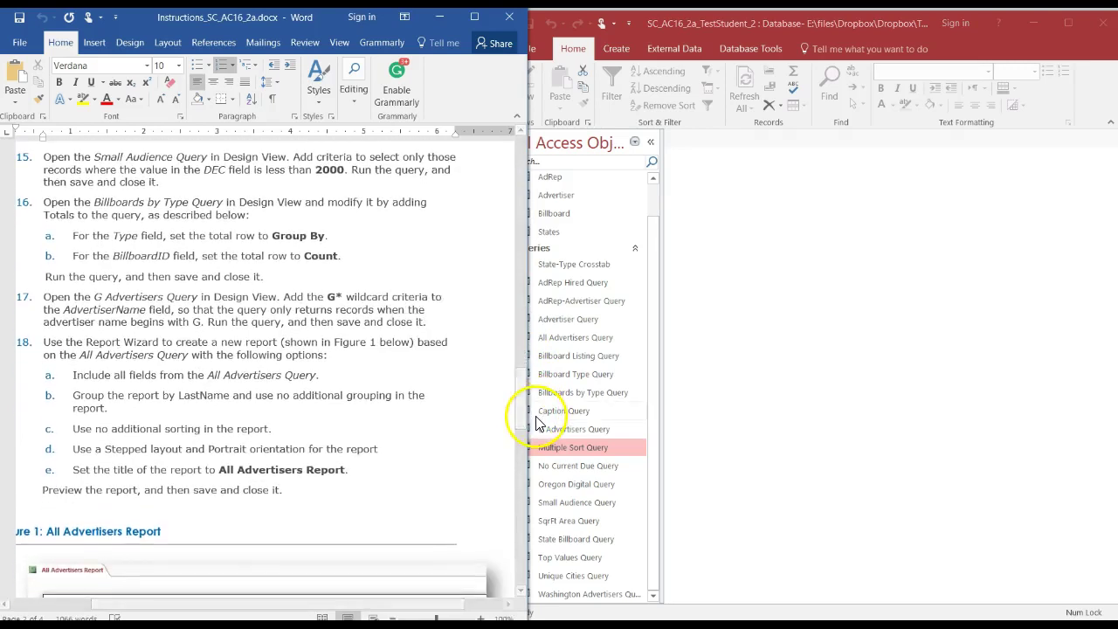
{"action": "left_click", "coordinate": [209, 169]}
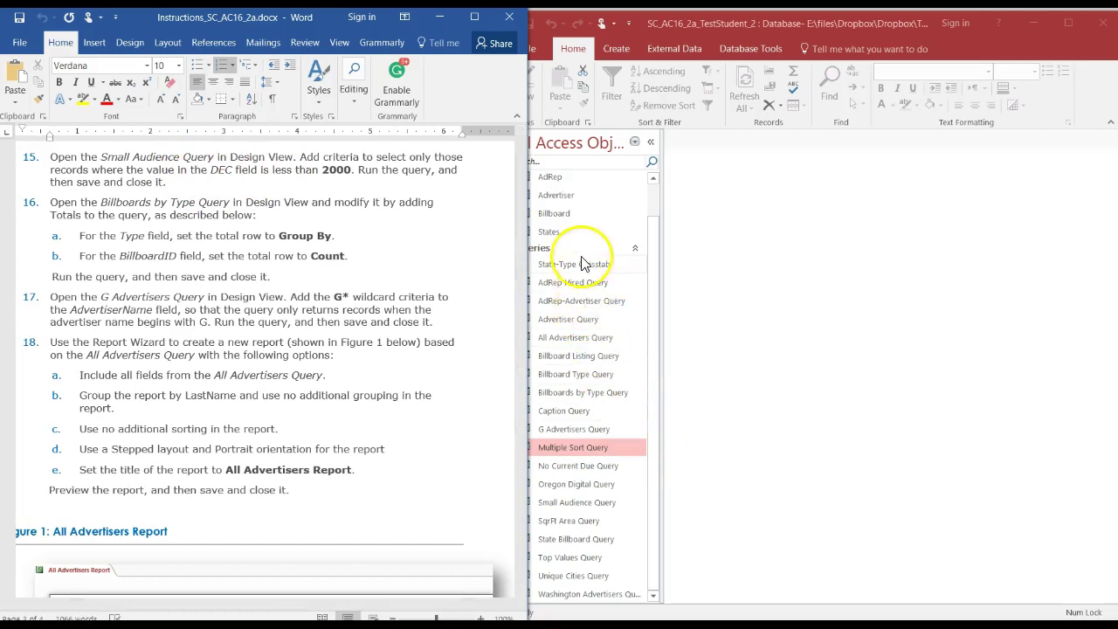
Step: In the Small Audience Query's Design View, set the DEC field's criteria to <2000 and save the query
{"action": "left_click", "coordinate": [589, 507]}
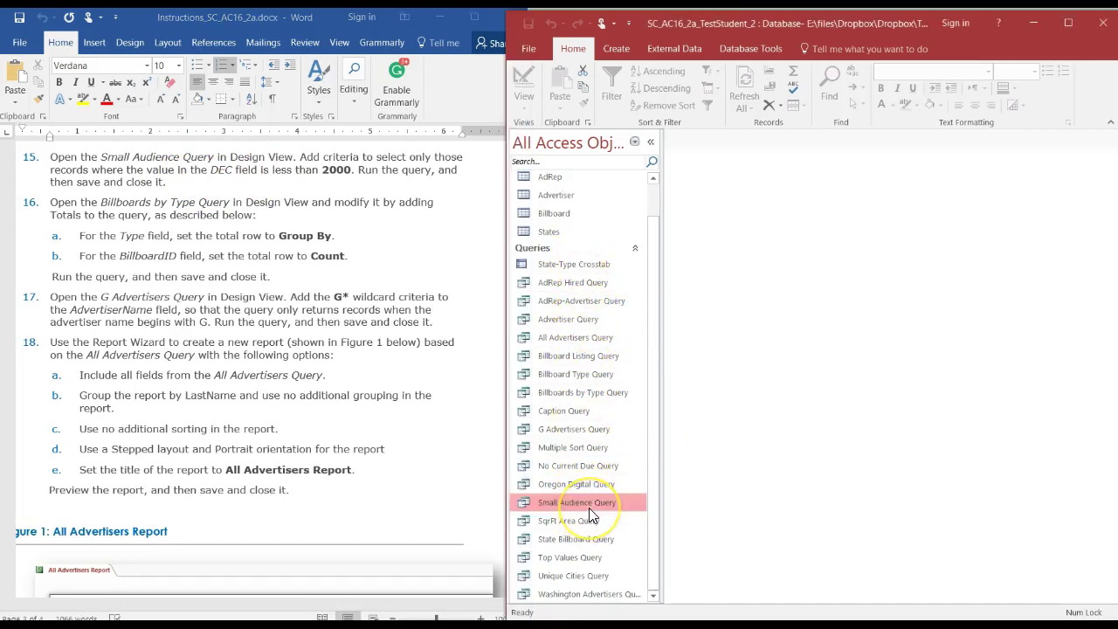
{"action": "right_click", "coordinate": [588, 507]}
{"action": "left_click", "coordinate": [638, 343]}
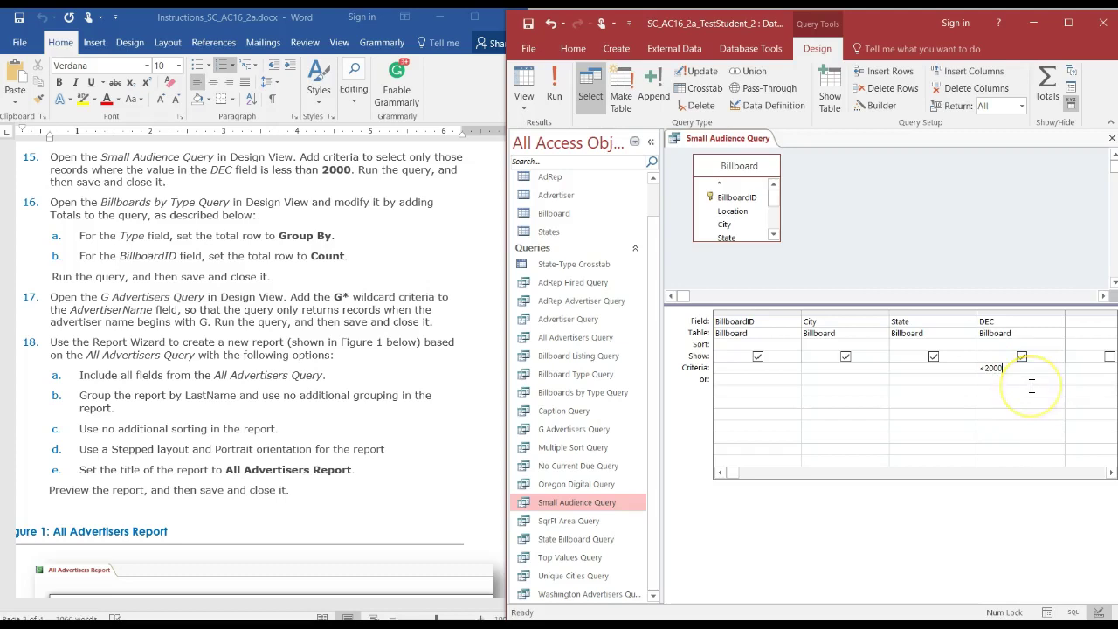
{"action": "key", "text": "Tab"}
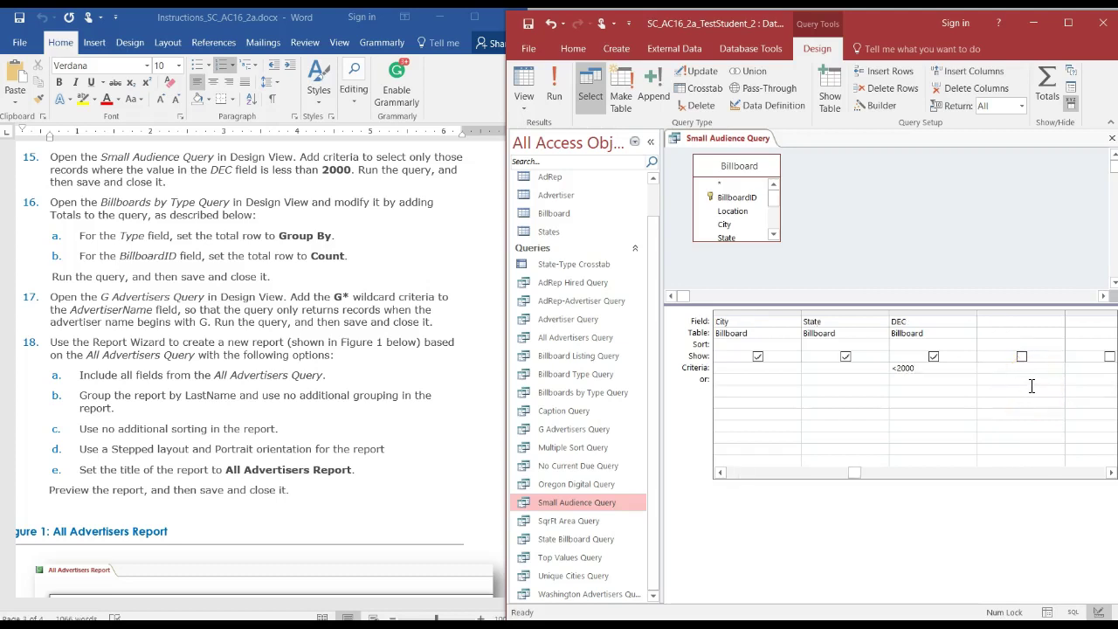
{"action": "key", "text": "Down"}
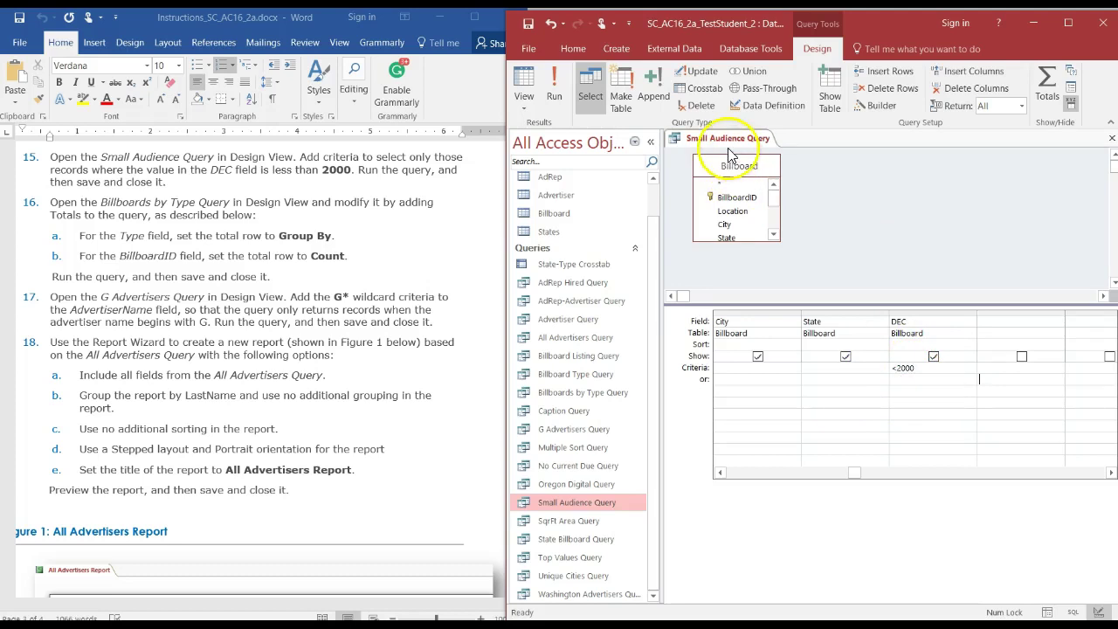
{"action": "right_click", "coordinate": [719, 140]}
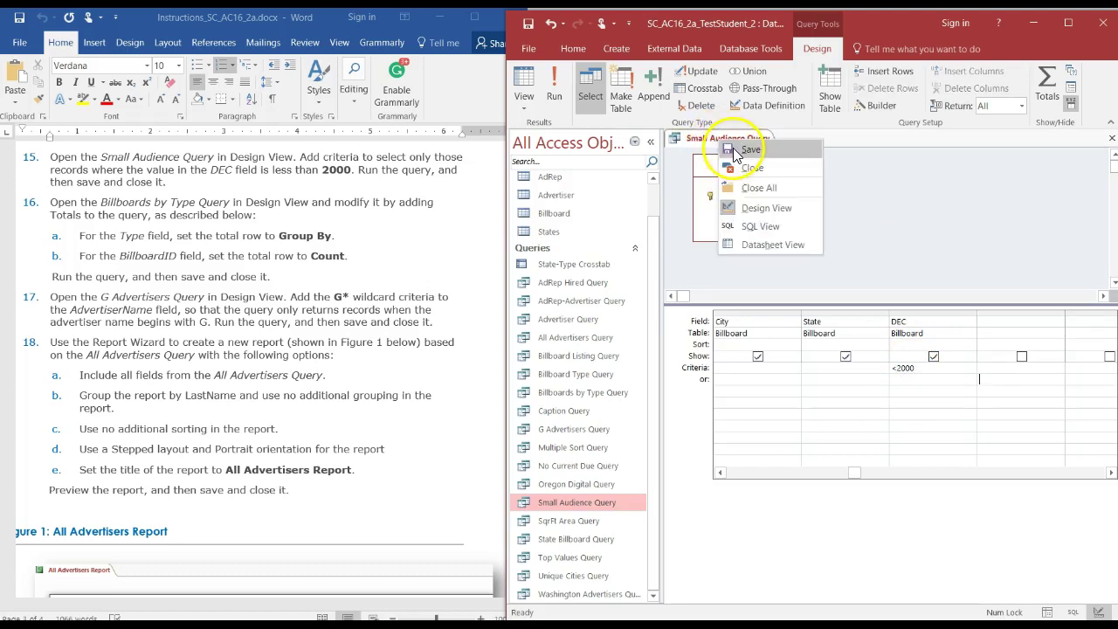
{"action": "left_click", "coordinate": [733, 147]}
Step: Run the Small Audience Query to check the selected records, and close it
{"action": "left_click", "coordinate": [557, 98]}
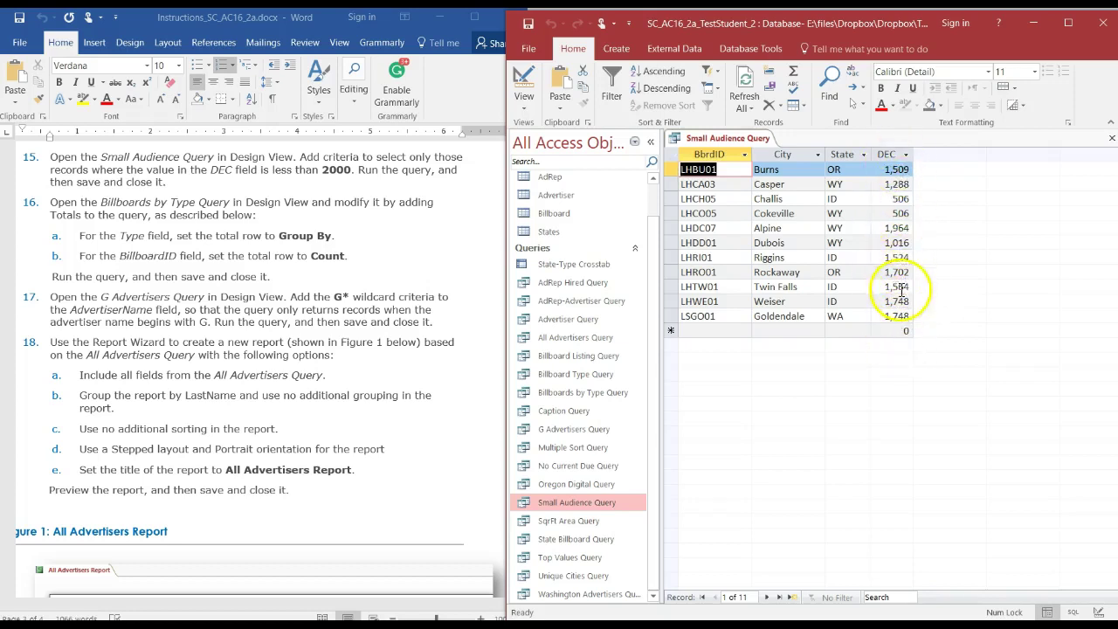
{"action": "right_click", "coordinate": [750, 146]}
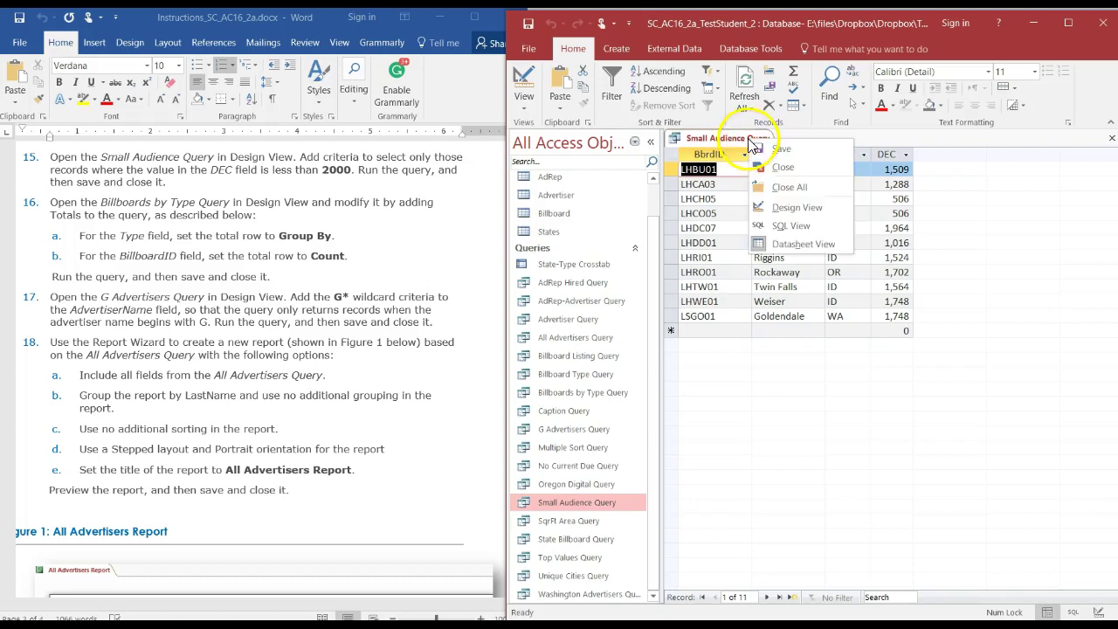
{"action": "left_click", "coordinate": [815, 178]}
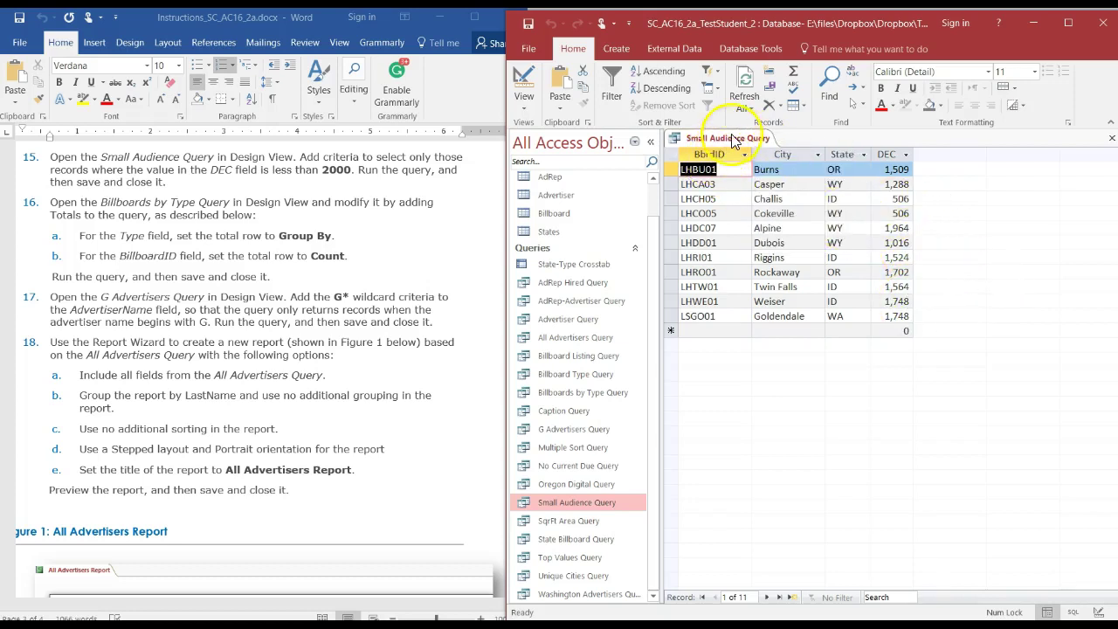
{"action": "right_click", "coordinate": [735, 142]}
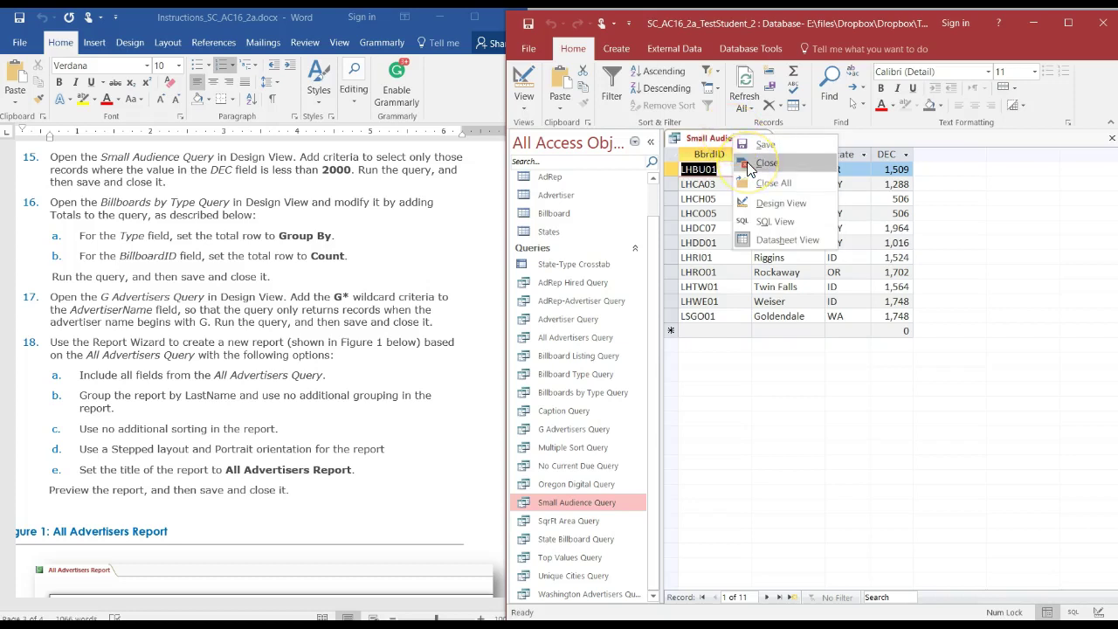
{"action": "left_click", "coordinate": [750, 166]}
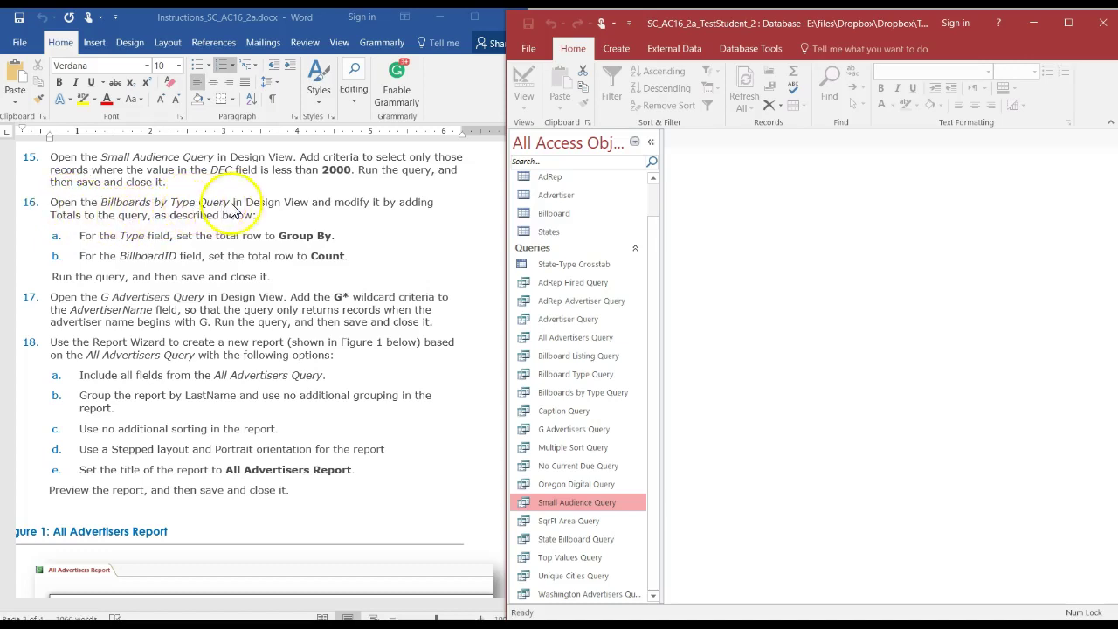
Step: Open the Billboards by Type Query in Design View and add the Total row to its design grid
{"action": "right_click", "coordinate": [585, 398]}
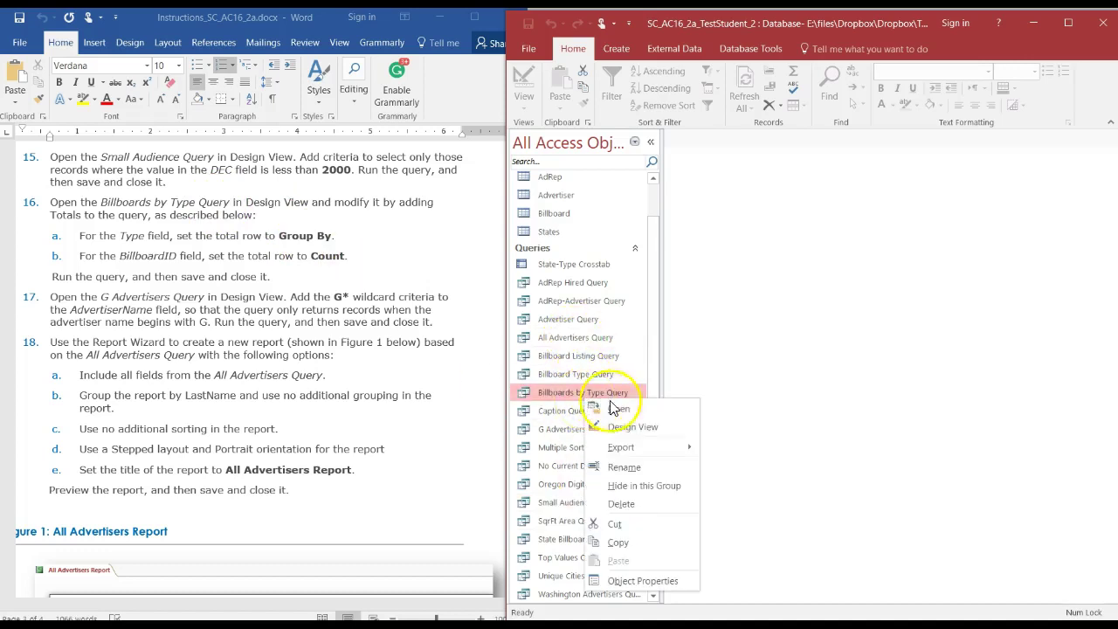
{"action": "left_click", "coordinate": [638, 426]}
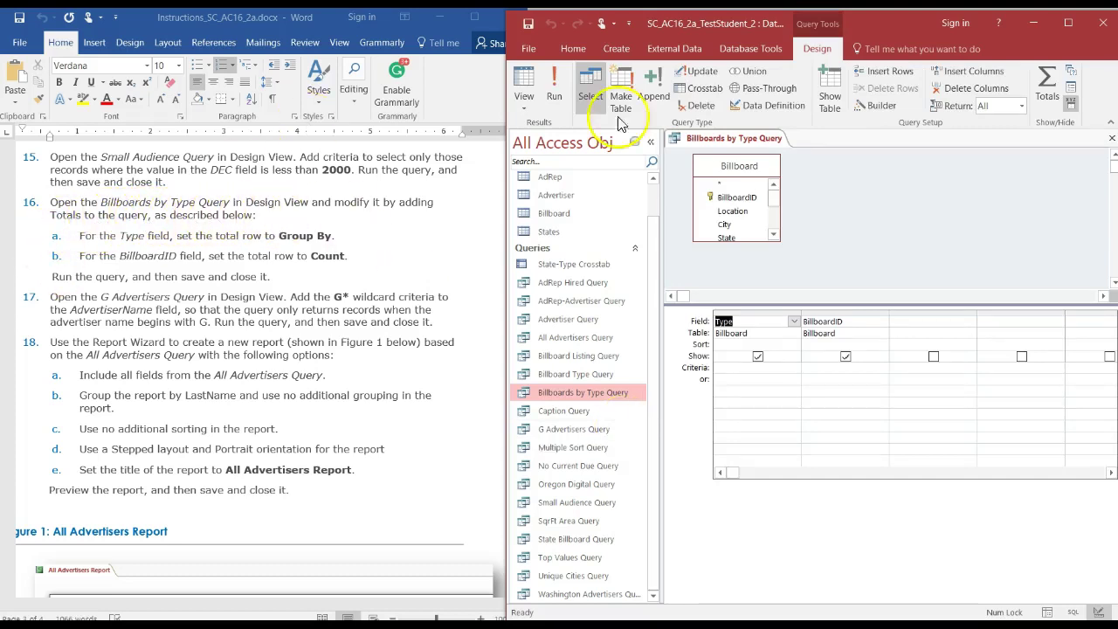
{"action": "left_click", "coordinate": [1067, 23]}
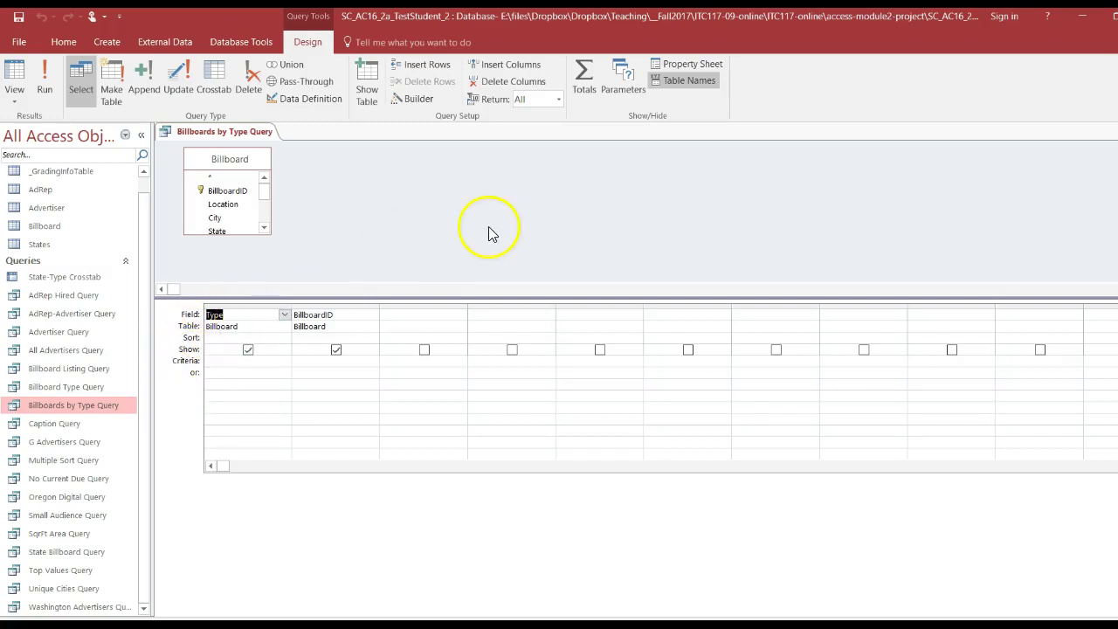
{"action": "left_click", "coordinate": [306, 44]}
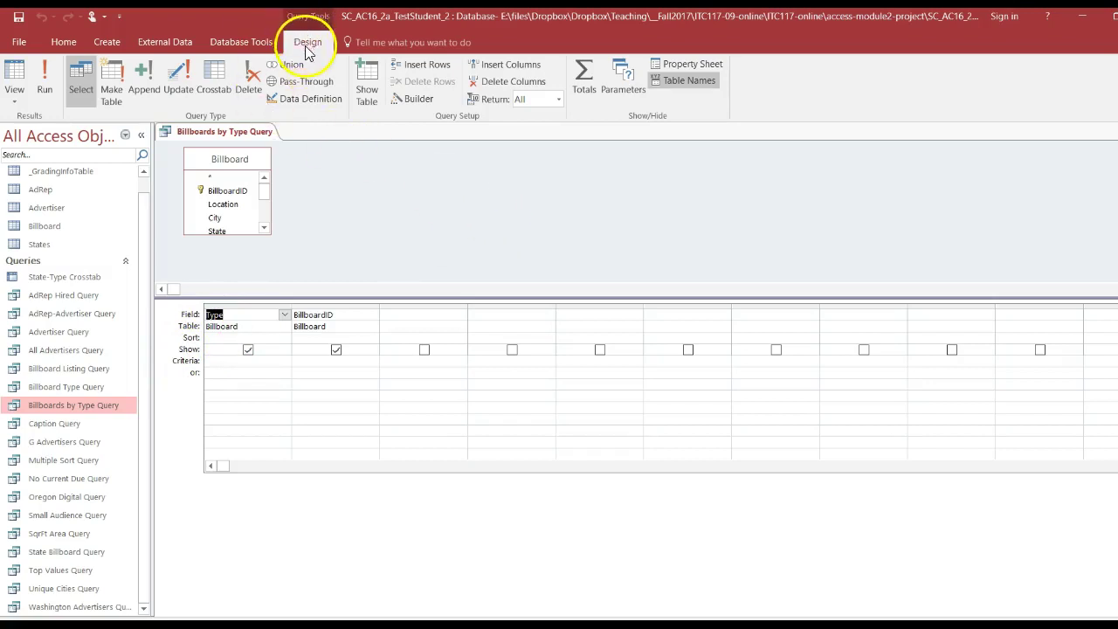
{"action": "left_click", "coordinate": [588, 90]}
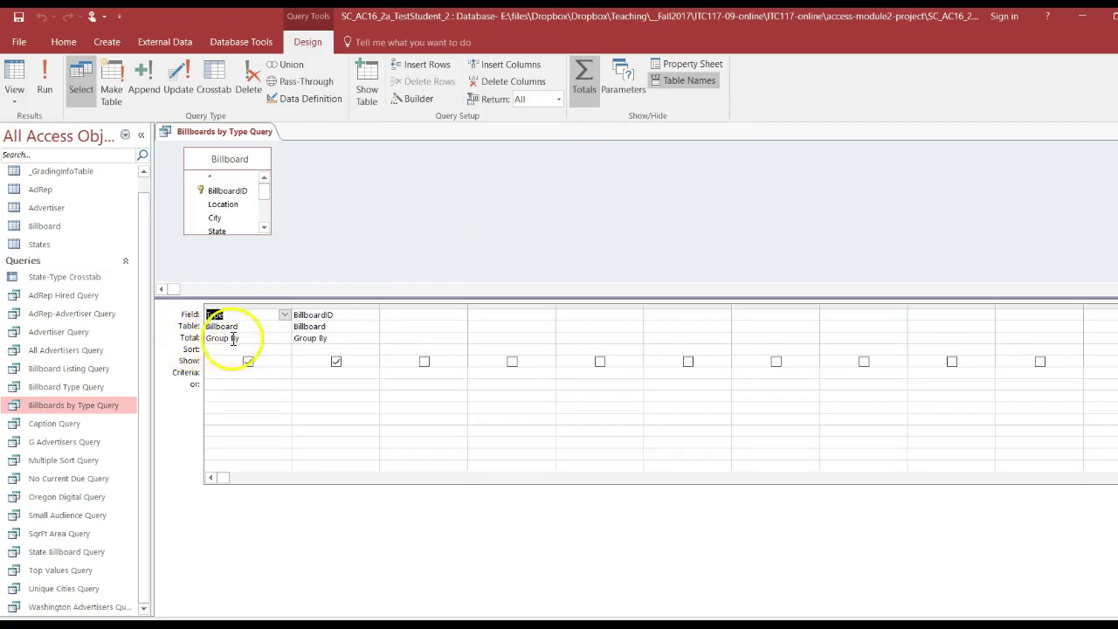
Step: Keep Group By as the Type field's total and set the BillboardID field's total to Count
{"action": "left_click", "coordinate": [284, 338]}
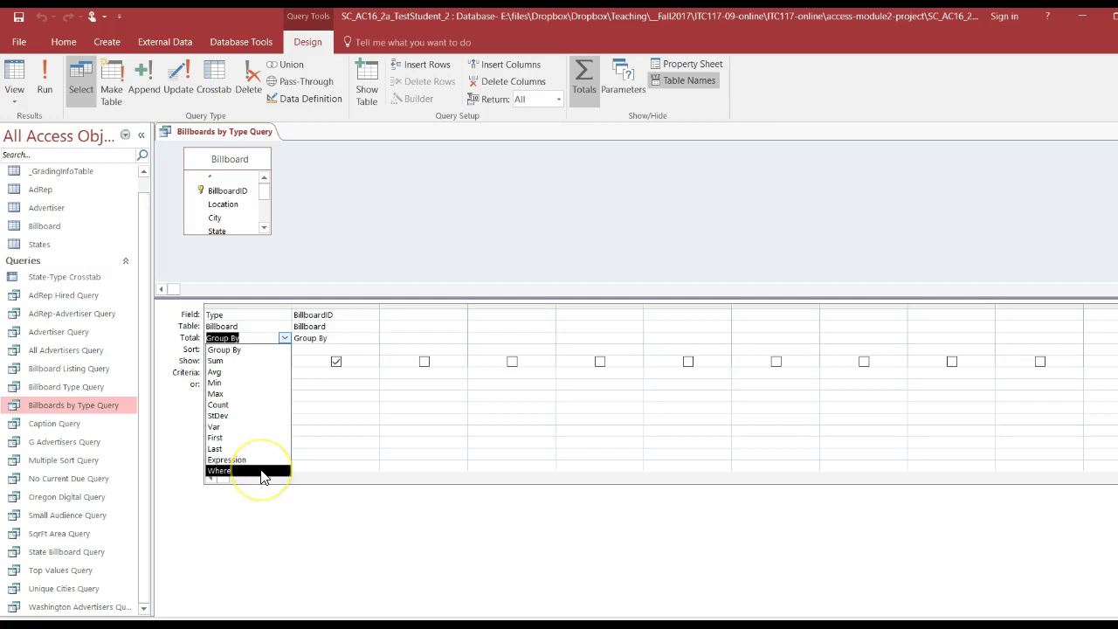
{"action": "left_click", "coordinate": [360, 253]}
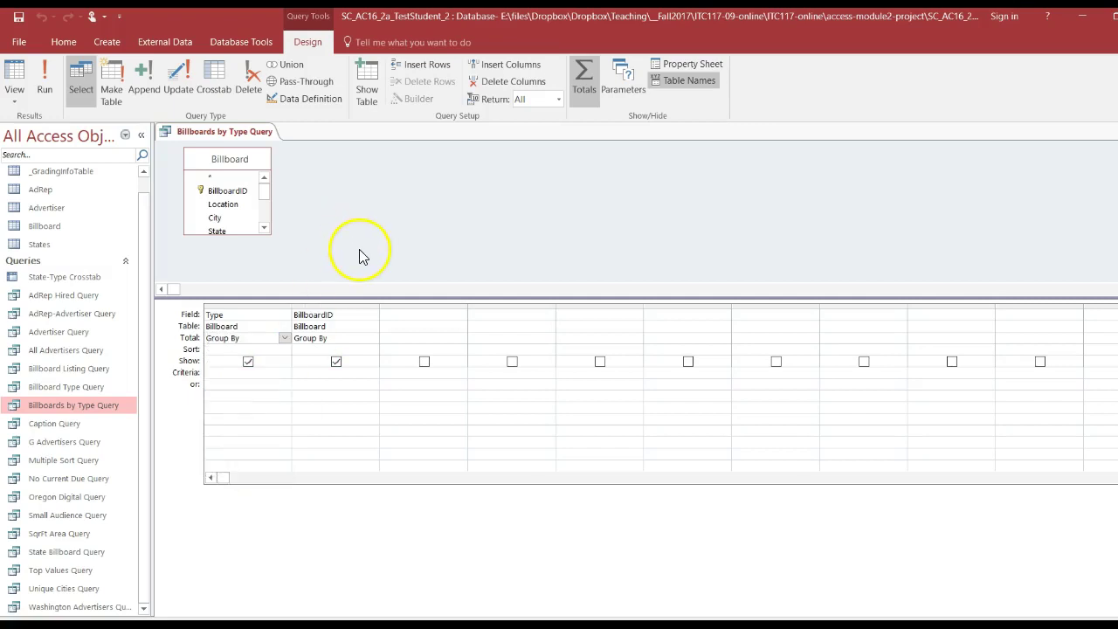
{"action": "left_click", "coordinate": [1112, 22]}
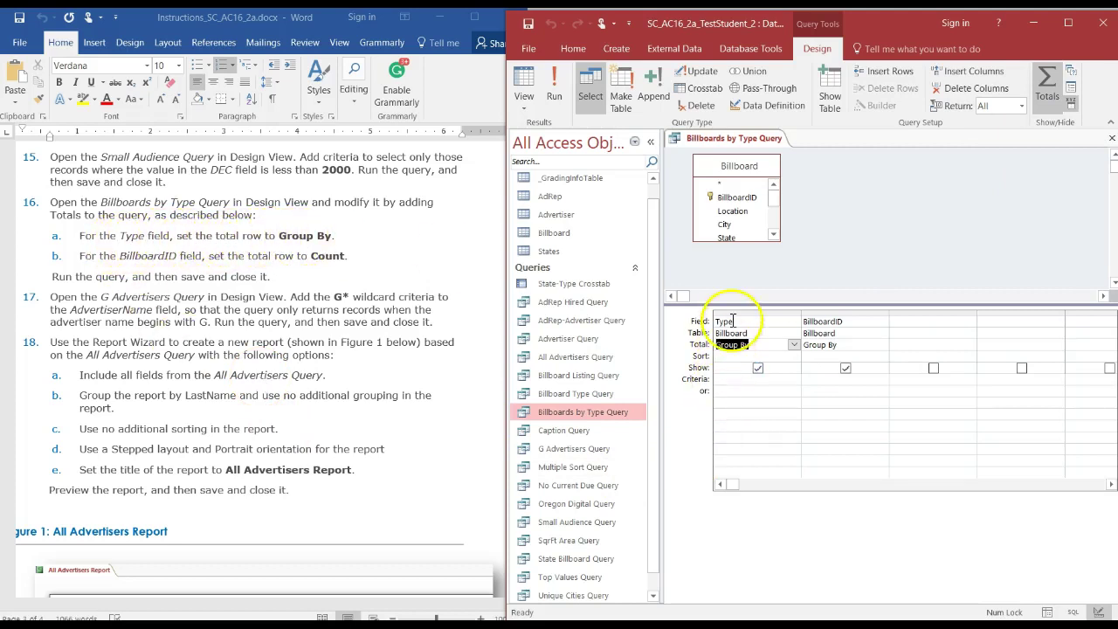
{"action": "left_click", "coordinate": [761, 344]}
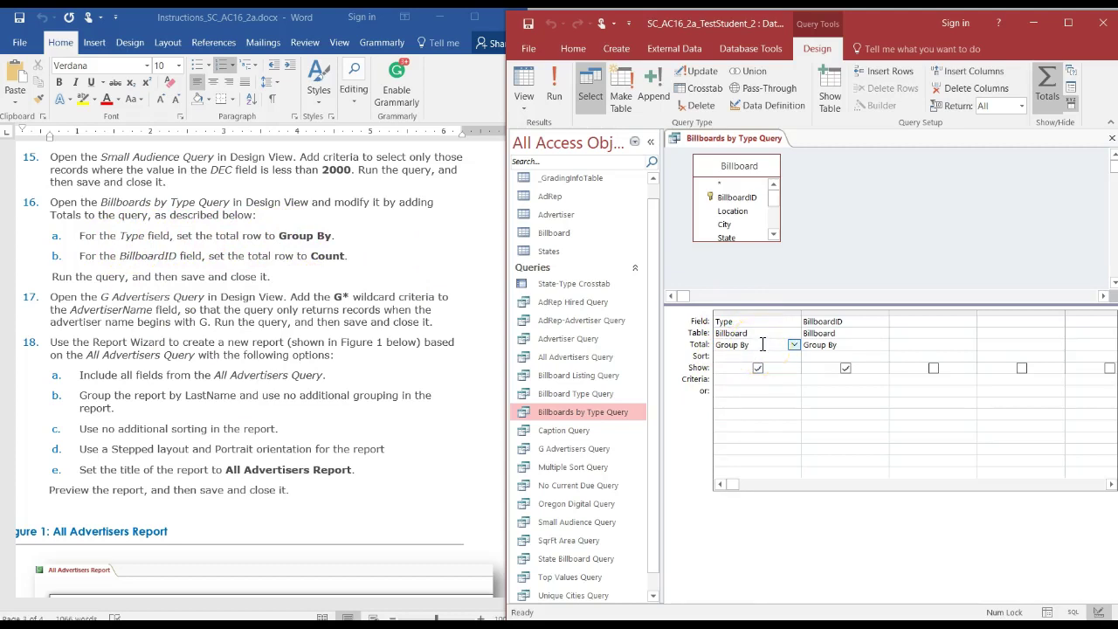
{"action": "left_click", "coordinate": [844, 344]}
{"action": "left_click", "coordinate": [882, 344]}
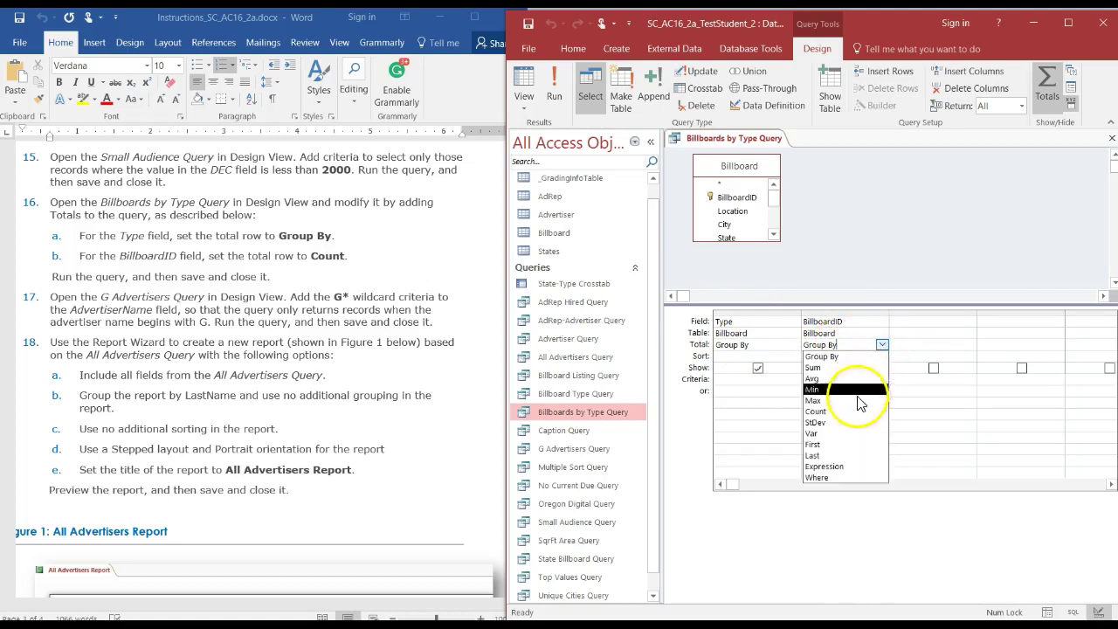
{"action": "left_click", "coordinate": [845, 421]}
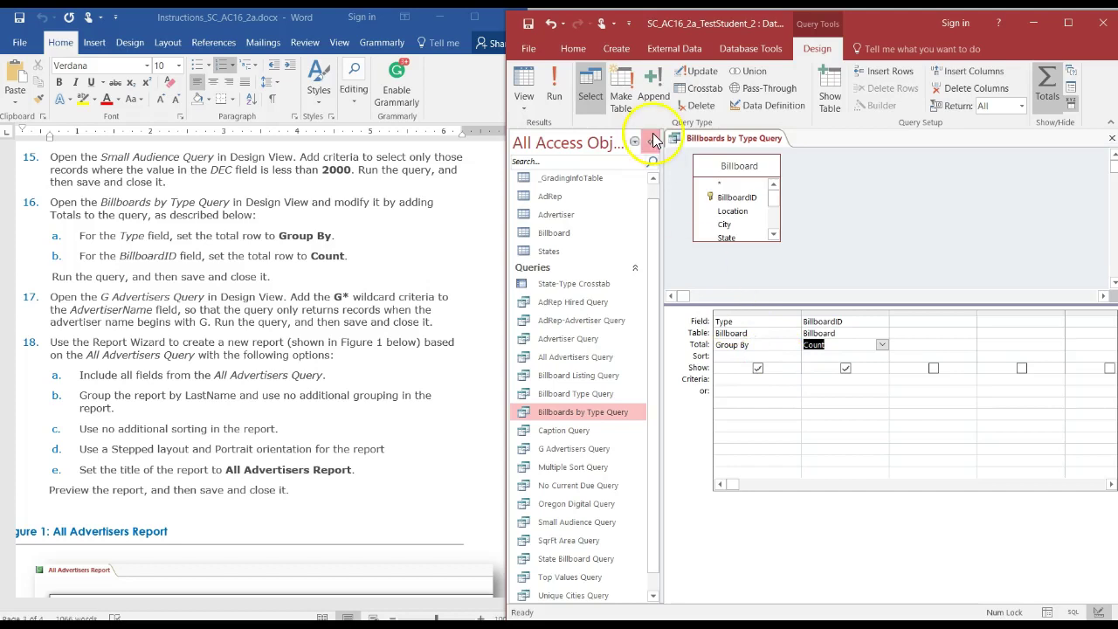
Step: Run the Billboards by Type Query to check the grouped counts, and save and close it
{"action": "left_click", "coordinate": [556, 99]}
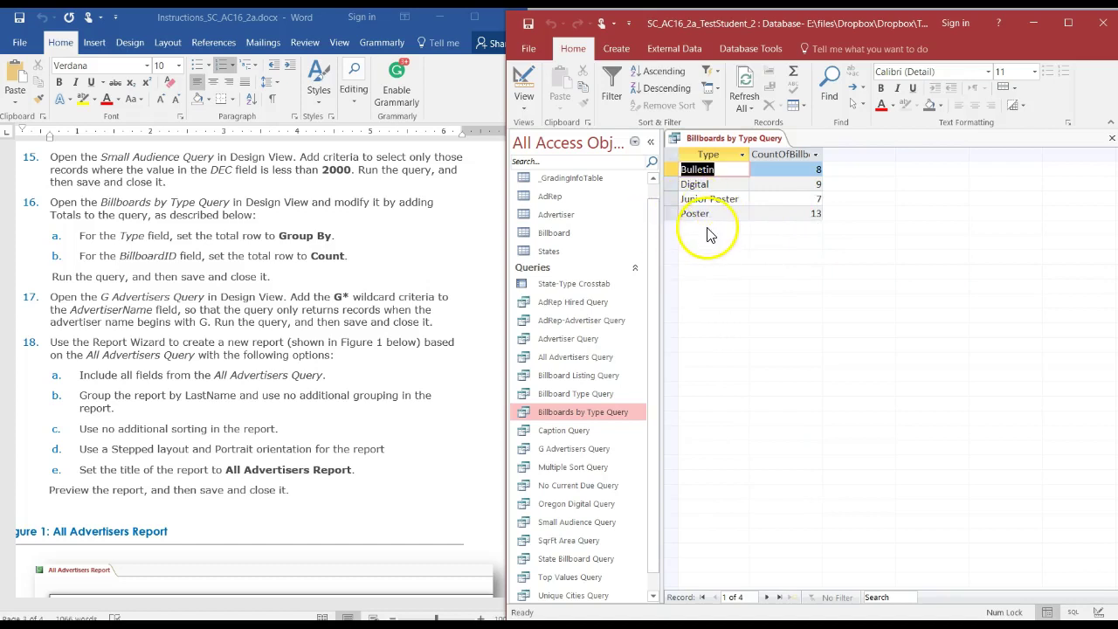
{"action": "right_click", "coordinate": [738, 142]}
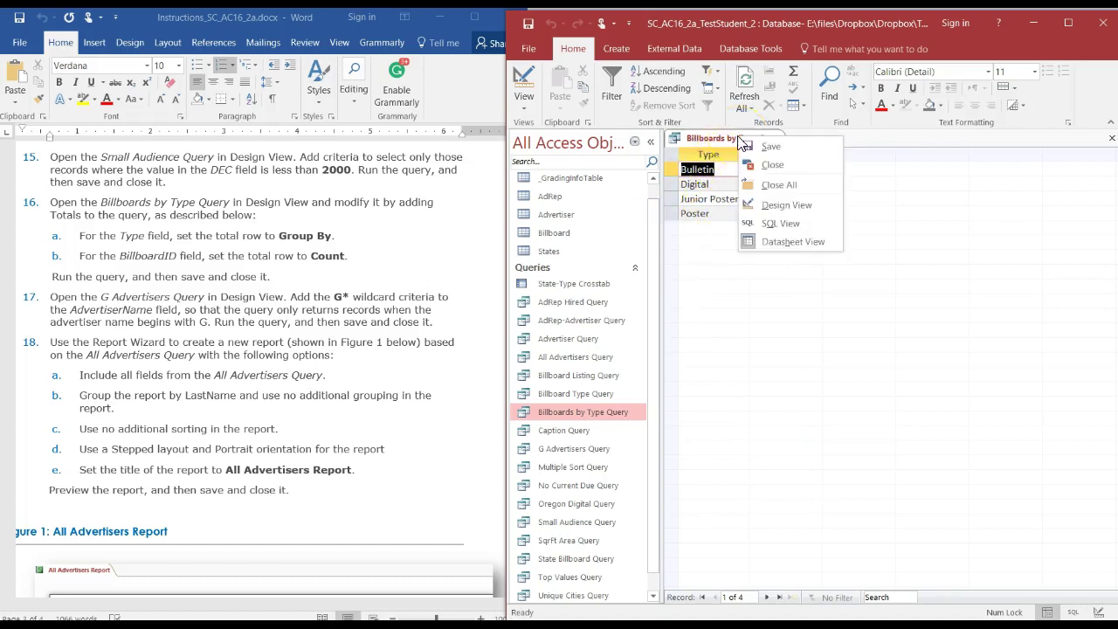
{"action": "left_click", "coordinate": [761, 145]}
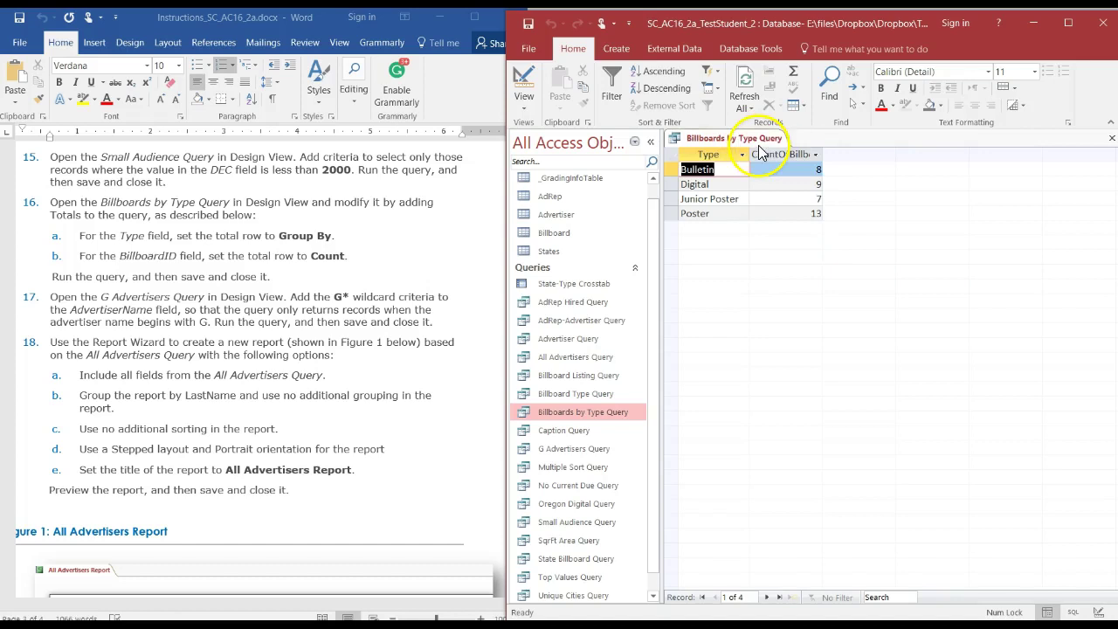
{"action": "right_click", "coordinate": [697, 142]}
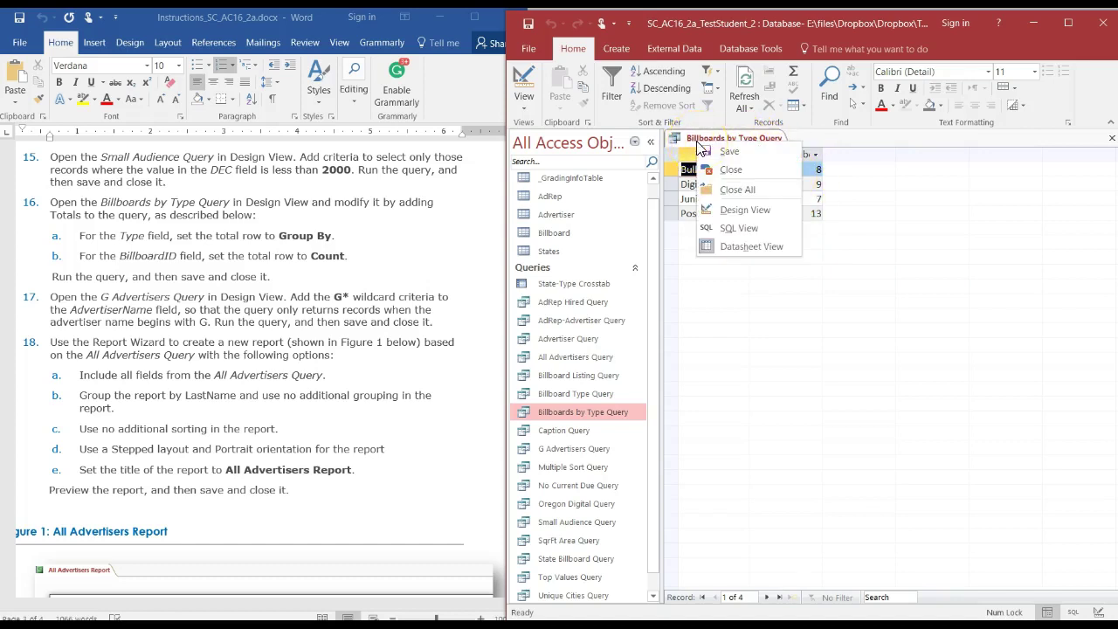
{"action": "left_click", "coordinate": [734, 171]}
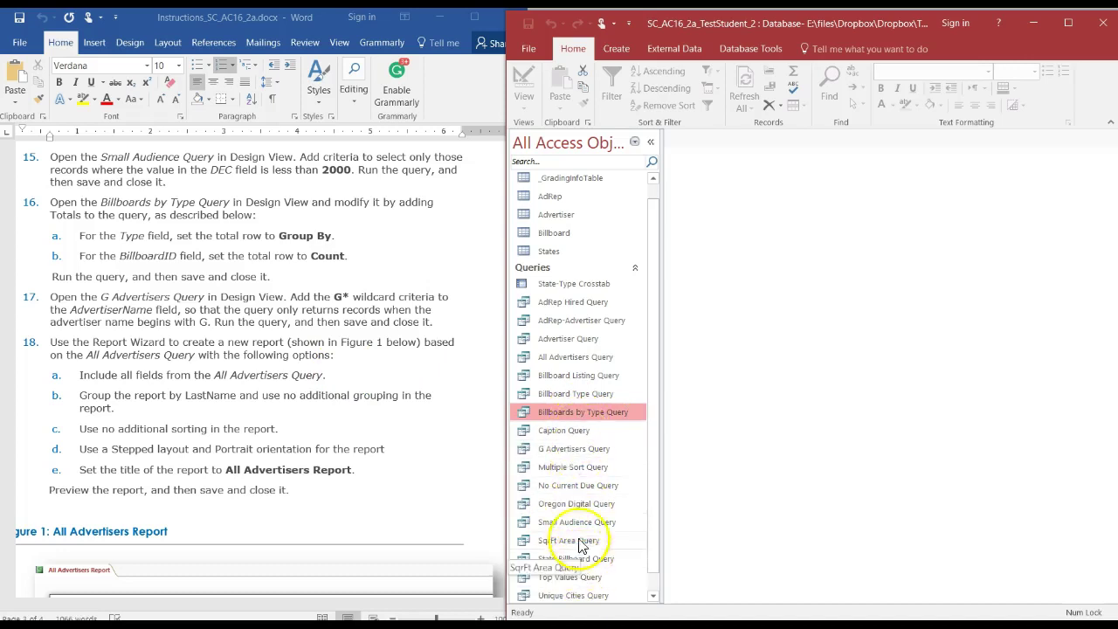
Step: Open the G Advertisers Query in Design View
{"action": "left_click", "coordinate": [590, 446]}
{"action": "right_click", "coordinate": [590, 447]}
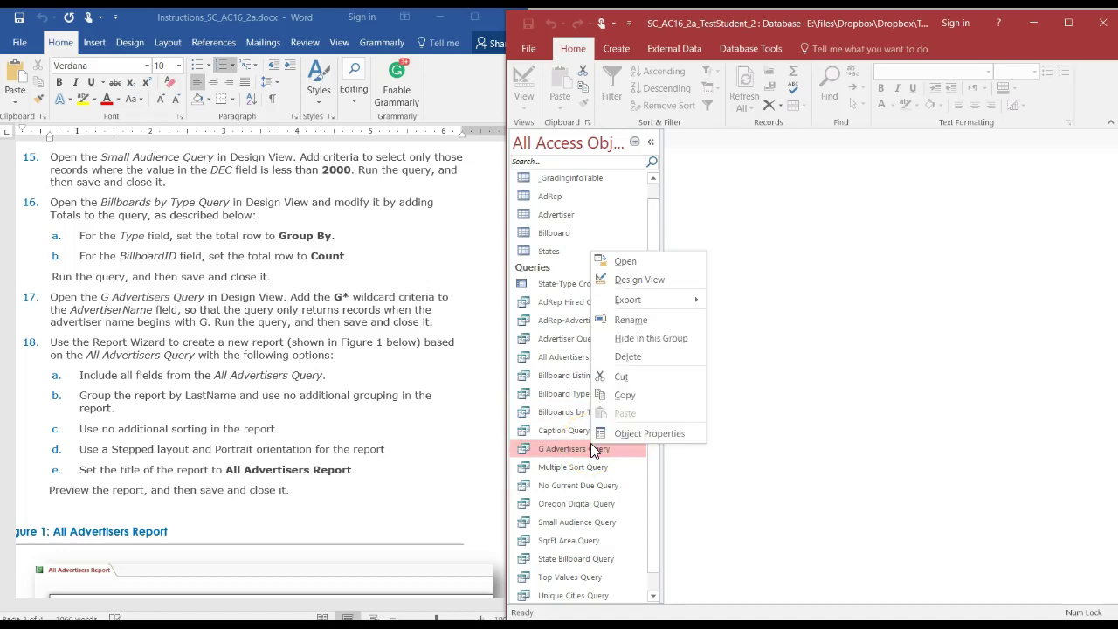
{"action": "left_click", "coordinate": [629, 280]}
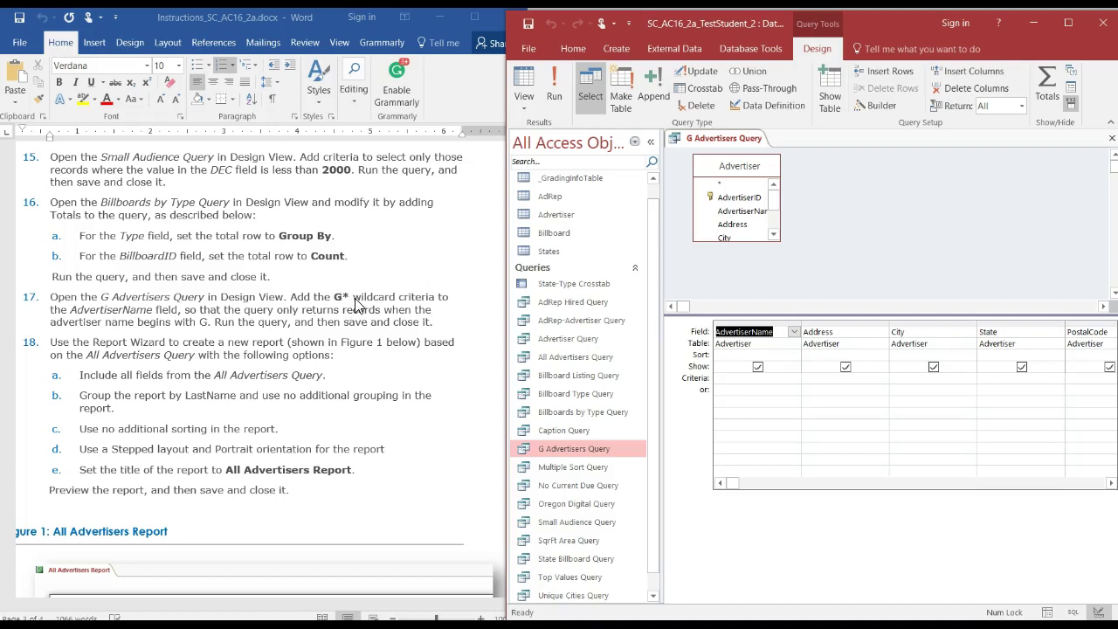
Step: Add the wildcard criteria G* to the AdvertiserName field and save the G Advertisers Query
{"action": "left_click", "coordinate": [342, 304]}
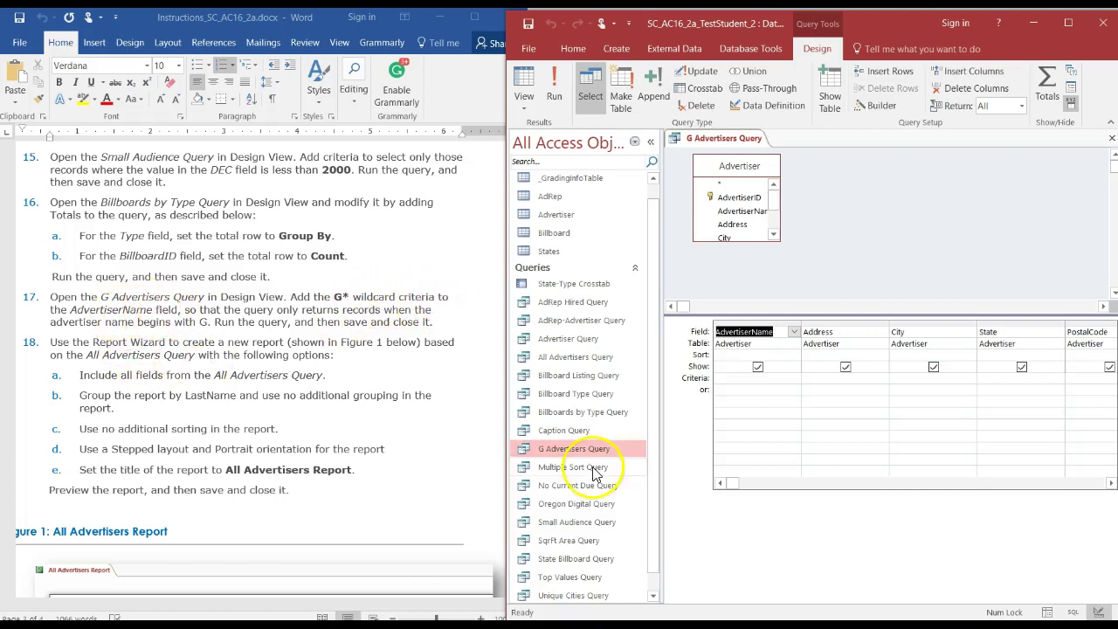
{"action": "left_click", "coordinate": [721, 356]}
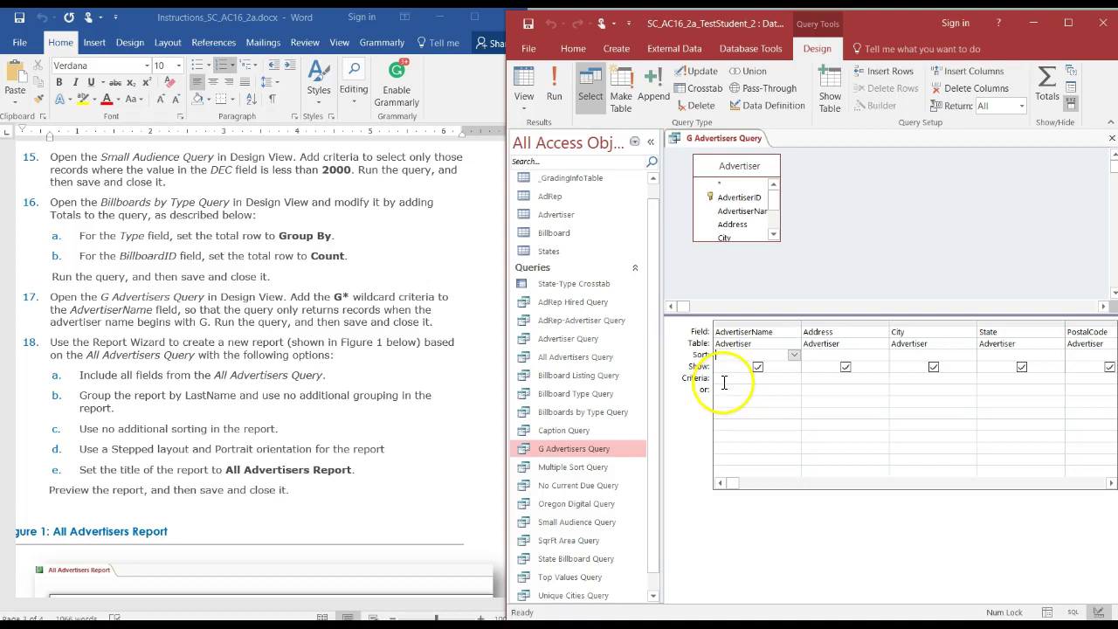
{"action": "left_click", "coordinate": [726, 377]}
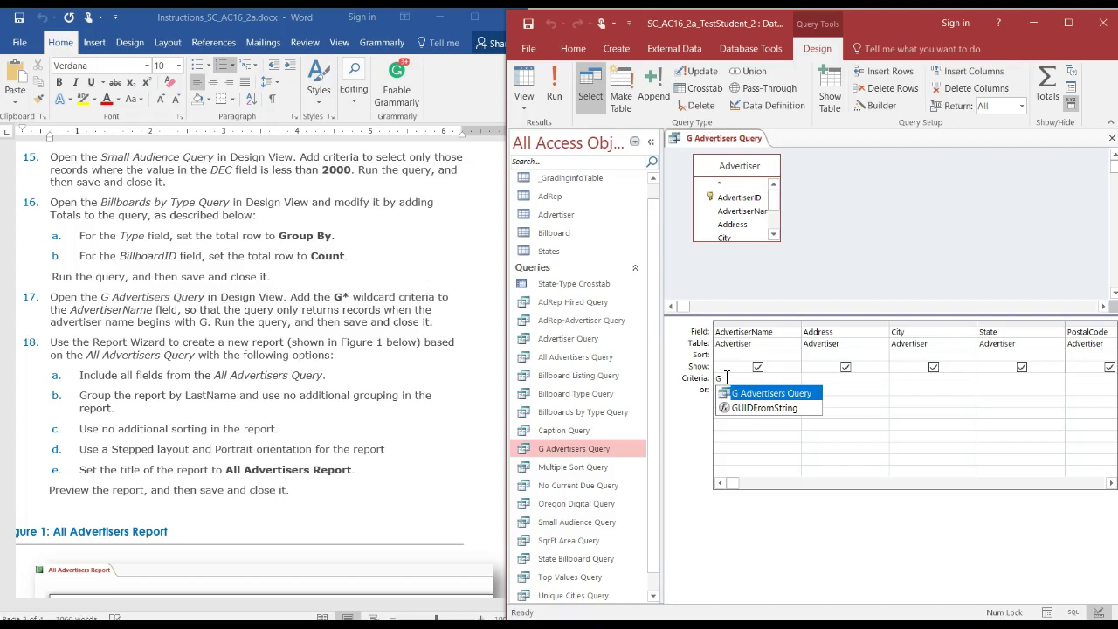
{"action": "type", "text": "*"}
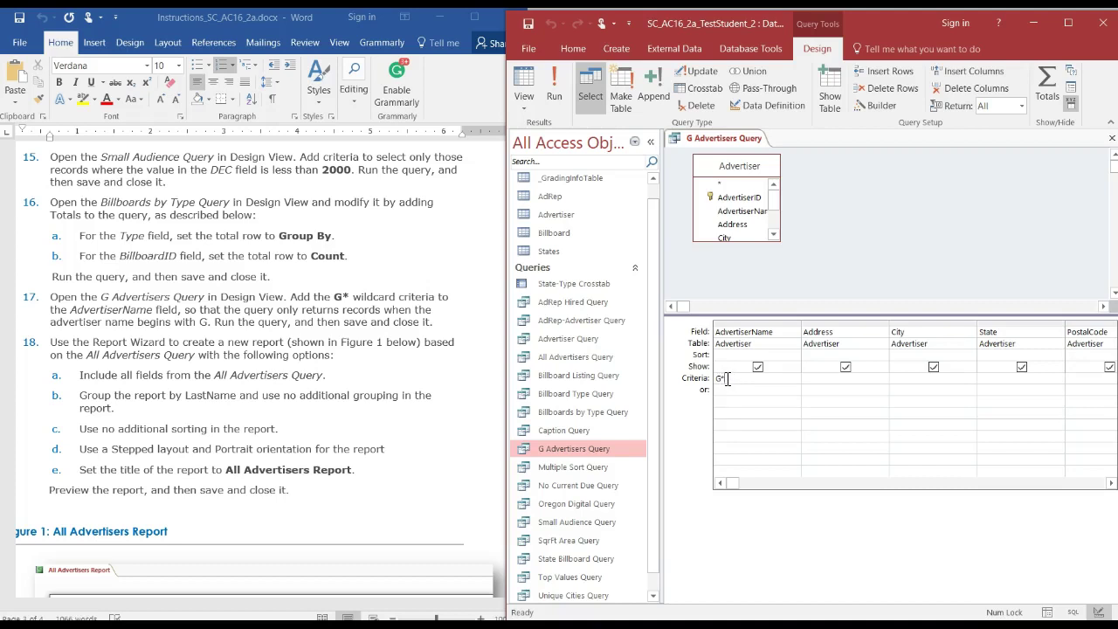
{"action": "key", "text": "Tab"}
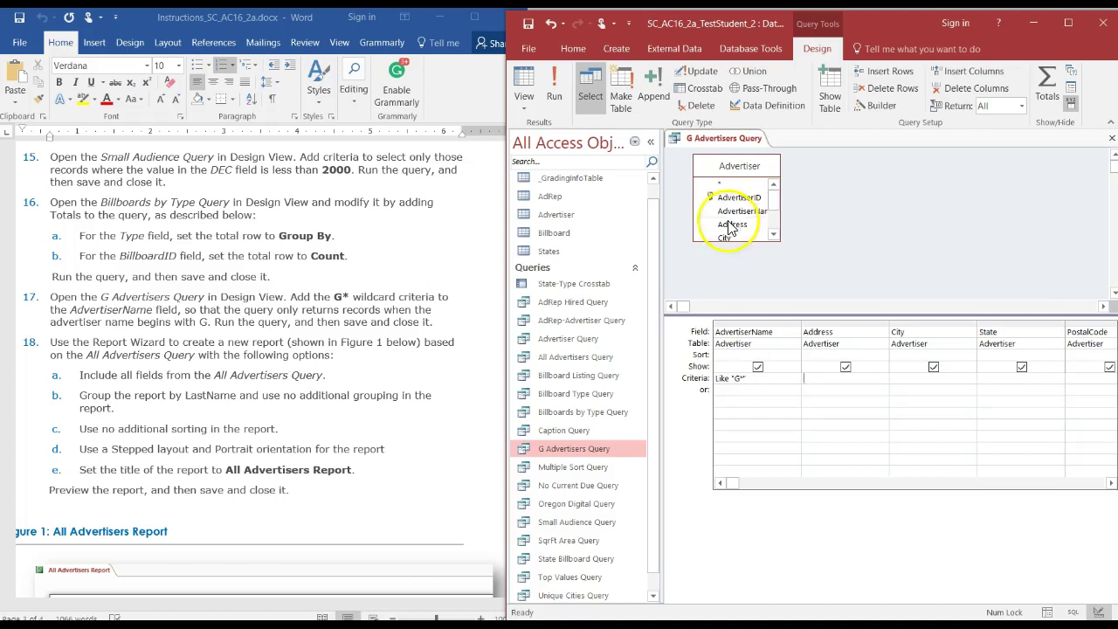
{"action": "right_click", "coordinate": [722, 138]}
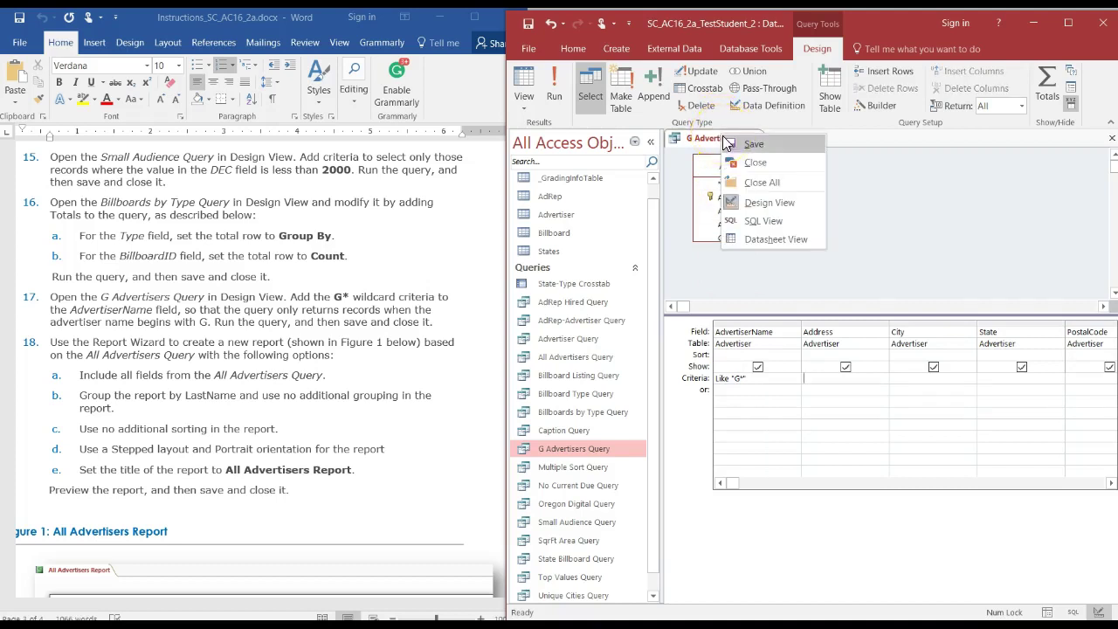
{"action": "left_click", "coordinate": [738, 144]}
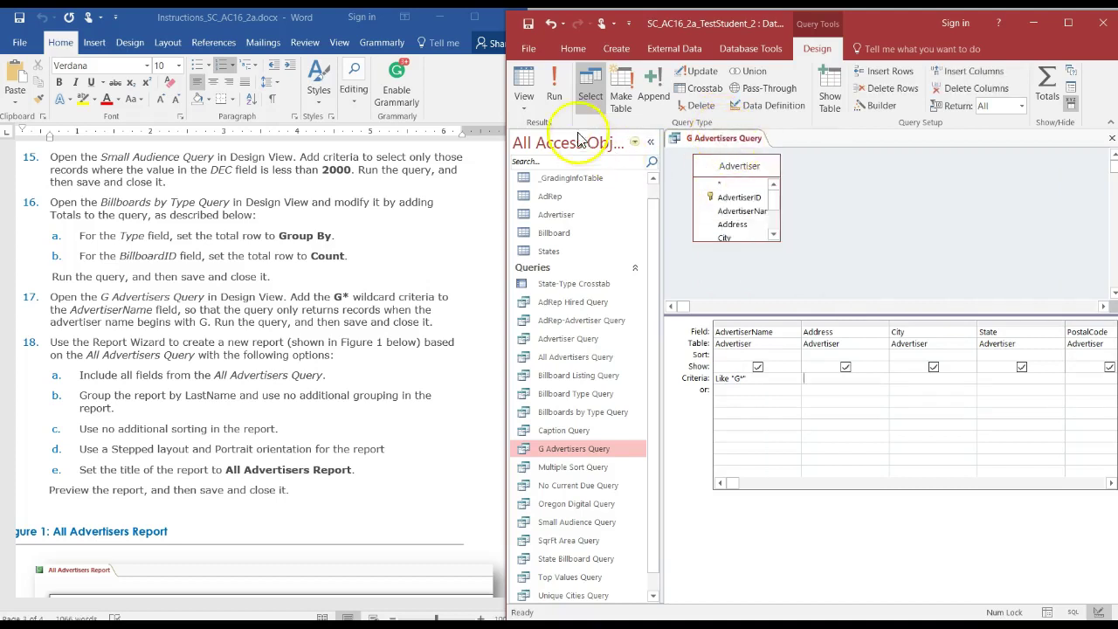
Step: Run the G Advertisers Query to check the filtered records, and close it
{"action": "left_click", "coordinate": [555, 94]}
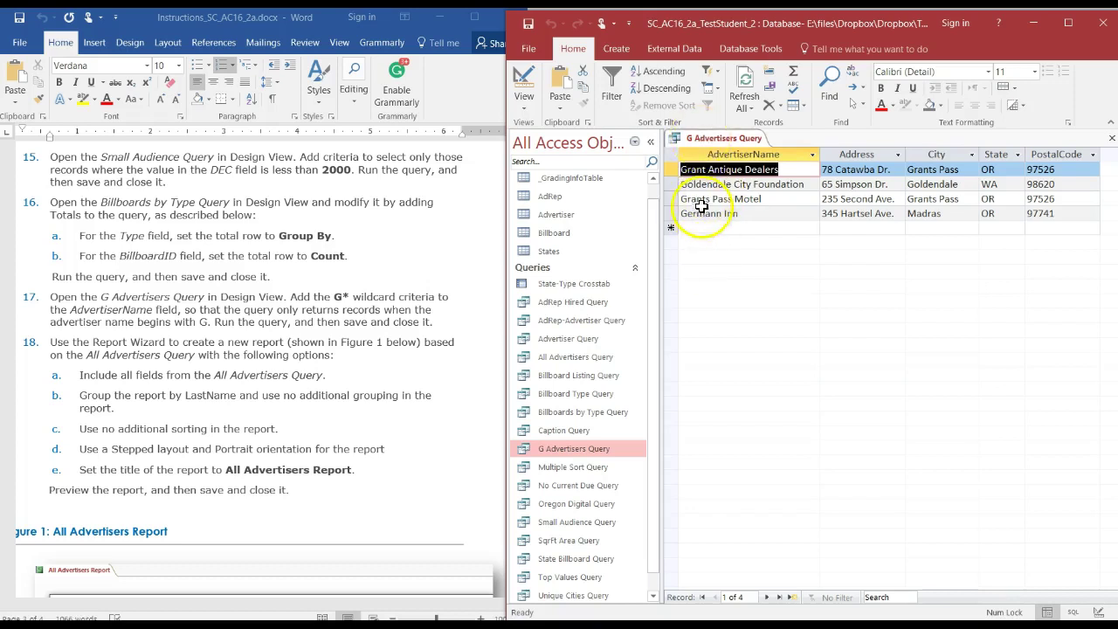
{"action": "right_click", "coordinate": [729, 143]}
{"action": "left_click", "coordinate": [730, 144]}
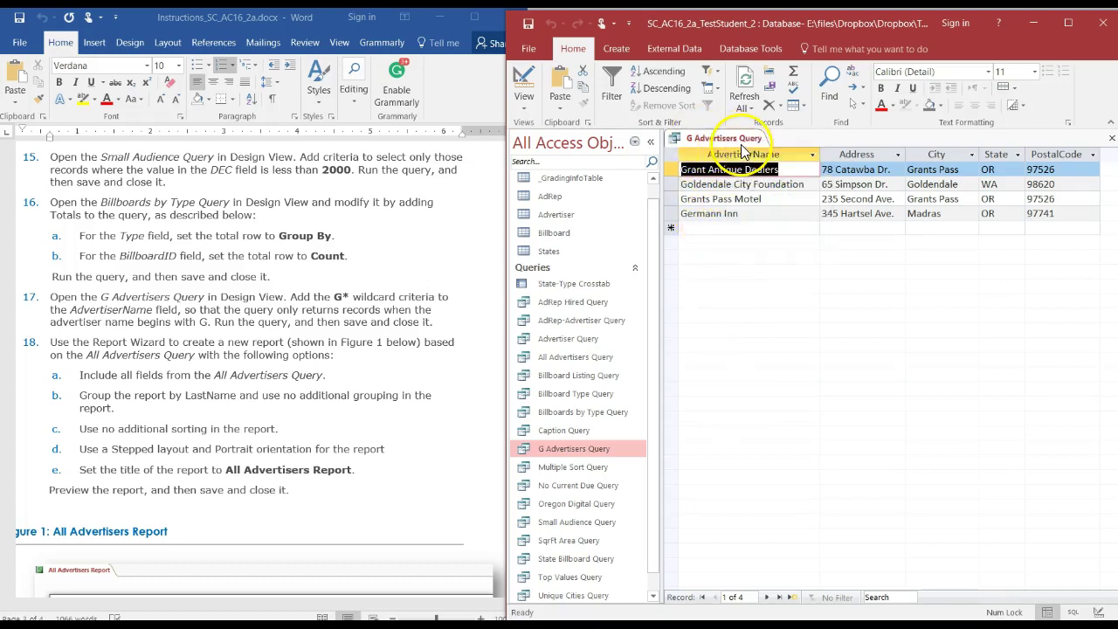
{"action": "right_click", "coordinate": [729, 144]}
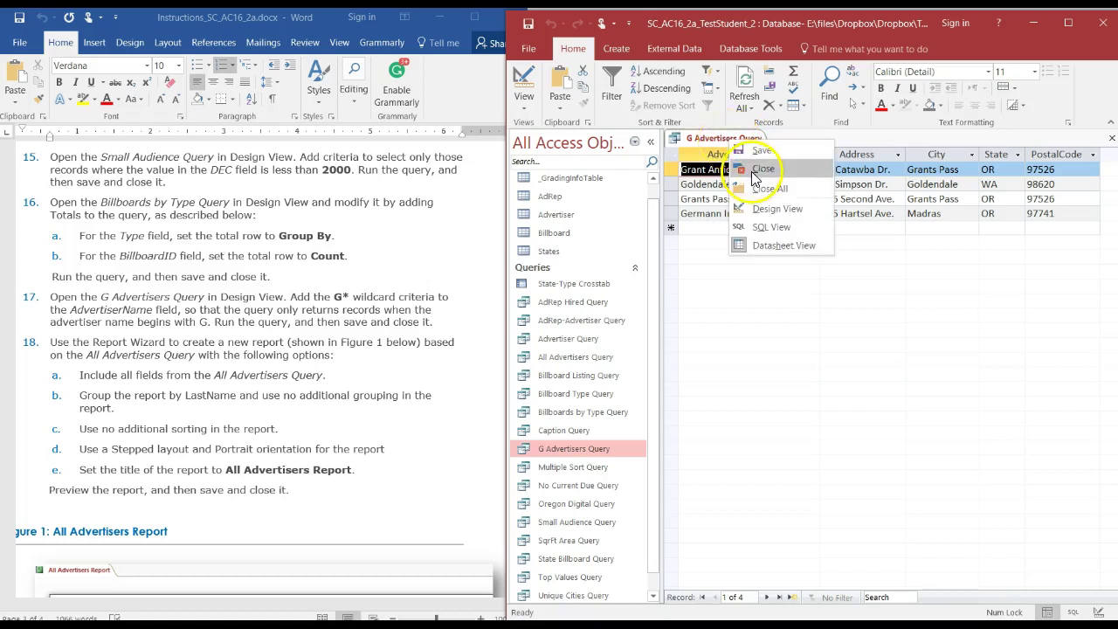
{"action": "left_click", "coordinate": [749, 166]}
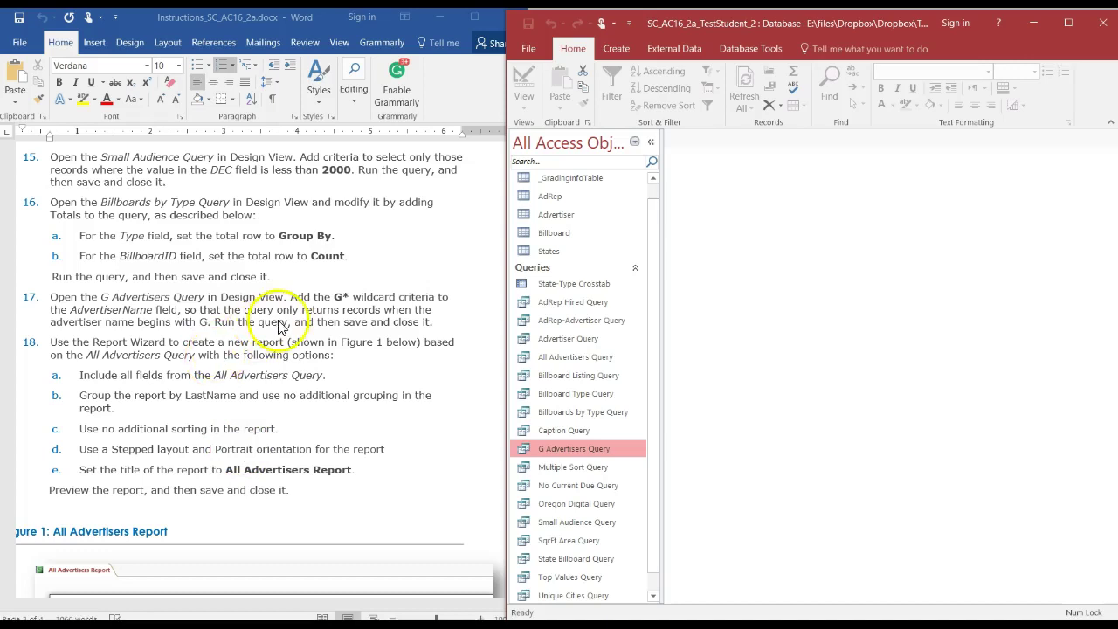
Step: Check the report instructions and select the All Advertisers Query as the source for a new report
{"action": "left_click", "coordinate": [266, 419]}
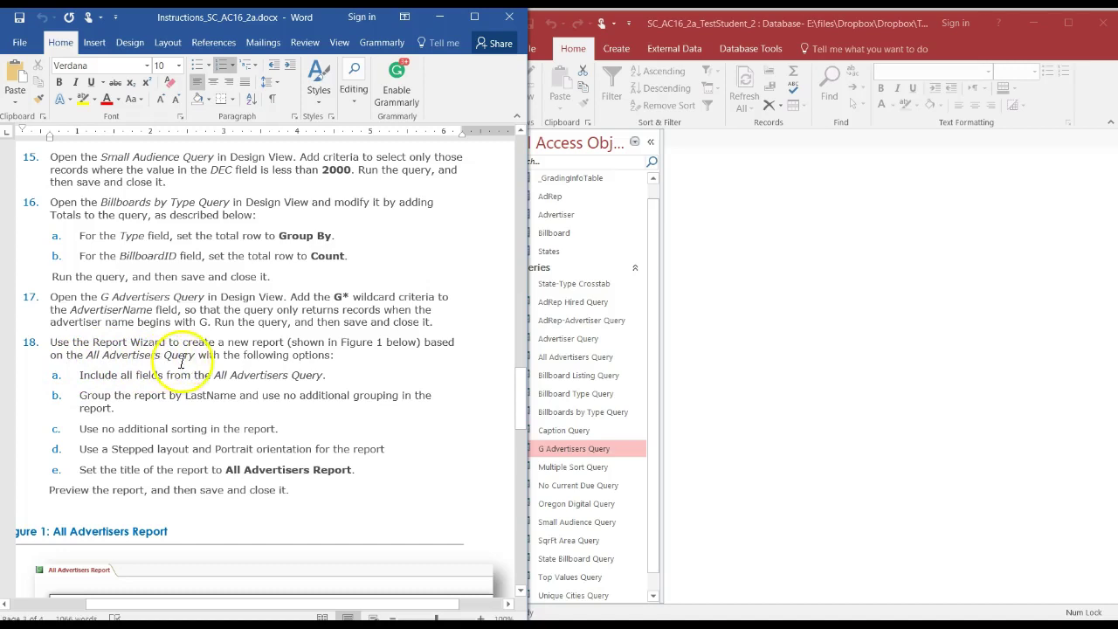
{"action": "left_click", "coordinate": [652, 348]}
{"action": "scroll", "coordinate": [652, 349], "scroll_direction": "down", "scroll_amount": 1}
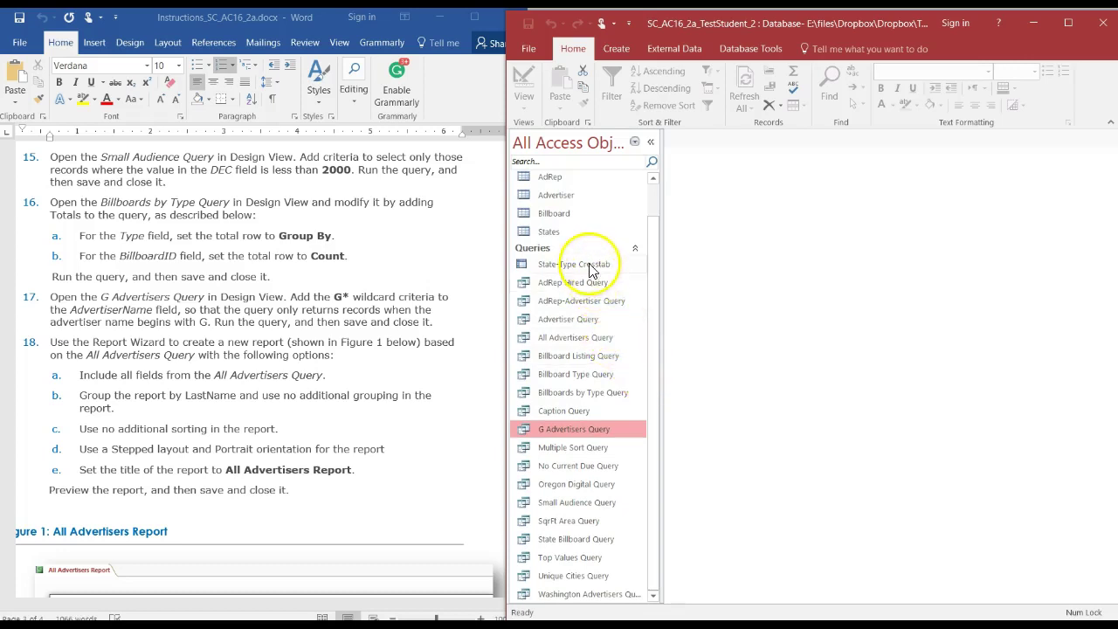
{"action": "left_click", "coordinate": [584, 338]}
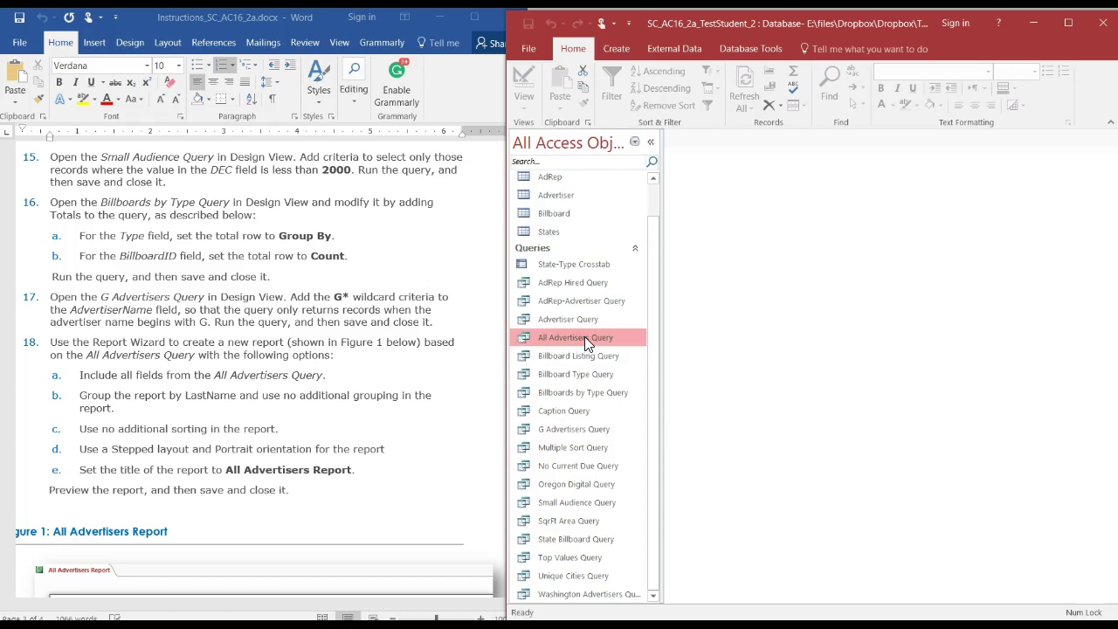
{"action": "left_click", "coordinate": [619, 50]}
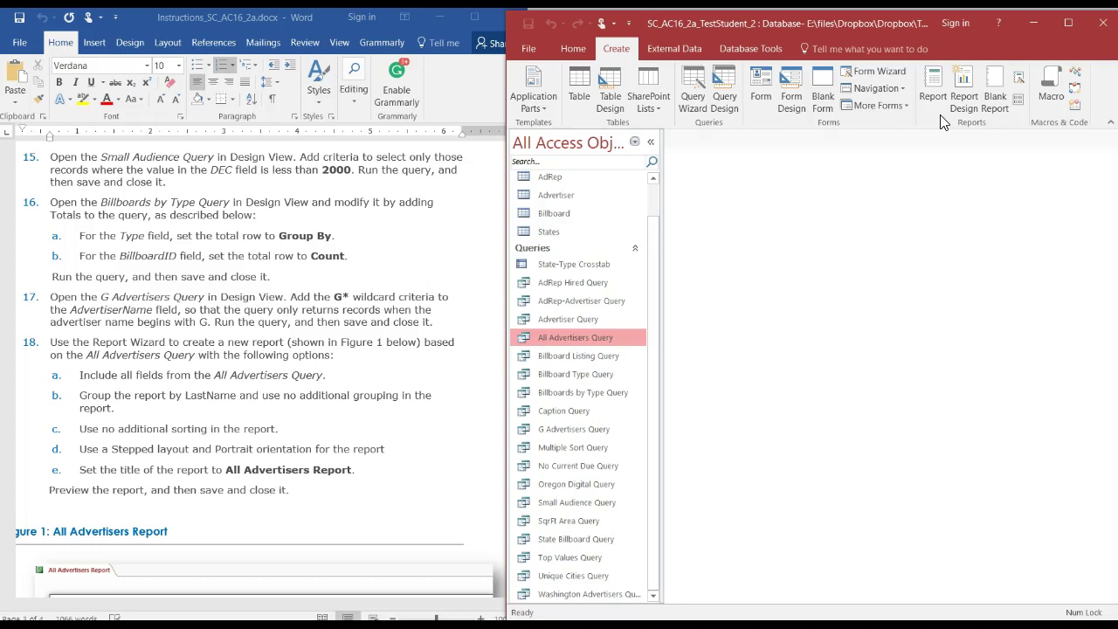
{"action": "left_click", "coordinate": [1076, 31]}
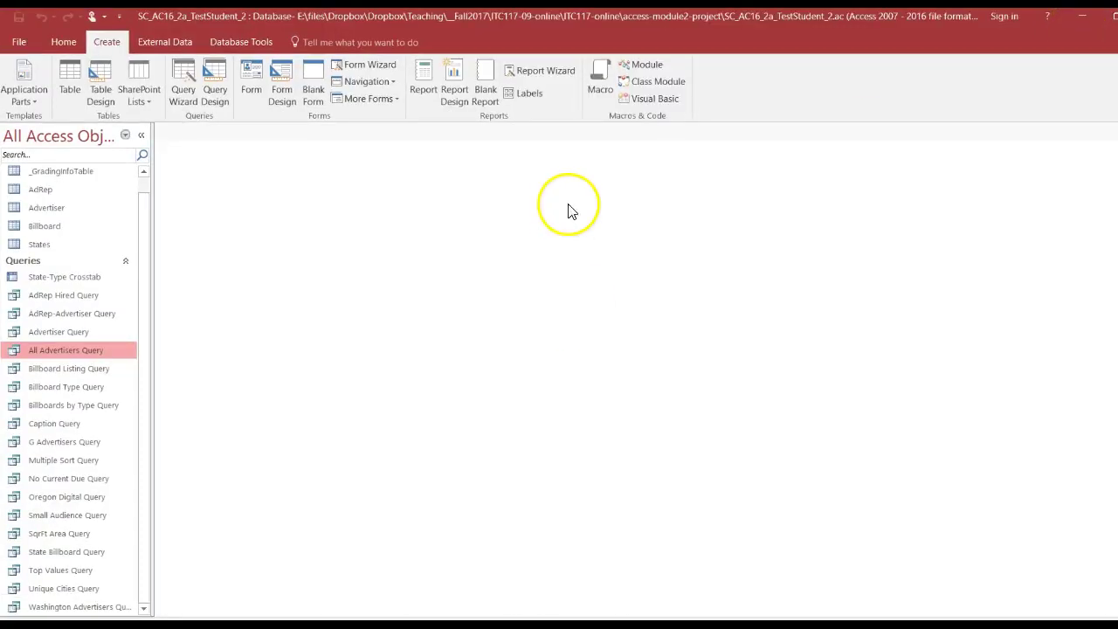
{"action": "left_click_drag", "start_coordinate": [62, 349], "coordinate": [94, 356]}
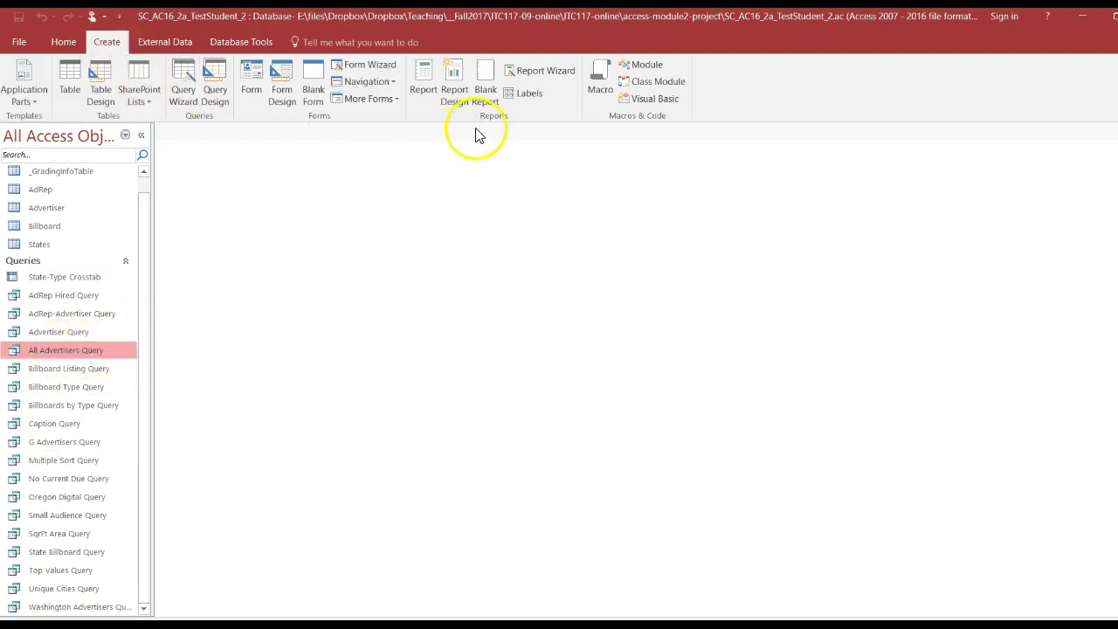
{"action": "left_click", "coordinate": [554, 71]}
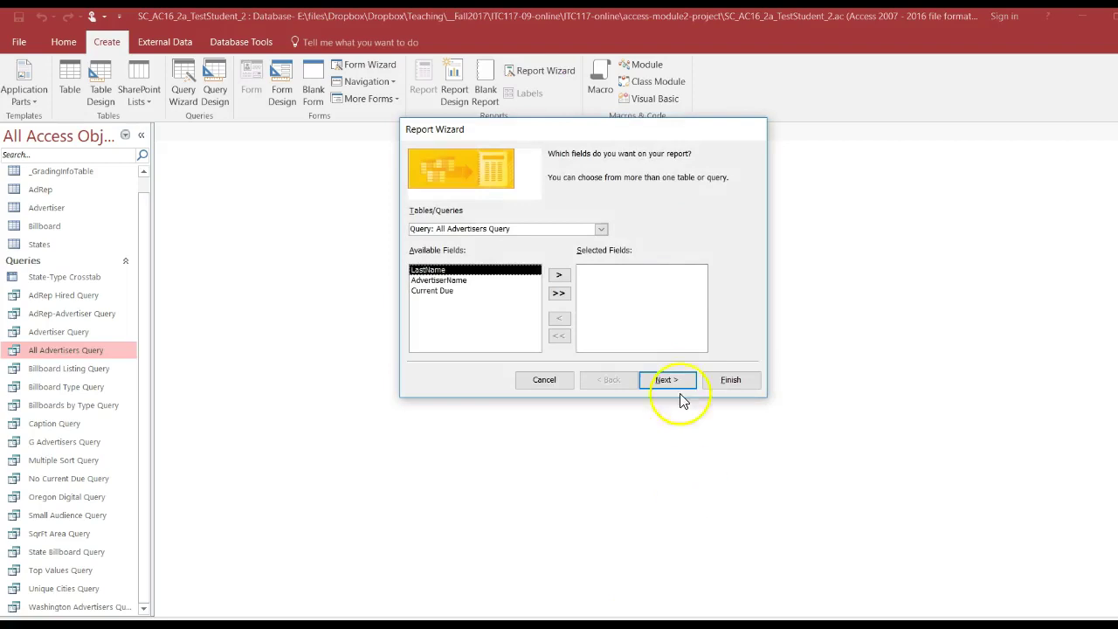
{"action": "left_click", "coordinate": [544, 380]}
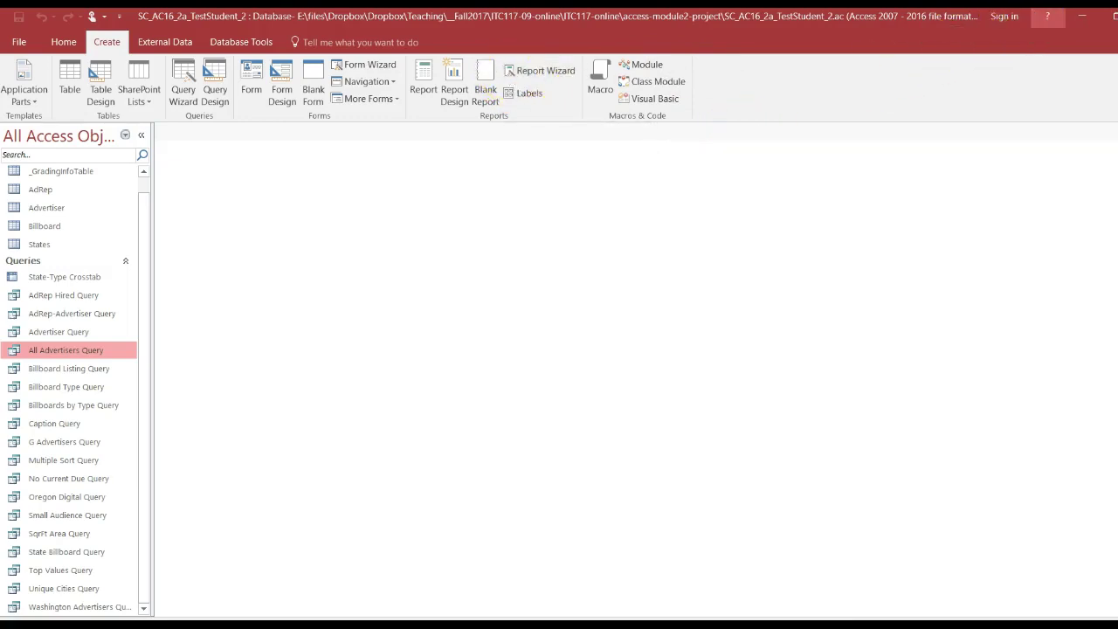
{"action": "left_click", "coordinate": [1107, 16]}
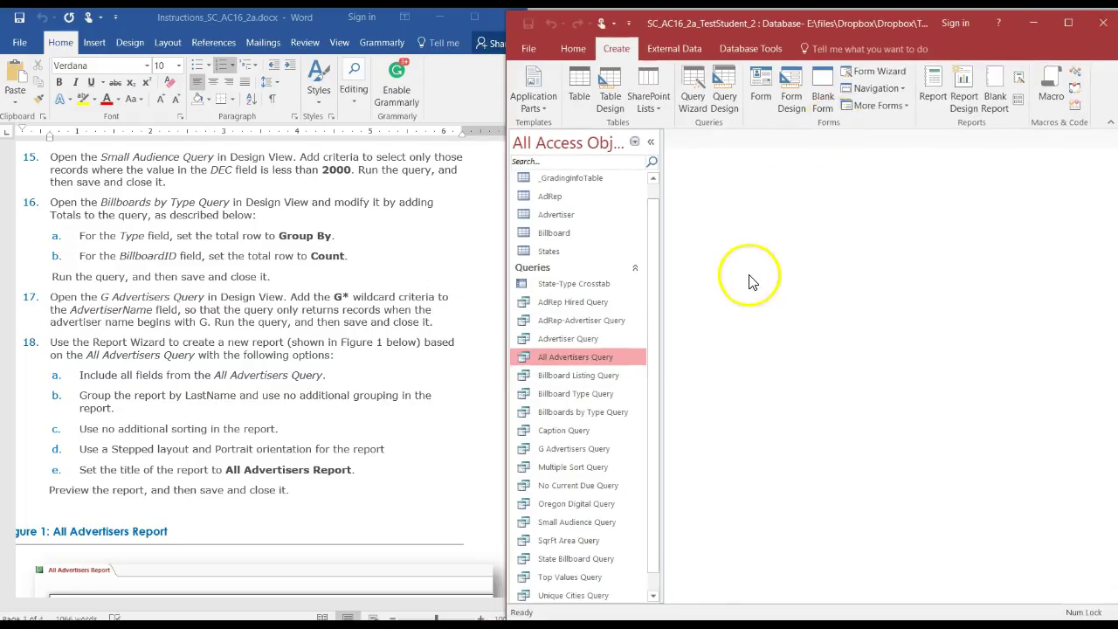
Step: Start a Report Wizard report with all fields from the All Advertisers Query and group it by LastName
{"action": "left_click", "coordinate": [1020, 80]}
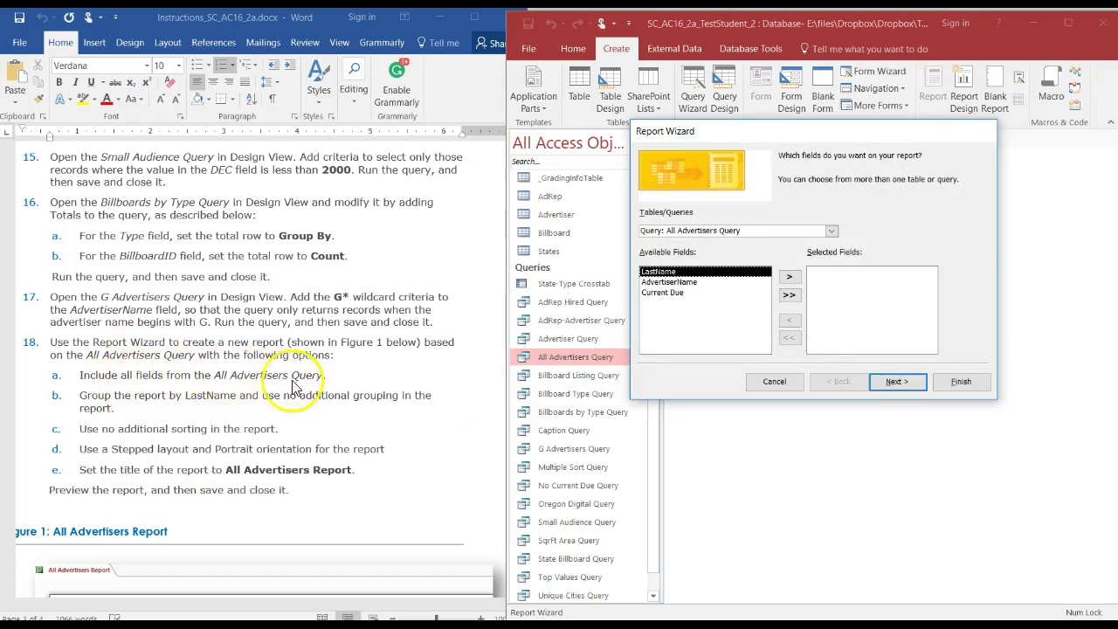
{"action": "left_click", "coordinate": [790, 298]}
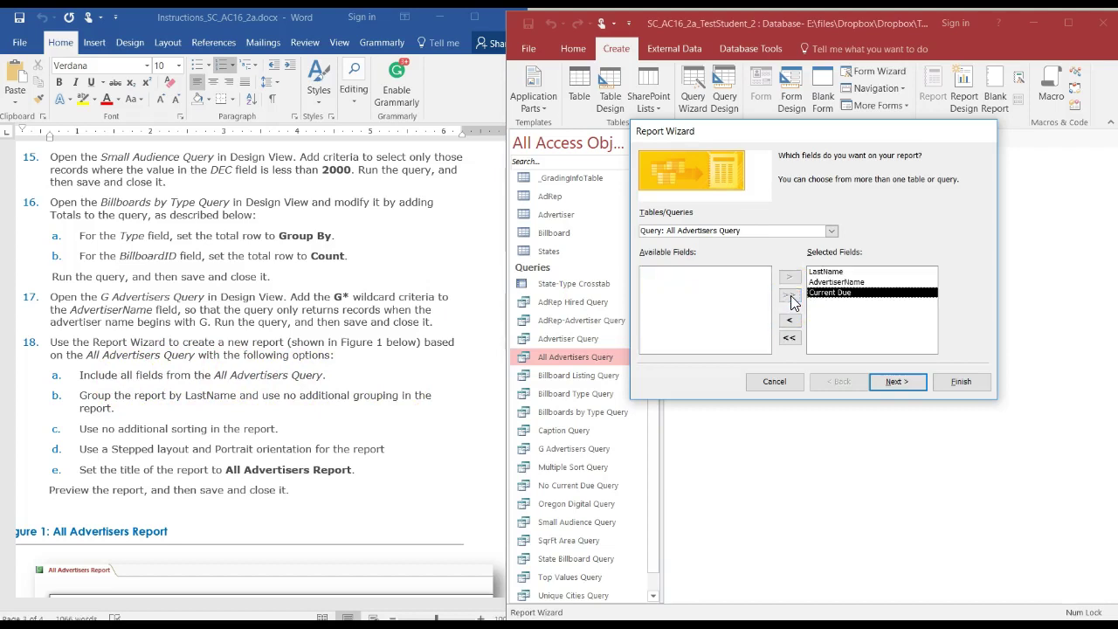
{"action": "left_click", "coordinate": [895, 390]}
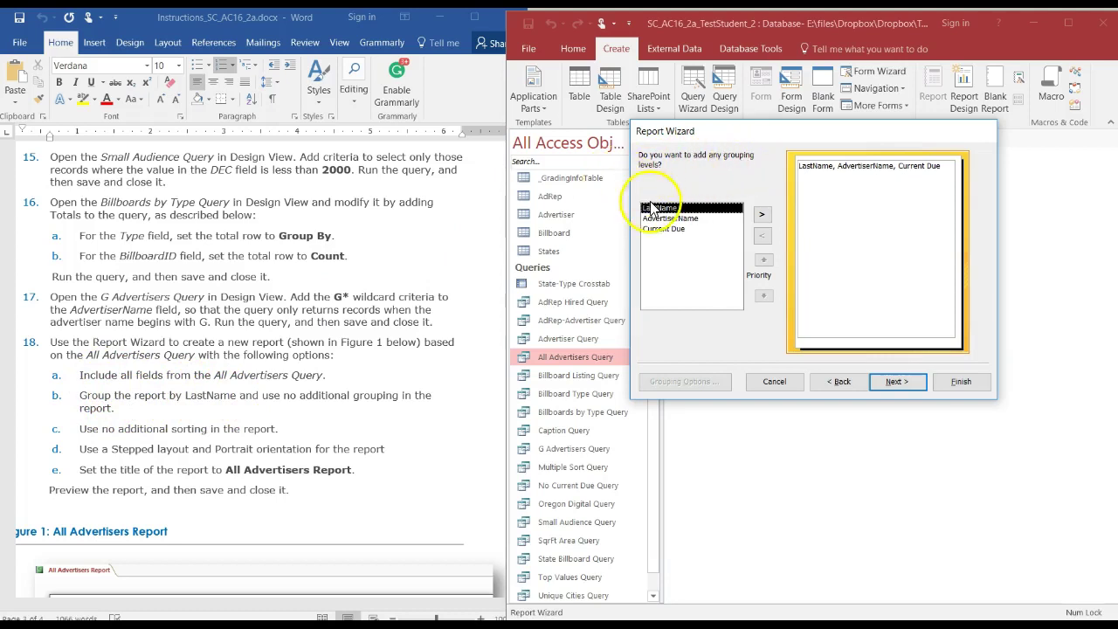
{"action": "left_click", "coordinate": [763, 215]}
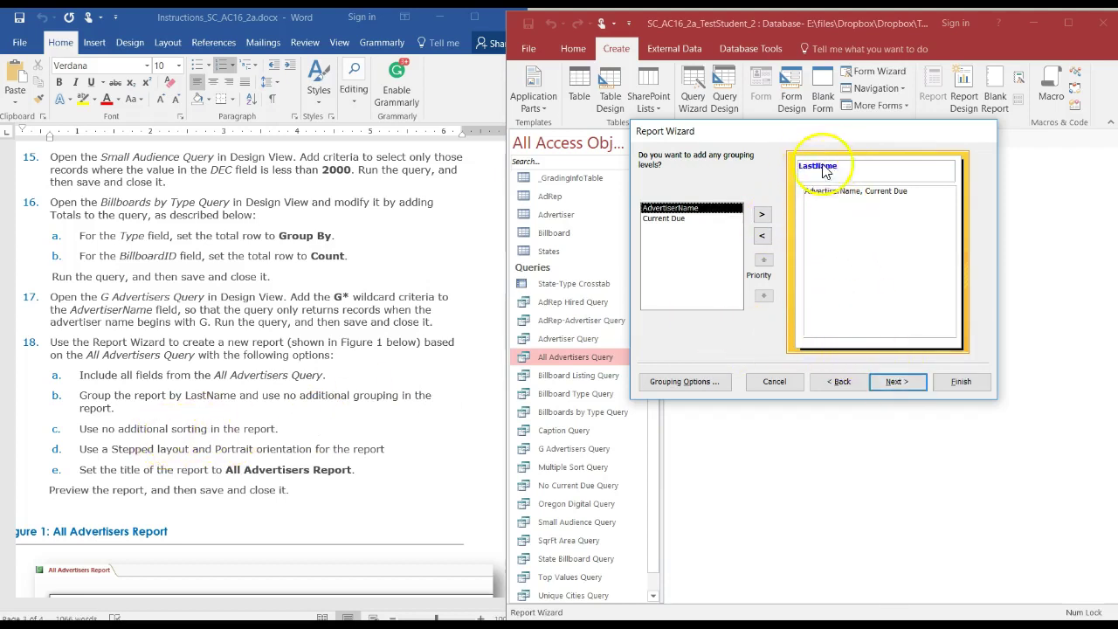
Step: Finish the report with no sorting, Stepped layout, Portrait orientation and the title All Advertisers Report, opening it in preview
{"action": "left_click", "coordinate": [897, 384]}
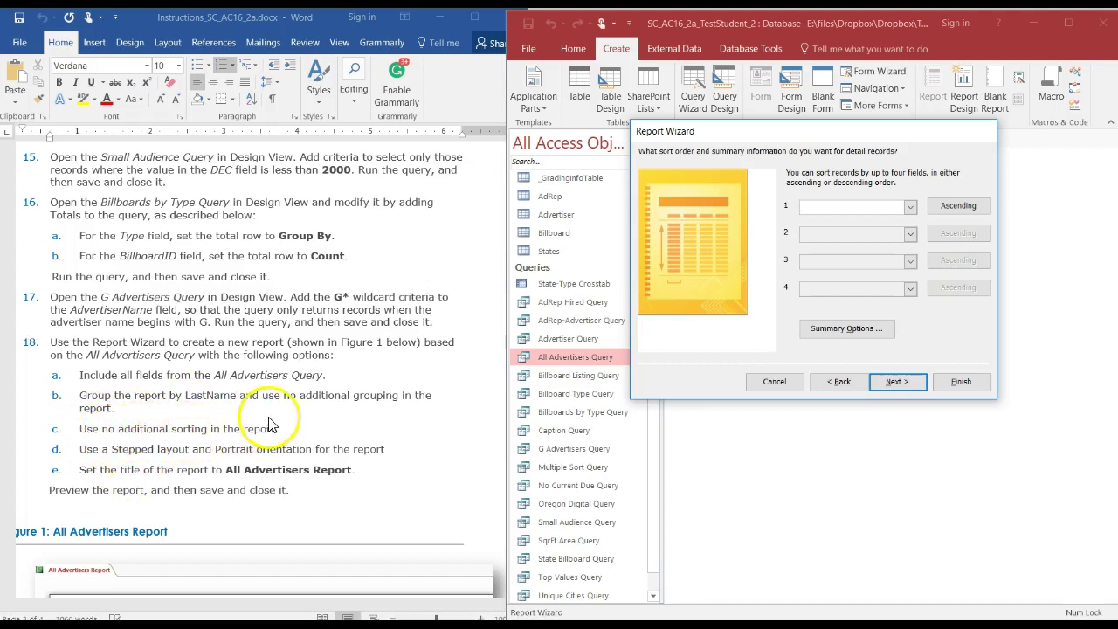
{"action": "left_click", "coordinate": [893, 377]}
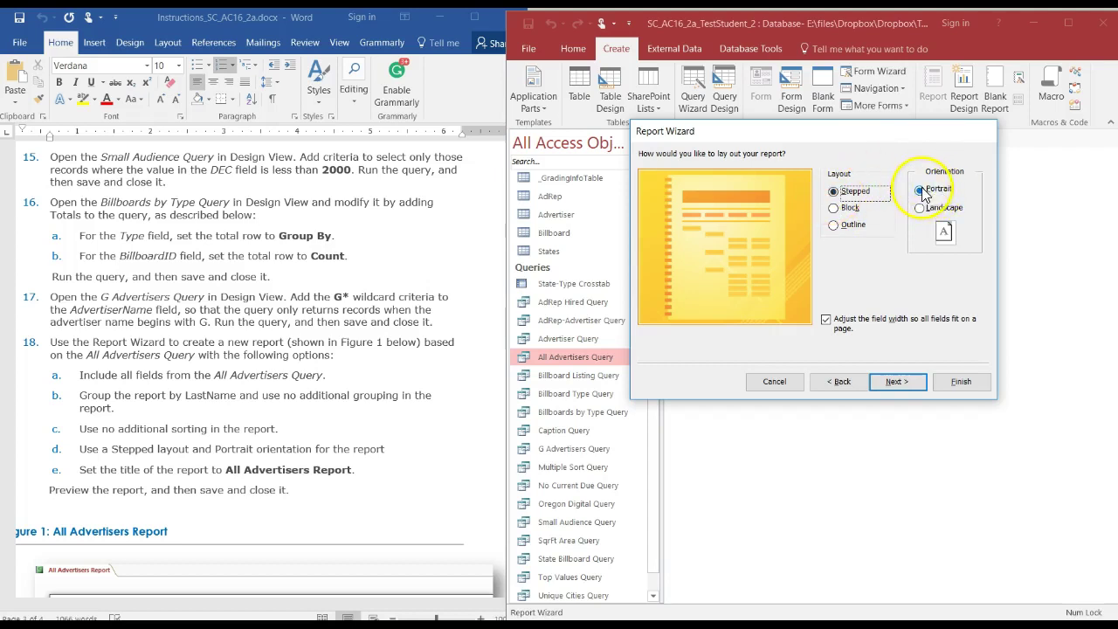
{"action": "left_click", "coordinate": [896, 389]}
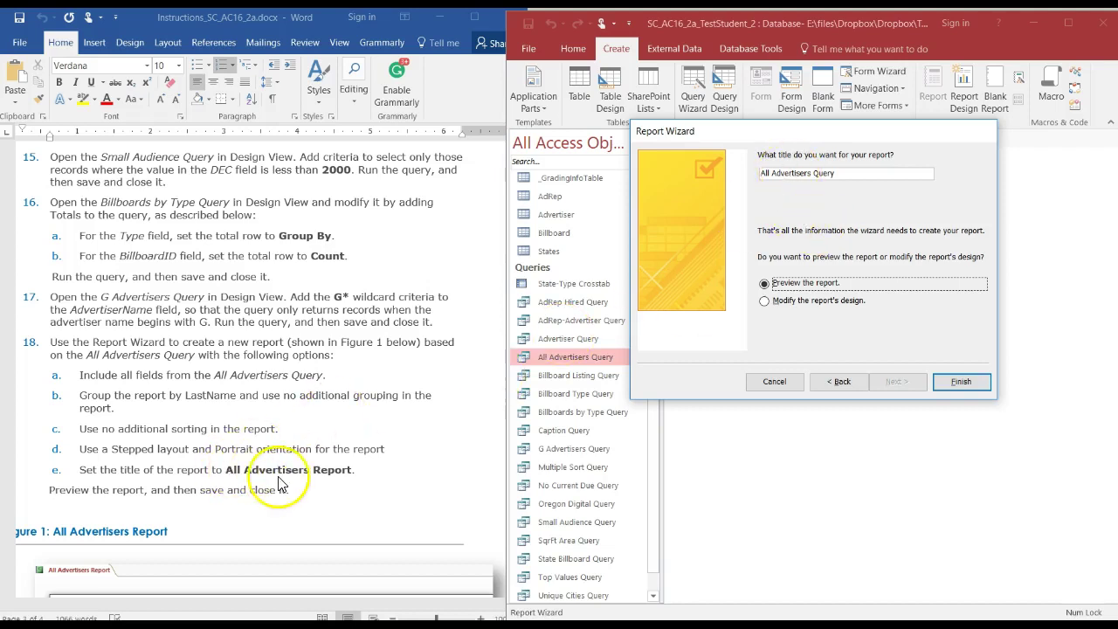
{"action": "left_click", "coordinate": [844, 180]}
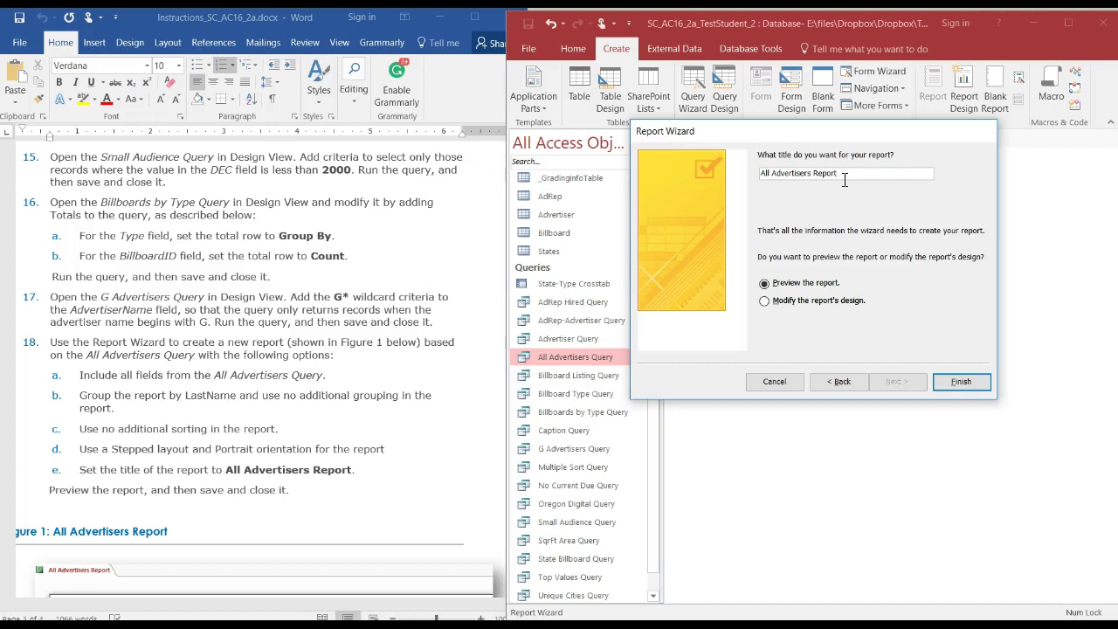
{"action": "left_click", "coordinate": [971, 384]}
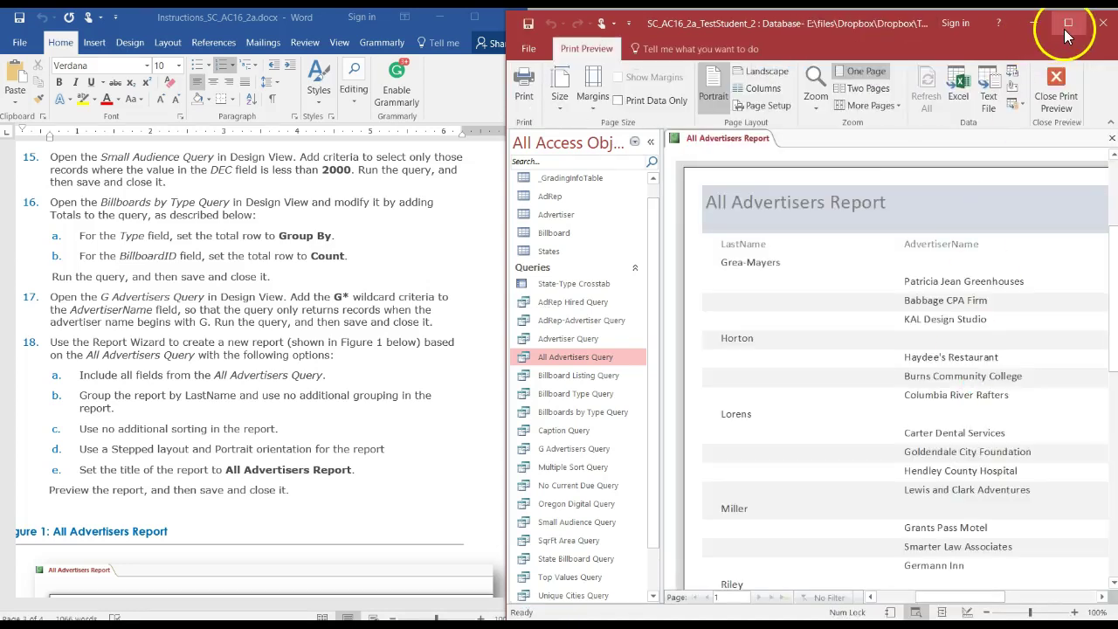
Step: Look through the full preview of the All Advertisers Report and close the report
{"action": "left_click", "coordinate": [1063, 28]}
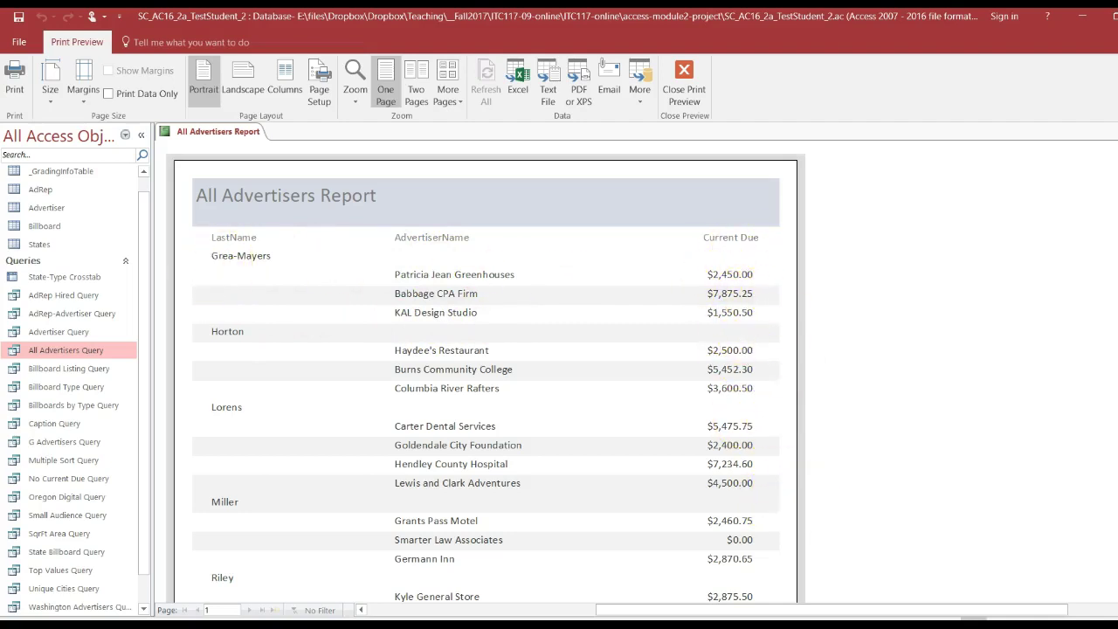
{"action": "scroll", "coordinate": [485, 371], "scroll_direction": "down", "scroll_amount": 5}
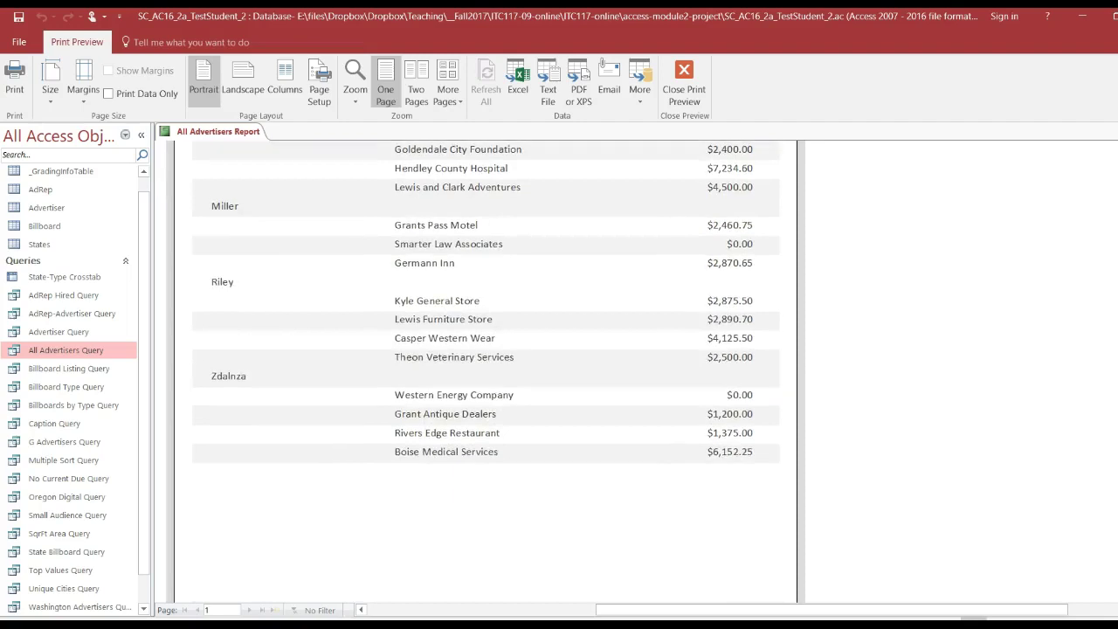
{"action": "scroll", "coordinate": [485, 371], "scroll_direction": "up", "scroll_amount": 6}
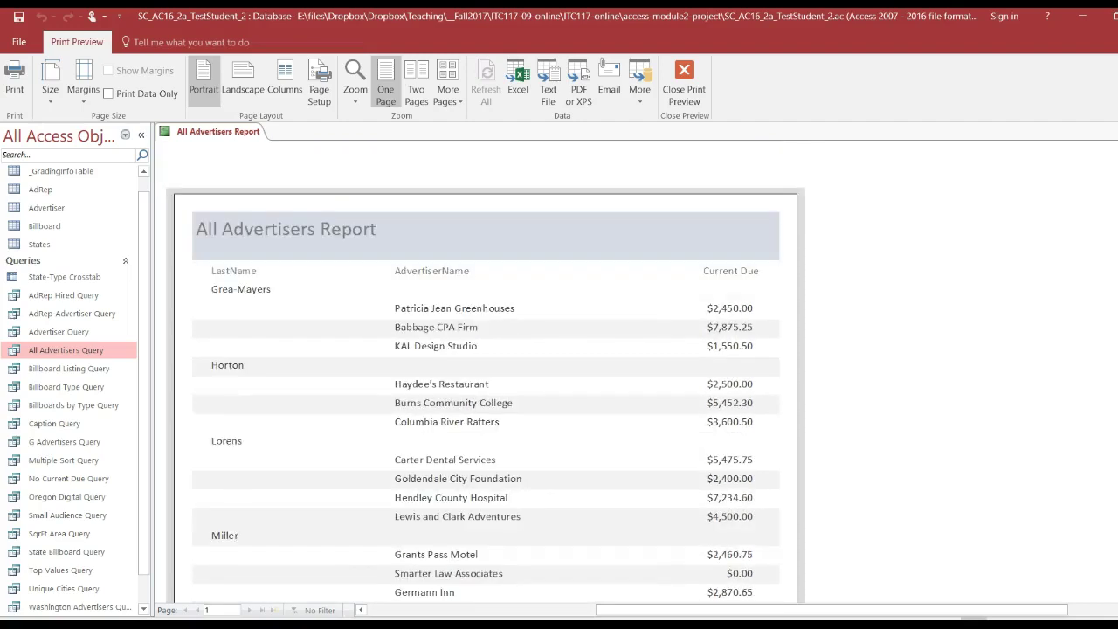
{"action": "right_click", "coordinate": [224, 136]}
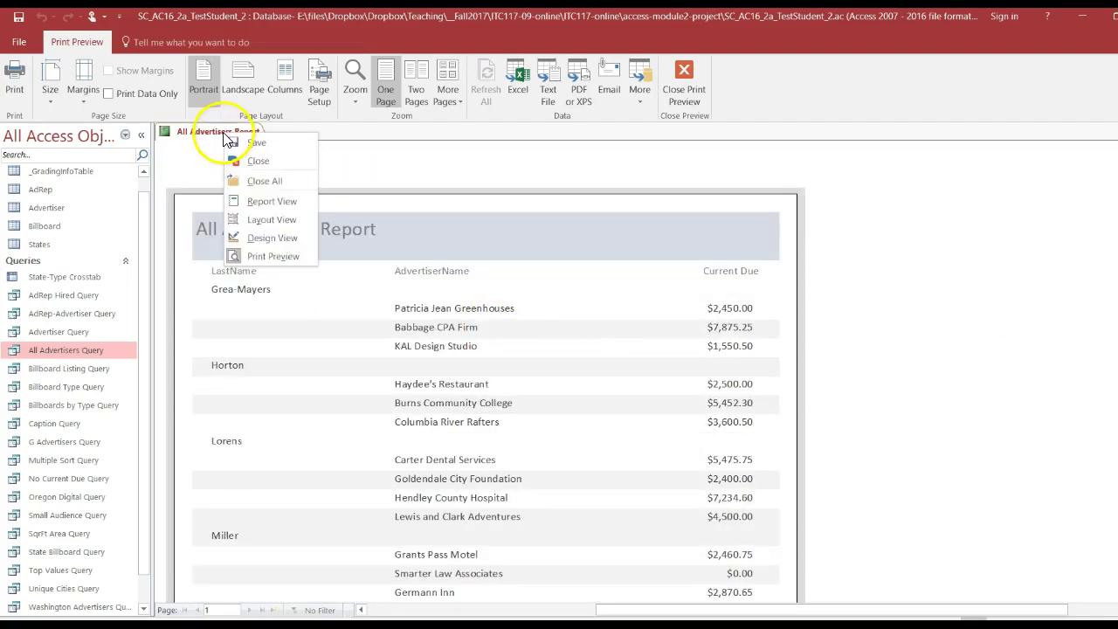
{"action": "left_click", "coordinate": [253, 166]}
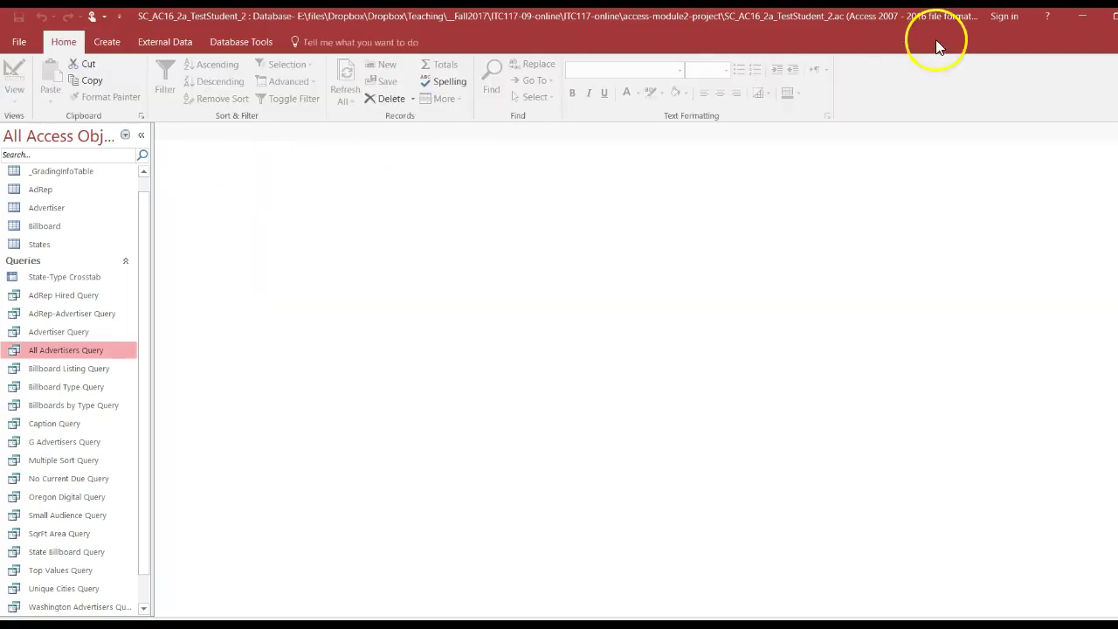
{"action": "left_click", "coordinate": [1115, 20]}
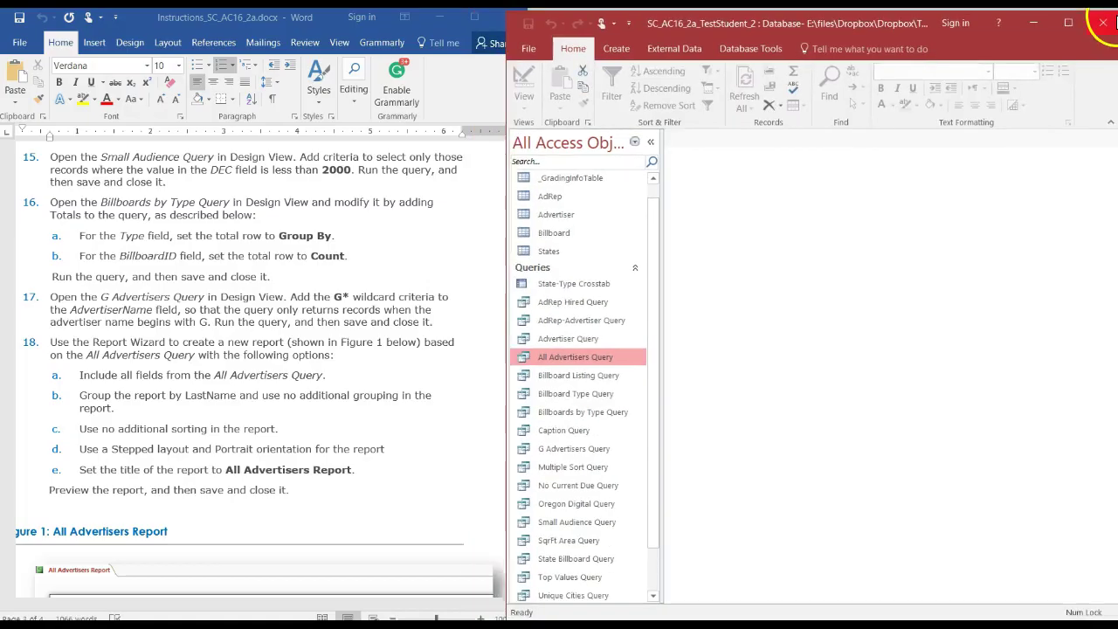
Step: Following the closing instructions in the Word document, compact and repair the database and exit Access
{"action": "left_click", "coordinate": [322, 486]}
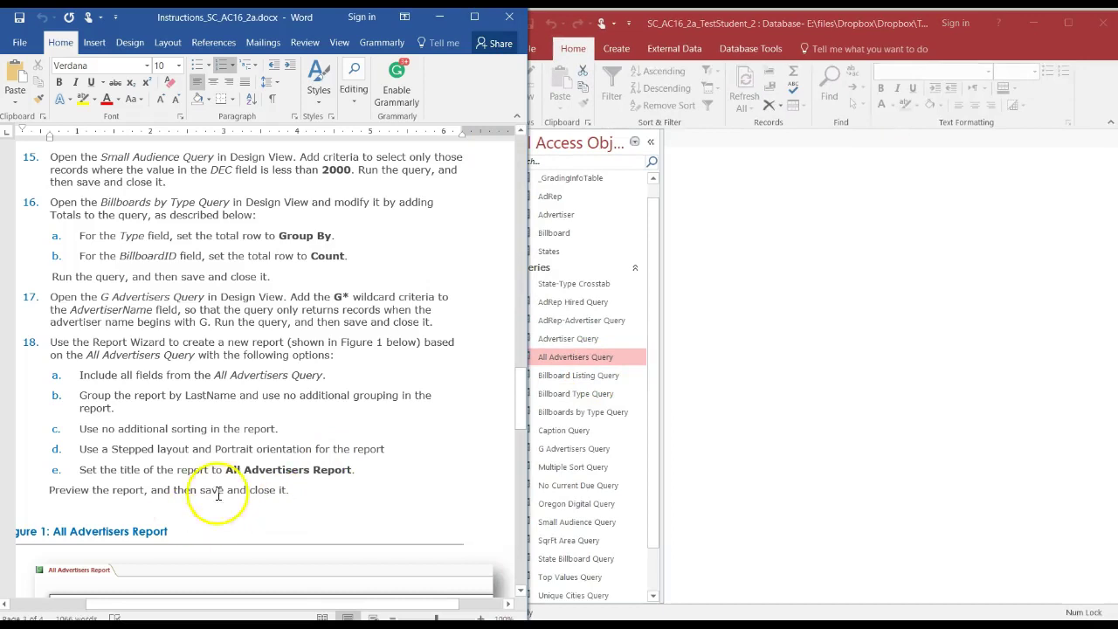
{"action": "left_click_drag", "start_coordinate": [523, 409], "coordinate": [516, 491]}
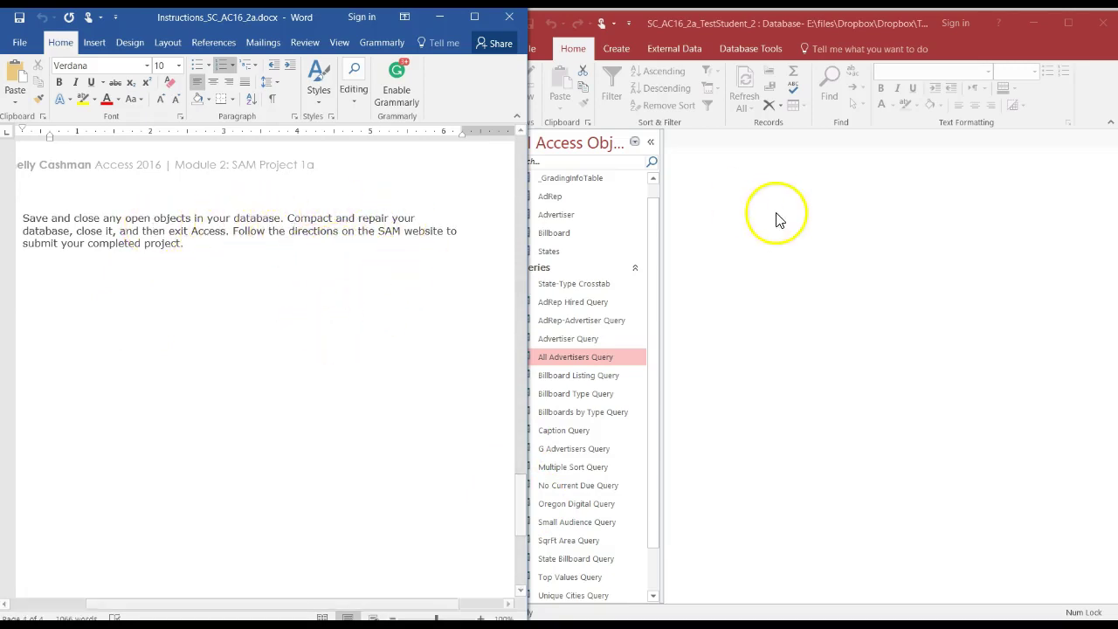
{"action": "left_click", "coordinate": [724, 215]}
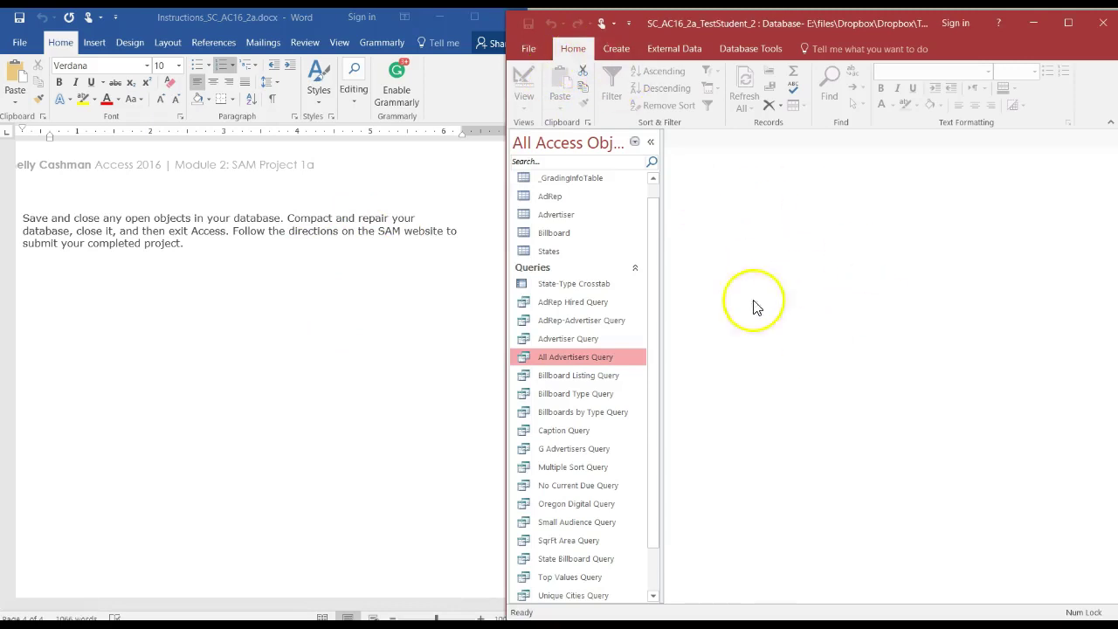
{"action": "left_click", "coordinate": [524, 50]}
{"action": "left_click", "coordinate": [658, 181]}
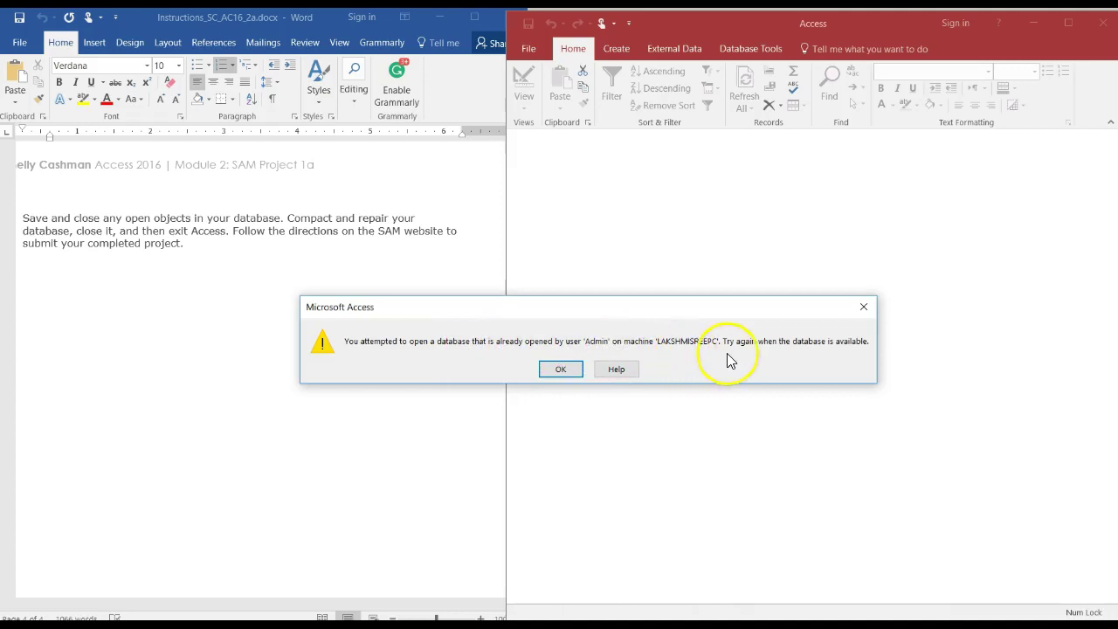
{"action": "left_click", "coordinate": [563, 373]}
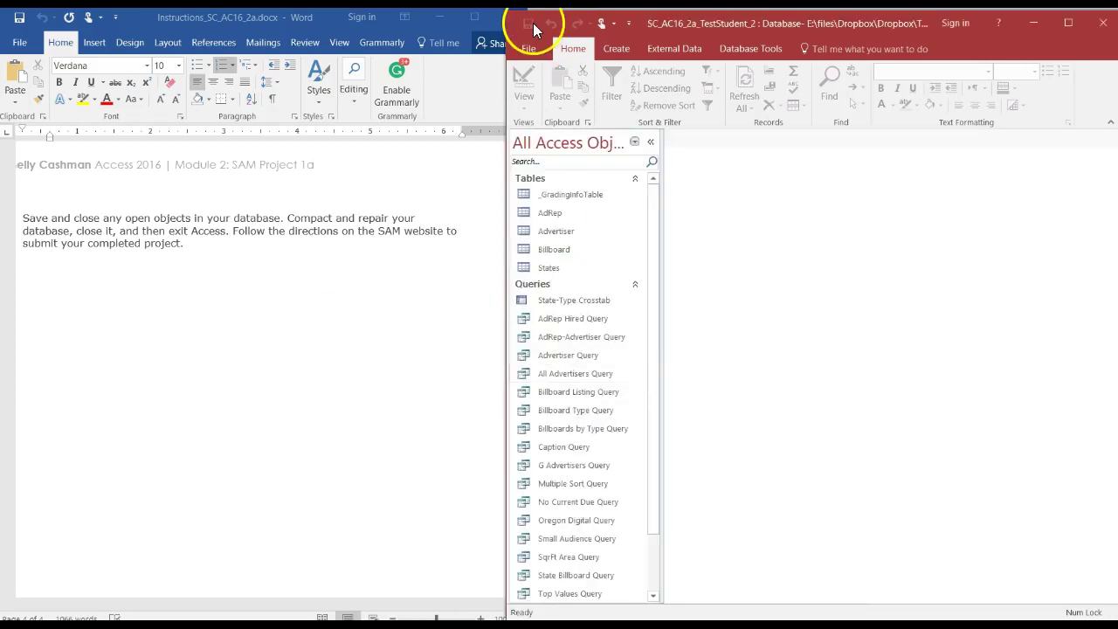
{"action": "left_click", "coordinate": [1104, 27]}
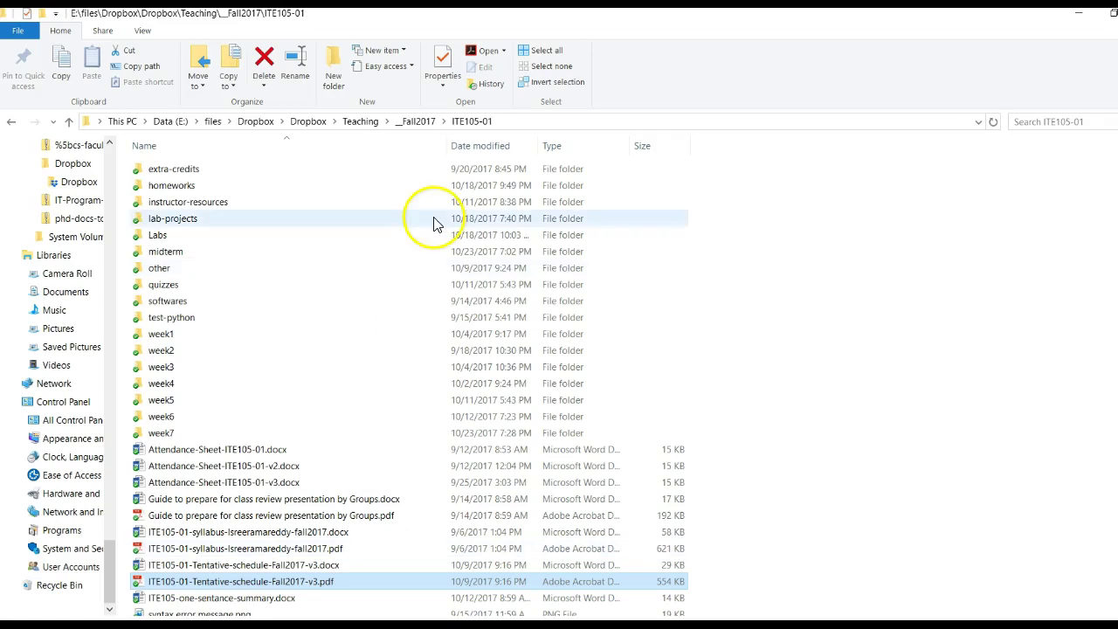
Step: Browse to the access-module2-project folder inside Teaching, __Fall2017, ITC117-09-online, ITC117-online
{"action": "left_click", "coordinate": [316, 122]}
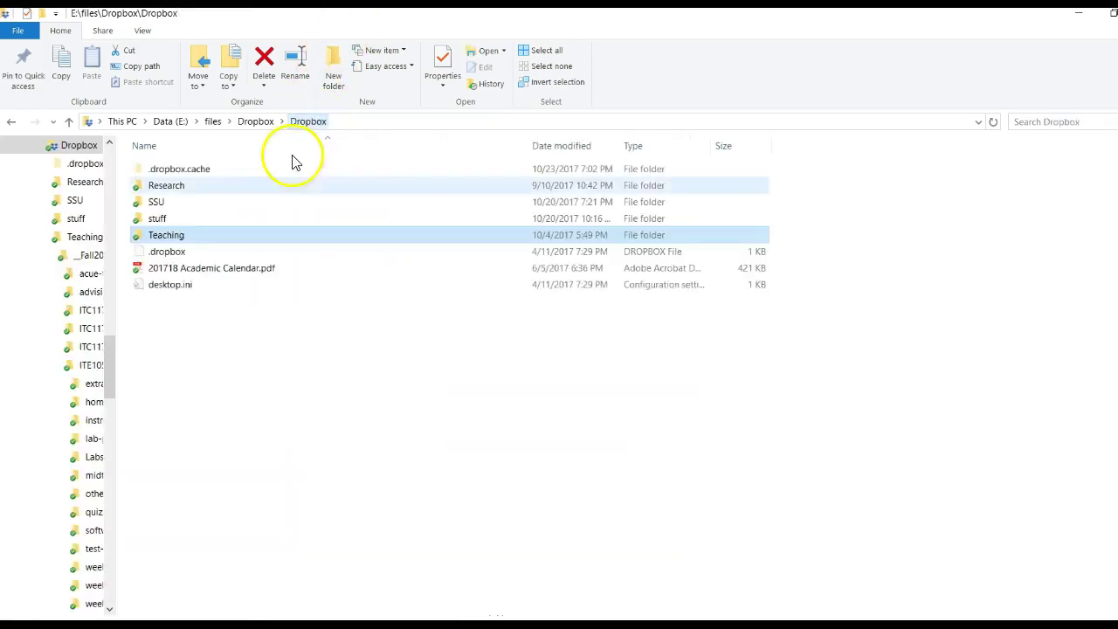
{"action": "double_click", "coordinate": [172, 234]}
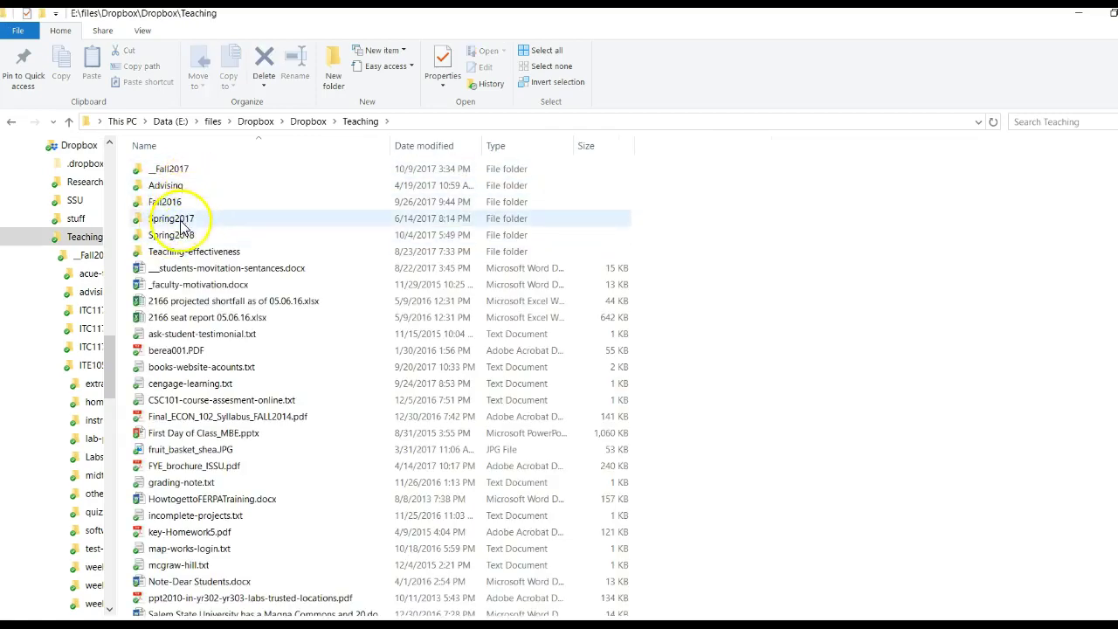
{"action": "double_click", "coordinate": [198, 171]}
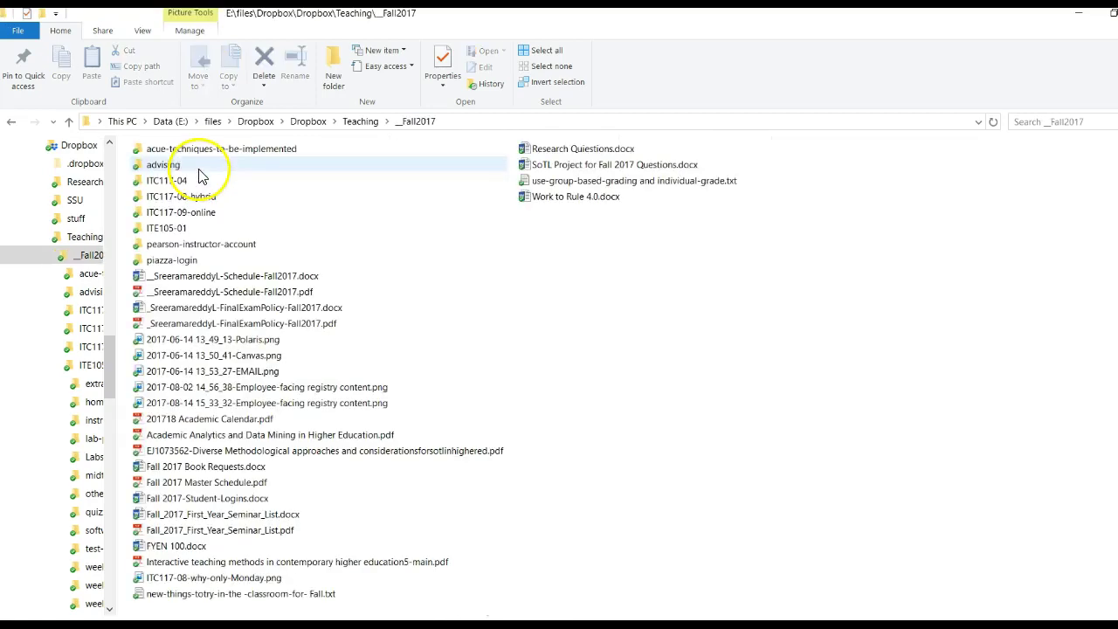
{"action": "double_click", "coordinate": [218, 213]}
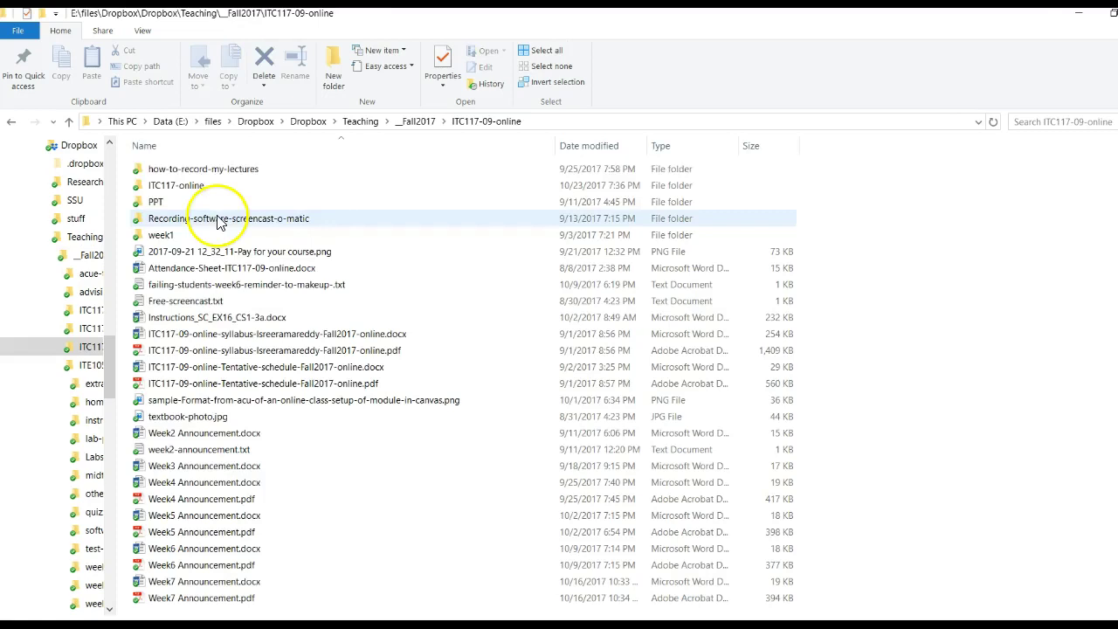
{"action": "double_click", "coordinate": [234, 185]}
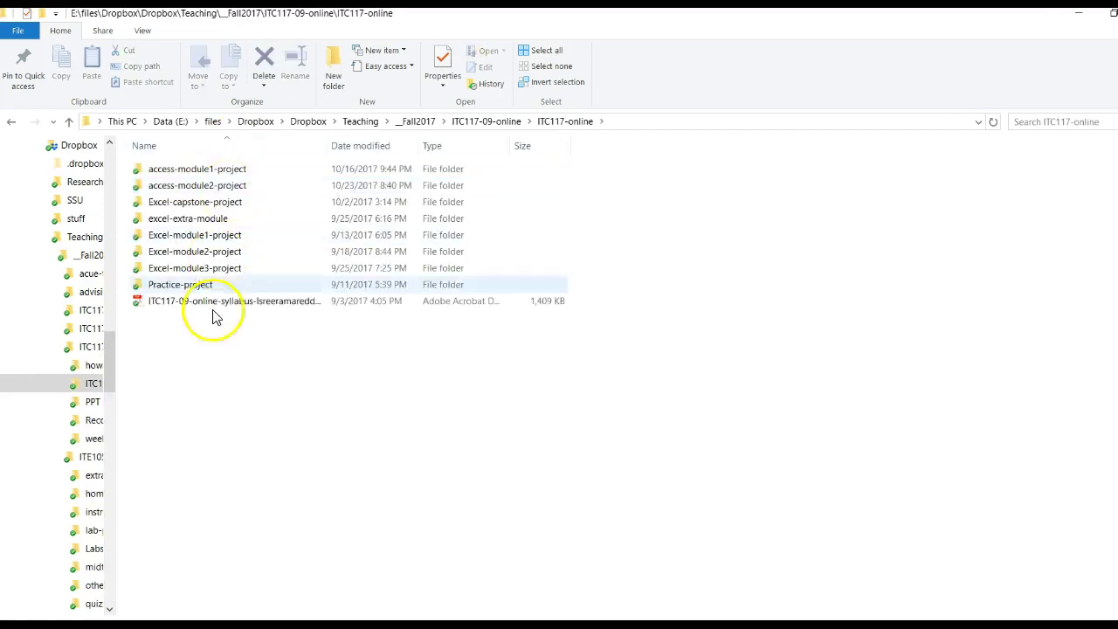
{"action": "double_click", "coordinate": [231, 187]}
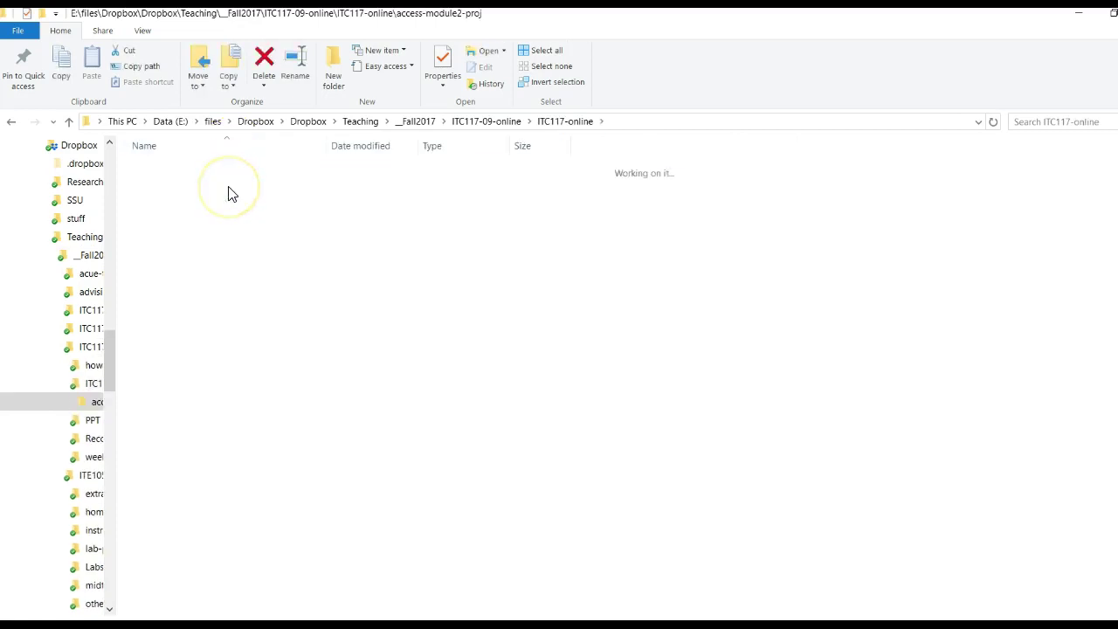
Step: Open SC_AC16_2a_TestStudent_2.accdb in Access, compact and repair the database, and close Access
{"action": "left_click", "coordinate": [232, 192]}
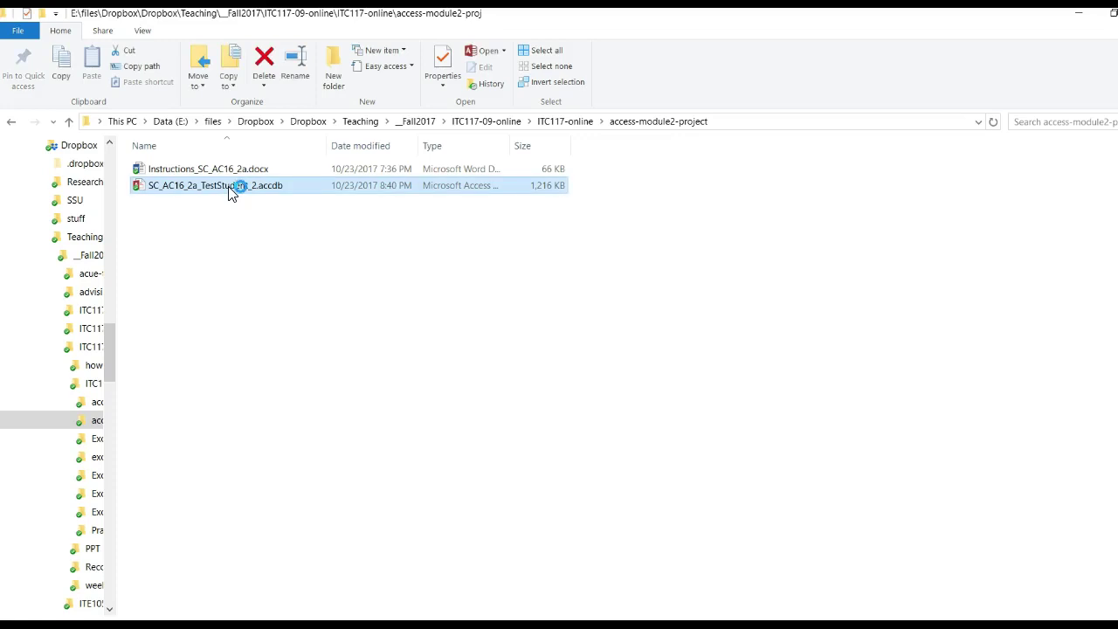
{"action": "double_click", "coordinate": [231, 193]}
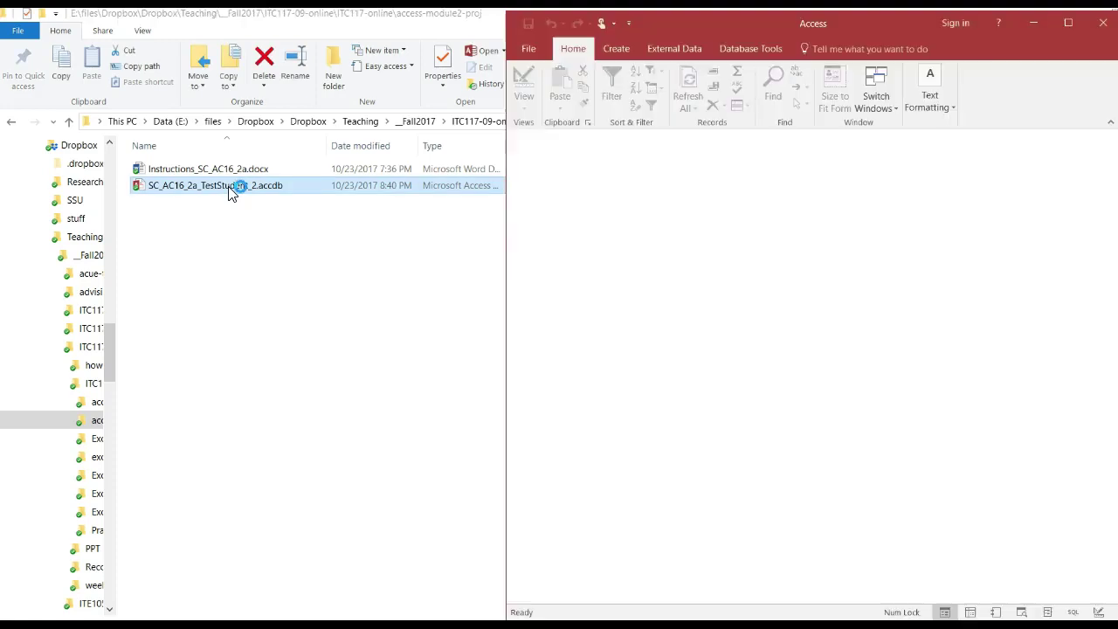
{"action": "left_click", "coordinate": [527, 49]}
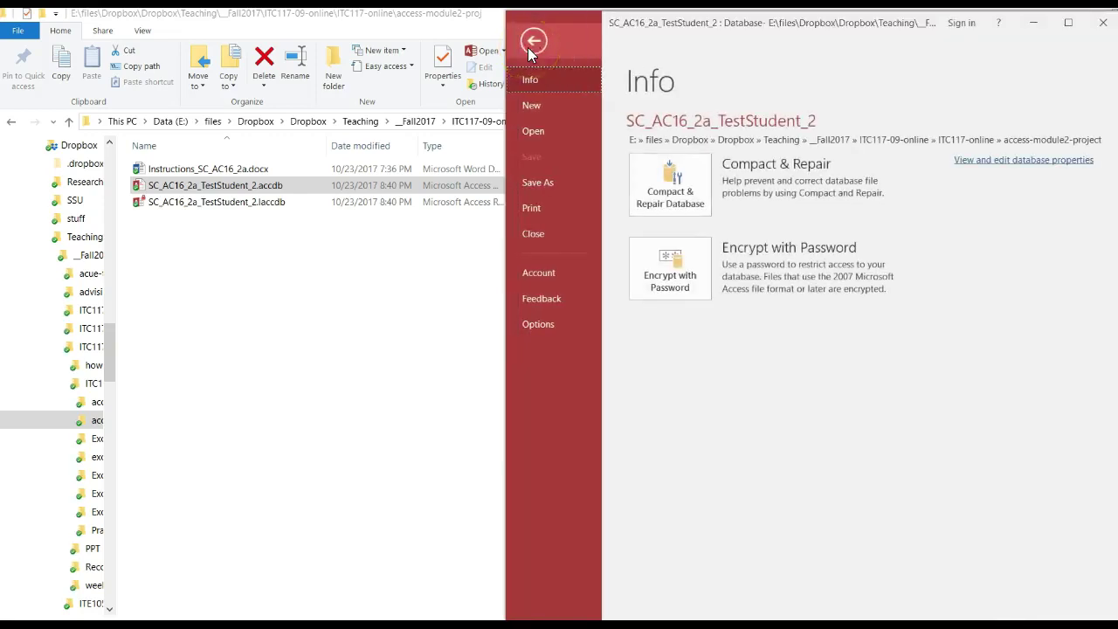
{"action": "left_click", "coordinate": [645, 206]}
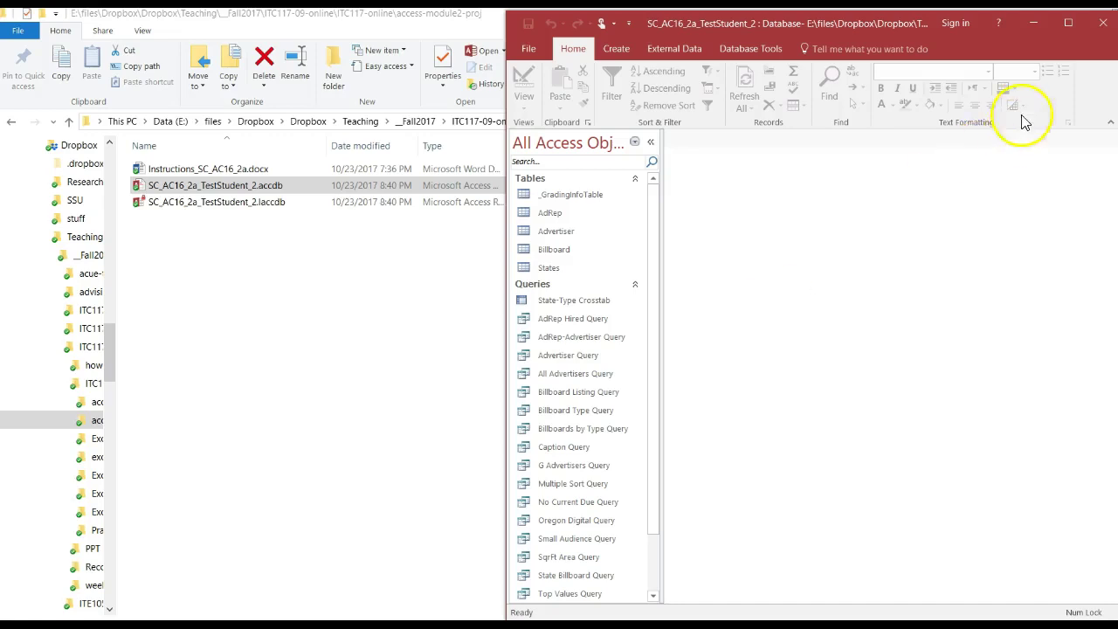
{"action": "left_click", "coordinate": [1106, 26]}
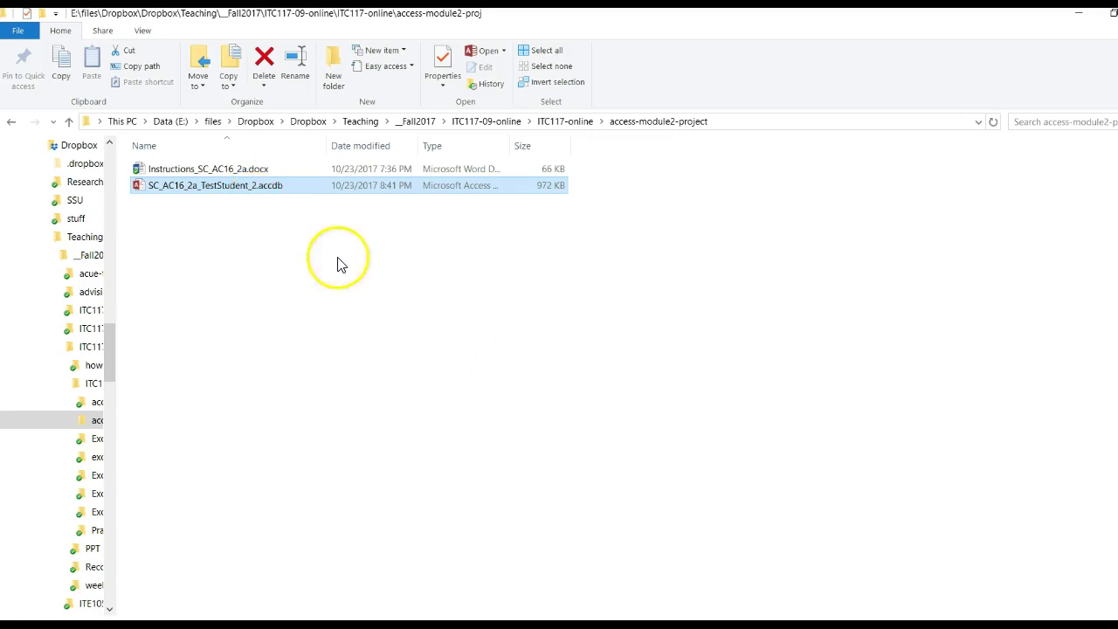
Step: Switch to the MindTap page in the browser and choose SC_AC16_2a_TestStudent_2.accdb from access-module2-project as the upload file
{"action": "left_click", "coordinate": [497, 623]}
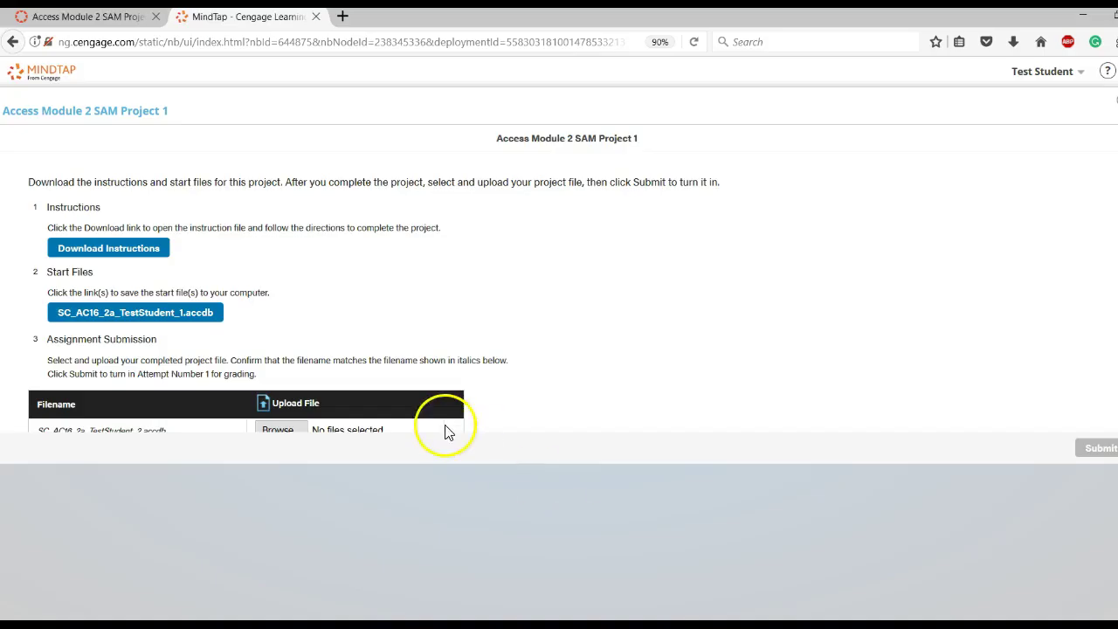
{"action": "left_click", "coordinate": [293, 428]}
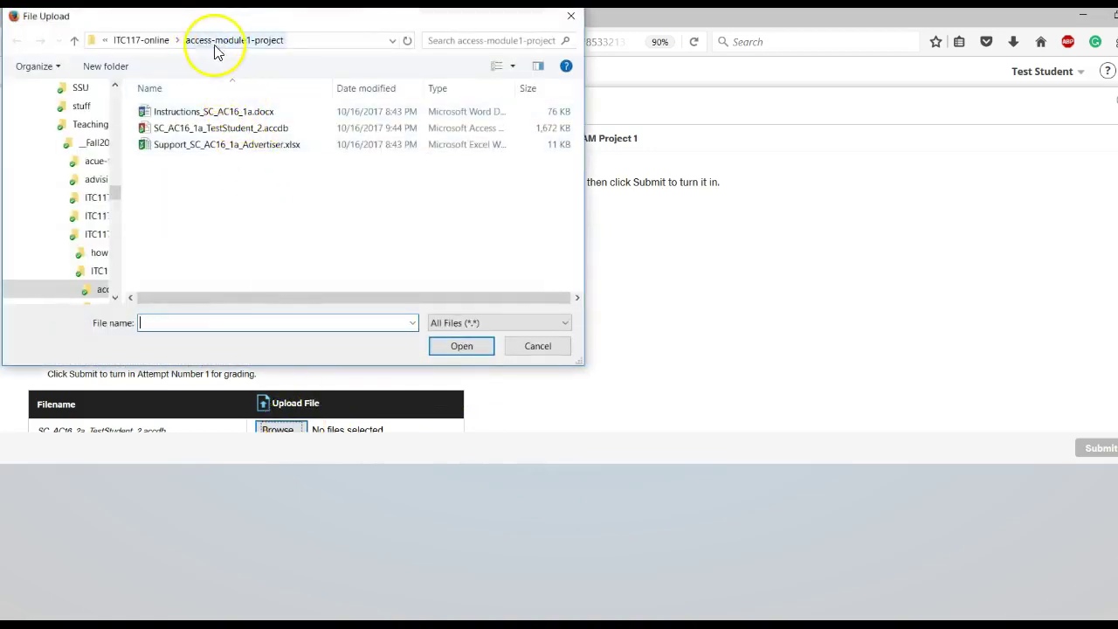
{"action": "left_click", "coordinate": [154, 44]}
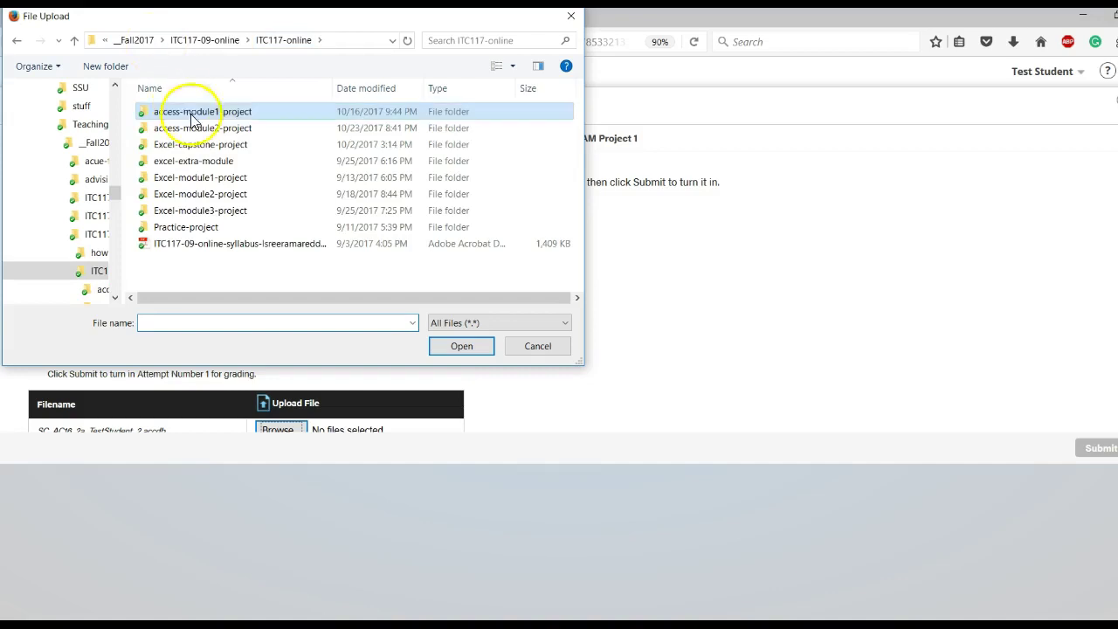
{"action": "double_click", "coordinate": [224, 129]}
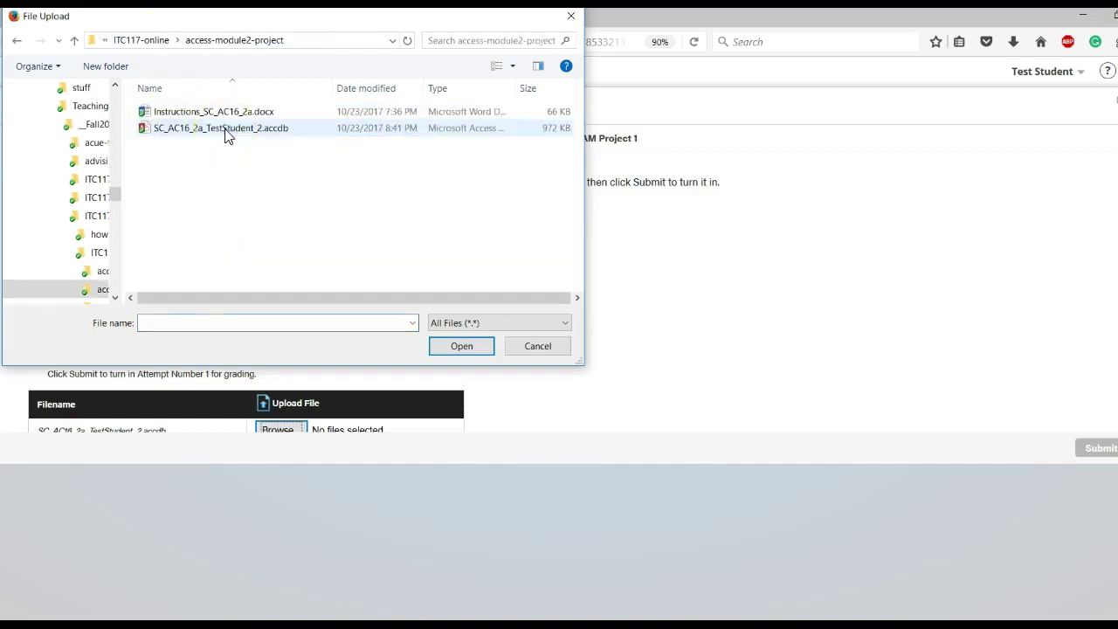
{"action": "left_click", "coordinate": [226, 136]}
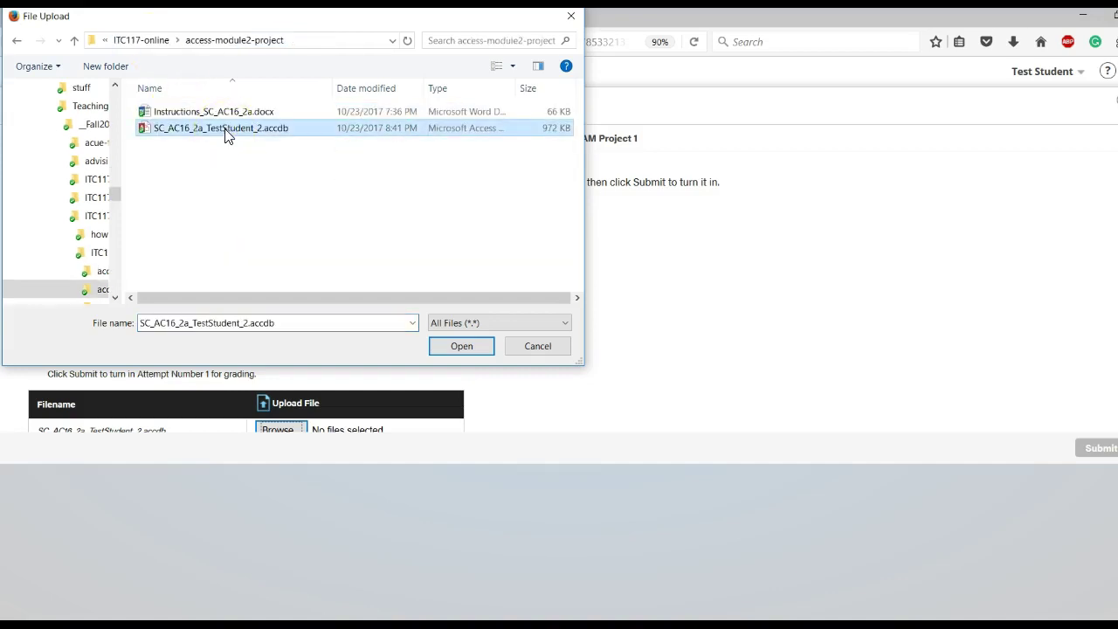
{"action": "left_click", "coordinate": [472, 346]}
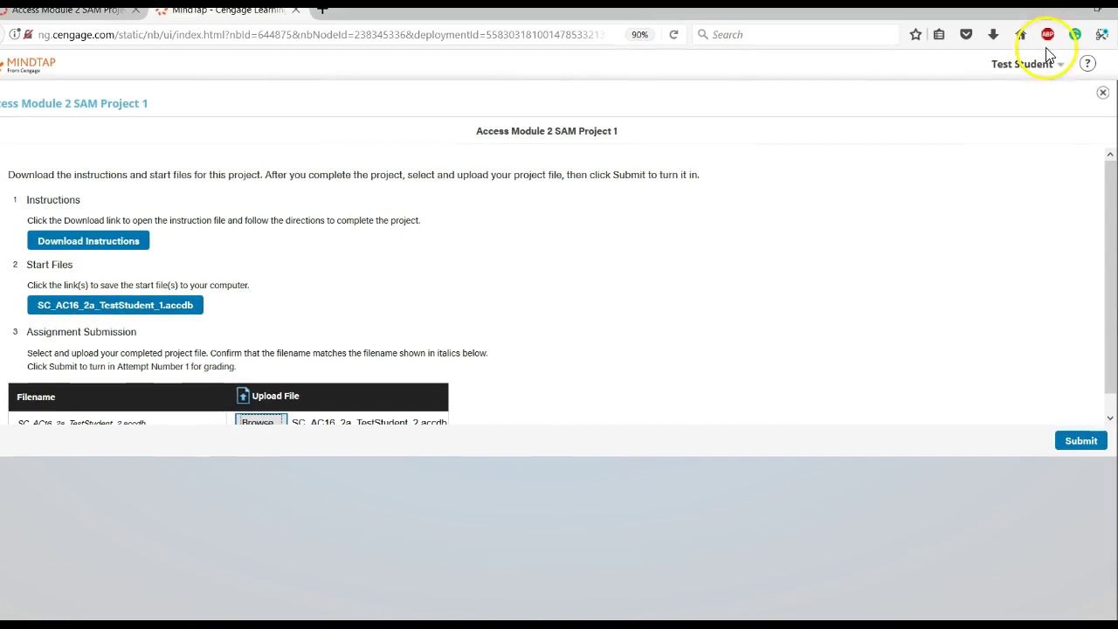
Step: Submit the assignment for grading and check the Access Module 2 SAM Project 1 score in the Recent Activity Scores chart
{"action": "scroll", "coordinate": [1106, 320], "scroll_direction": "down", "scroll_amount": 1}
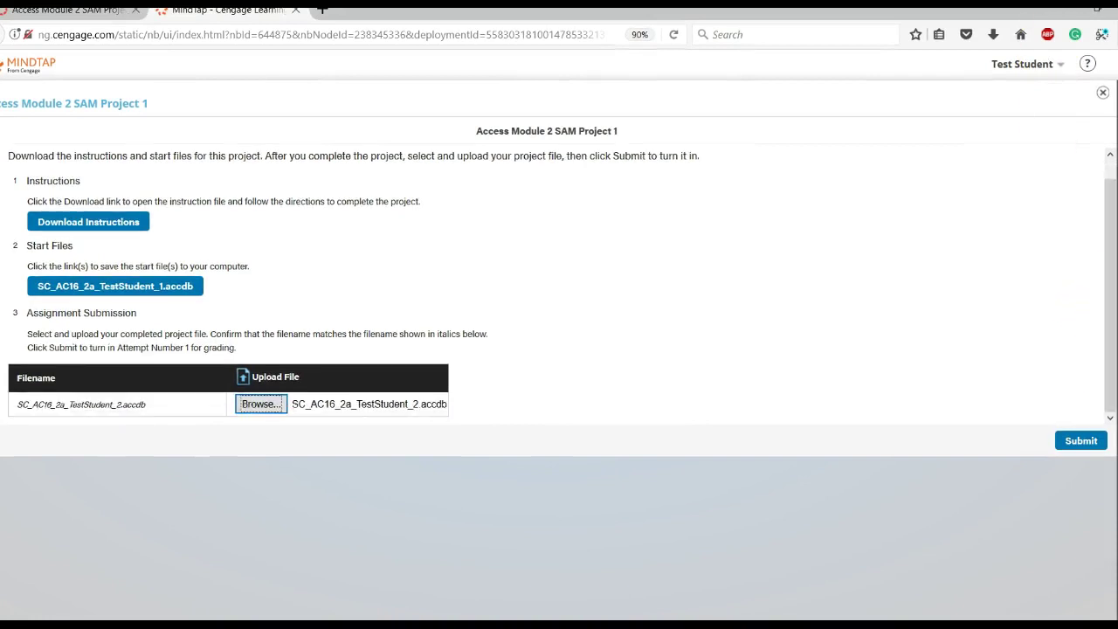
{"action": "left_click", "coordinate": [1086, 444]}
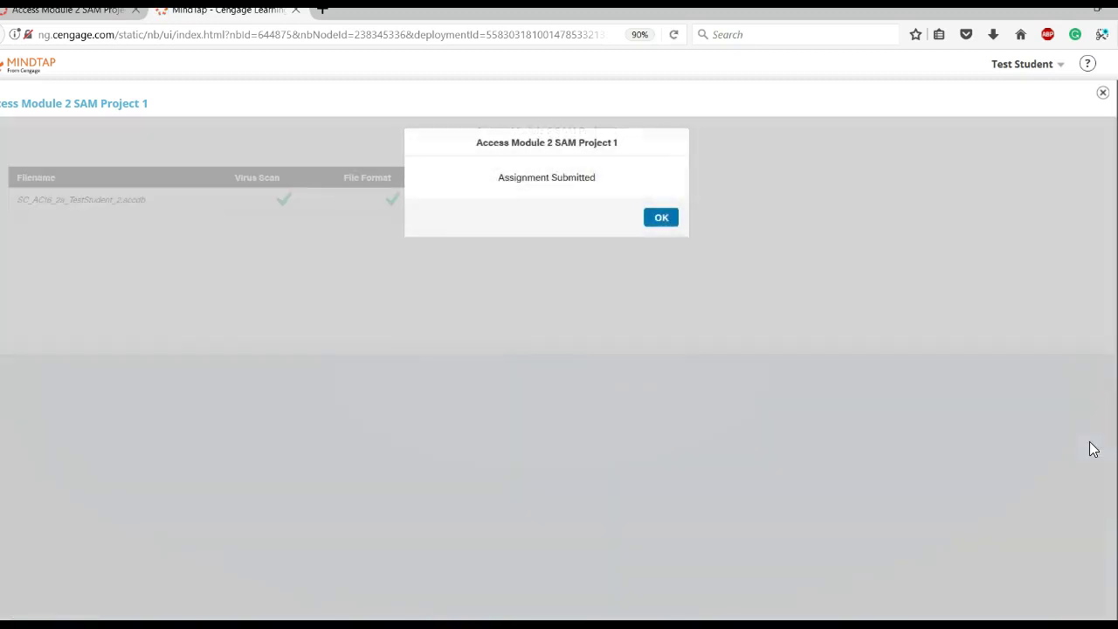
{"action": "left_click", "coordinate": [664, 222]}
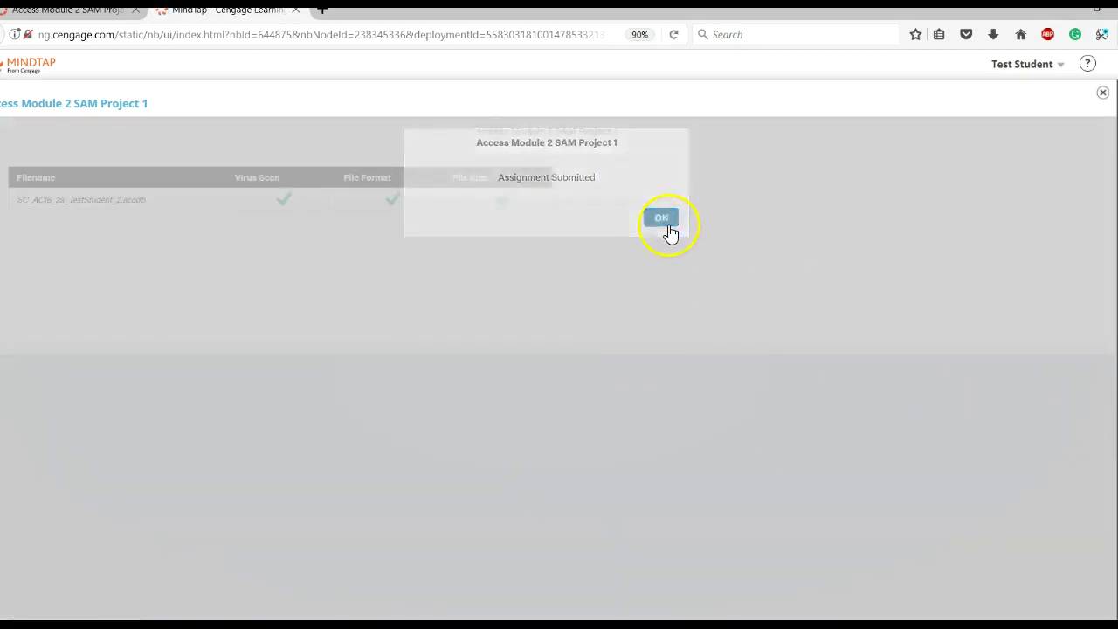
{"action": "left_click", "coordinate": [1102, 92]}
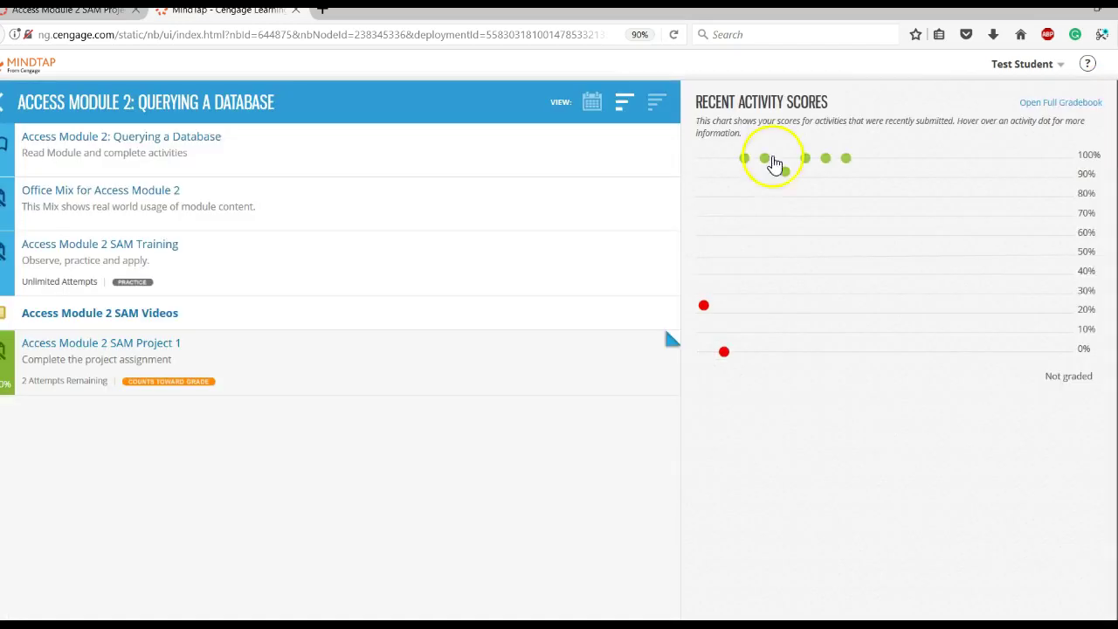
{"action": "mouse_move", "coordinate": [766, 163]}
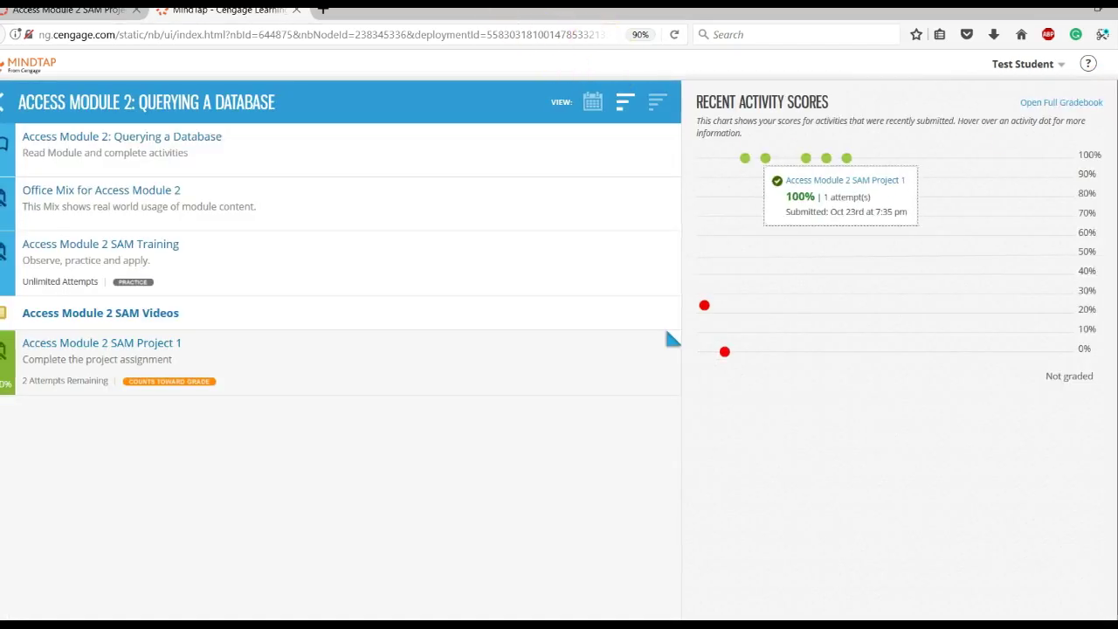